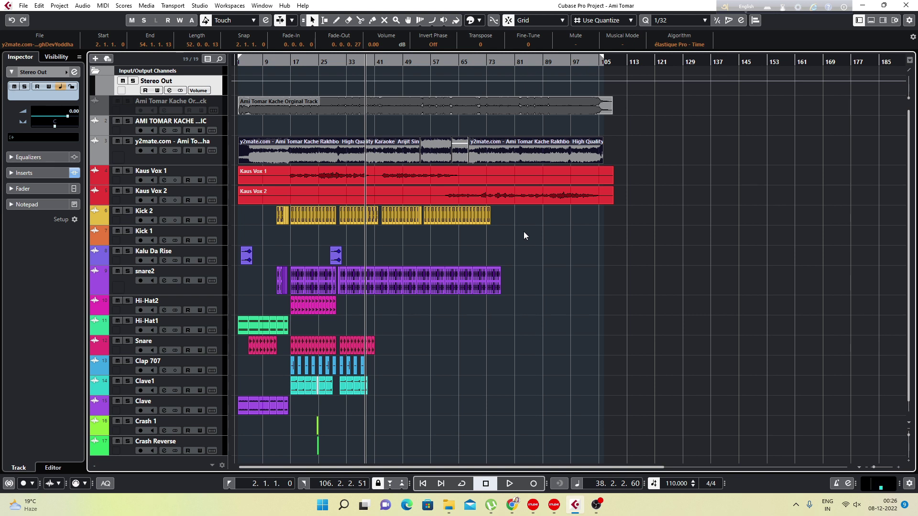
Play back the arrangement from around bar 30 to review the existing drum and percussion parts.
{"action": "left_click", "coordinate": [467, 179]}
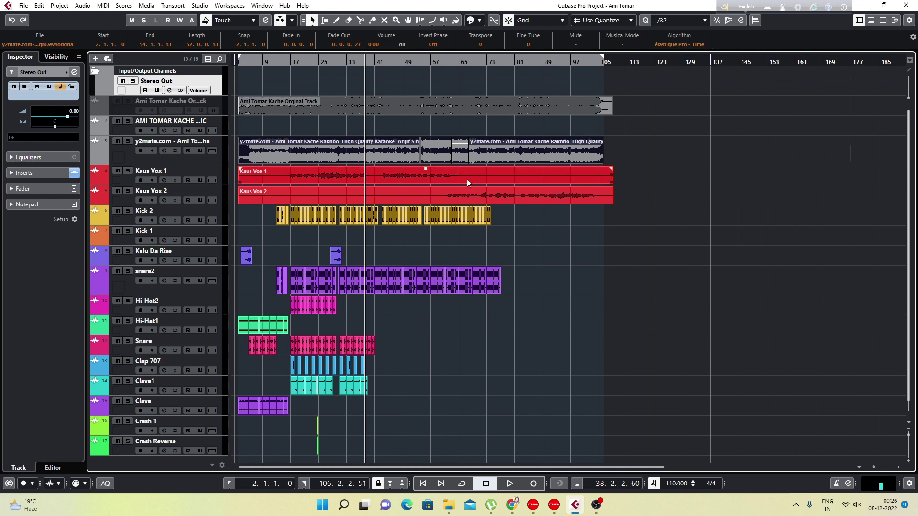
{"action": "left_click", "coordinate": [383, 73]}
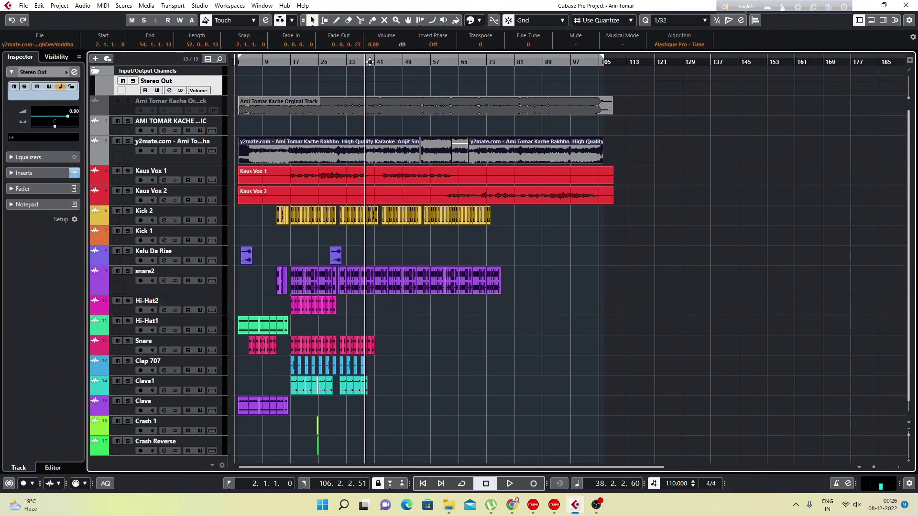
{"action": "left_click_drag", "start_coordinate": [363, 60], "coordinate": [364, 85]}
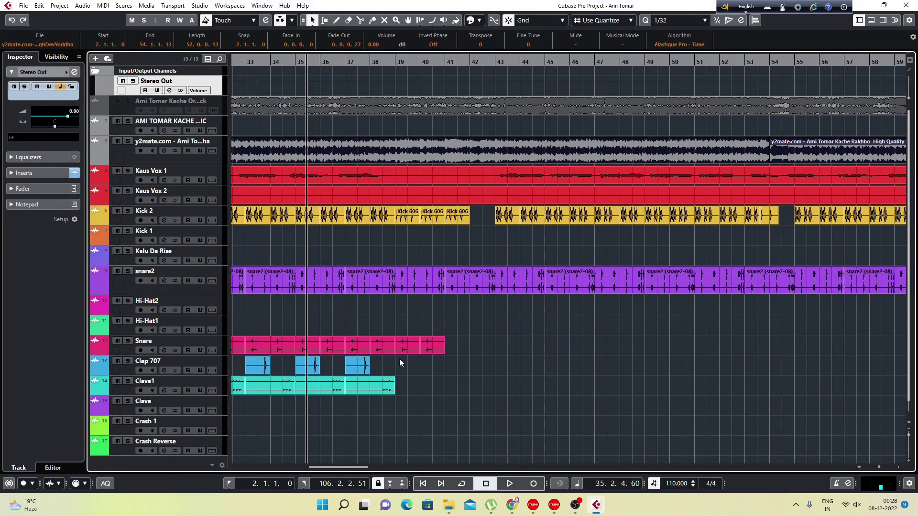
{"action": "key", "text": "g"}
{"action": "key", "text": "g"}
{"action": "key", "text": "g"}
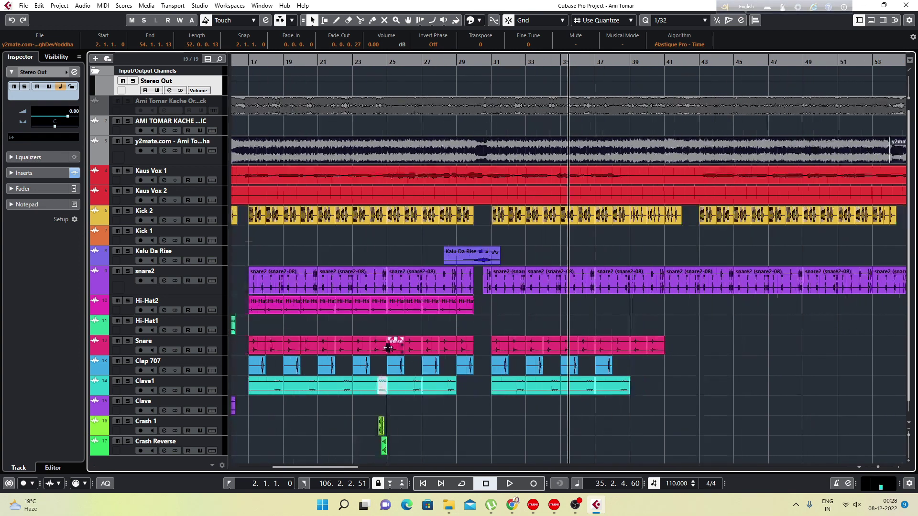
{"action": "left_click", "coordinate": [485, 80]}
{"action": "key", "text": "space"}
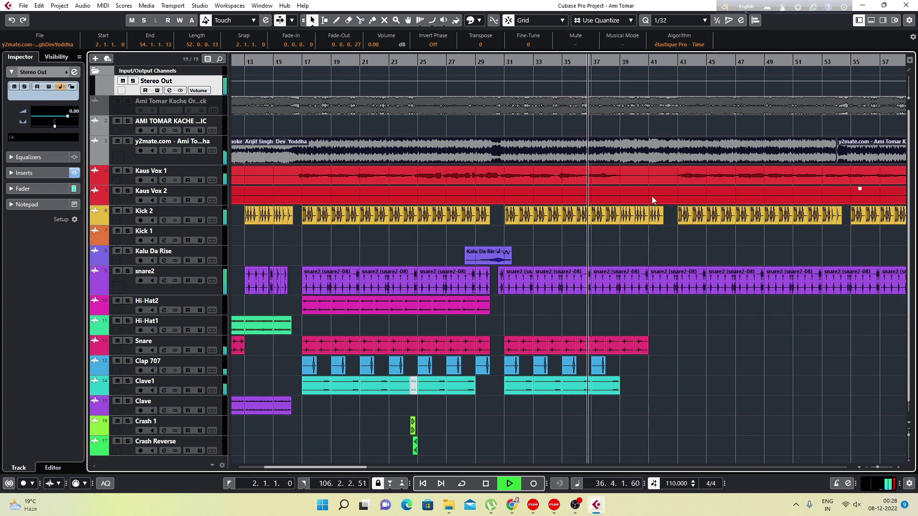
{"action": "left_click_drag", "start_coordinate": [342, 467], "coordinate": [382, 467]}
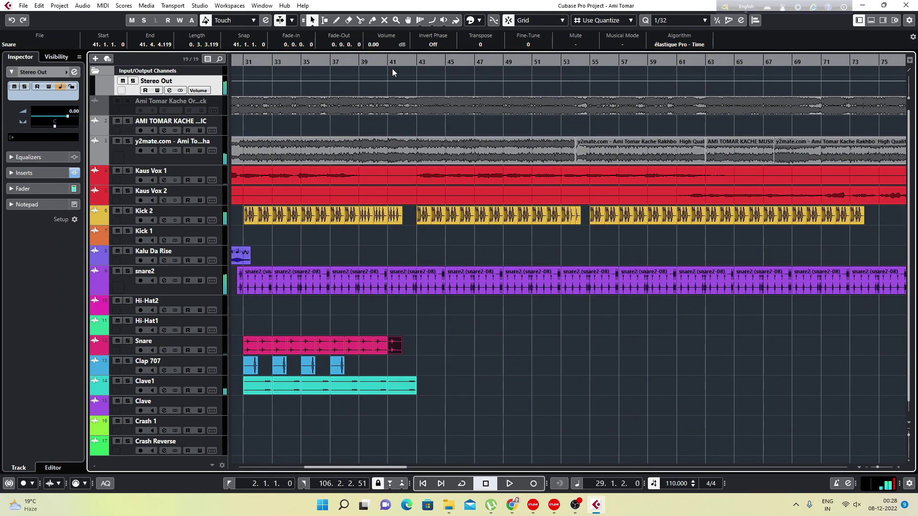
Audition the passage around bars 40 to 43, across the break in the Kick 2 part.
{"action": "left_click_drag", "start_coordinate": [393, 62], "coordinate": [394, 73]}
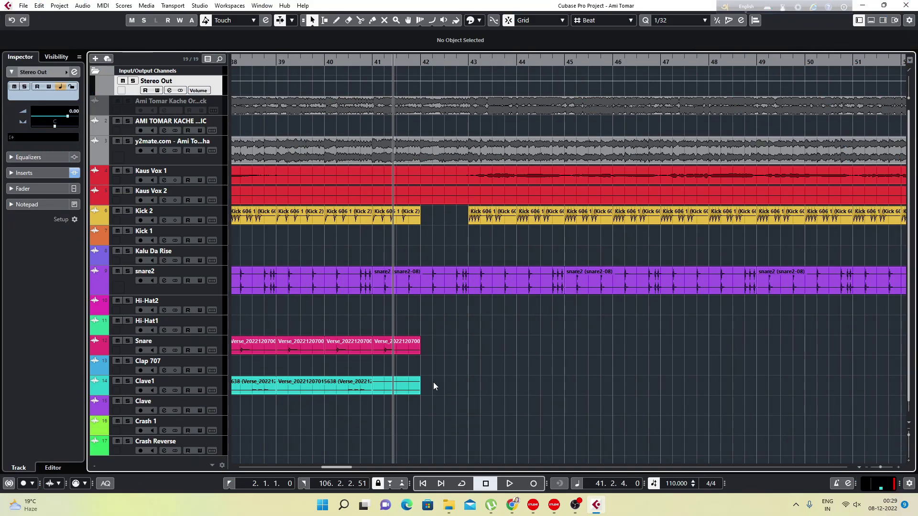
{"action": "key", "text": "g"}
{"action": "key", "text": "g"}
{"action": "key", "text": "g"}
{"action": "key", "text": "g"}
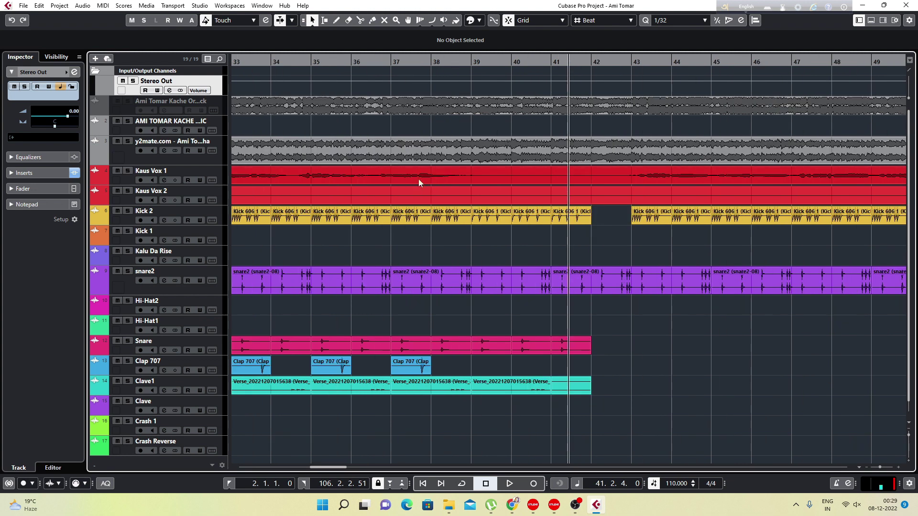
{"action": "key", "text": "g"}
{"action": "key", "text": "g"}
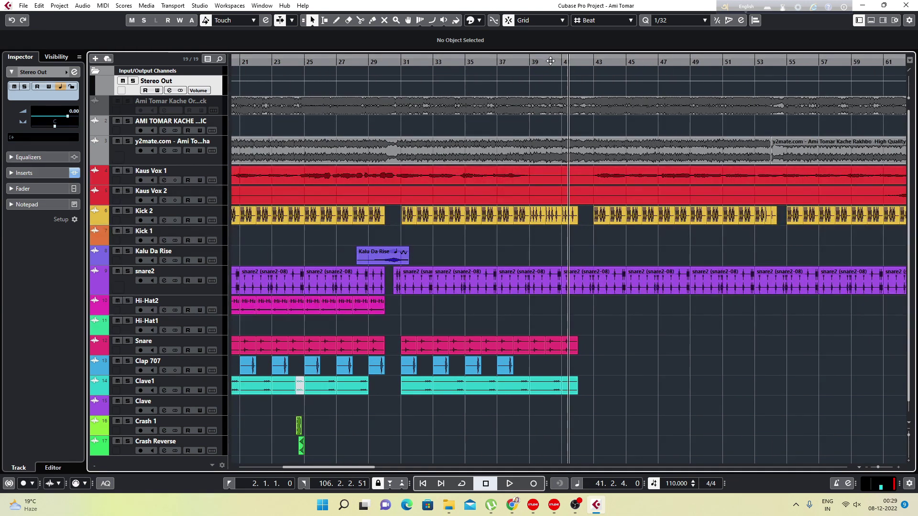
{"action": "left_click", "coordinate": [549, 62]}
{"action": "key", "text": "space"}
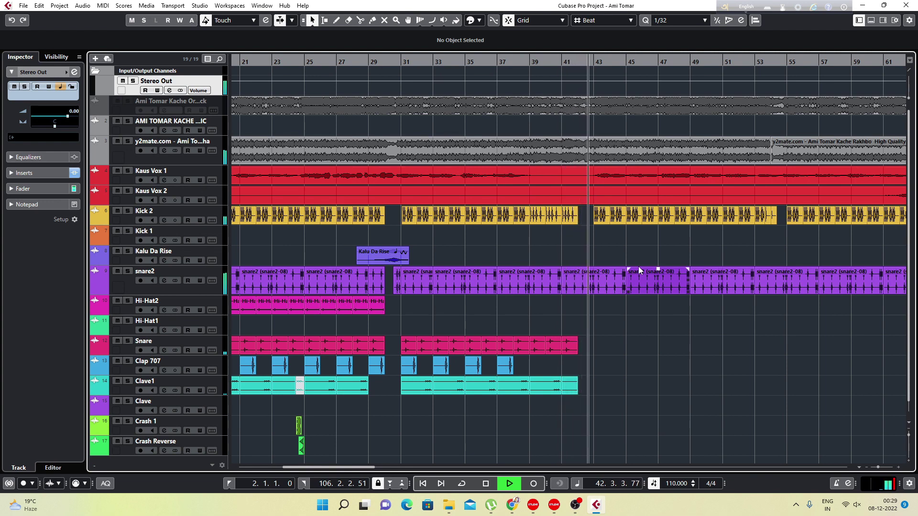
{"action": "left_click", "coordinate": [549, 62]}
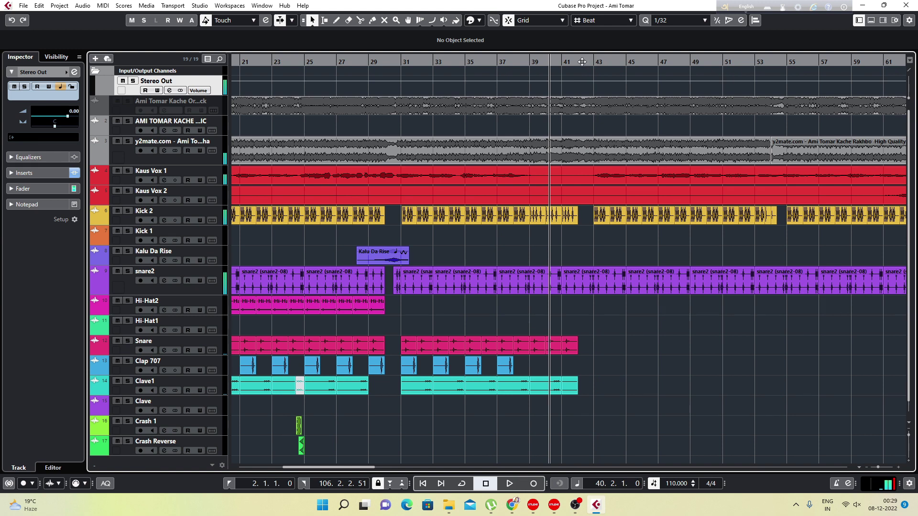
{"action": "left_click_drag", "start_coordinate": [582, 61], "coordinate": [582, 244]}
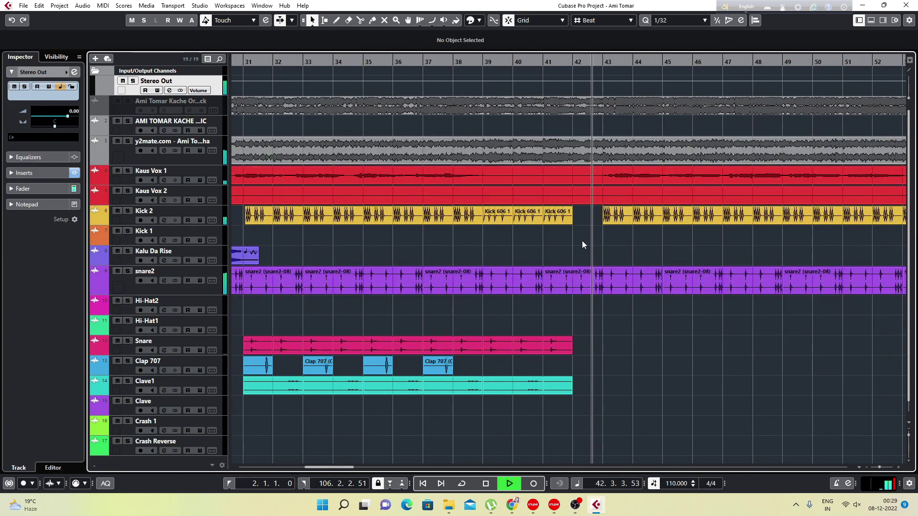
{"action": "key", "text": "space"}
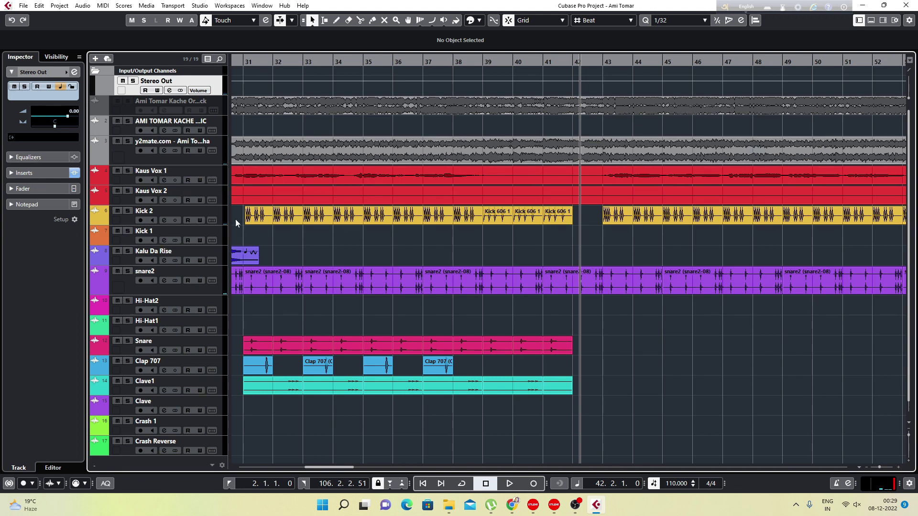
Add a Captain Beat instrument track directly below the Kick 1 track.
{"action": "scroll", "coordinate": [205, 252], "scroll_direction": "down", "scroll_amount": 1}
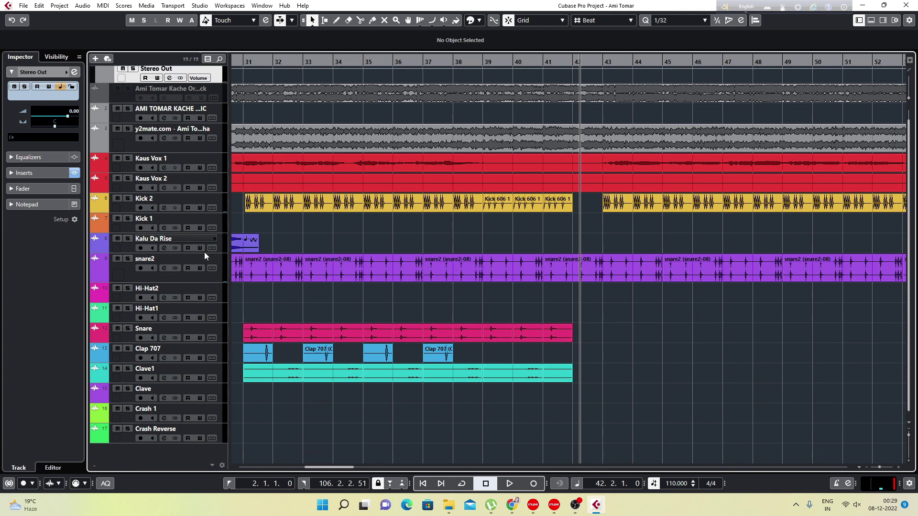
{"action": "scroll", "coordinate": [204, 253], "scroll_direction": "up", "scroll_amount": 1}
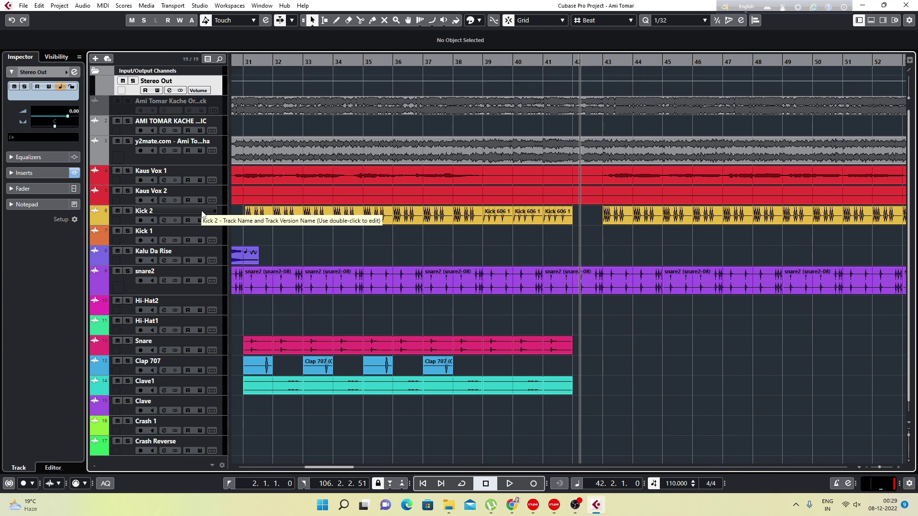
{"action": "right_click", "coordinate": [219, 230]}
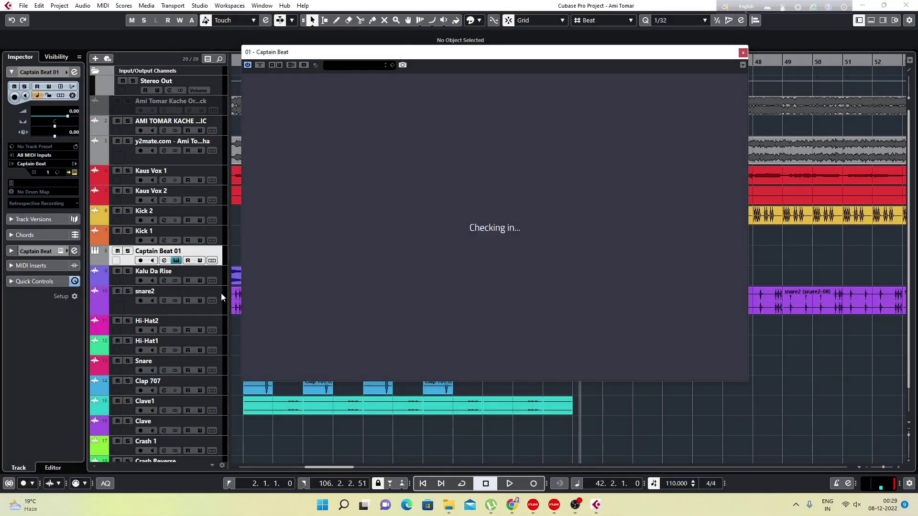
Audition Captain Beat with the Amigos 125 pattern and move its fill earlier to end at bar 3.
{"action": "key", "text": "space"}
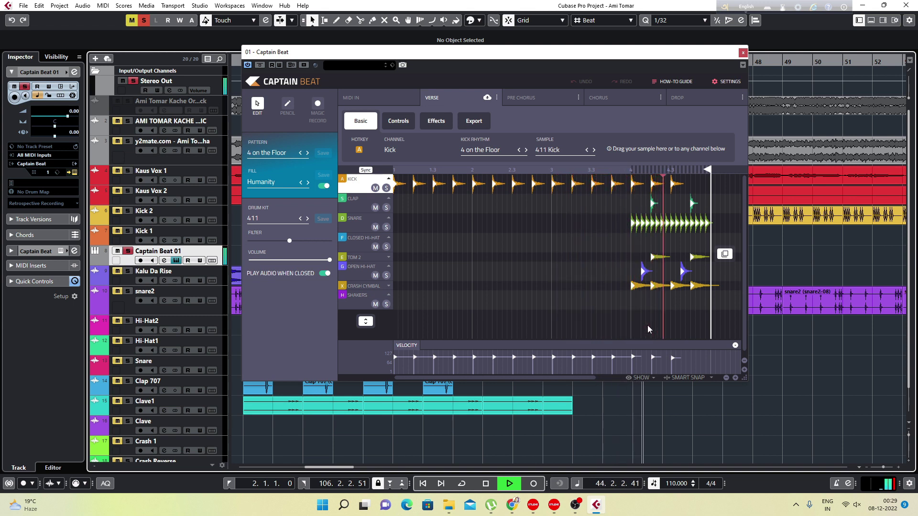
{"action": "key", "text": "space"}
{"action": "left_click", "coordinate": [307, 153]}
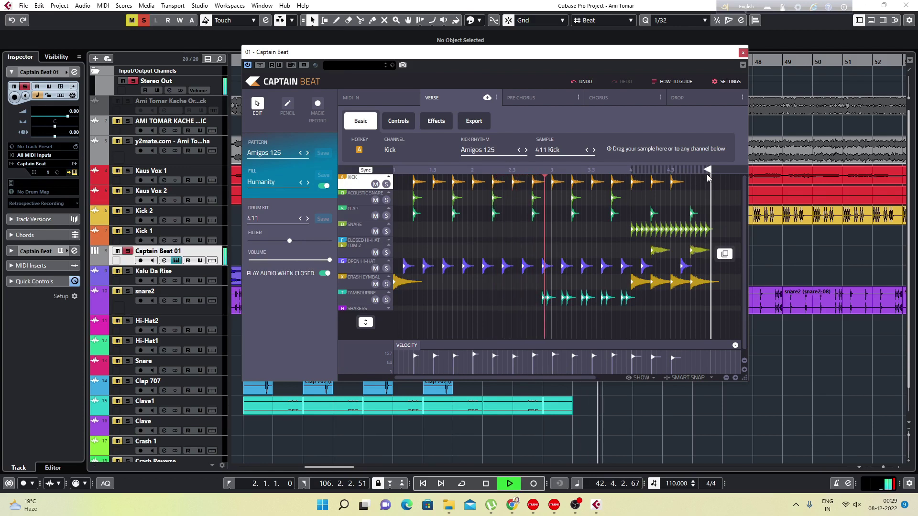
{"action": "left_click_drag", "start_coordinate": [657, 168], "coordinate": [501, 171]}
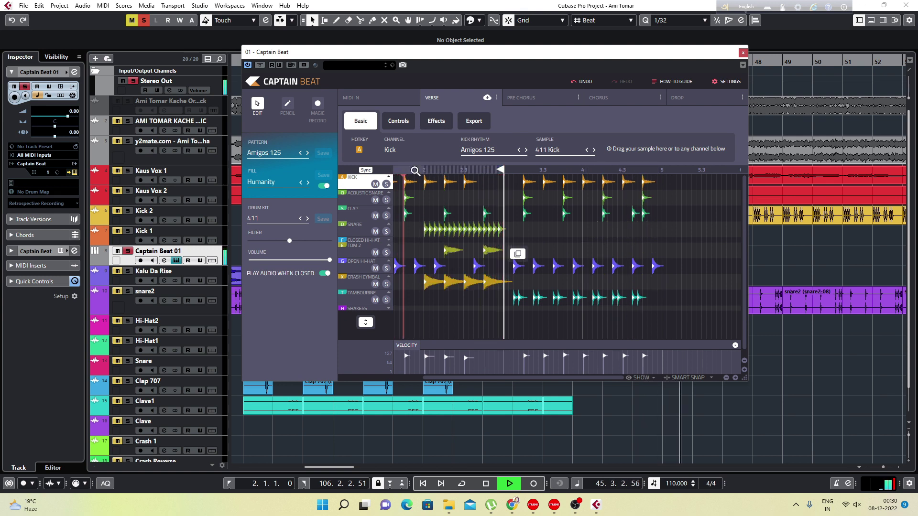
Play the Anticipation 121 pattern in Captain Beat and move its fill earlier to end at bar 4.
{"action": "key", "text": "space"}
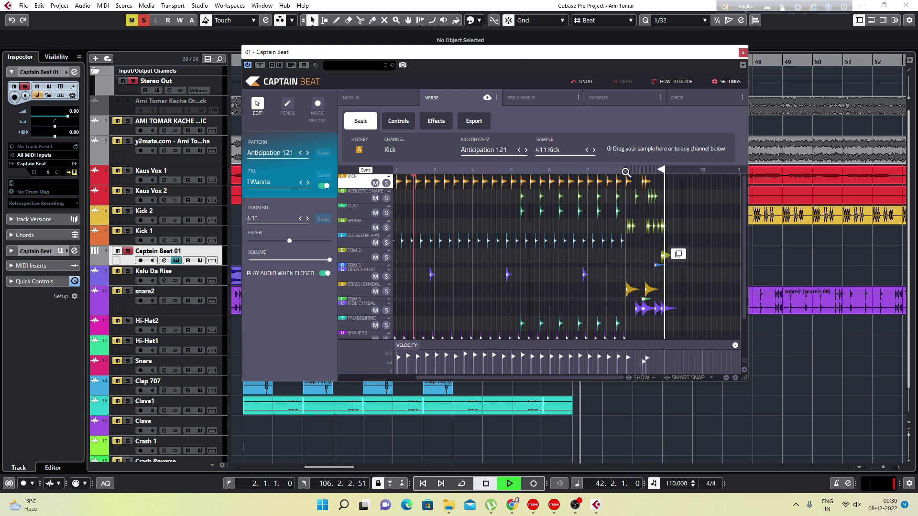
{"action": "left_click_drag", "start_coordinate": [661, 170], "coordinate": [484, 171]}
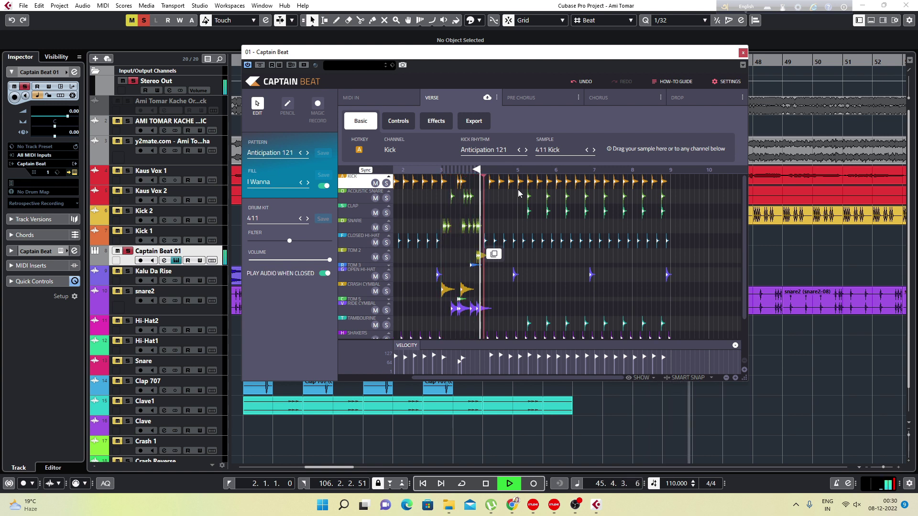
Audition successive fills, including Long Island, Model Agency and Slow Motion, and choose the "Tony and the Hih…" fill.
{"action": "left_click", "coordinate": [308, 183]}
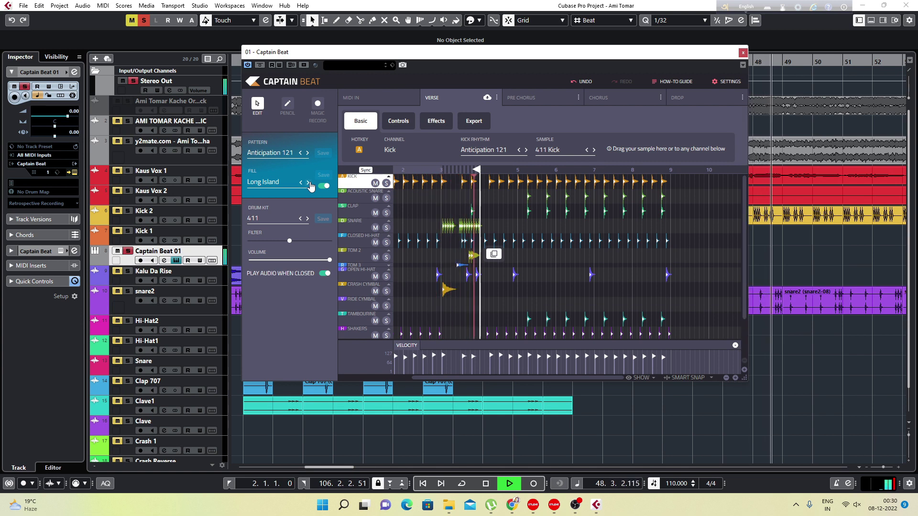
{"action": "left_click", "coordinate": [309, 183]}
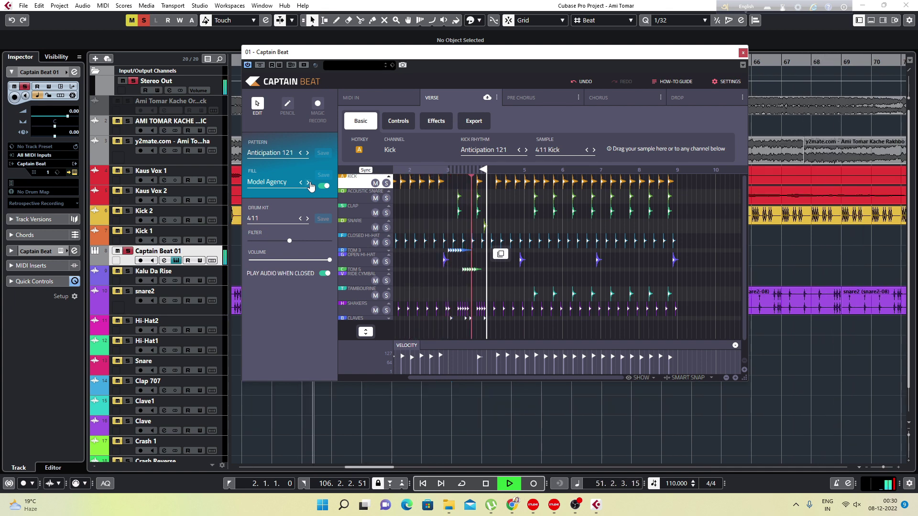
{"action": "left_click", "coordinate": [309, 183]}
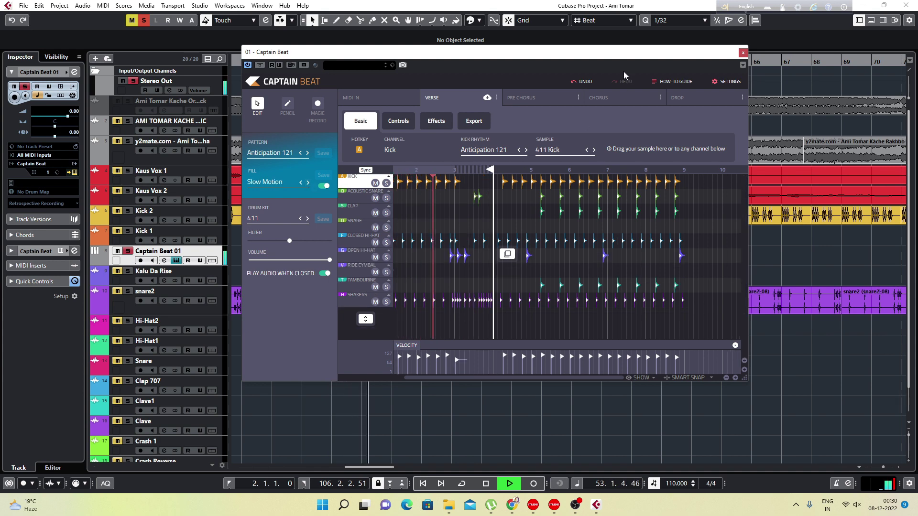
{"action": "left_click_drag", "start_coordinate": [574, 55], "coordinate": [531, 102]}
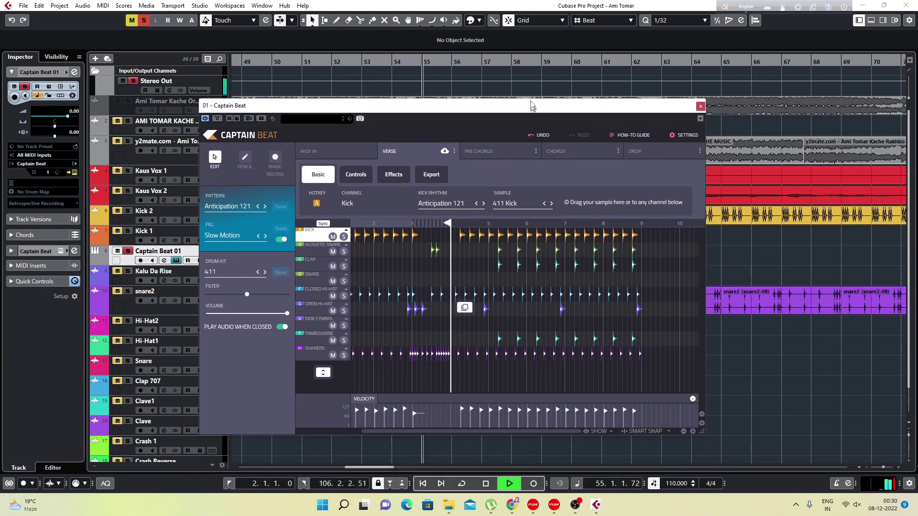
{"action": "left_click", "coordinate": [264, 231]}
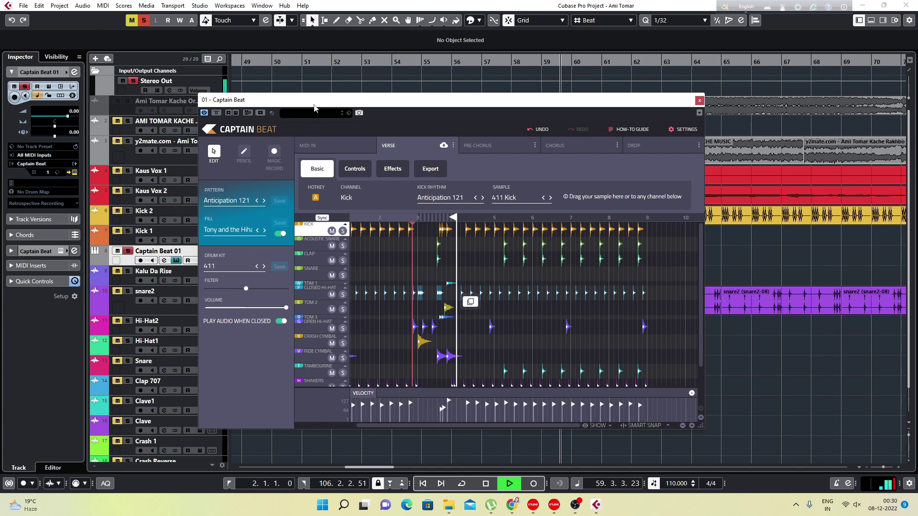
Solo Kaus Vox 1 and play it together with the Captain Beat pattern from bar 49.
{"action": "left_click_drag", "start_coordinate": [315, 104], "coordinate": [299, 226]}
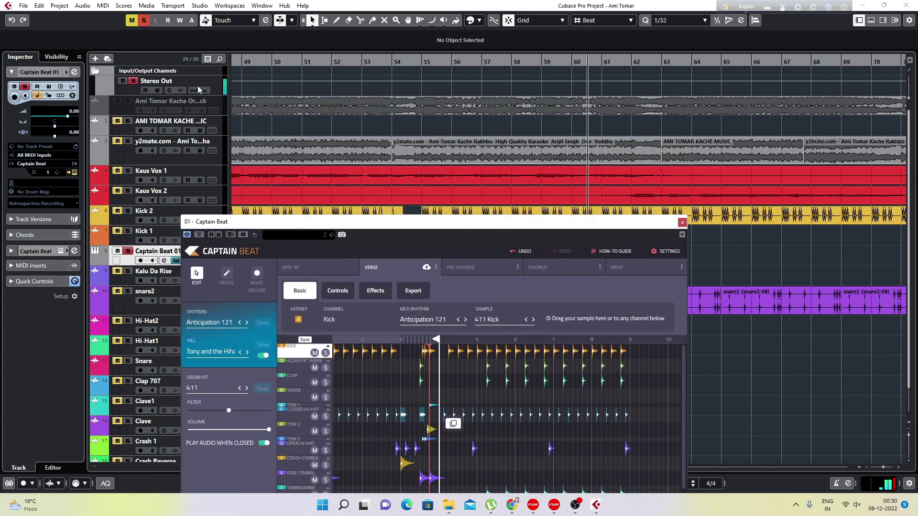
{"action": "left_click", "coordinate": [247, 62]}
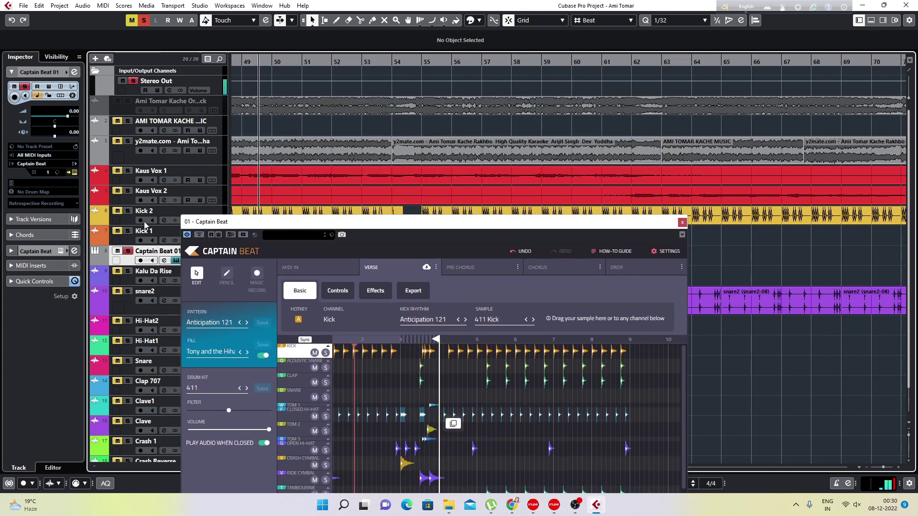
{"action": "left_click", "coordinate": [128, 171]}
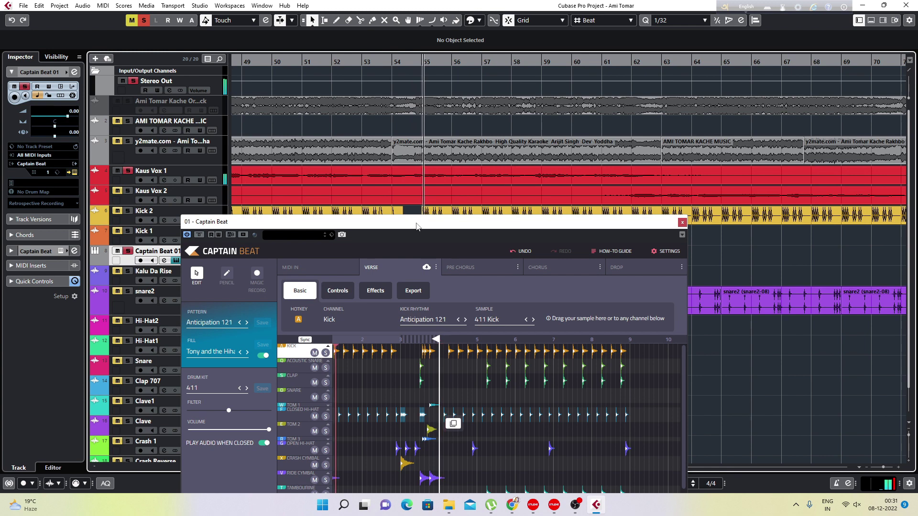
{"action": "key", "text": "space"}
Export Captain Beat's master audio to a new track around bar 54, copied to the project folder with sample rate and bit depth converted, and close the plug-in.
{"action": "left_click_drag", "start_coordinate": [418, 222], "coordinate": [668, 100]}
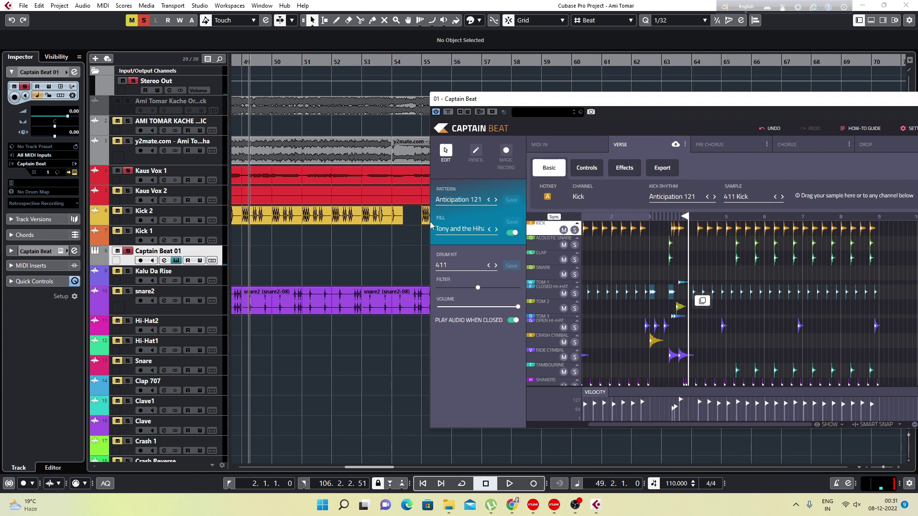
{"action": "left_click", "coordinate": [662, 166]}
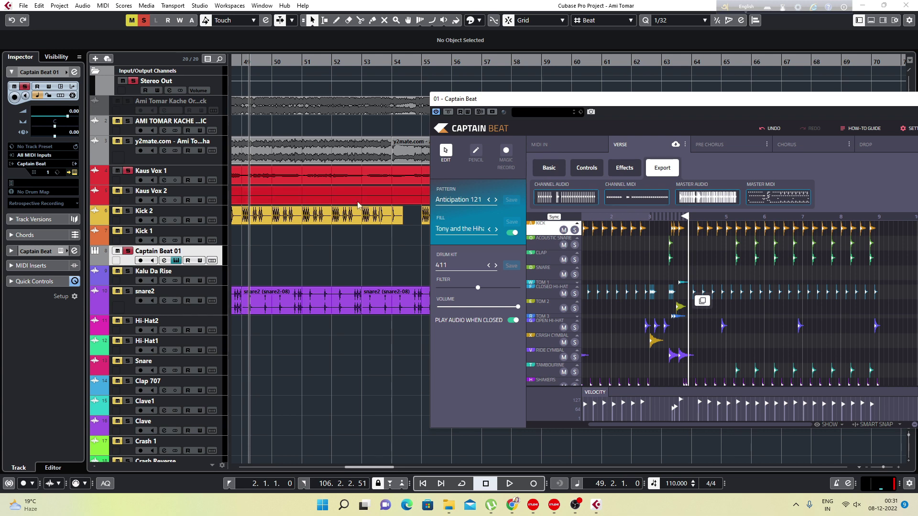
{"action": "scroll", "coordinate": [357, 203], "scroll_direction": "down", "scroll_amount": 2}
{"action": "scroll", "coordinate": [593, 221], "scroll_direction": "down", "scroll_amount": 1}
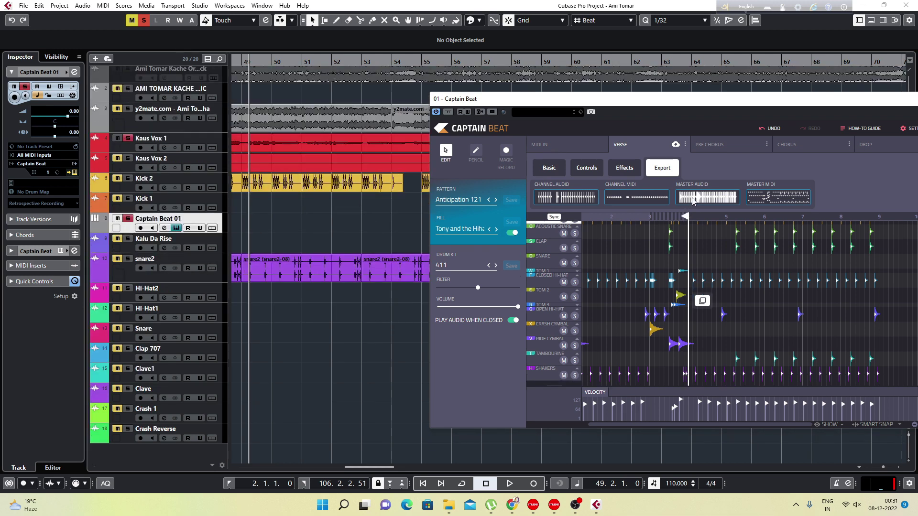
{"action": "left_click_drag", "start_coordinate": [693, 201], "coordinate": [408, 454]}
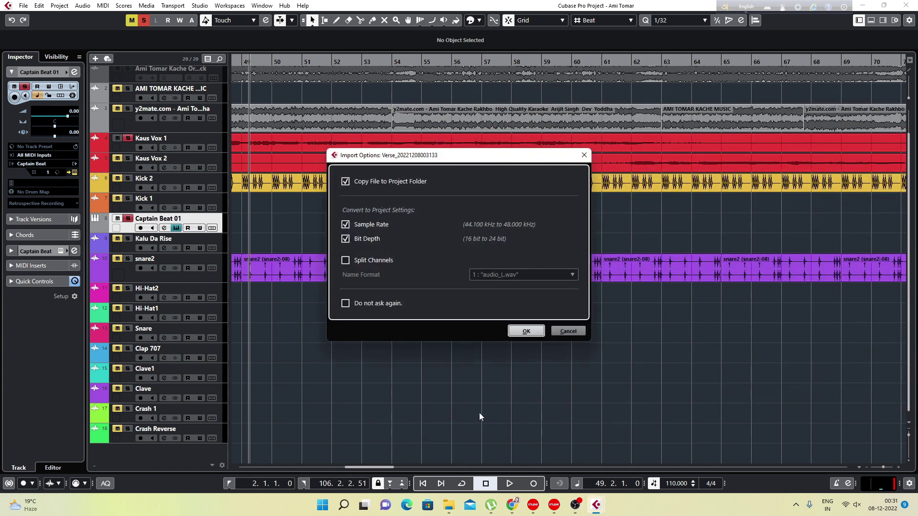
{"action": "left_click", "coordinate": [526, 331]}
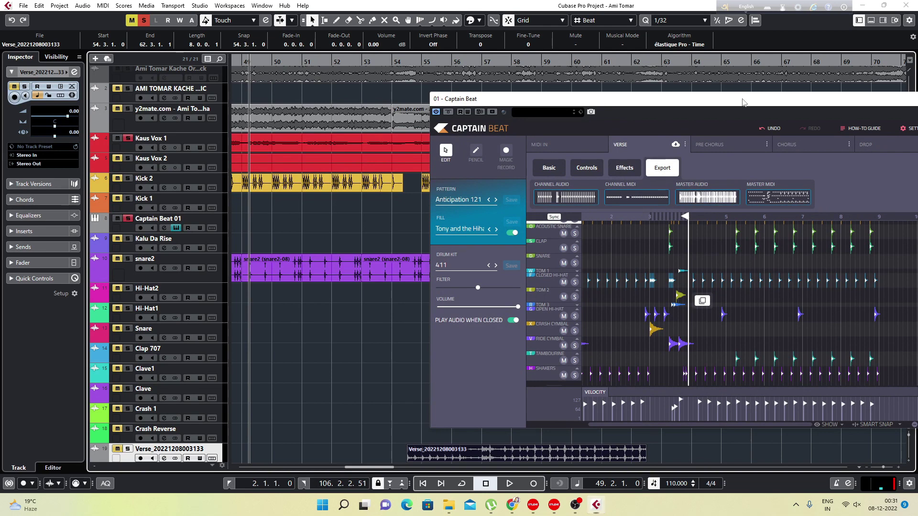
{"action": "left_click_drag", "start_coordinate": [742, 102], "coordinate": [459, 95]}
{"action": "left_click", "coordinate": [646, 93]}
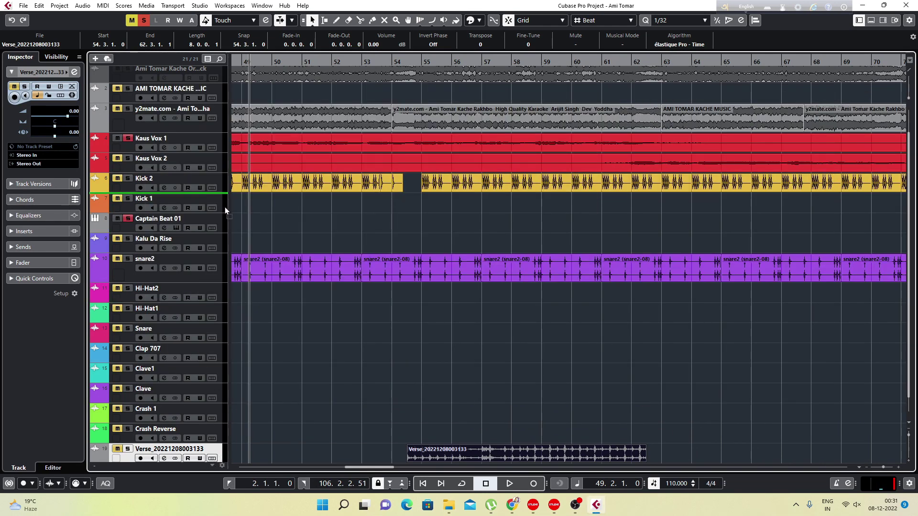
Move the exported Verse audio track directly below Kick 2 and clear the solo on Captain Beat 01 and Kaus Vox 1.
{"action": "left_click_drag", "start_coordinate": [225, 208], "coordinate": [224, 207]}
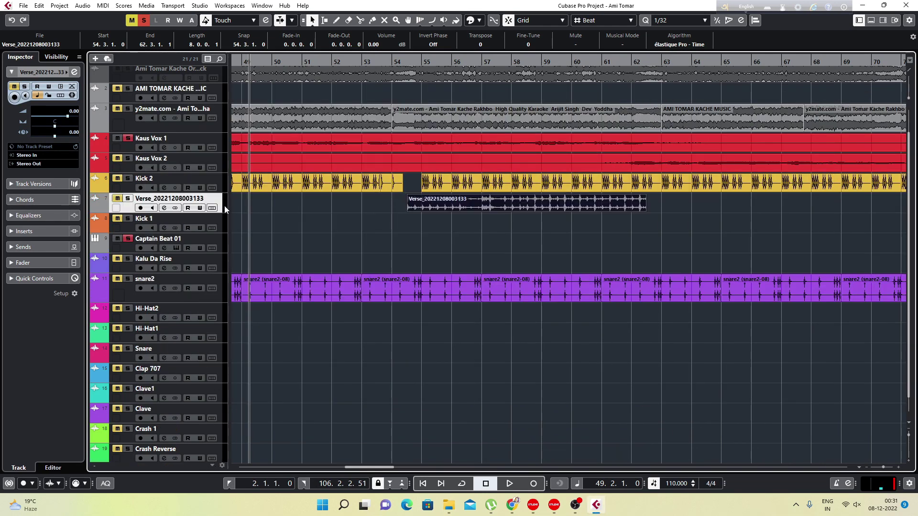
{"action": "left_click", "coordinate": [128, 239]}
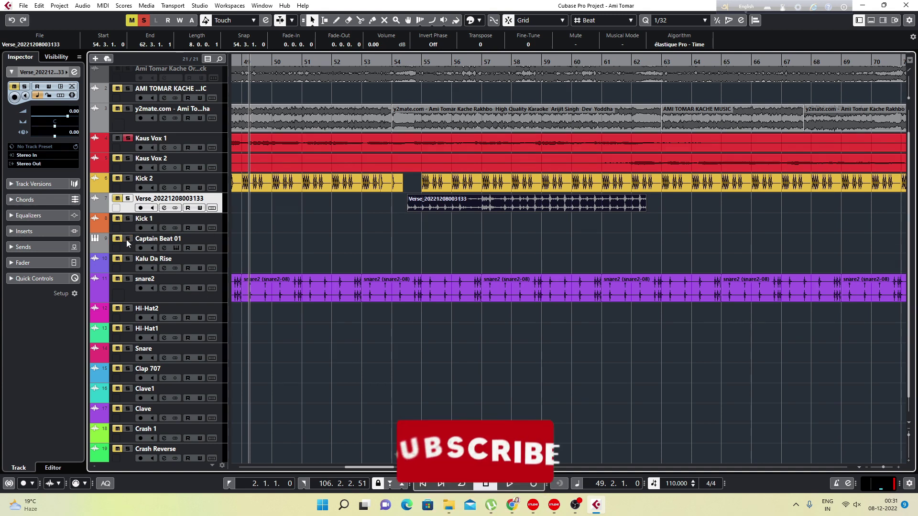
{"action": "left_click", "coordinate": [127, 138]}
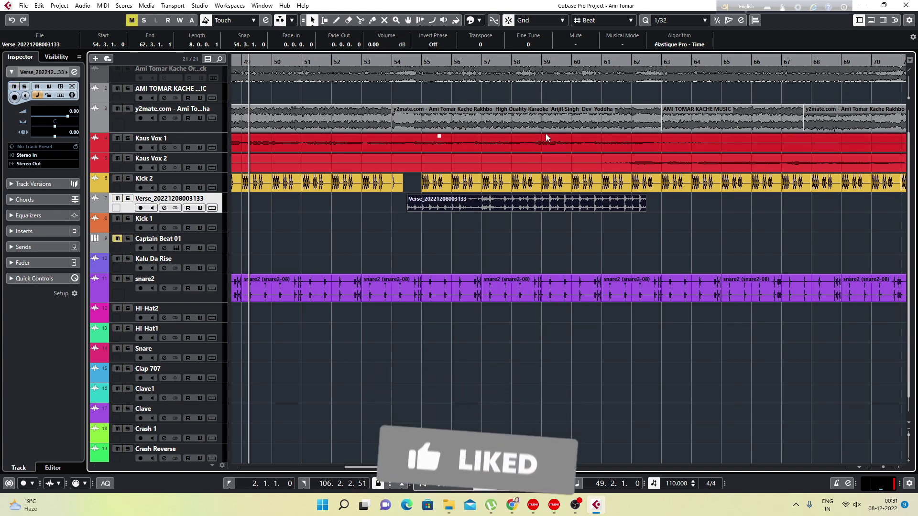
Solo the Verse track and play its exported audio around bars 55 to 57 to locate the fill.
{"action": "left_click", "coordinate": [128, 198]}
{"action": "key", "text": "space"}
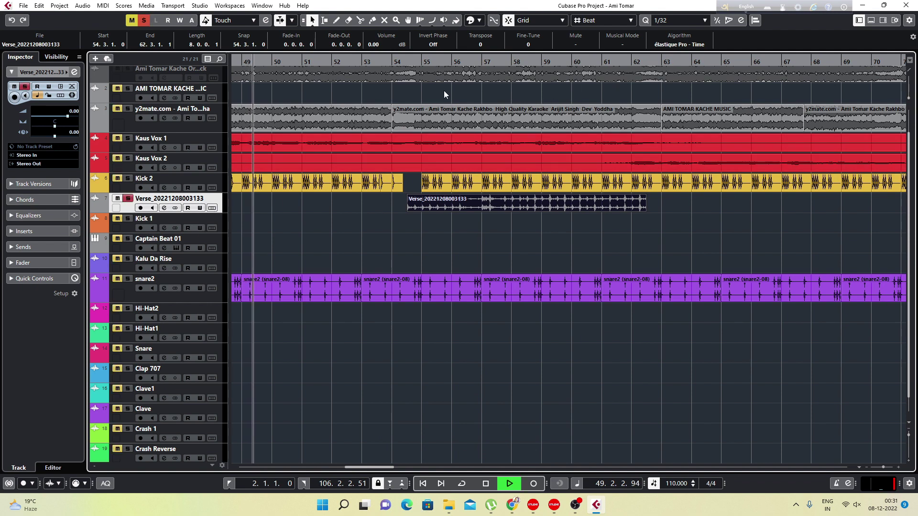
{"action": "left_click", "coordinate": [466, 62]}
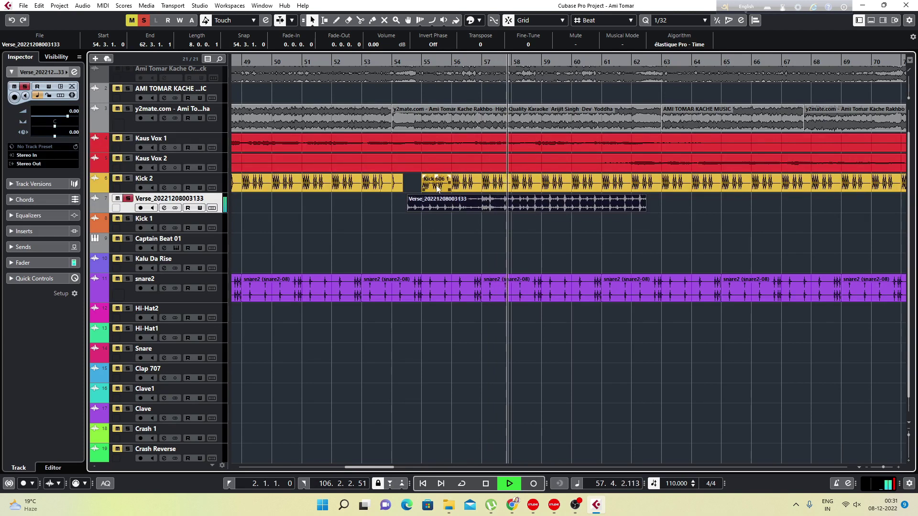
{"action": "left_click", "coordinate": [437, 58]}
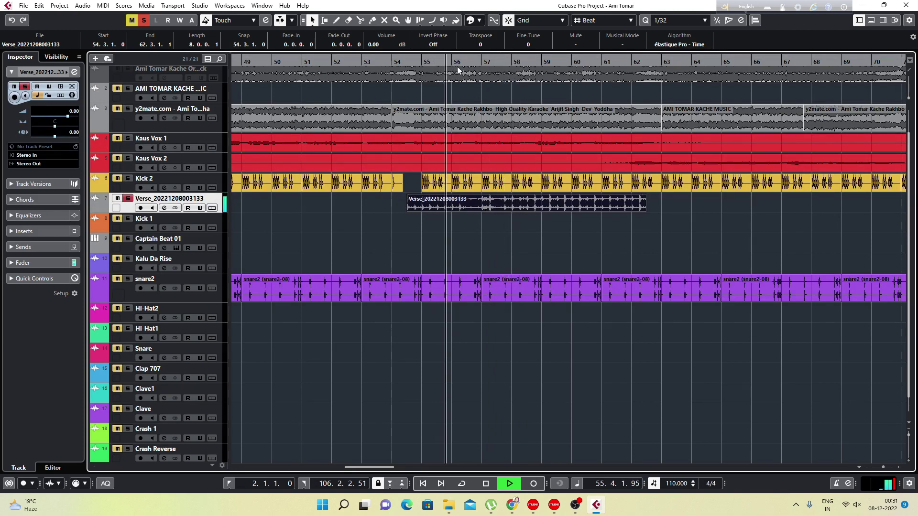
{"action": "left_click", "coordinate": [476, 62]}
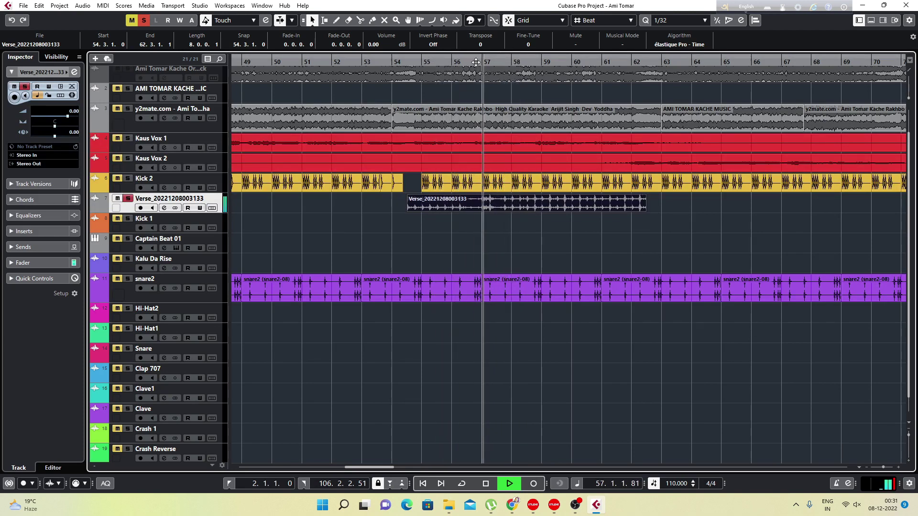
{"action": "key", "text": "space"}
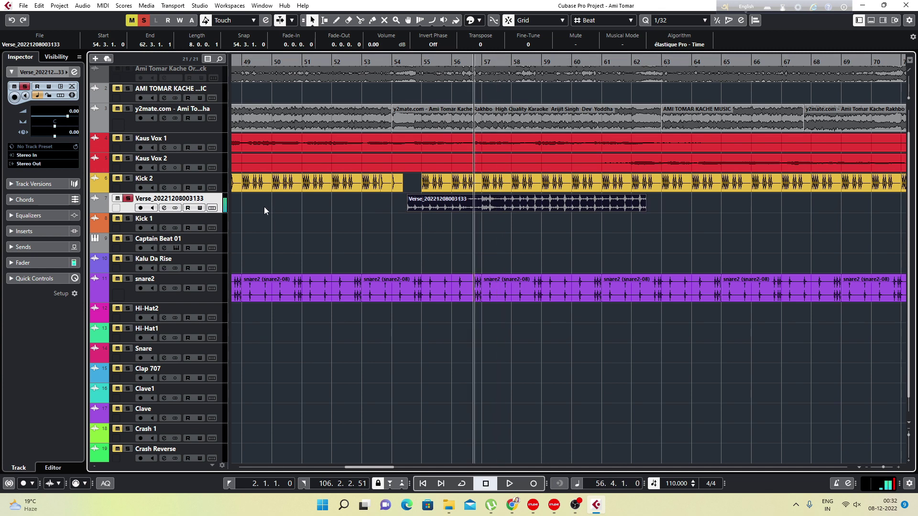
Enlarge the Verse track and play its waveform around bars 56 and 57 to examine the fill's boundaries.
{"action": "left_click_drag", "start_coordinate": [212, 271], "coordinate": [201, 324]}
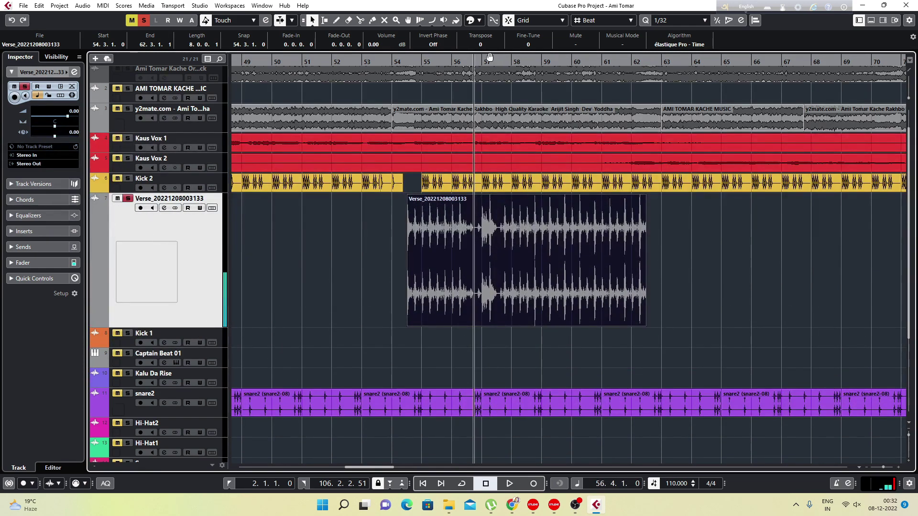
{"action": "left_click", "coordinate": [468, 60]}
{"action": "left_click_drag", "start_coordinate": [470, 60], "coordinate": [470, 72]}
{"action": "key", "text": "space"}
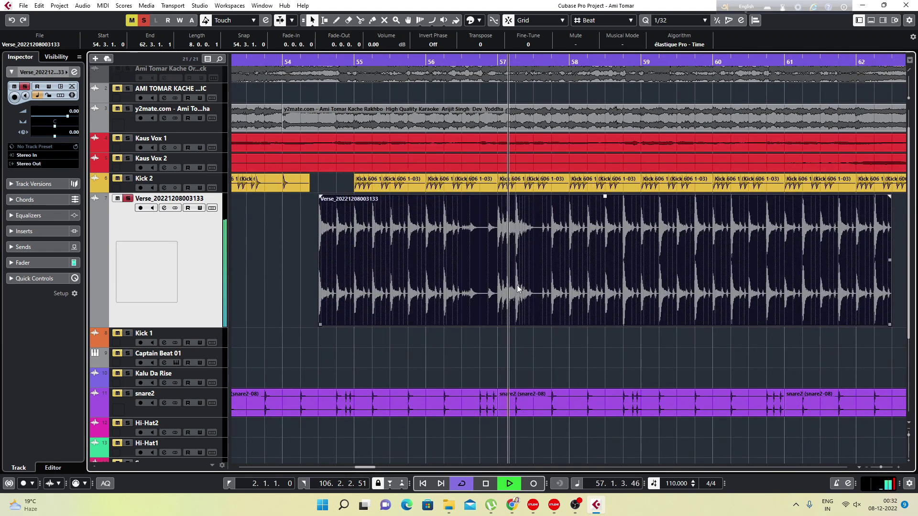
{"action": "key", "text": "space"}
Cut out the Verse fill between 57.1.1 and 57.3.1, delete the audio around it, and move the fill to start at 54.3.1.
{"action": "left_click", "coordinate": [497, 240], "text": "alt"}
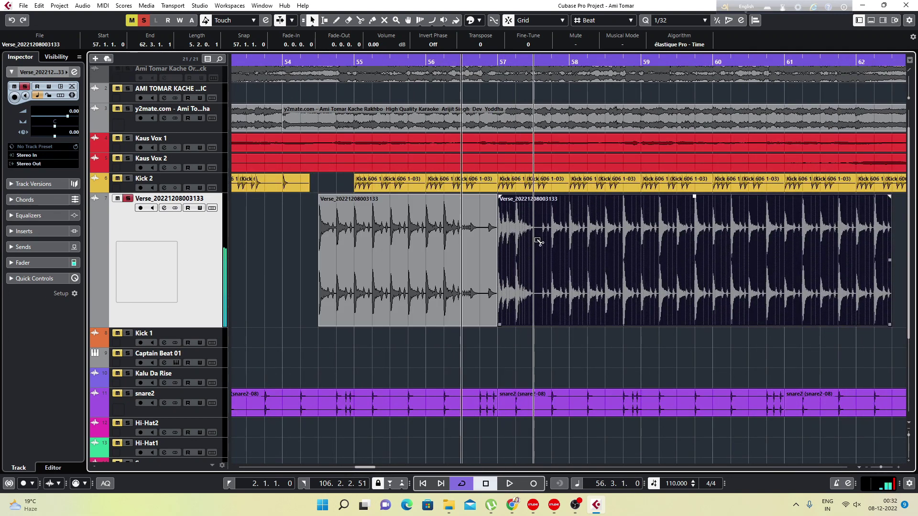
{"action": "left_click", "coordinate": [534, 241], "text": "alt"}
{"action": "key", "text": "Delete"}
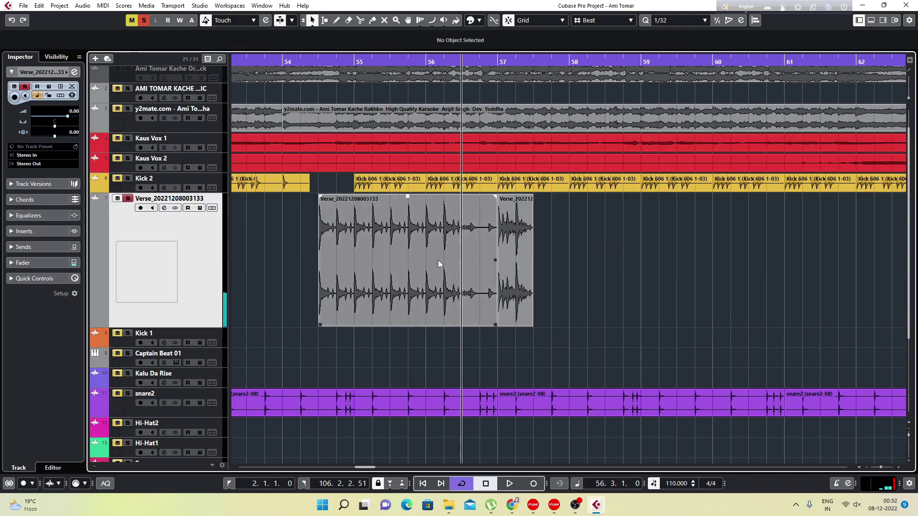
{"action": "left_click", "coordinate": [438, 260]}
{"action": "key", "text": "Delete"}
{"action": "left_click_drag", "start_coordinate": [519, 239], "coordinate": [339, 238]}
Unsolo the Verse track, reduce its height, and play the fill together with the full mix.
{"action": "left_click", "coordinate": [130, 200]}
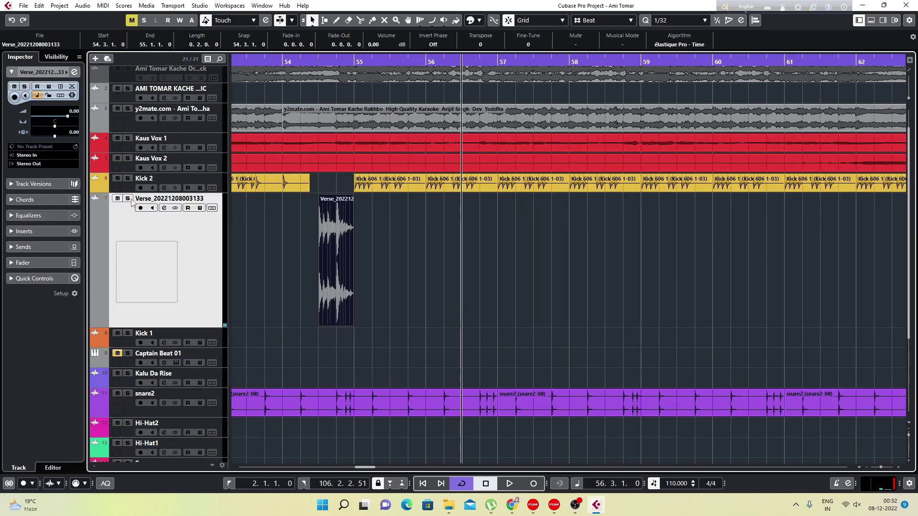
{"action": "left_click", "coordinate": [244, 61]}
{"action": "key", "text": "space"}
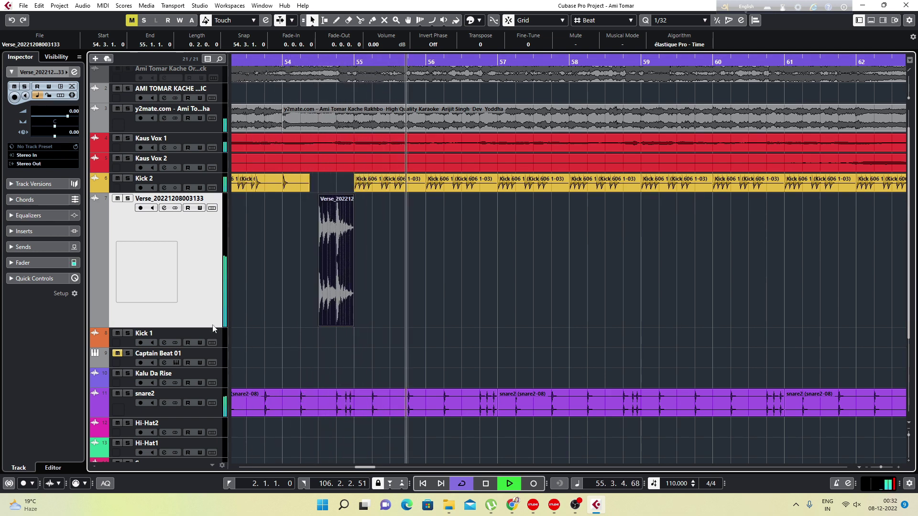
{"action": "left_click_drag", "start_coordinate": [214, 321], "coordinate": [234, 220]}
{"action": "key", "text": "space"}
{"action": "key", "text": "space"}
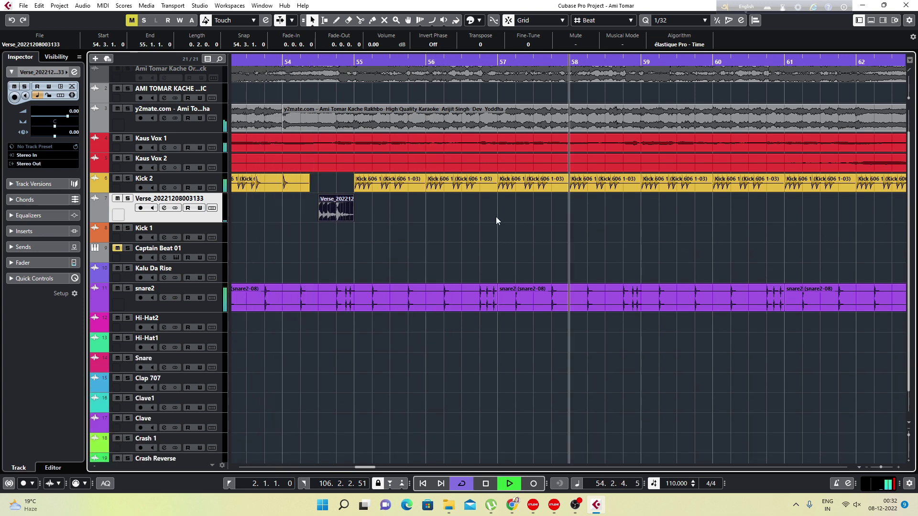
{"action": "key", "text": "g"}
{"action": "key", "text": "space"}
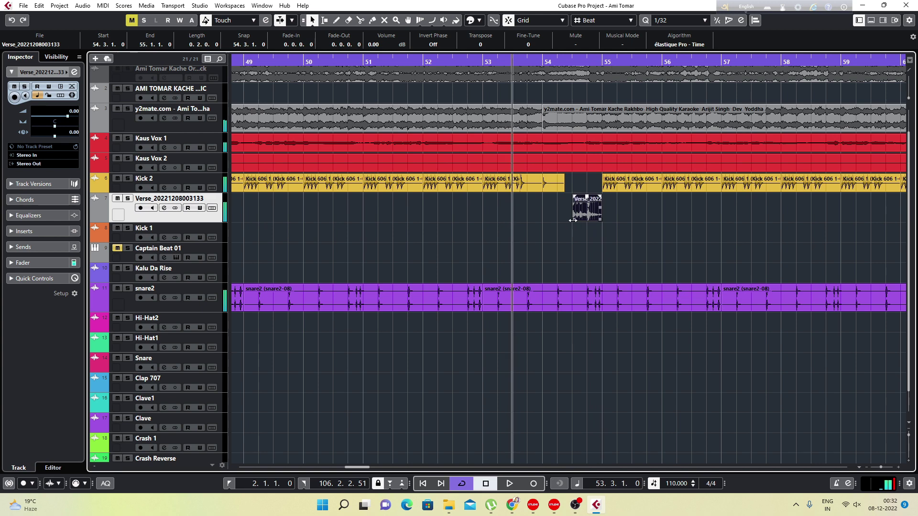
Lengthen the Verse fill event to span 54.2.1 to 55.2.1, playing it with the full mix after each adjustment.
{"action": "left_click_drag", "start_coordinate": [573, 222], "coordinate": [565, 220]}
{"action": "key", "text": "space"}
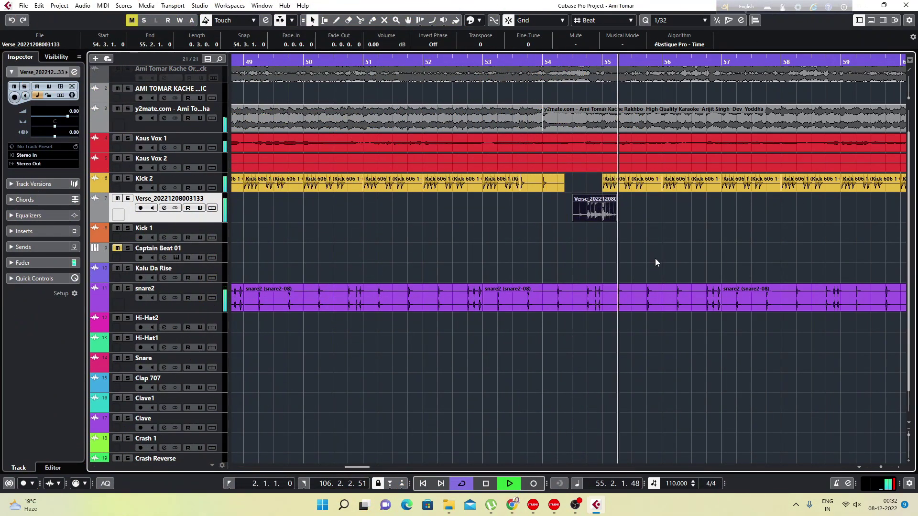
{"action": "key", "text": "space"}
{"action": "left_click", "coordinate": [590, 214]}
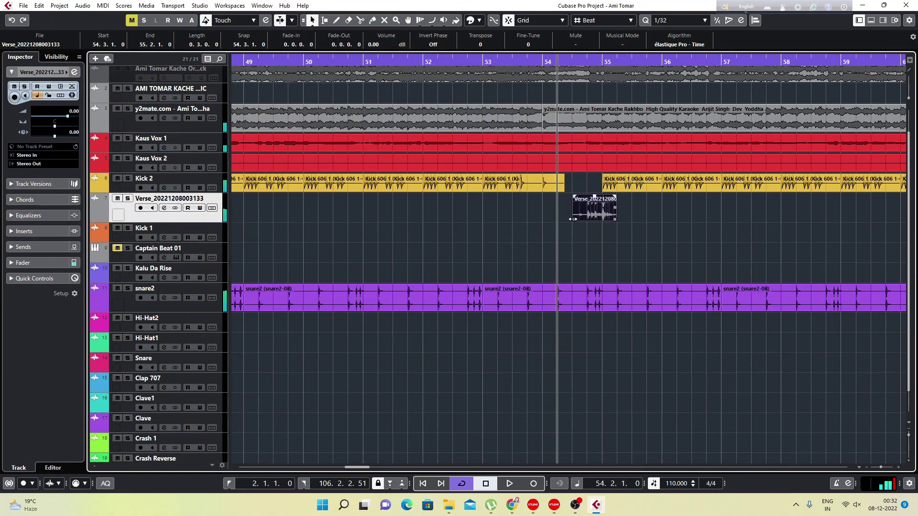
{"action": "mouse_move", "coordinate": [573, 218]}
{"action": "left_mouse_down"}
{"action": "mouse_move", "coordinate": [546, 218]}
{"action": "mouse_move", "coordinate": [565, 216]}
{"action": "left_mouse_up"}
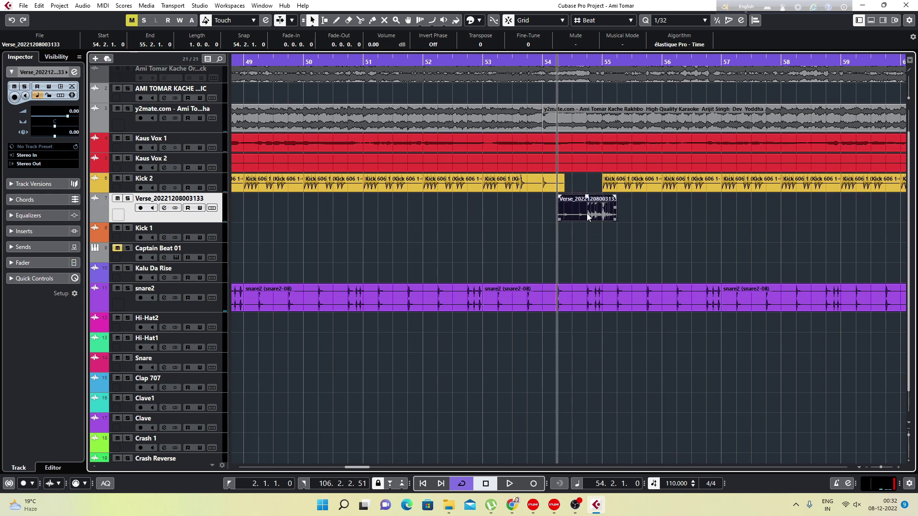
{"action": "key", "text": "space"}
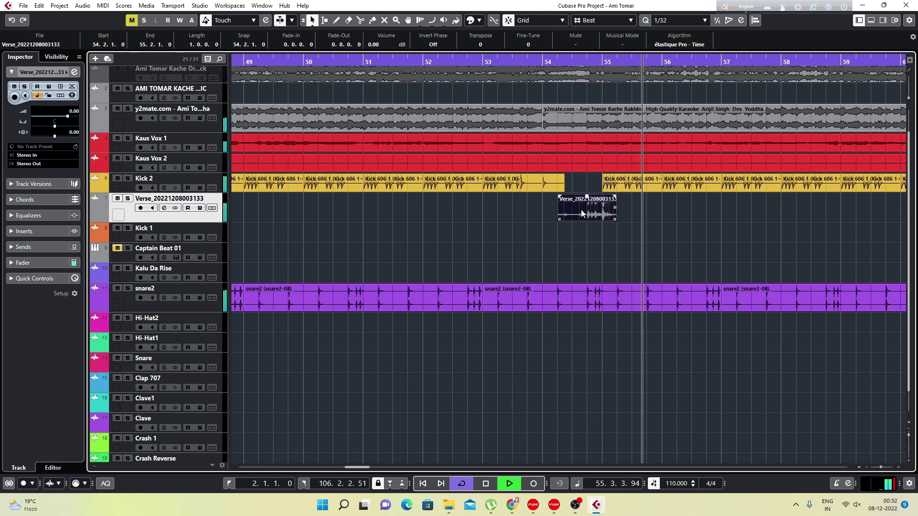
{"action": "key", "text": "space"}
Delete the fill event from the Verse track, solo Captain Beat 01 and reopen its plug-in window.
{"action": "key", "text": "Delete"}
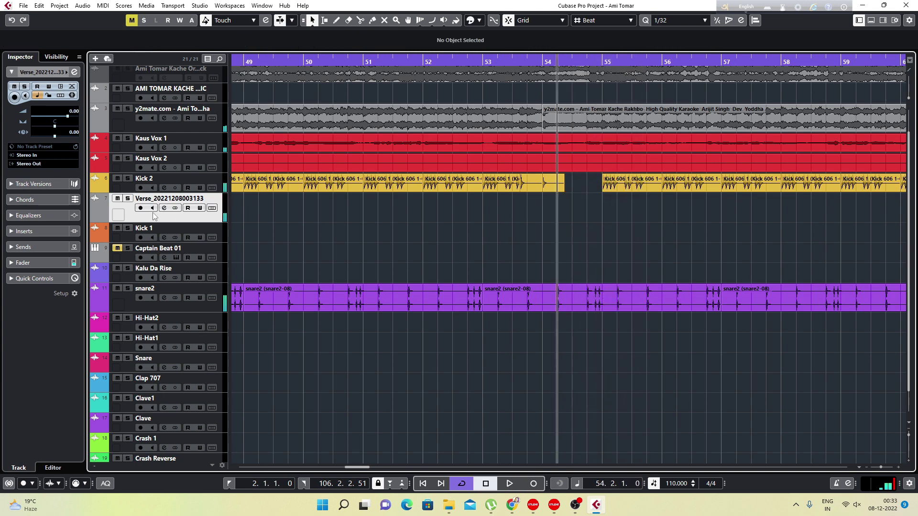
{"action": "left_click", "coordinate": [126, 249]}
{"action": "left_click", "coordinate": [175, 258]}
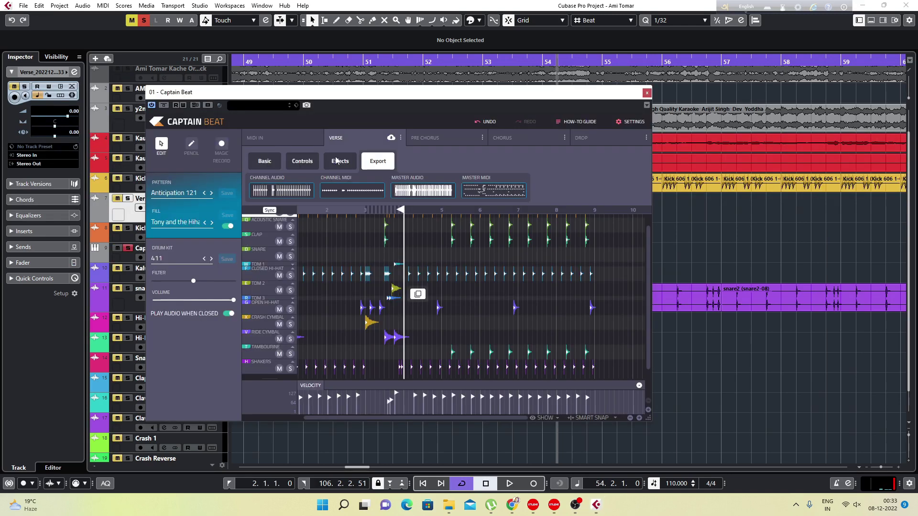
Audition the fills Tony Clap, Vegas, Atmosphere, Chicharron and Culture with the Anticipation 121 pattern.
{"action": "left_click", "coordinate": [212, 225]}
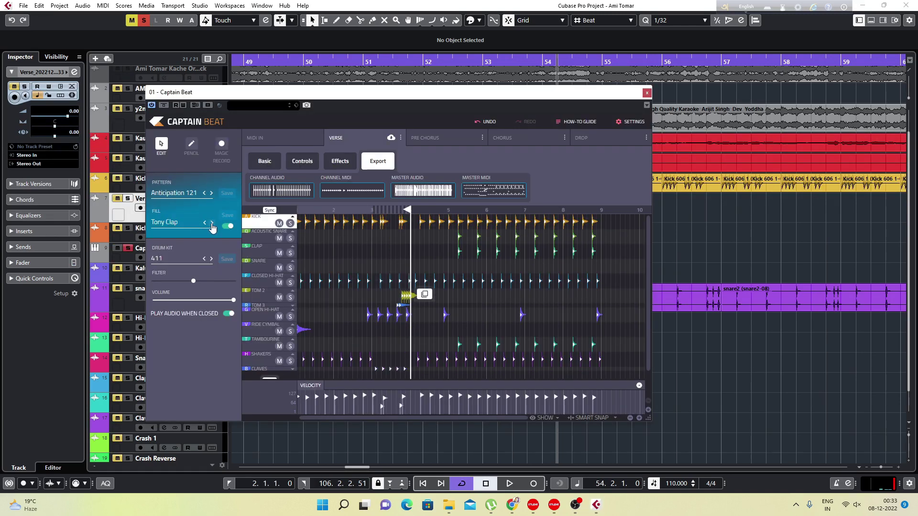
{"action": "key", "text": "space"}
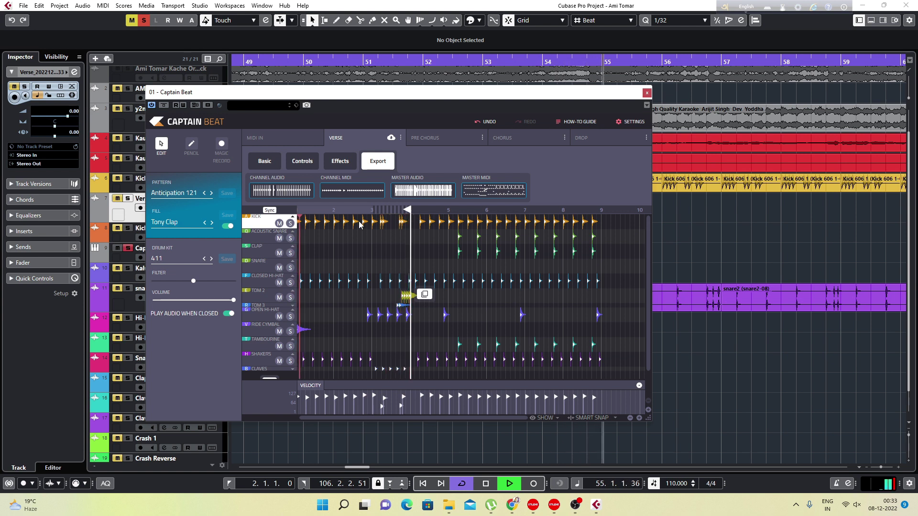
{"action": "left_click", "coordinate": [211, 223]}
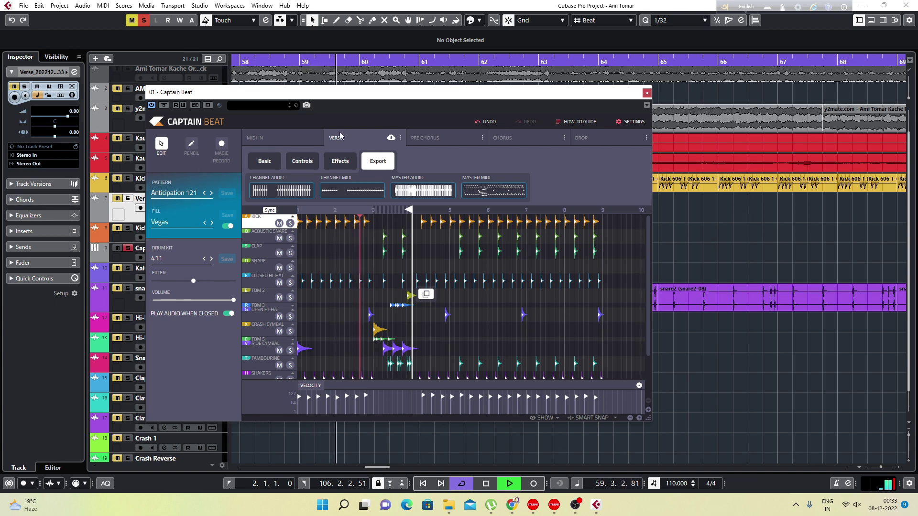
{"action": "mouse_move", "coordinate": [367, 98]}
{"action": "left_mouse_down"}
{"action": "mouse_move", "coordinate": [494, 244]}
{"action": "mouse_move", "coordinate": [477, 200]}
{"action": "mouse_move", "coordinate": [372, 110]}
{"action": "left_mouse_up"}
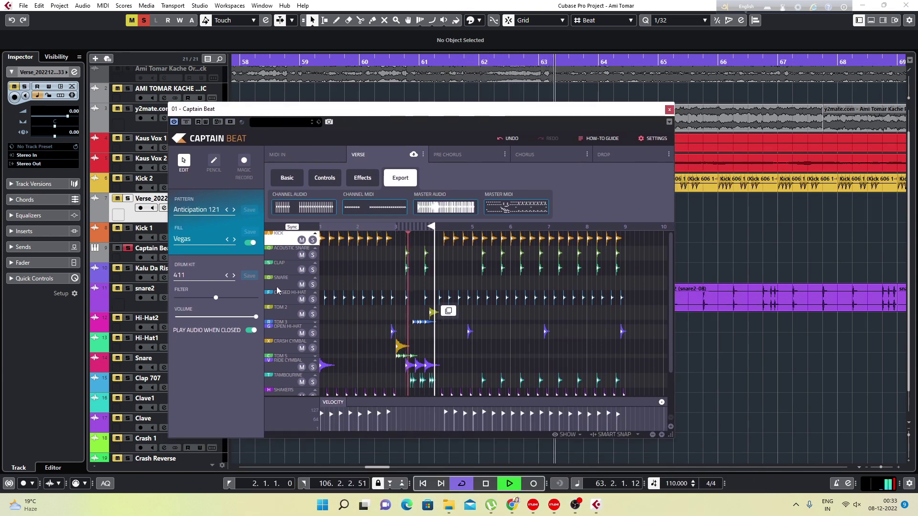
{"action": "left_click", "coordinate": [235, 239]}
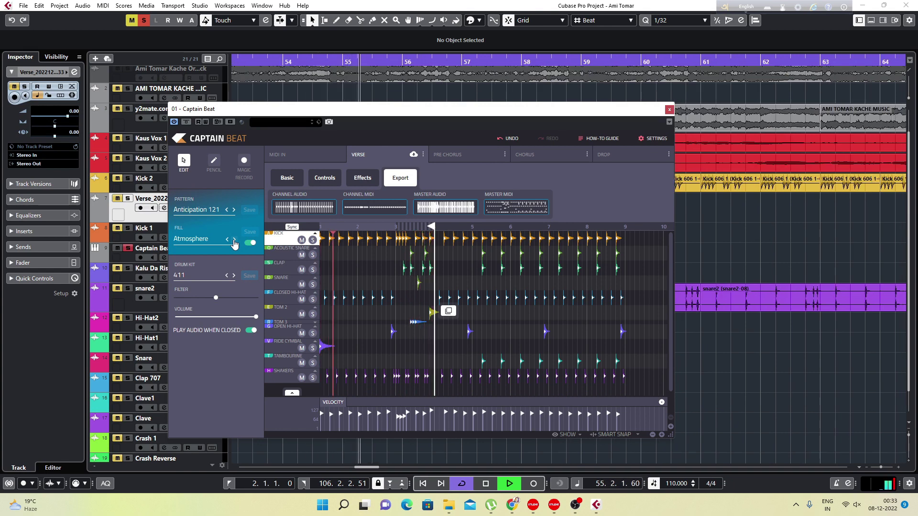
{"action": "left_click", "coordinate": [234, 240]}
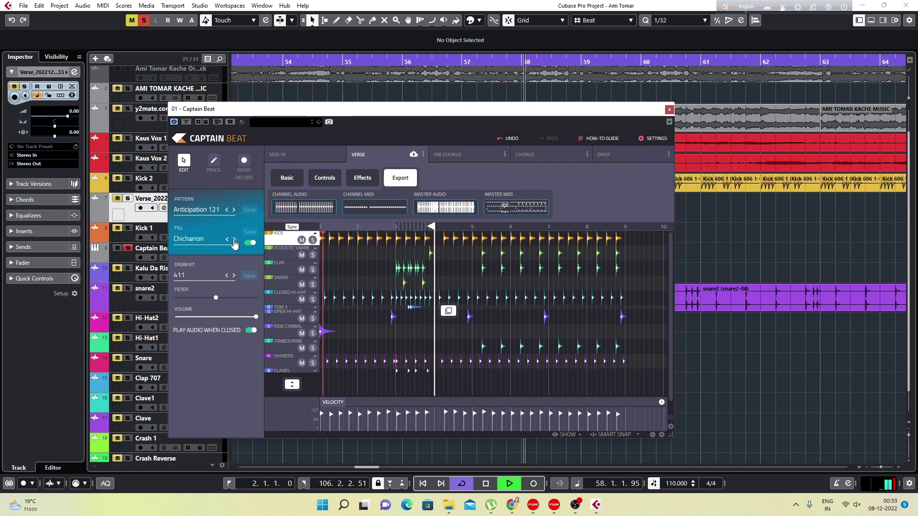
{"action": "left_click", "coordinate": [234, 240]}
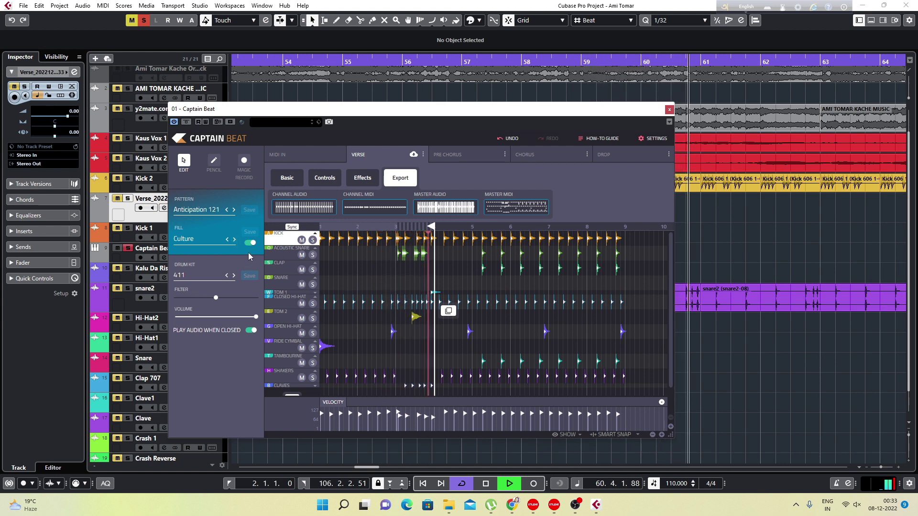
Audition the fills Inner Island, Tone Play, Wonderland and B&W, and choose and play the Jupiter fill.
{"action": "left_click", "coordinate": [234, 239]}
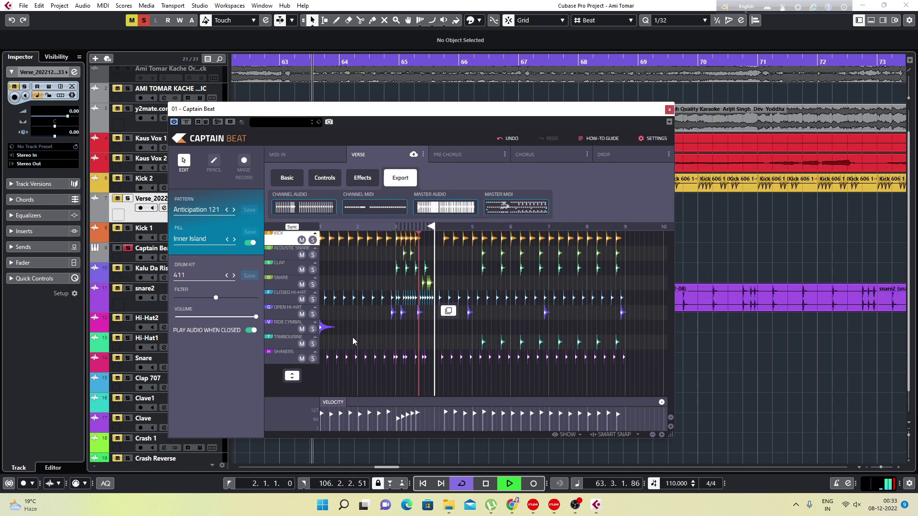
{"action": "left_click", "coordinate": [234, 239]}
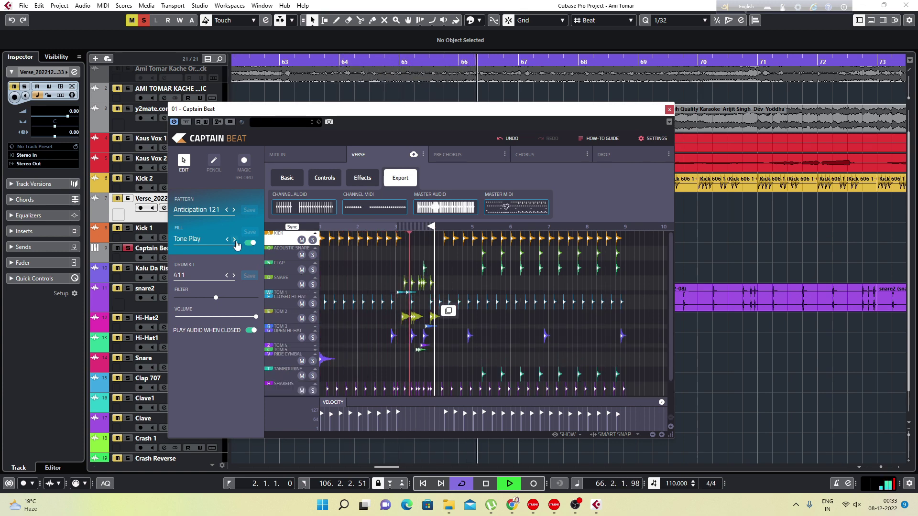
{"action": "left_click", "coordinate": [235, 240]}
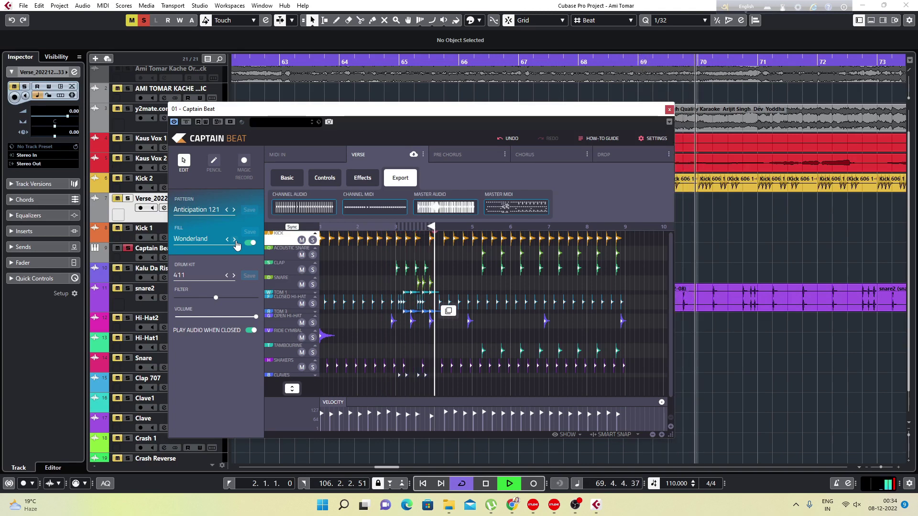
{"action": "left_click", "coordinate": [234, 240]}
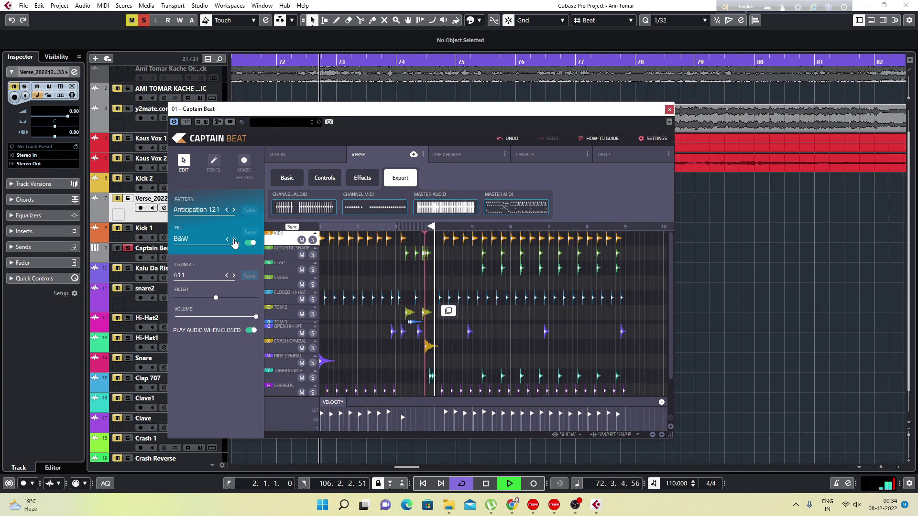
{"action": "left_click", "coordinate": [234, 241]}
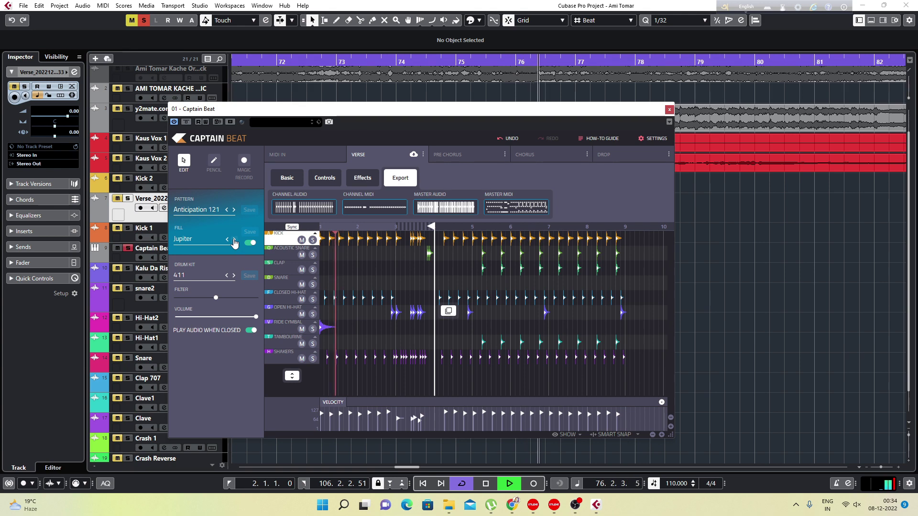
{"action": "key", "text": "space"}
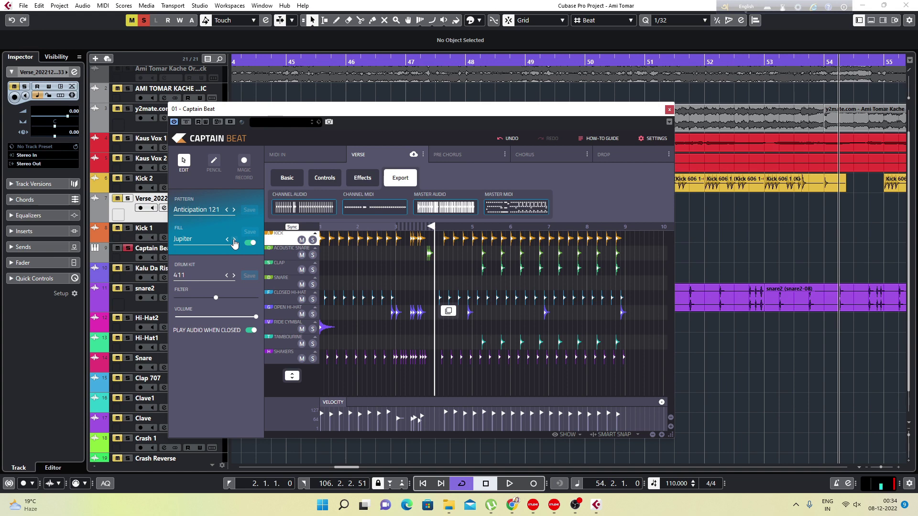
Choose the Midnight fill for the Anticipation 121 pattern and listen to it.
{"action": "left_click", "coordinate": [234, 240]}
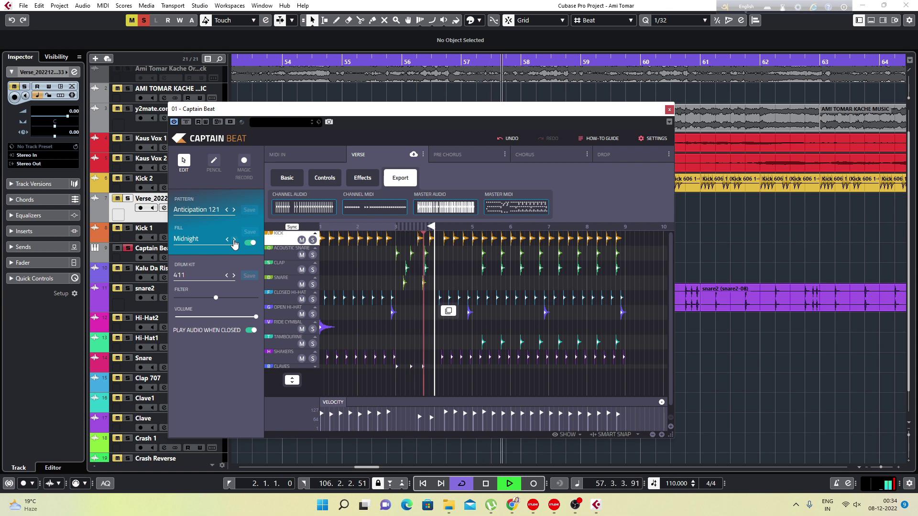
{"action": "key", "text": "space"}
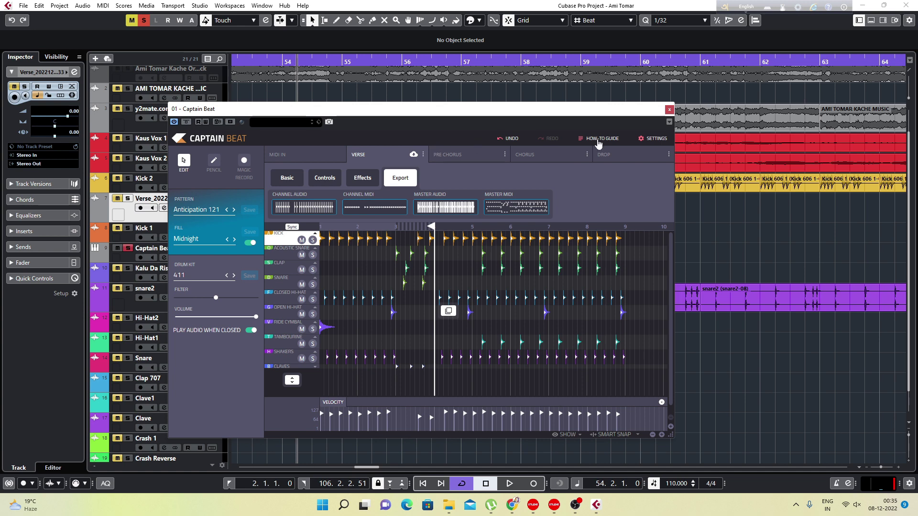
{"action": "left_click", "coordinate": [718, 216]}
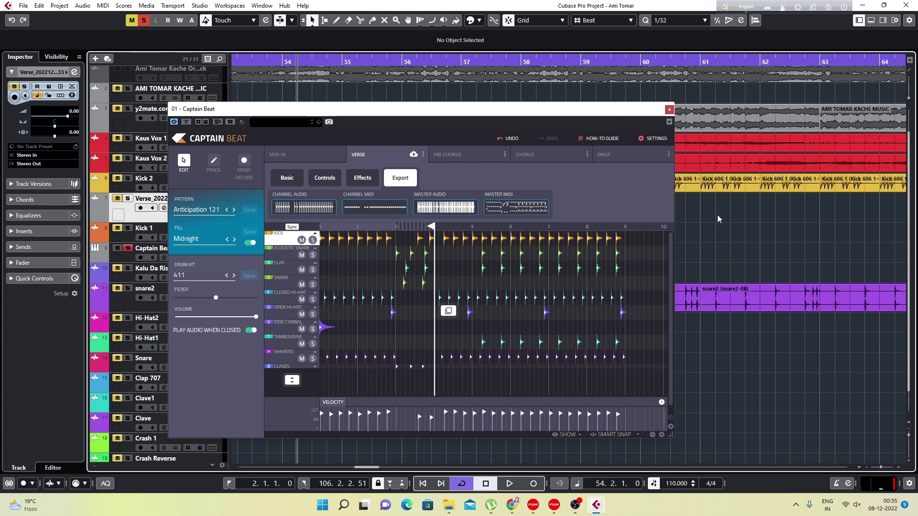
Move the Captain Beat window clear of the timeline ruler and play the Midnight fill from bar 41.
{"action": "key", "text": "g"}
{"action": "key", "text": "g"}
{"action": "key", "text": "g"}
{"action": "key", "text": "g"}
{"action": "key", "text": "g"}
{"action": "key", "text": "g"}
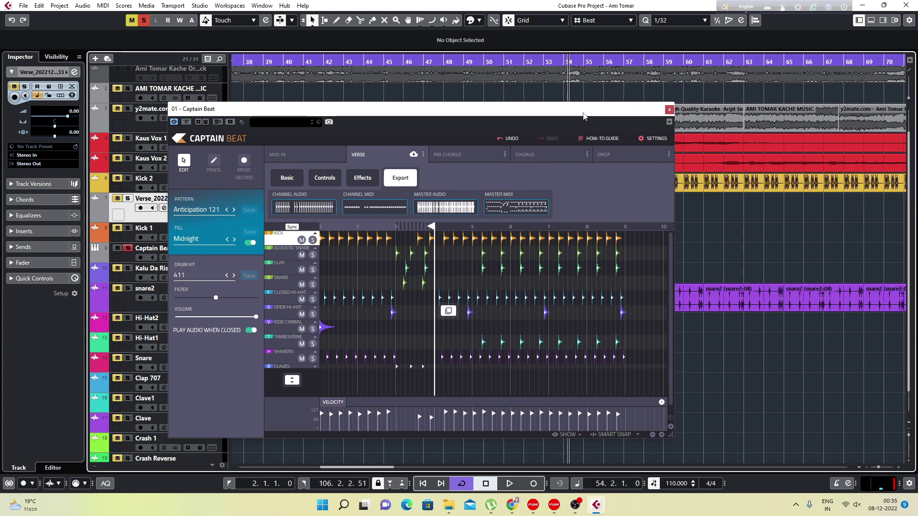
{"action": "key", "text": "g"}
{"action": "key", "text": "g"}
{"action": "left_click_drag", "start_coordinate": [574, 114], "coordinate": [645, 198]}
{"action": "left_click", "coordinate": [440, 61]}
{"action": "key", "text": "space"}
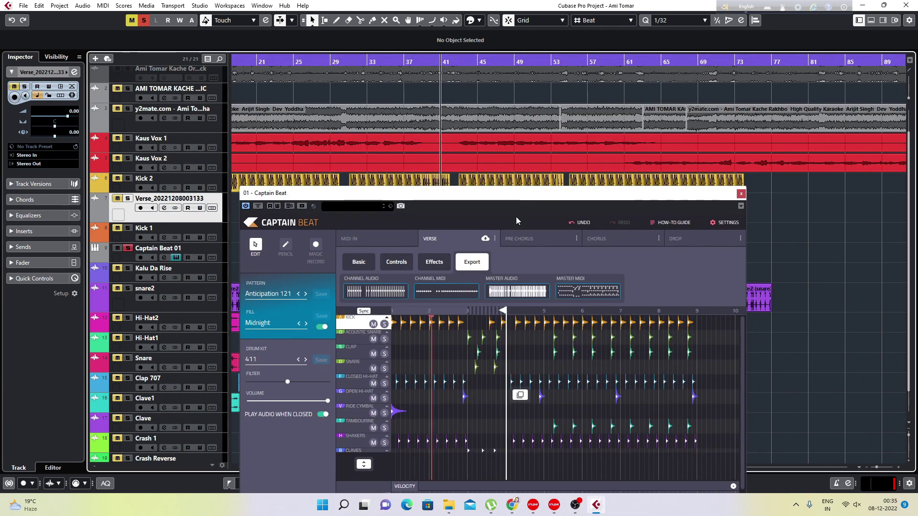
Solo Kaus Vox 1 together with Captain Beat 01 and play the fill against the vocal from around bars 38 and 40.
{"action": "left_click", "coordinate": [127, 199]}
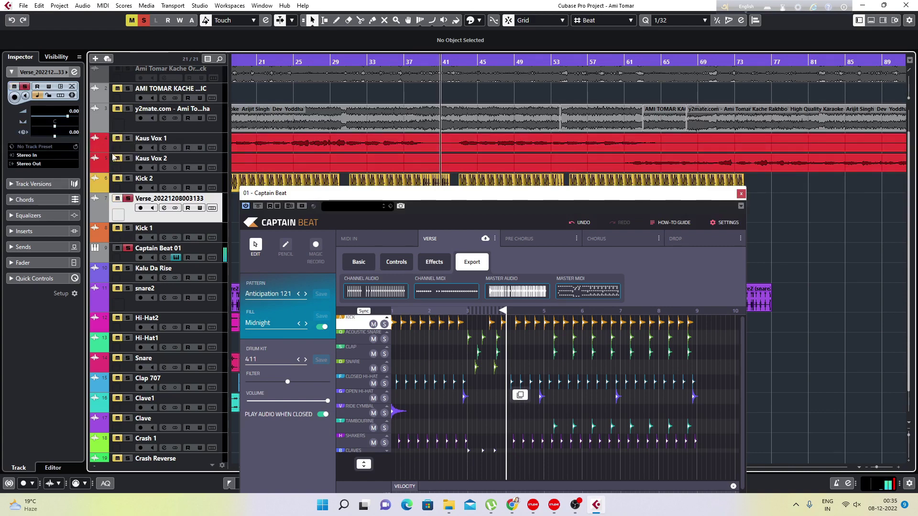
{"action": "left_click", "coordinate": [117, 198]}
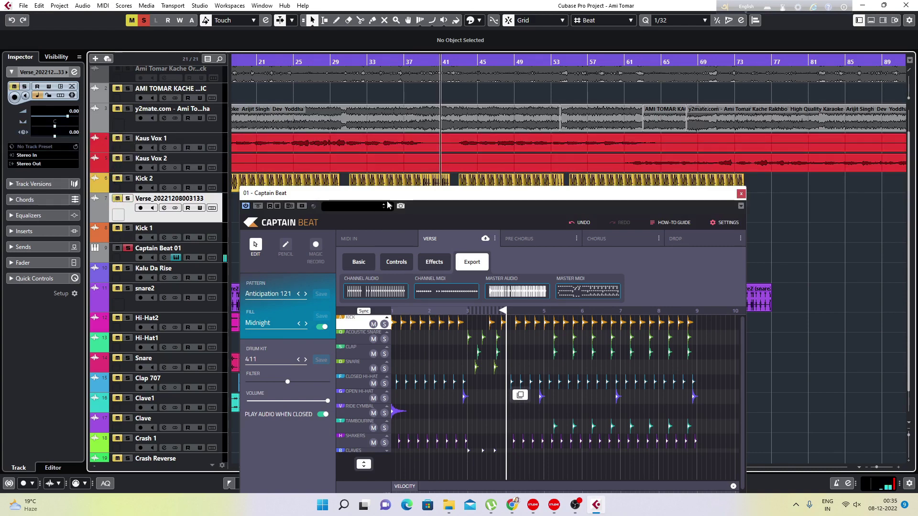
{"action": "mouse_move", "coordinate": [392, 196]}
{"action": "left_mouse_down"}
{"action": "mouse_move", "coordinate": [391, 253]}
{"action": "mouse_move", "coordinate": [387, 174]}
{"action": "mouse_move", "coordinate": [387, 191]}
{"action": "left_mouse_up"}
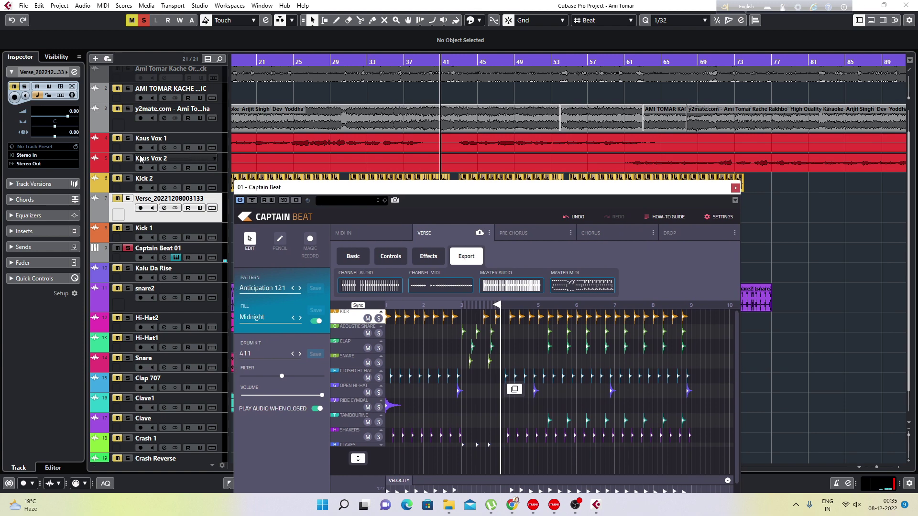
{"action": "left_click", "coordinate": [127, 138]}
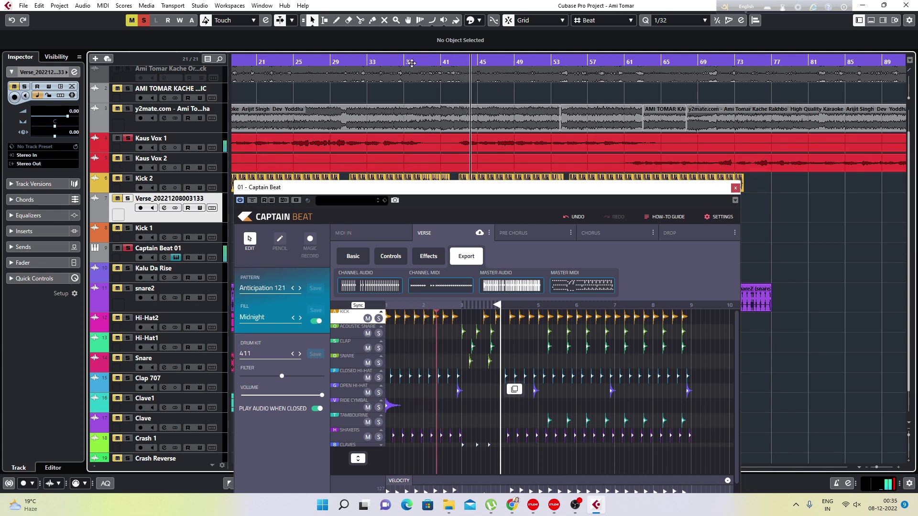
{"action": "left_click", "coordinate": [412, 62]}
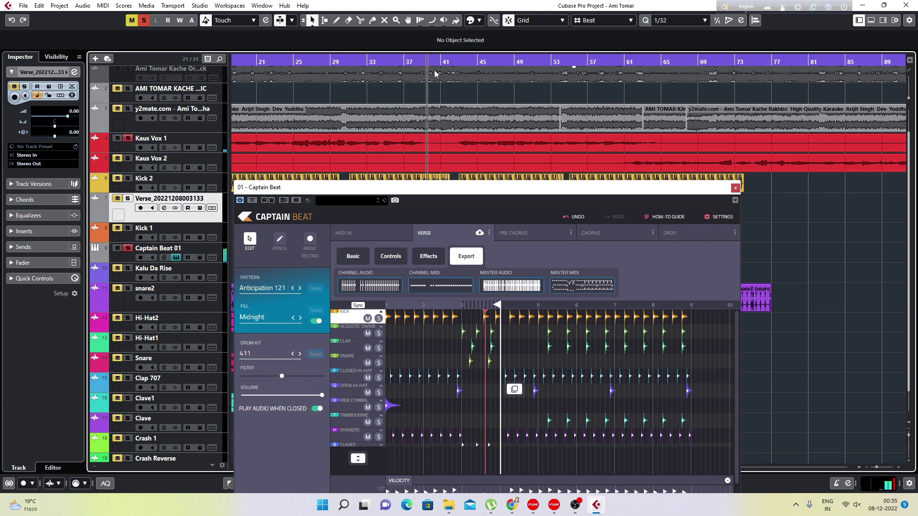
{"action": "key", "text": "space"}
{"action": "left_click", "coordinate": [436, 61]}
{"action": "key", "text": "space"}
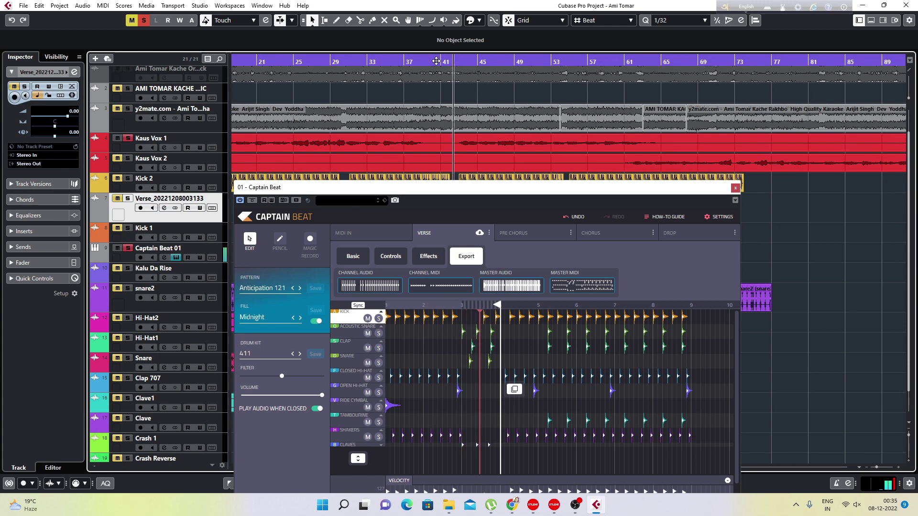
Play Captain Beat with the vocal repeatedly from position 28.2.1, moving the plug-in window to uncover the earlier bars.
{"action": "left_click", "coordinate": [321, 61]}
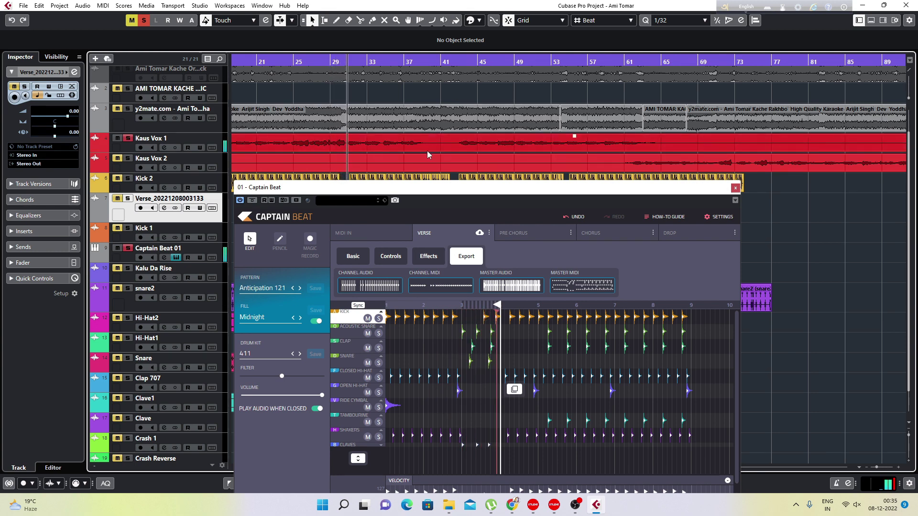
{"action": "key", "text": "space"}
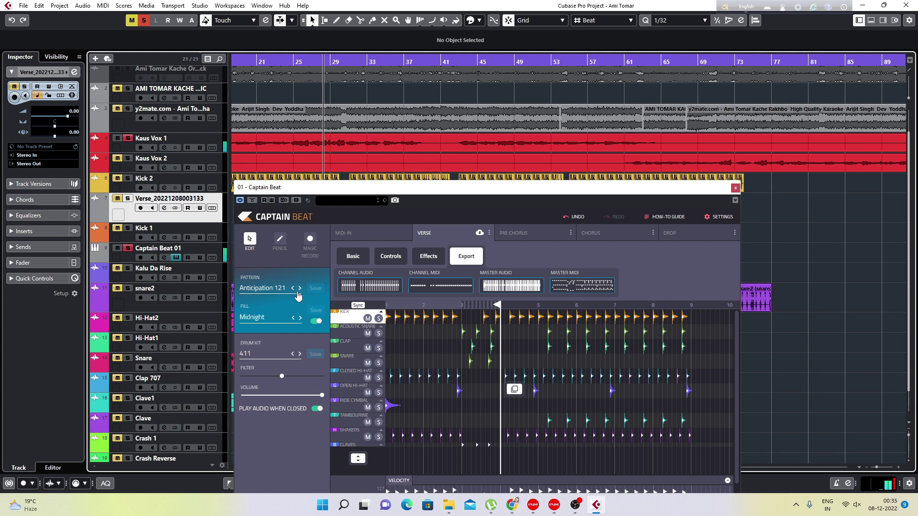
{"action": "key", "text": "space"}
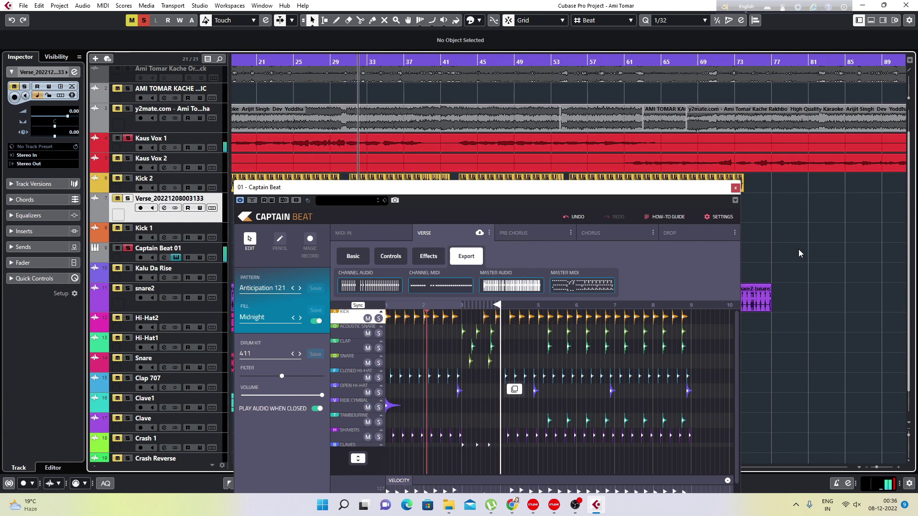
{"action": "key", "text": "space"}
{"action": "left_click_drag", "start_coordinate": [456, 186], "coordinate": [573, 114]}
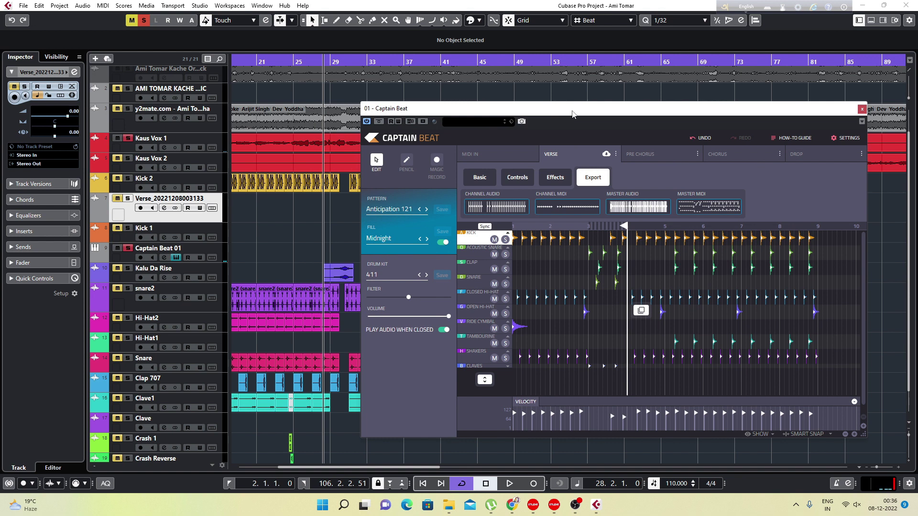
{"action": "left_click_drag", "start_coordinate": [571, 113], "coordinate": [538, 104]}
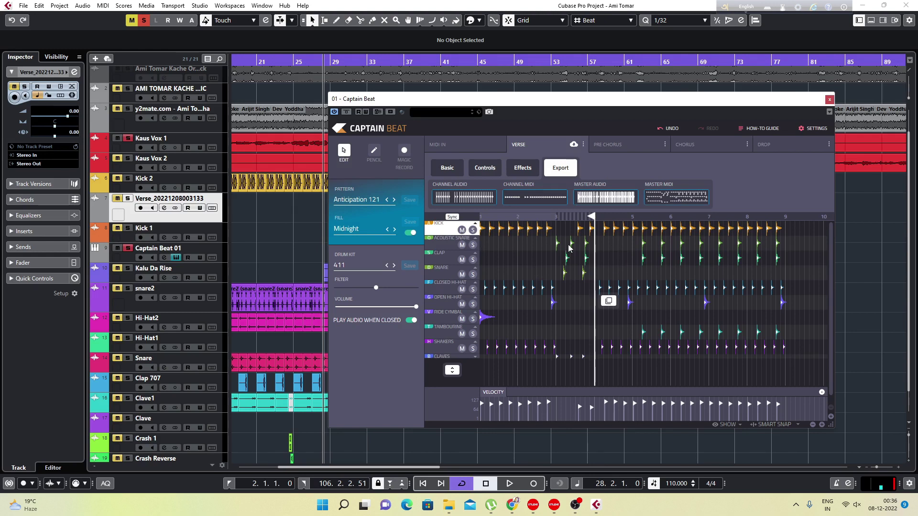
{"action": "key", "text": "space"}
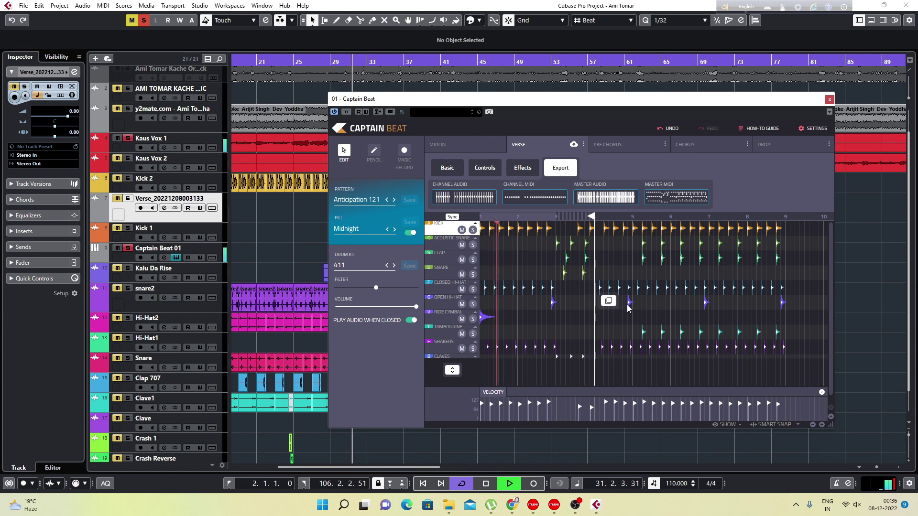
{"action": "key", "text": "space"}
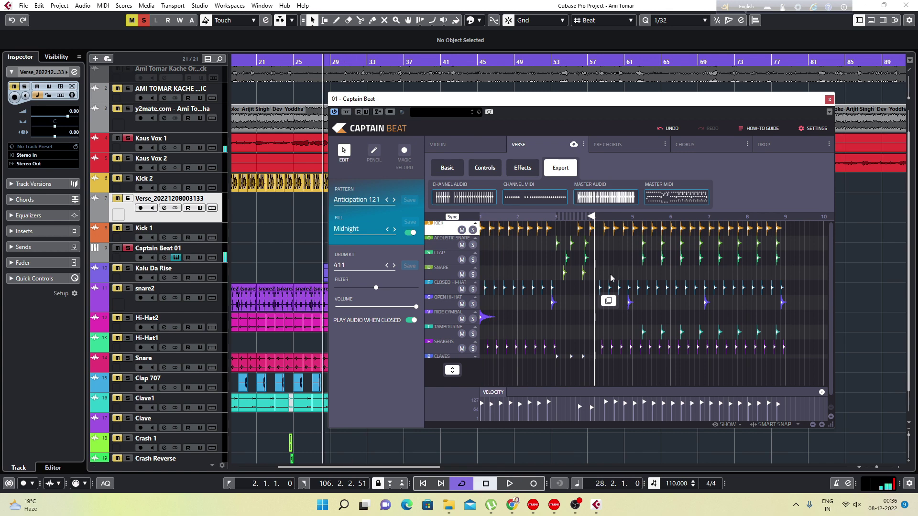
Solo the Kick lane in Captain Beat and export its channel audio to a new track at bar 29, copying and converting the file.
{"action": "left_click_drag", "start_coordinate": [516, 103], "coordinate": [608, 88]}
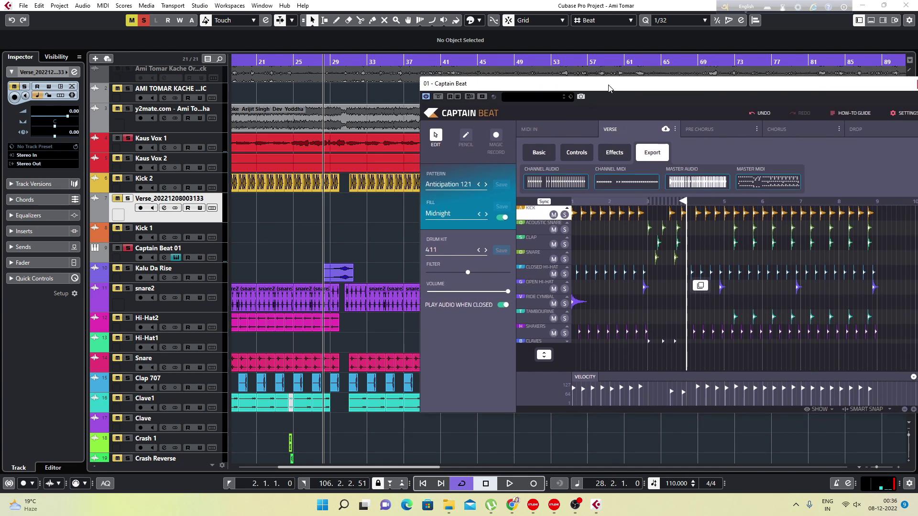
{"action": "left_click_drag", "start_coordinate": [609, 88], "coordinate": [608, 88]}
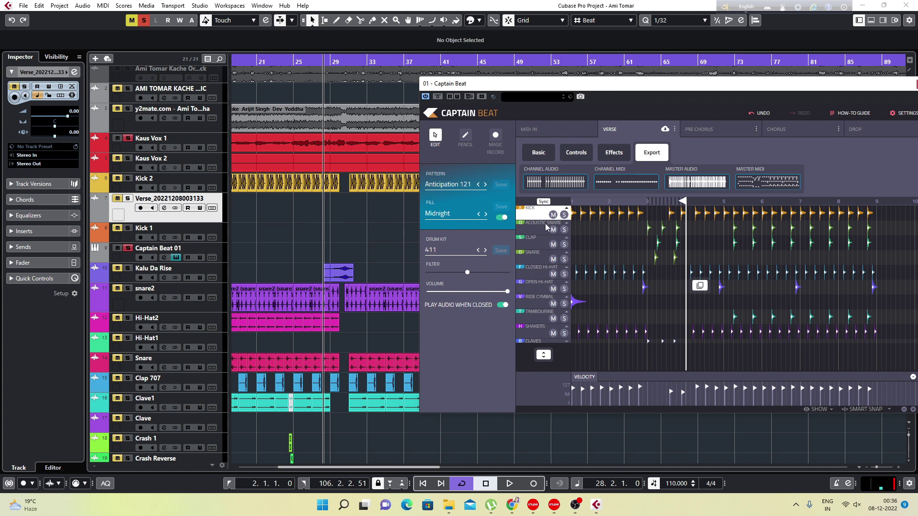
{"action": "scroll", "coordinate": [259, 265], "scroll_direction": "down", "scroll_amount": 1}
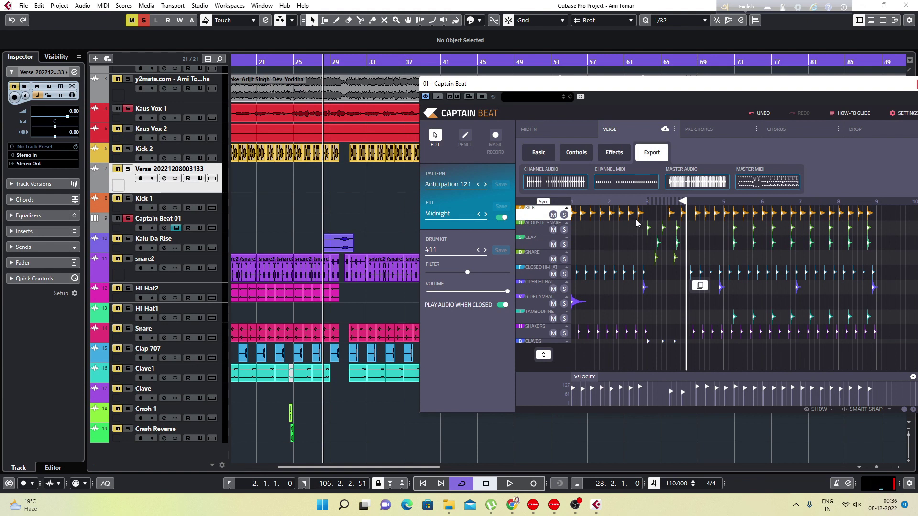
{"action": "left_click", "coordinate": [564, 215]}
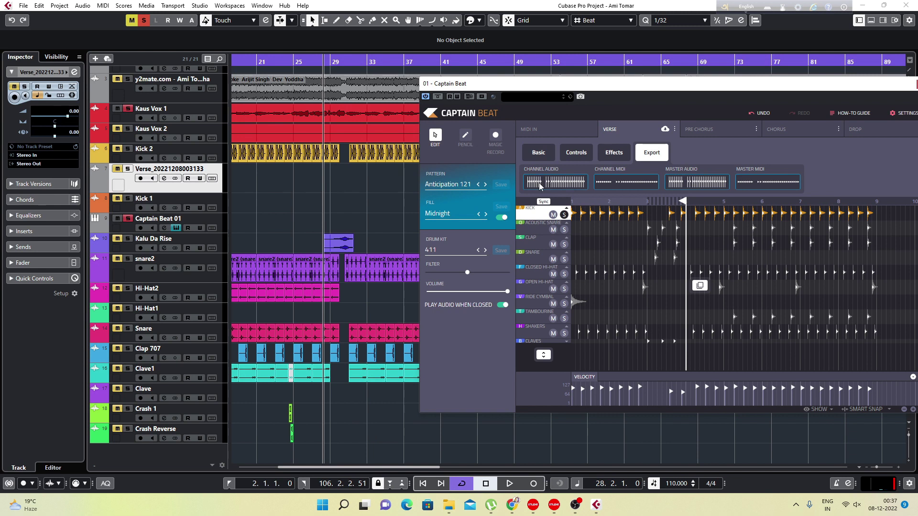
{"action": "left_click_drag", "start_coordinate": [540, 185], "coordinate": [330, 458]}
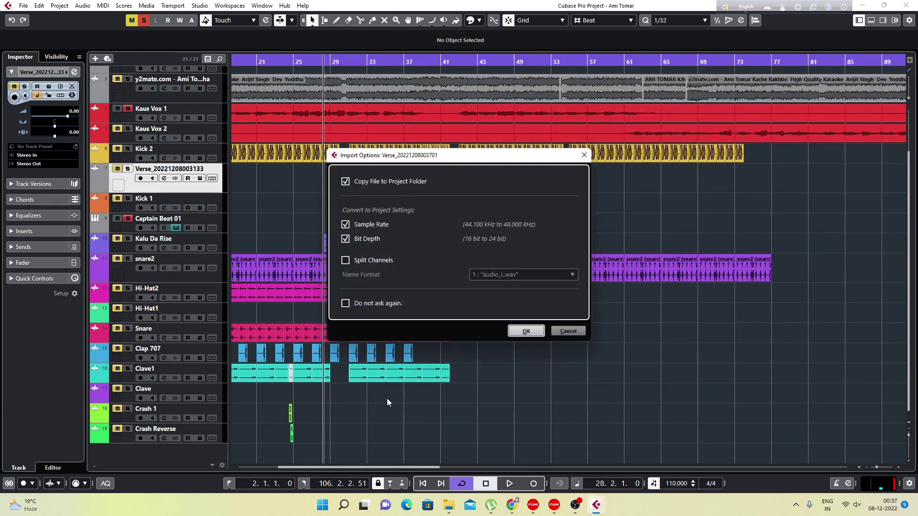
{"action": "left_click", "coordinate": [526, 330]}
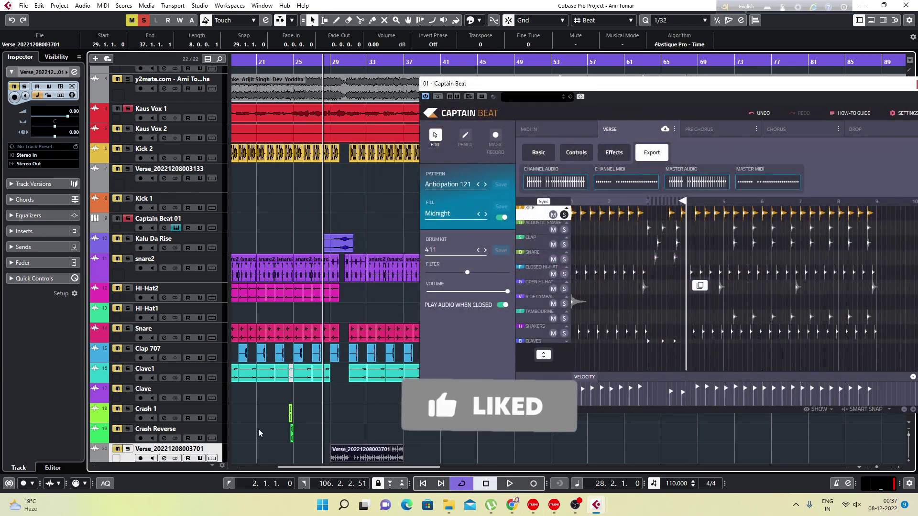
Solo only the Acoustic Snare lane and export its channel audio to another new track at bar 29.
{"action": "scroll", "coordinate": [258, 428], "scroll_direction": "down", "scroll_amount": 1}
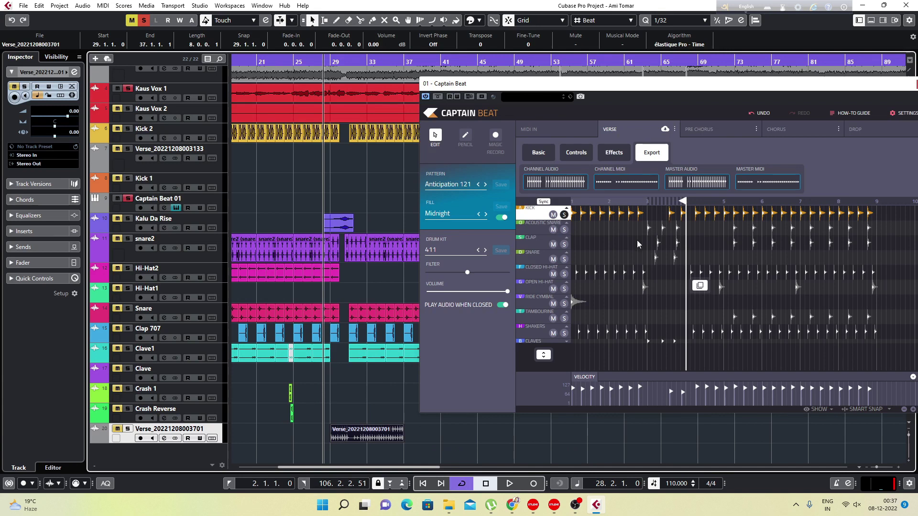
{"action": "left_click", "coordinate": [565, 231]}
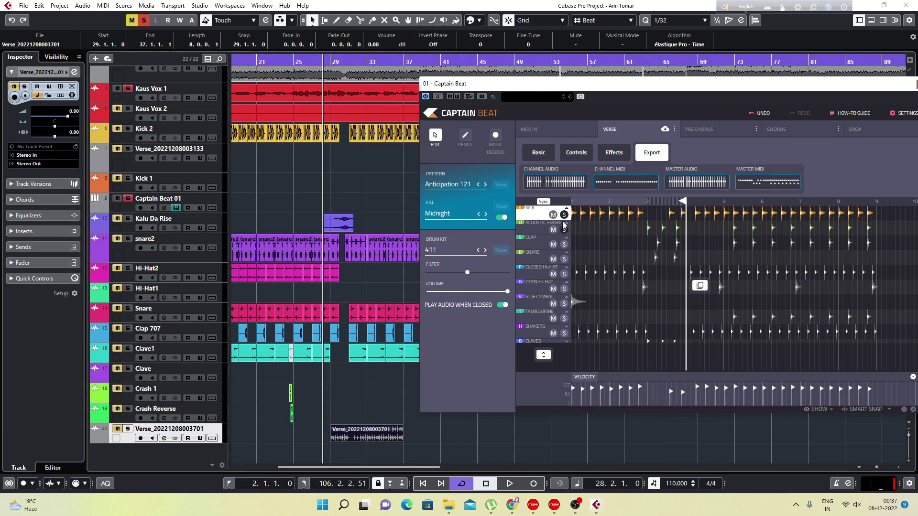
{"action": "left_click", "coordinate": [553, 215]}
{"action": "left_click", "coordinate": [565, 215]}
{"action": "left_click", "coordinate": [565, 215]}
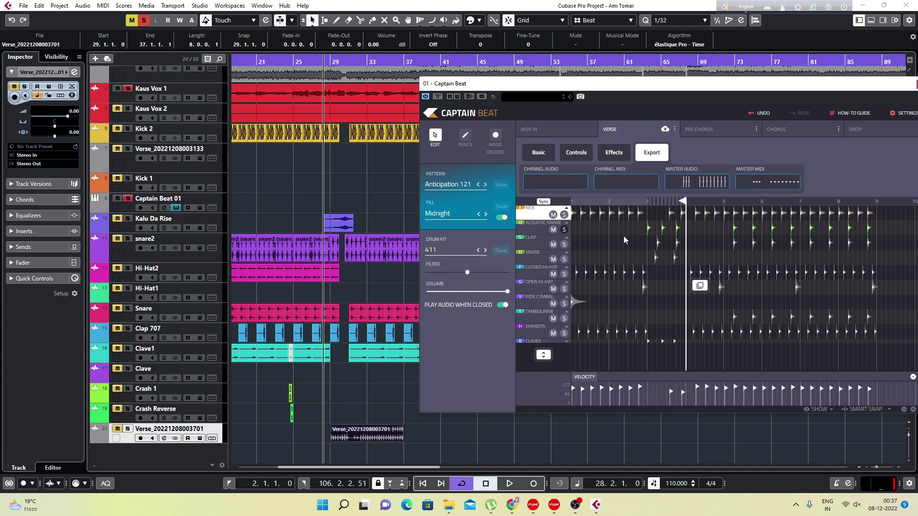
{"action": "left_click", "coordinate": [539, 228]}
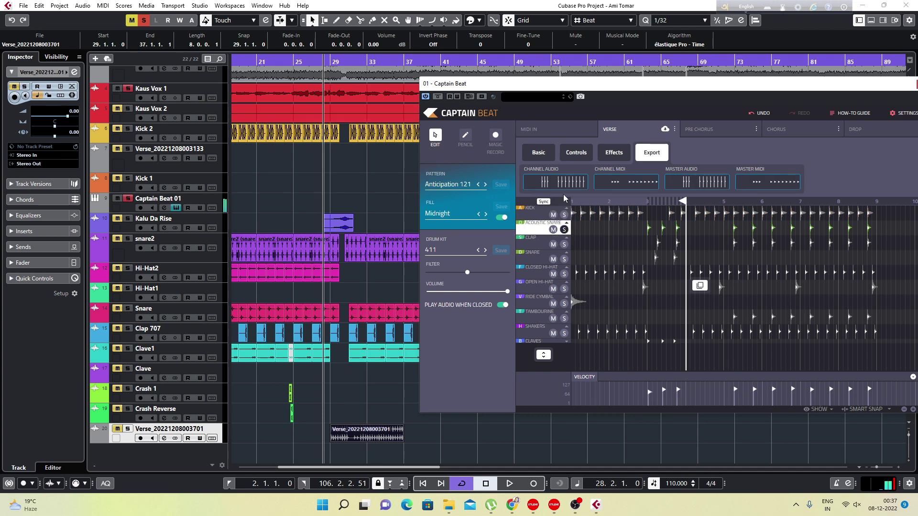
{"action": "left_click_drag", "start_coordinate": [557, 184], "coordinate": [331, 460]}
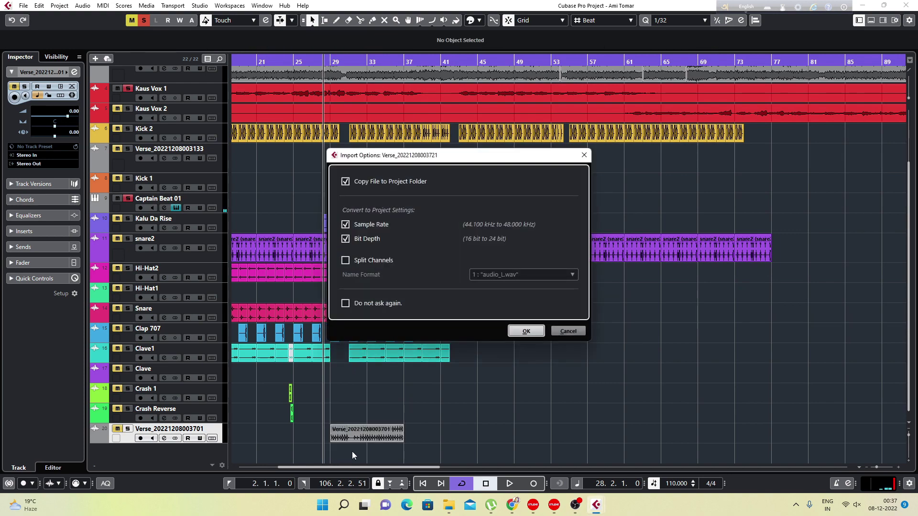
{"action": "left_click", "coordinate": [521, 333]}
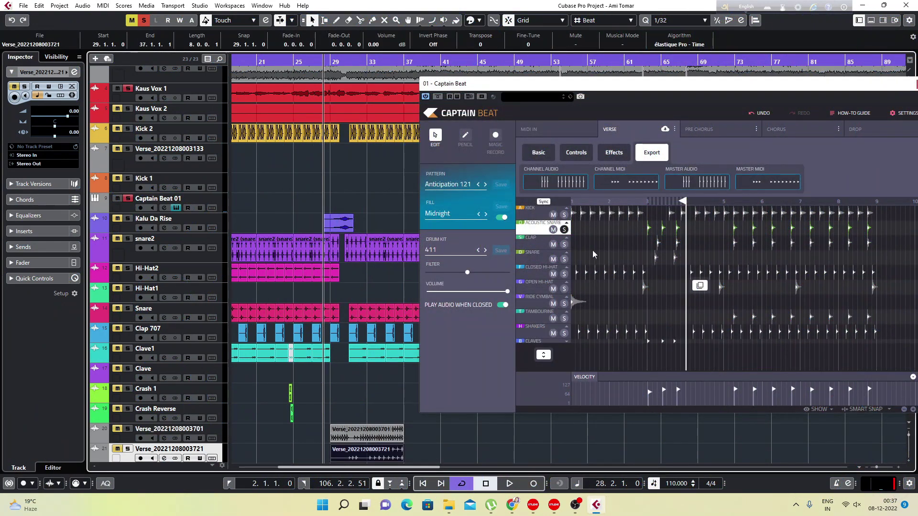
Solo only the Clap lane and export its channel audio to a new track at bar 29 below the acoustic snare.
{"action": "left_click", "coordinate": [564, 230]}
{"action": "left_click", "coordinate": [564, 245]}
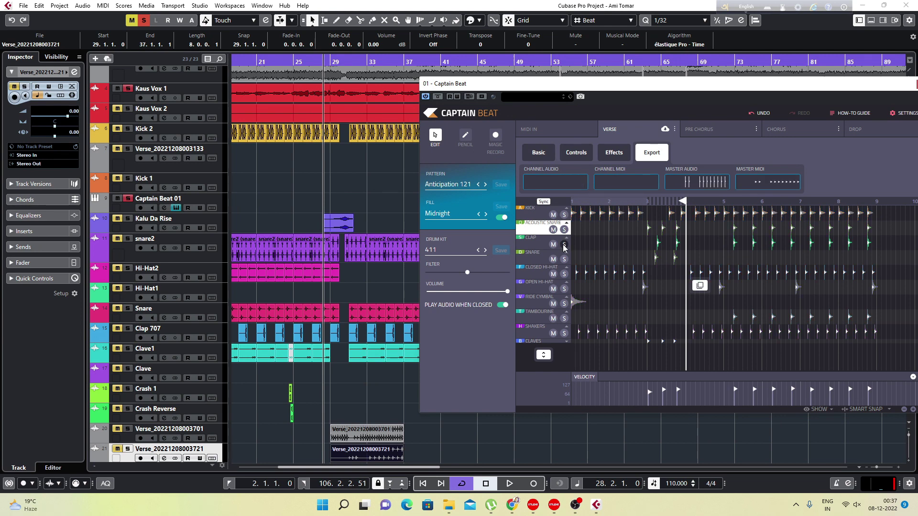
{"action": "left_click", "coordinate": [537, 243]}
{"action": "left_click_drag", "start_coordinate": [553, 183], "coordinate": [335, 463]}
{"action": "left_click", "coordinate": [526, 331]}
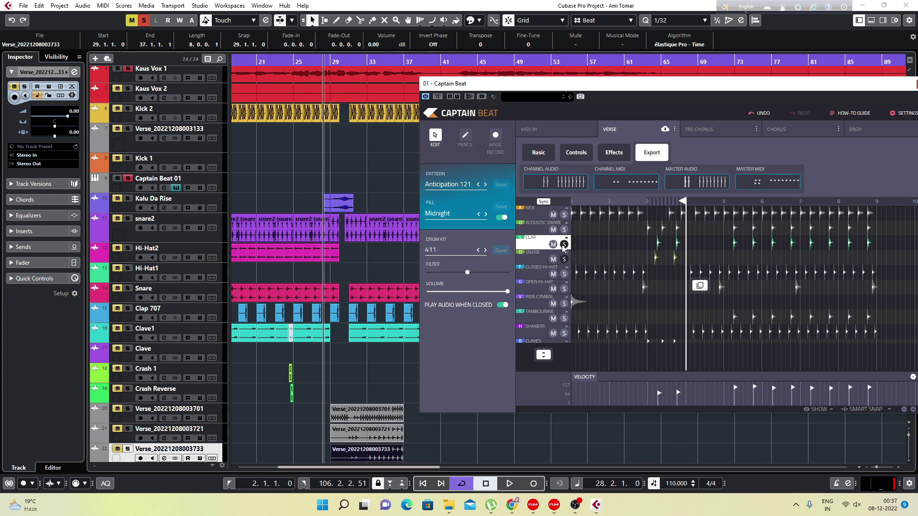
Solo only the Snare lane and export its channel audio to a new track at bar 29 below the clap.
{"action": "left_click", "coordinate": [540, 261]}
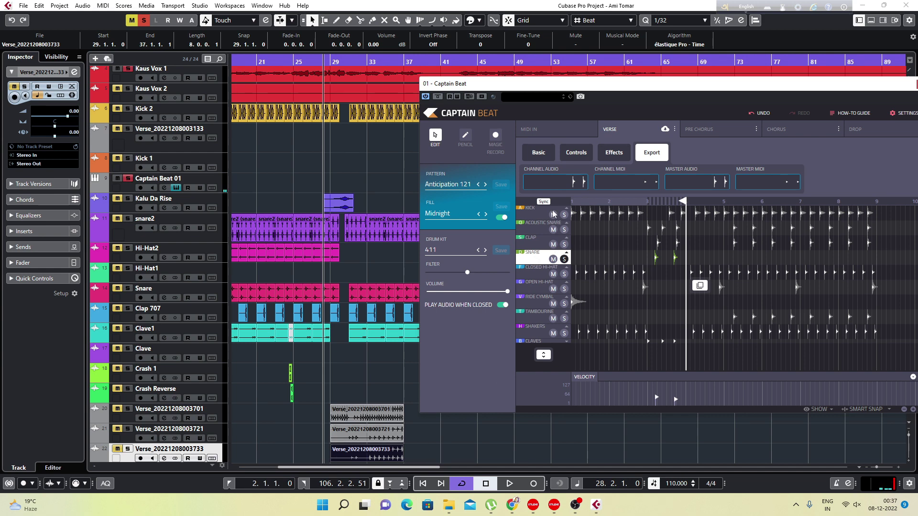
{"action": "left_click_drag", "start_coordinate": [552, 181], "coordinate": [331, 452]}
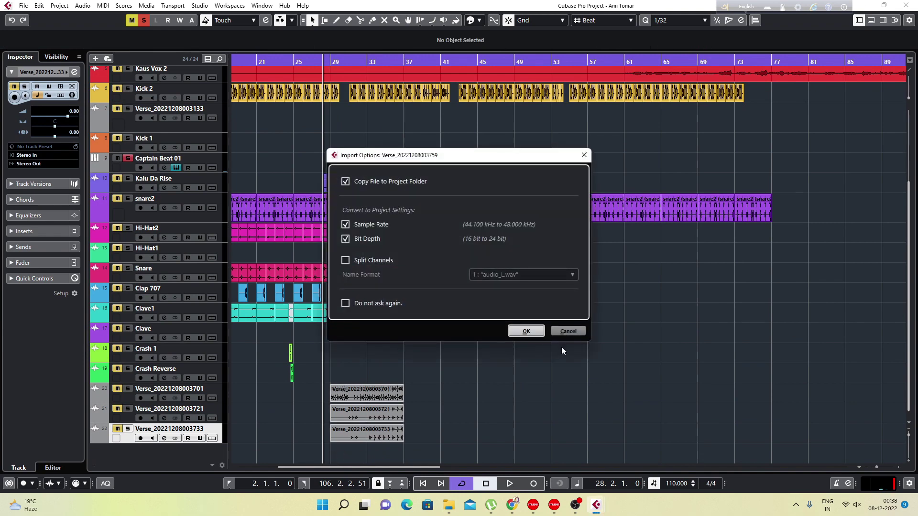
{"action": "left_click", "coordinate": [526, 331]}
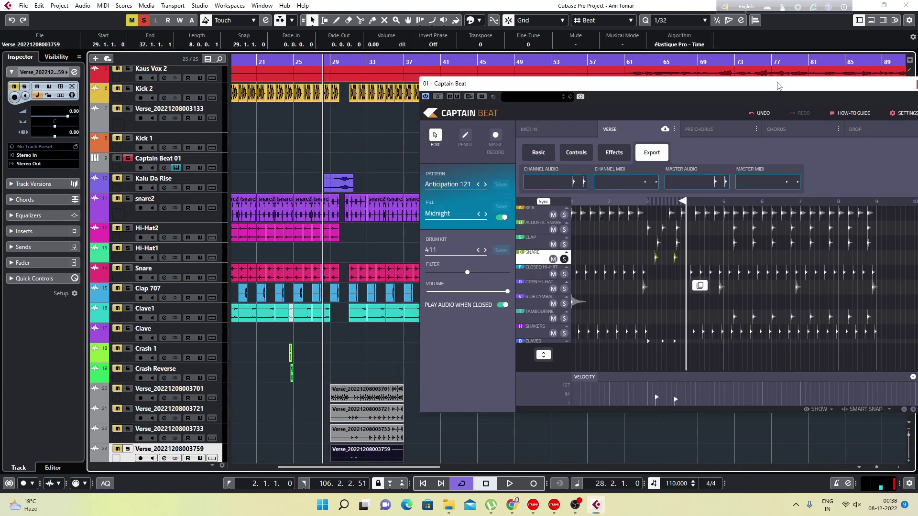
Close Captain Beat and rename the exported kick track as Pickup-Kick.
{"action": "left_click_drag", "start_coordinate": [777, 82], "coordinate": [573, 72]}
{"action": "left_click", "coordinate": [718, 74]}
{"action": "double_click", "coordinate": [172, 389]}
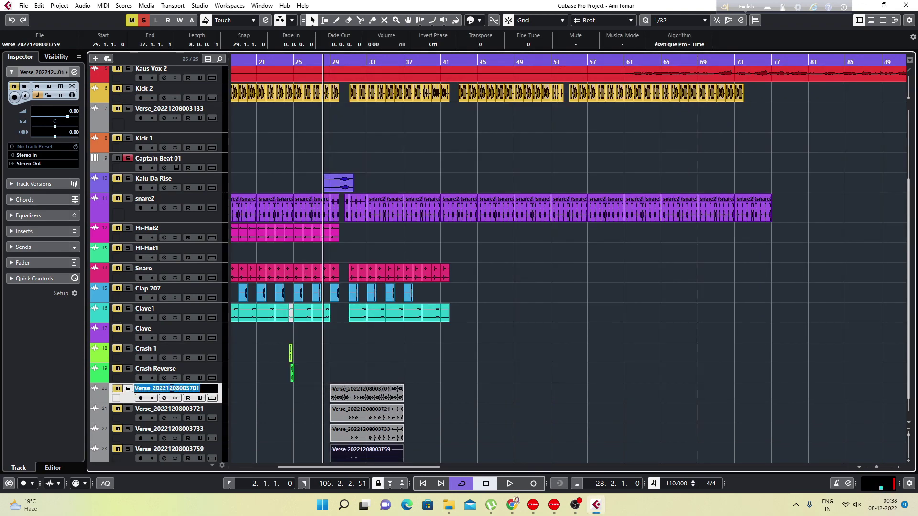
{"action": "type", "text": "Pickup-Kick"}
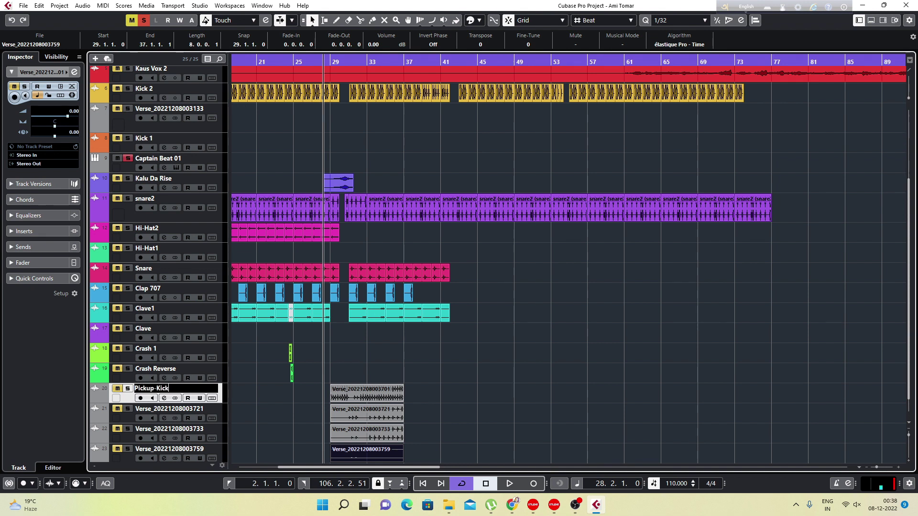
{"action": "key", "text": "Return"}
Solo and audition the exported track below Pickup-Kick, check the lanes in Captain Beat, and rename the track as Acc Snare.
{"action": "left_click", "coordinate": [128, 409]}
{"action": "key", "text": "space"}
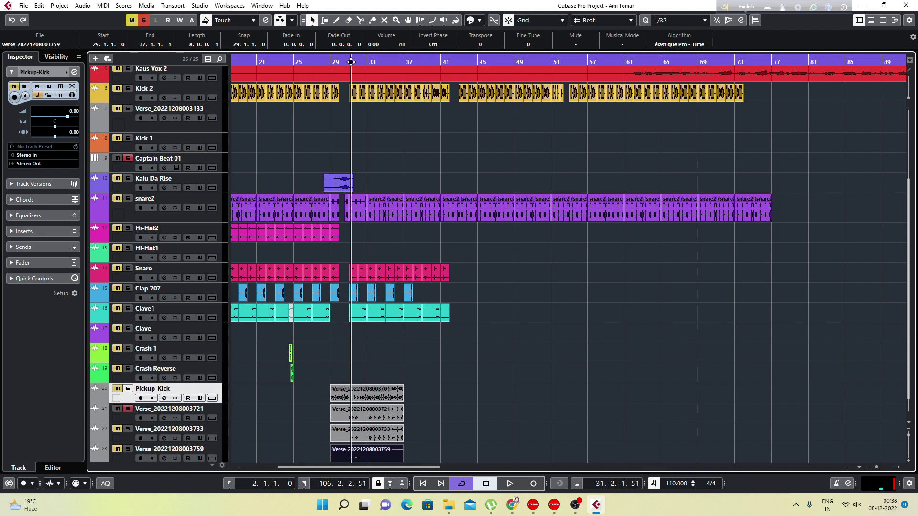
{"action": "key", "text": "space"}
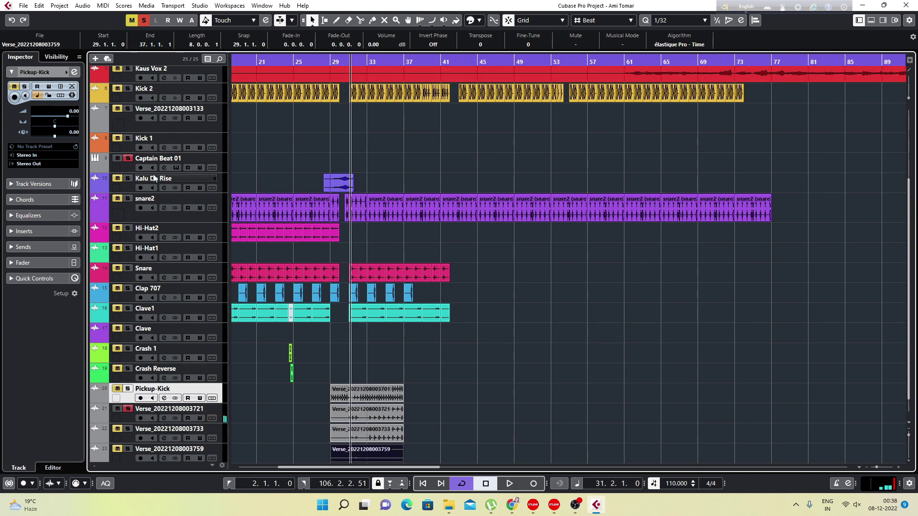
{"action": "left_click", "coordinate": [176, 167]}
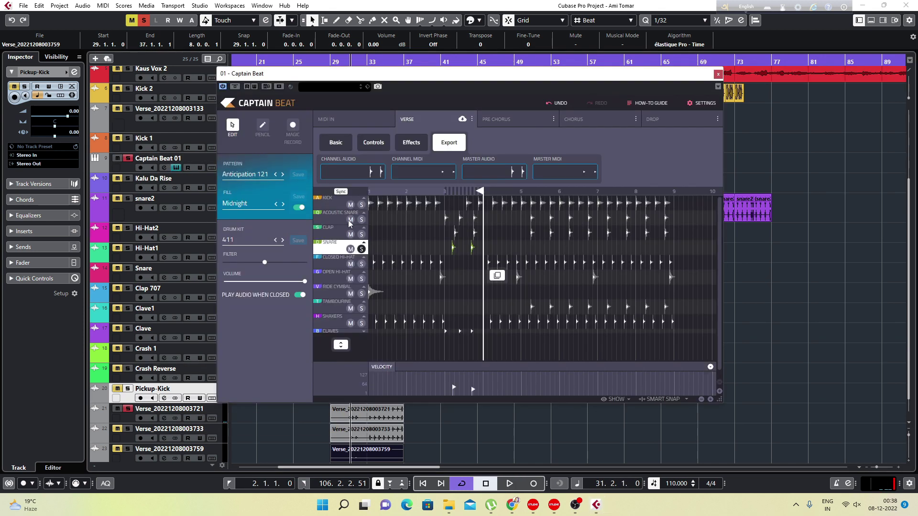
{"action": "left_click", "coordinate": [717, 74]}
{"action": "double_click", "coordinate": [168, 409]}
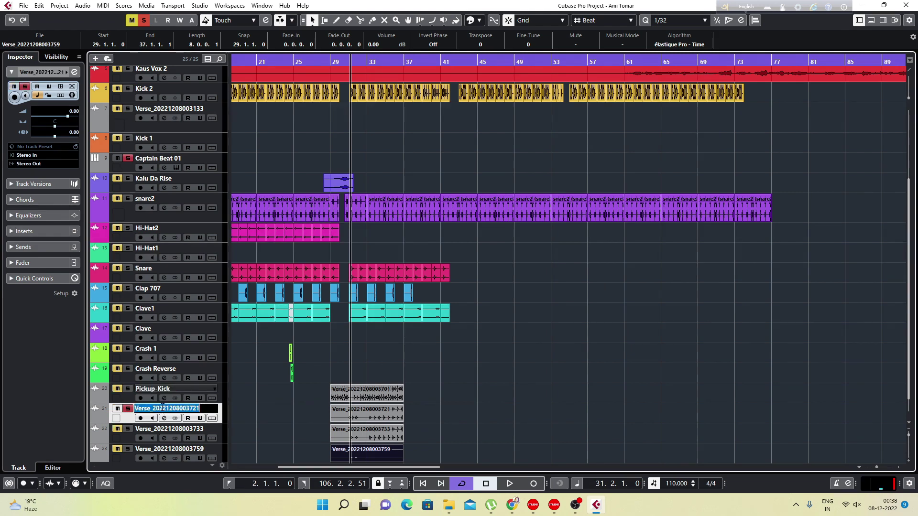
{"action": "type", "text": "Acc Snare"}
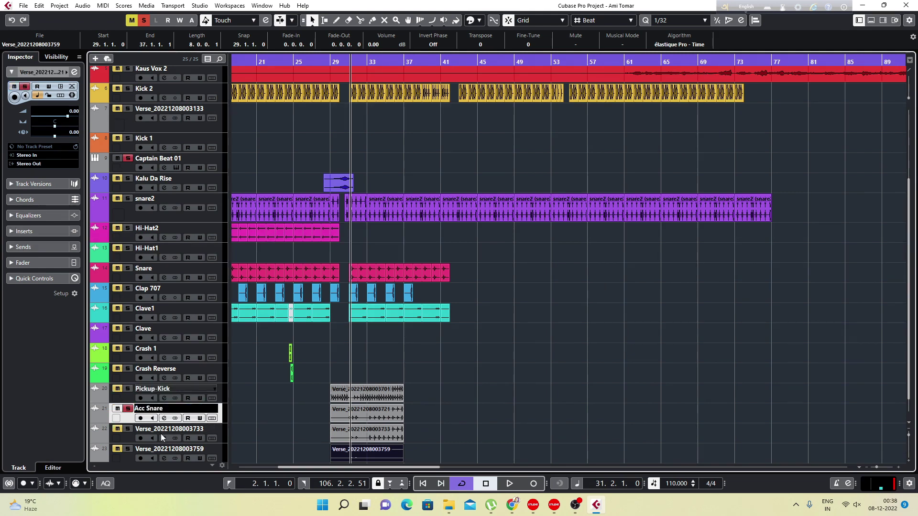
Rename the exported track below Acc Snare as Clap.
{"action": "key", "text": "Tab"}
{"action": "type", "text": "Cl"}
{"action": "left_click", "coordinate": [160, 450]}
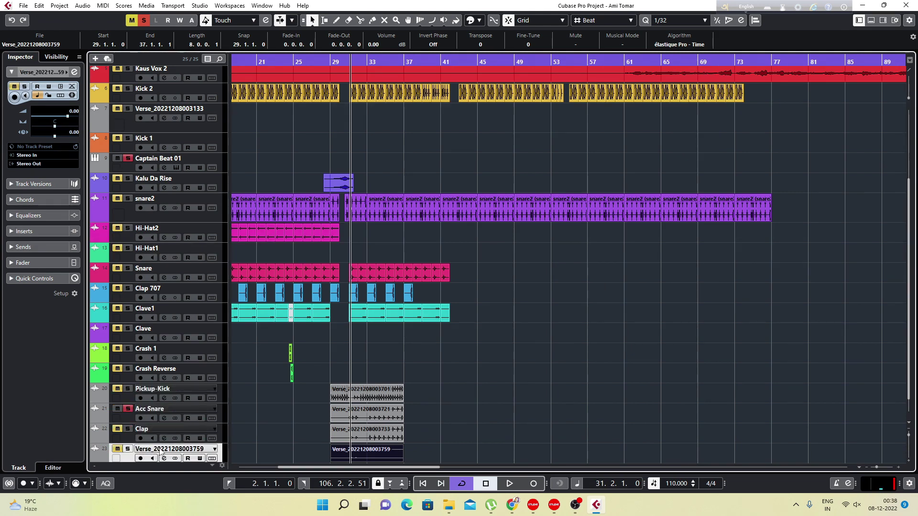
{"action": "key", "text": "shift+s"}
{"action": "key", "text": "Escape"}
{"action": "double_click", "coordinate": [160, 449]}
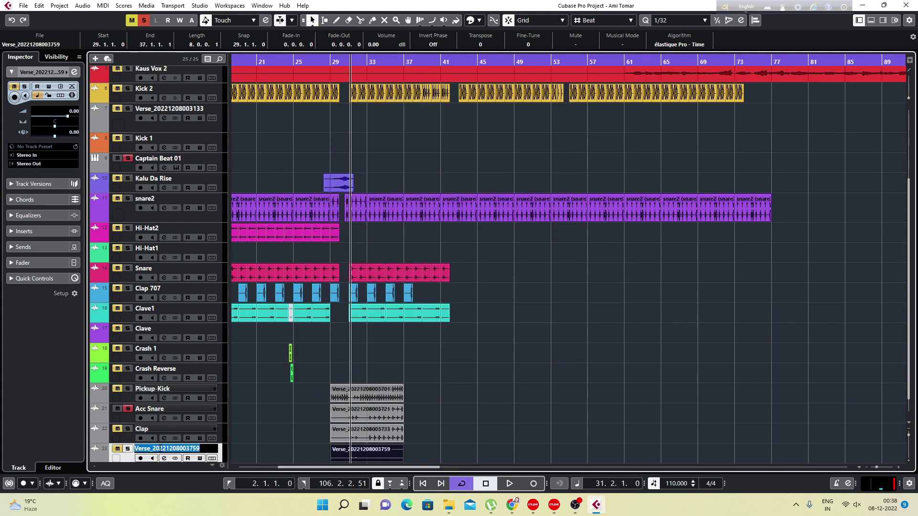
{"action": "type", "text": "Snare"}
{"action": "left_click", "coordinate": [279, 420]}
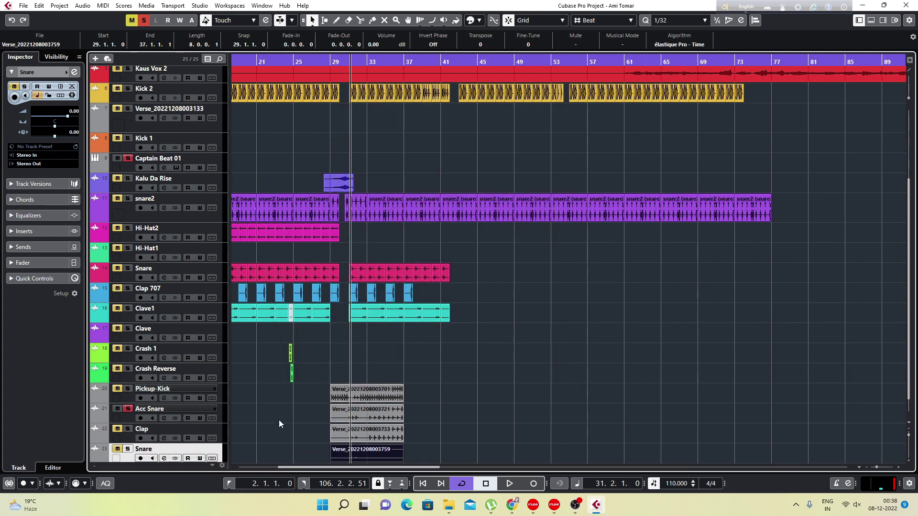
{"action": "left_click", "coordinate": [224, 391]}
{"action": "left_click", "coordinate": [212, 398]}
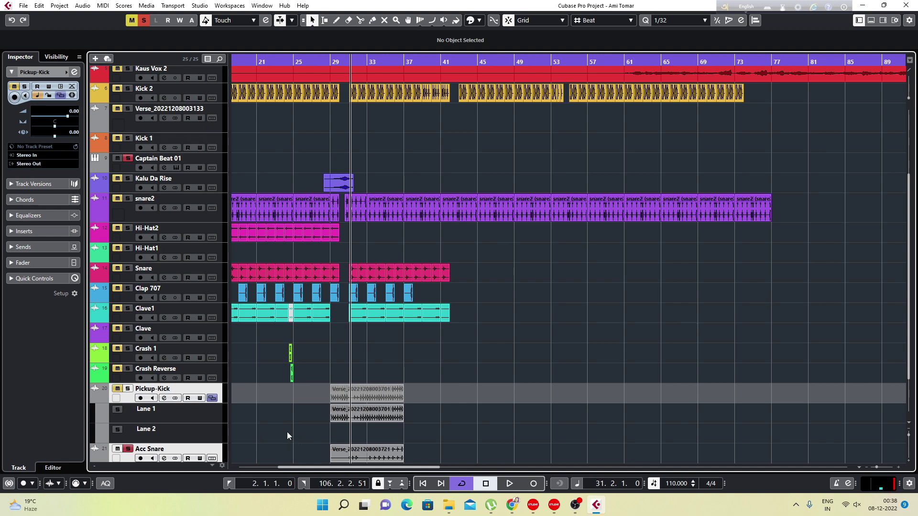
{"action": "left_click", "coordinate": [211, 398]}
{"action": "left_click_drag", "start_coordinate": [220, 391], "coordinate": [202, 118]}
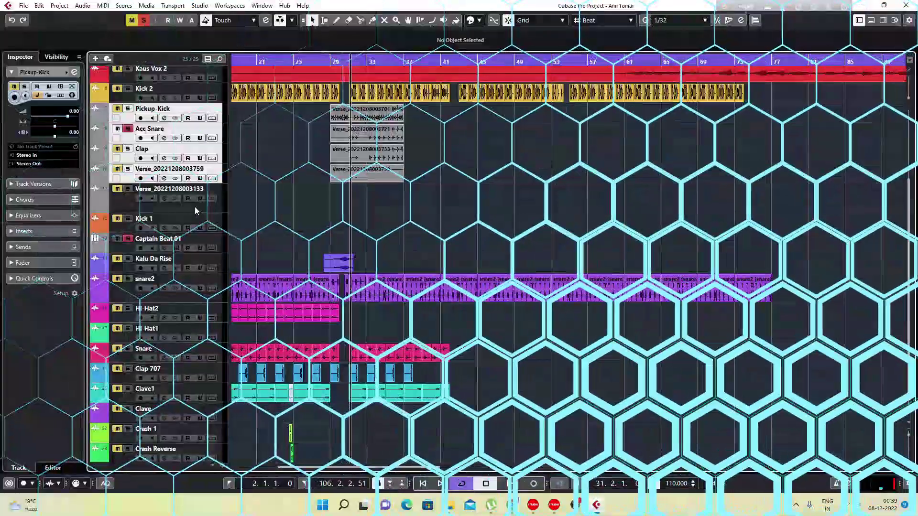
{"action": "right_click", "coordinate": [196, 209]}
{"action": "left_click", "coordinate": [239, 247]}
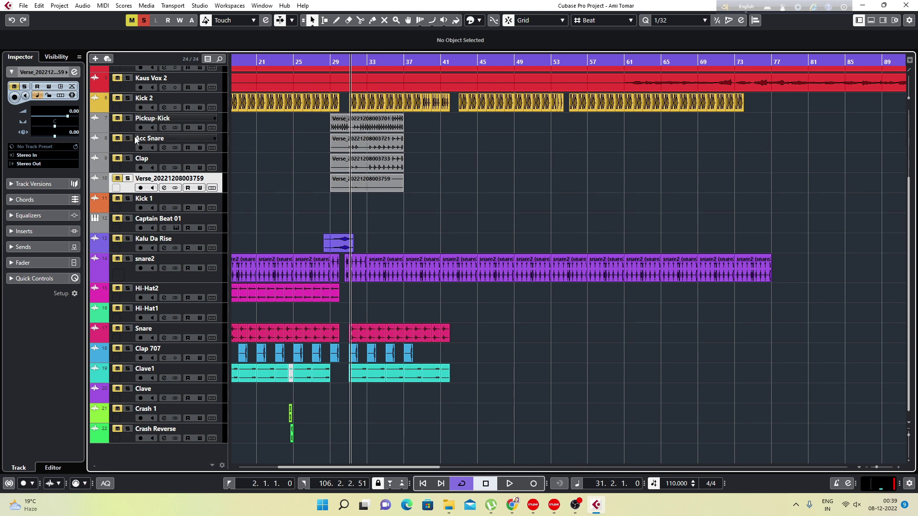
Clear the existing solos, solo only the four exported drum tracks, and play them from bar 29.
{"action": "left_click", "coordinate": [145, 21]}
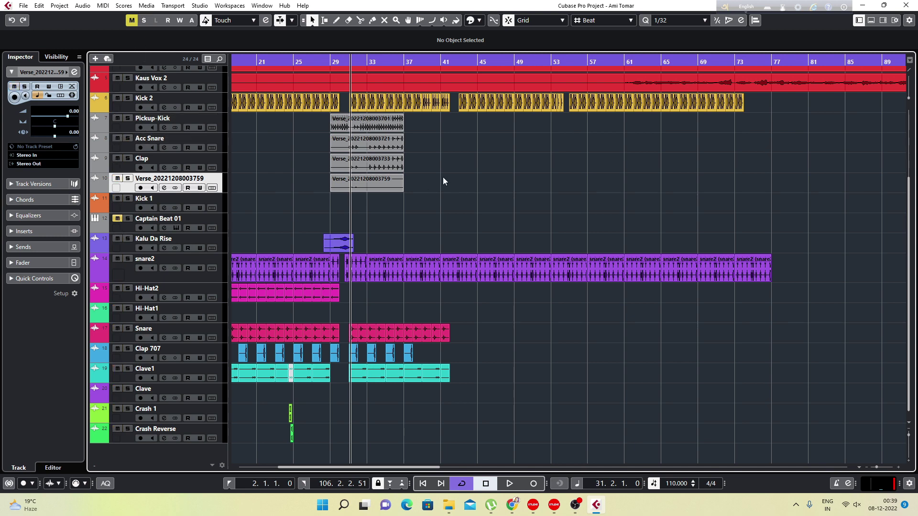
{"action": "left_click", "coordinate": [330, 61]}
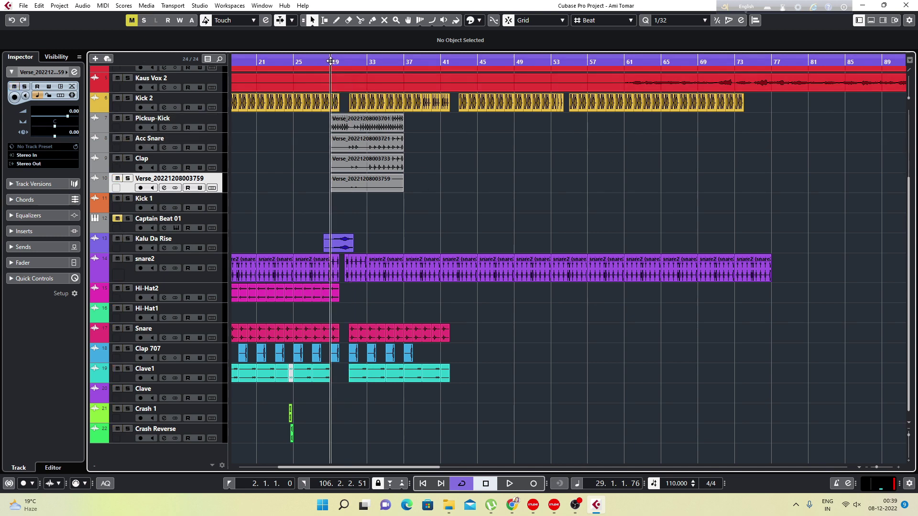
{"action": "left_click_drag", "start_coordinate": [331, 62], "coordinate": [332, 74]}
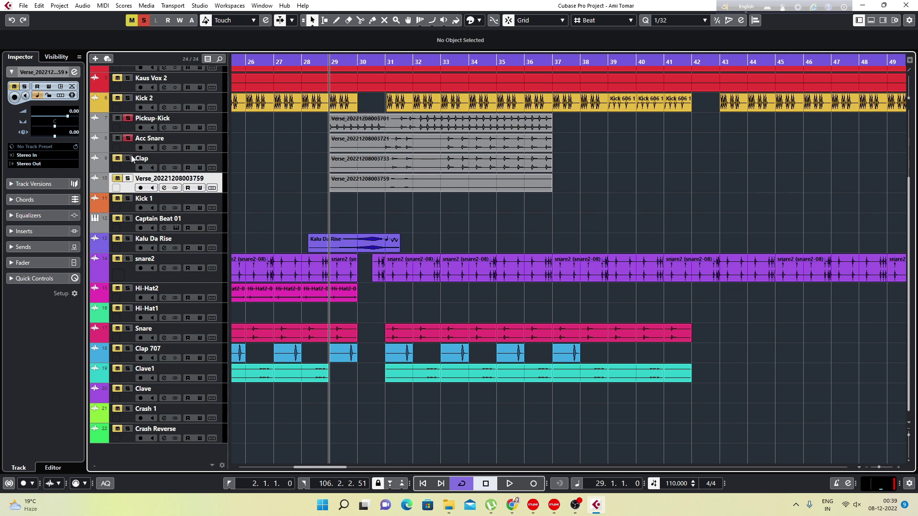
{"action": "key", "text": "space"}
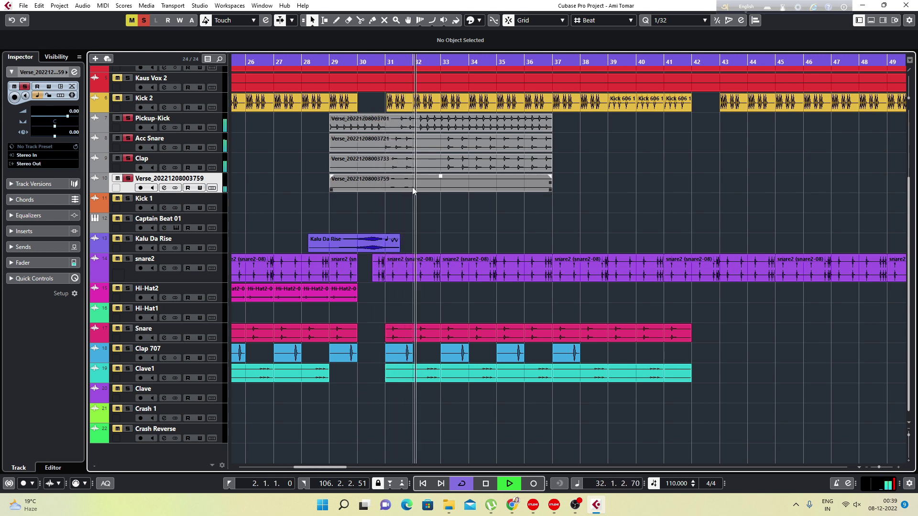
{"action": "key", "text": "space"}
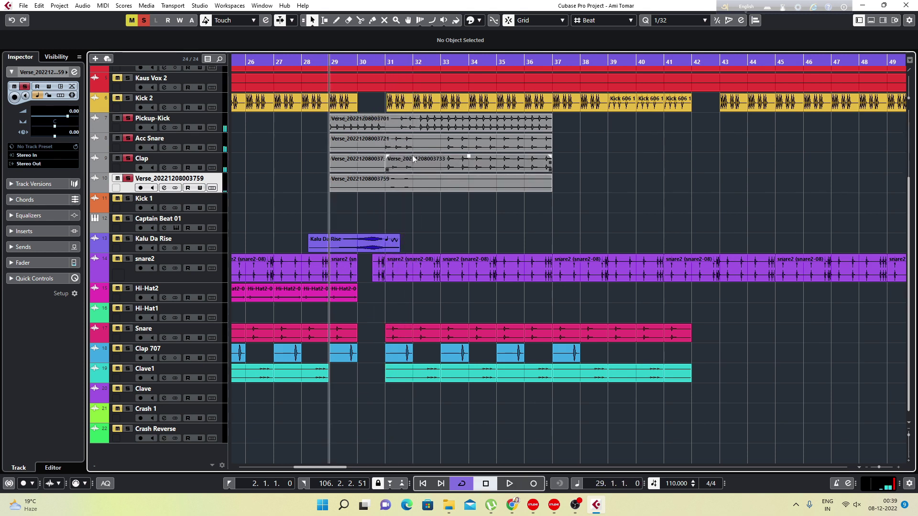
Undo the split made only on the Clap clip and split all four exported drum clips at bar 31.
{"action": "key", "text": "ctrl+z"}
{"action": "left_click", "coordinate": [373, 60]}
{"action": "left_click_drag", "start_coordinate": [373, 60], "coordinate": [372, 78]}
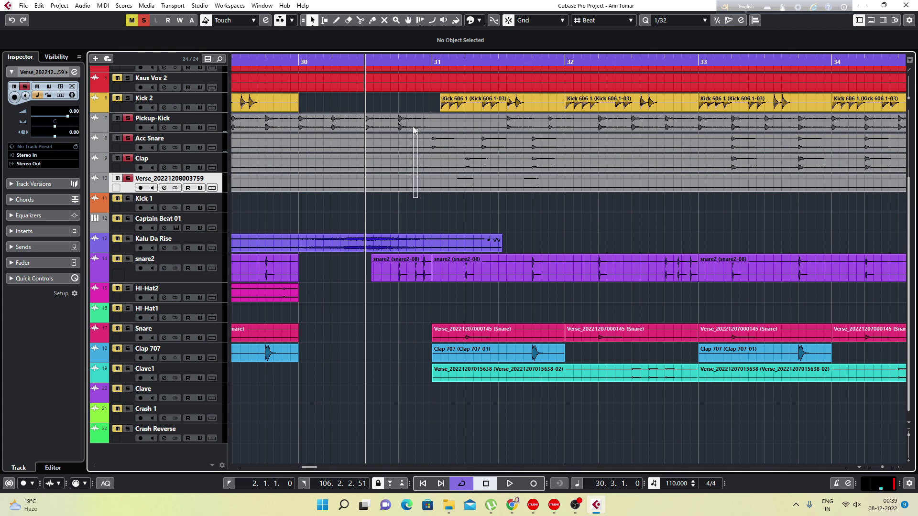
{"action": "left_click_drag", "start_coordinate": [414, 128], "coordinate": [415, 130]}
{"action": "left_click", "coordinate": [429, 163], "text": "alt"}
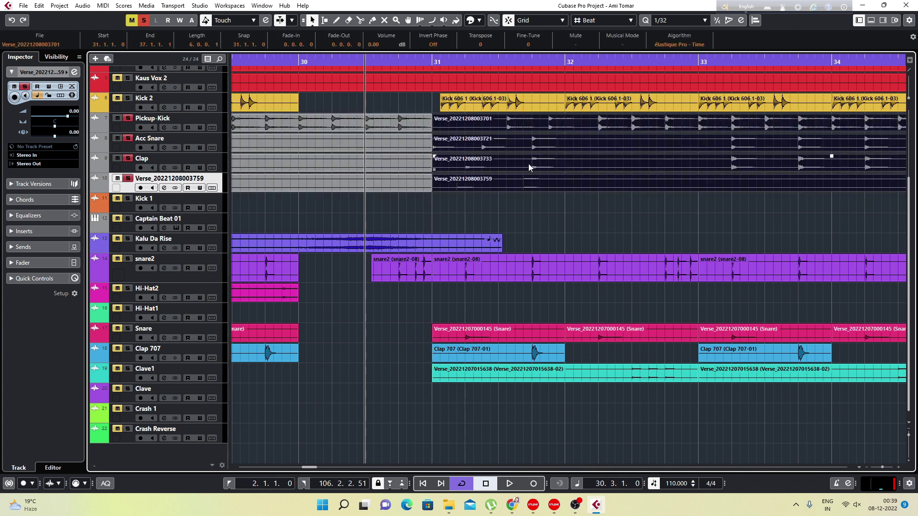
Split the four exported drum clips at bar 32 and delete the parts after that bar.
{"action": "key", "text": "g"}
{"action": "key", "text": "g"}
{"action": "key", "text": "g"}
{"action": "key", "text": "g"}
{"action": "key", "text": "g"}
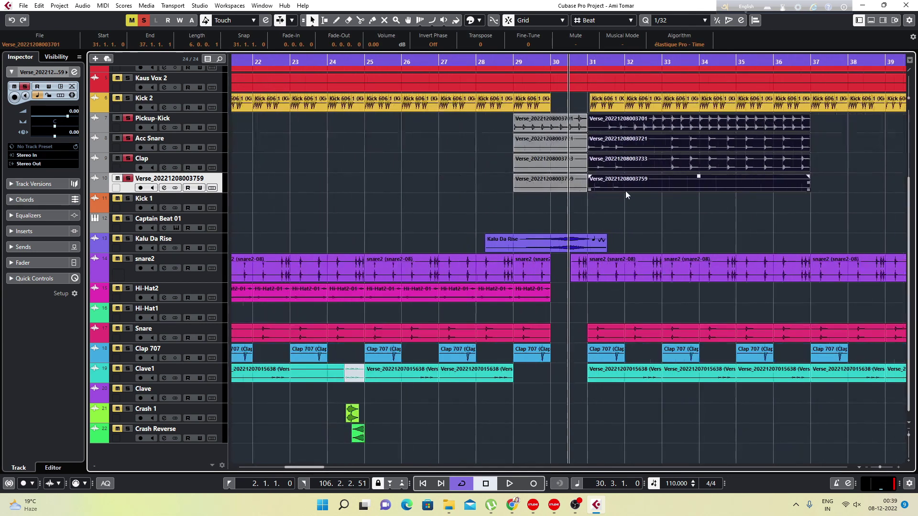
{"action": "left_click", "coordinate": [607, 149], "text": "alt"}
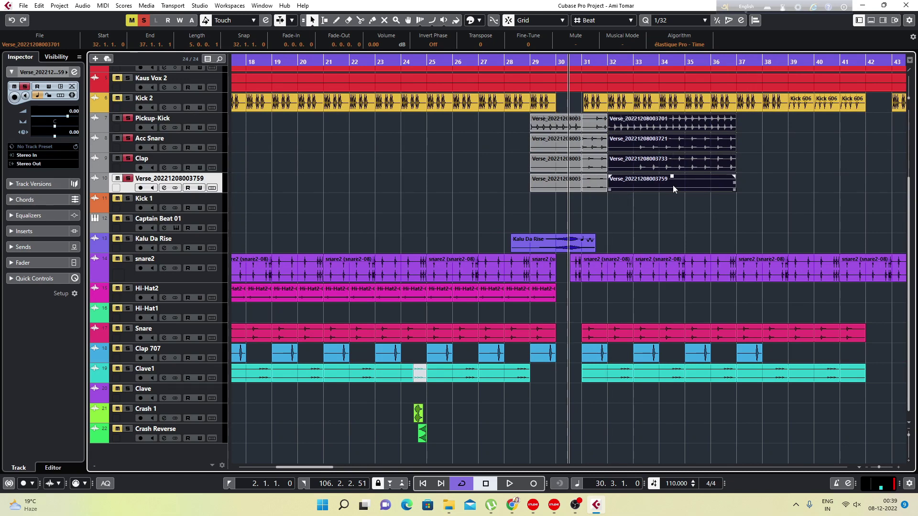
{"action": "left_click_drag", "start_coordinate": [692, 196], "coordinate": [664, 119]}
{"action": "key", "text": "Delete"}
Delete the four clip parts before bar 31 and move the remaining one-bar fill clips to start at bar 30.
{"action": "left_click_drag", "start_coordinate": [548, 188], "coordinate": [548, 193]}
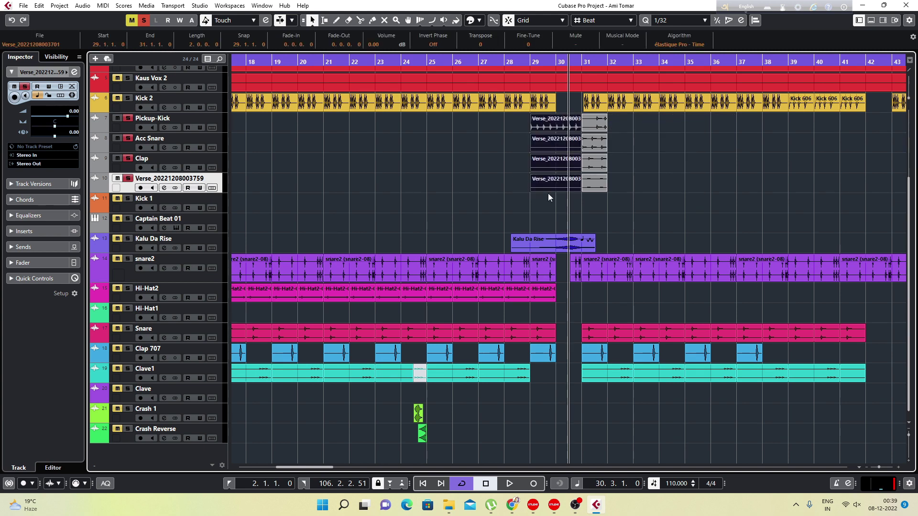
{"action": "key", "text": "Delete"}
{"action": "left_click_drag", "start_coordinate": [617, 195], "coordinate": [571, 121]}
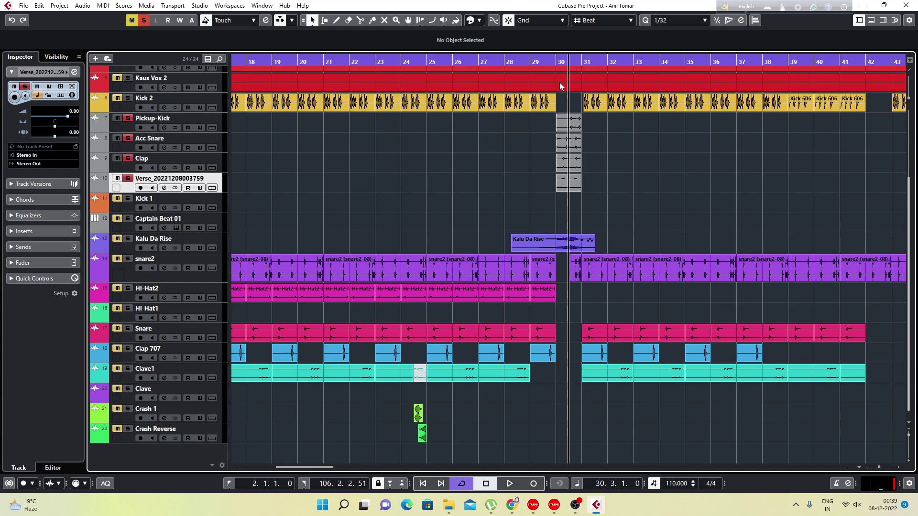
Play the one-bar fill of the four soloed tracks from bar 30.
{"action": "left_click_drag", "start_coordinate": [555, 60], "coordinate": [552, 79]}
{"action": "key", "text": "space"}
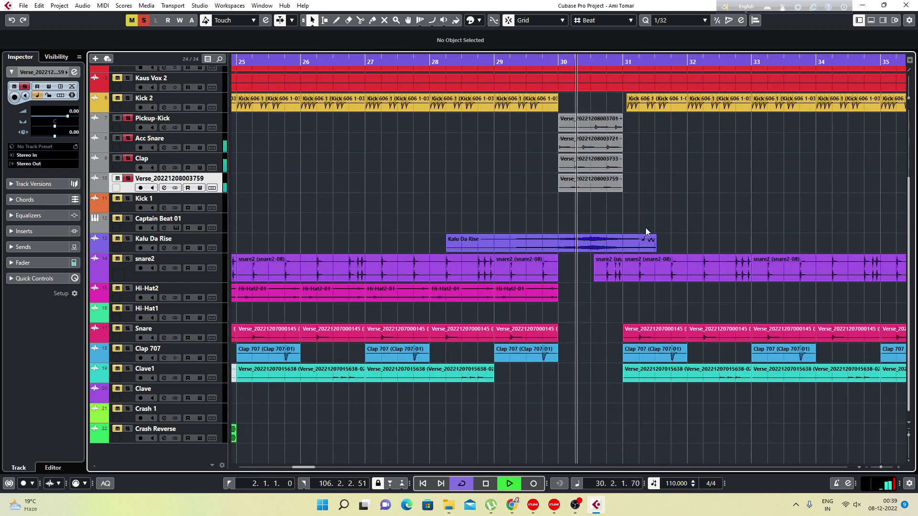
{"action": "key", "text": "space"}
{"action": "key", "text": "space"}
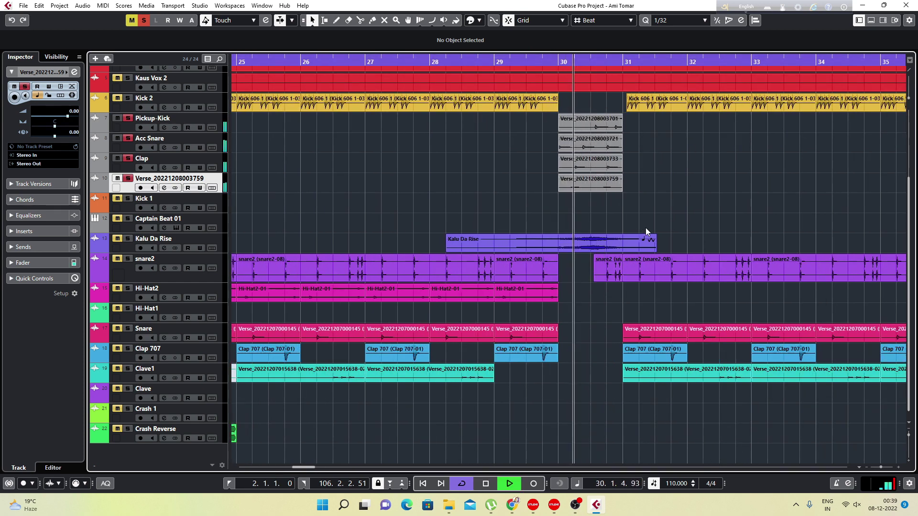
{"action": "key", "text": "space"}
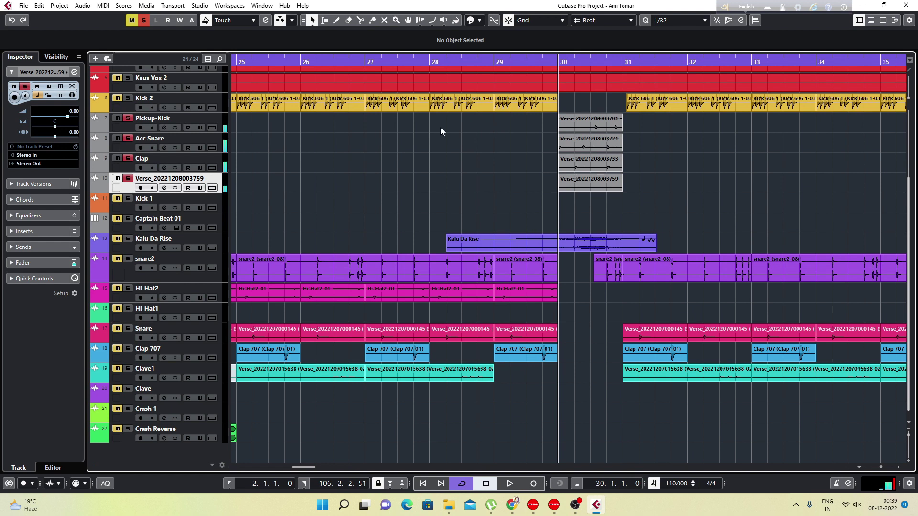
Pan the Acc Snare track to L53 and the Clap track to R53.
{"action": "left_click", "coordinate": [223, 147]}
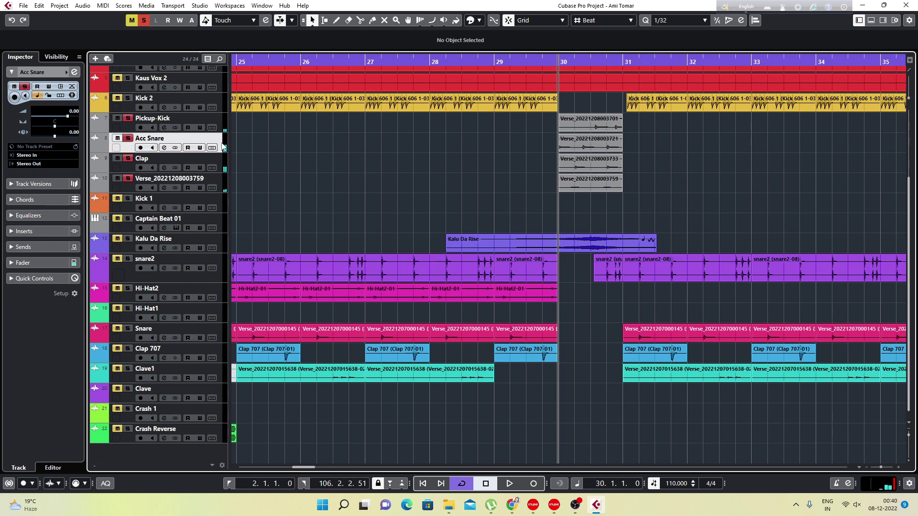
{"action": "left_click", "coordinate": [54, 127]}
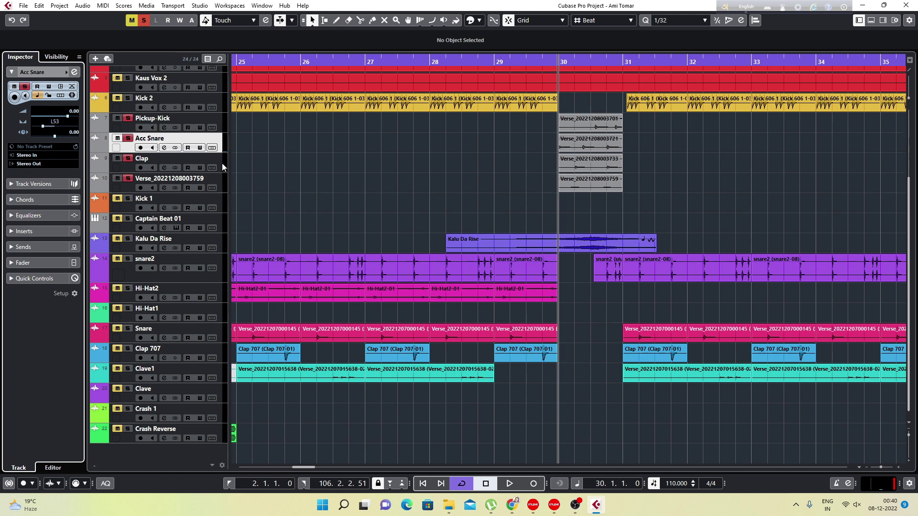
{"action": "left_click", "coordinate": [222, 162]}
{"action": "left_click", "coordinate": [56, 129]}
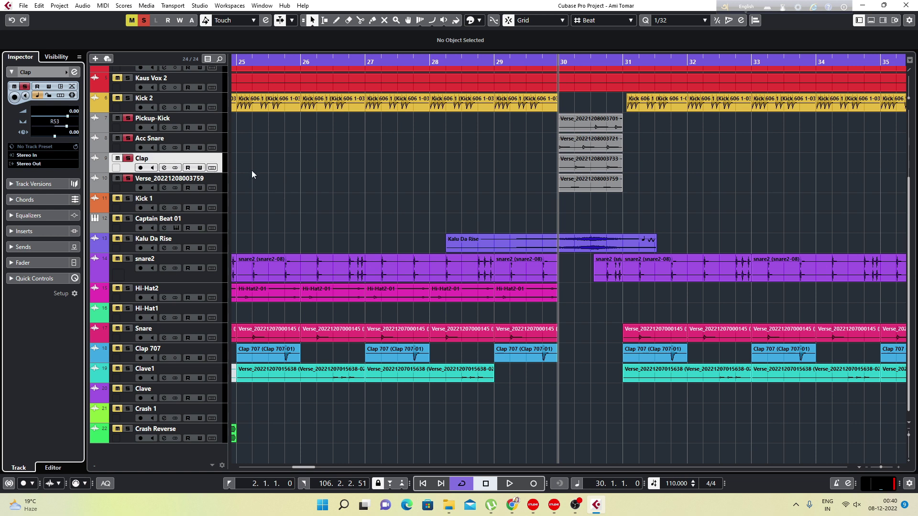
Audition the panned one-bar fill repeatedly from bar 30.
{"action": "key", "text": "space"}
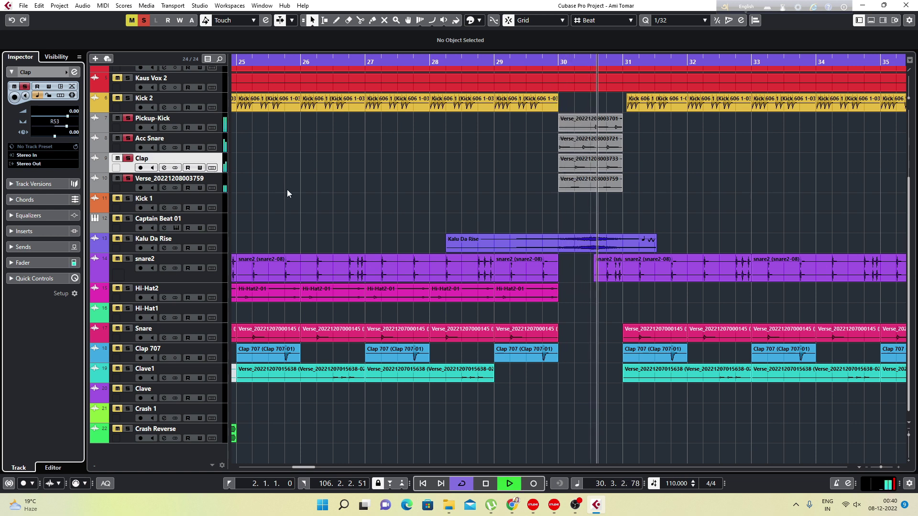
{"action": "key", "text": "space"}
{"action": "key", "text": "space"}
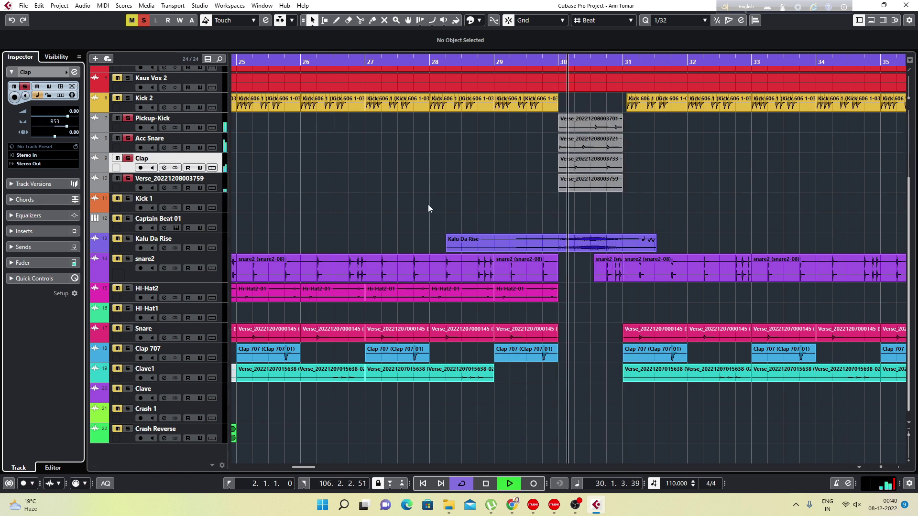
{"action": "key", "text": "space"}
{"action": "key", "text": "space"}
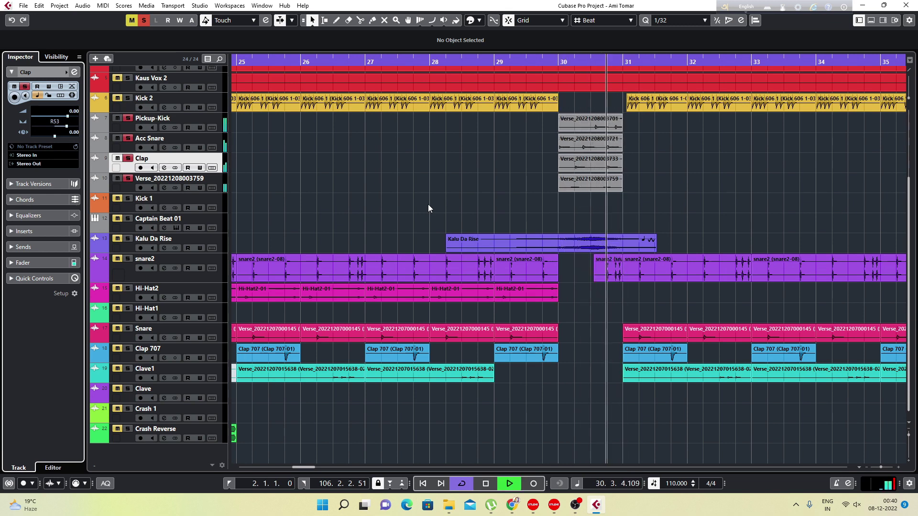
{"action": "key", "text": "space"}
{"action": "key", "text": "space"}
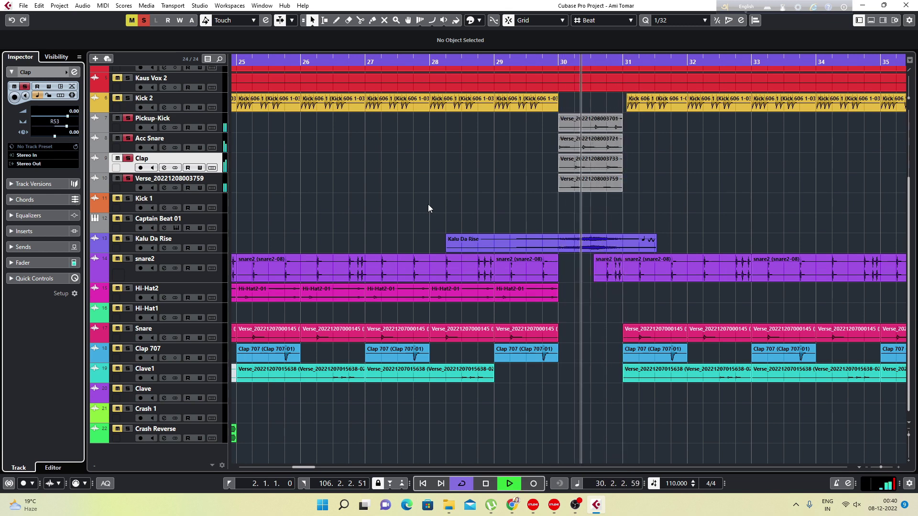
{"action": "key", "text": "space"}
{"action": "key", "text": "space"}
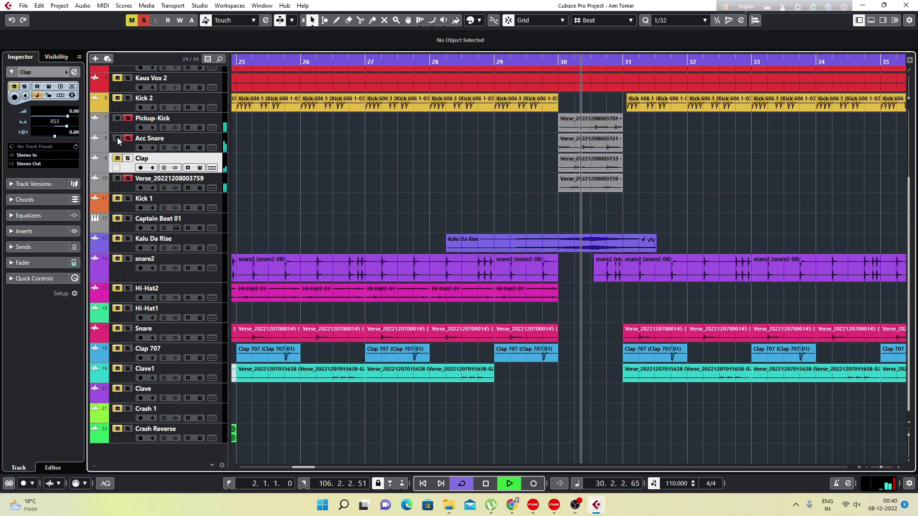
{"action": "left_click", "coordinate": [119, 119]}
{"action": "key", "text": "space"}
{"action": "key", "text": "space"}
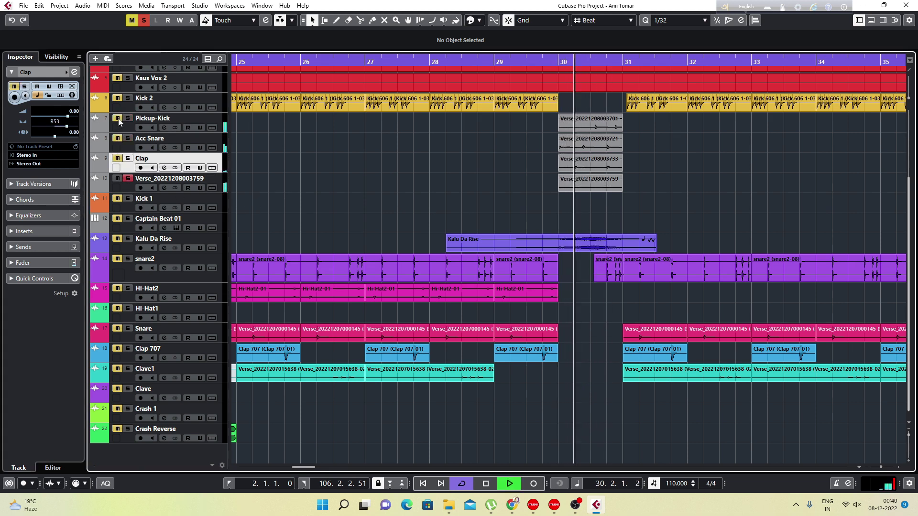
{"action": "key", "text": "space"}
{"action": "key", "text": "space"}
{"action": "key", "text": "space"}
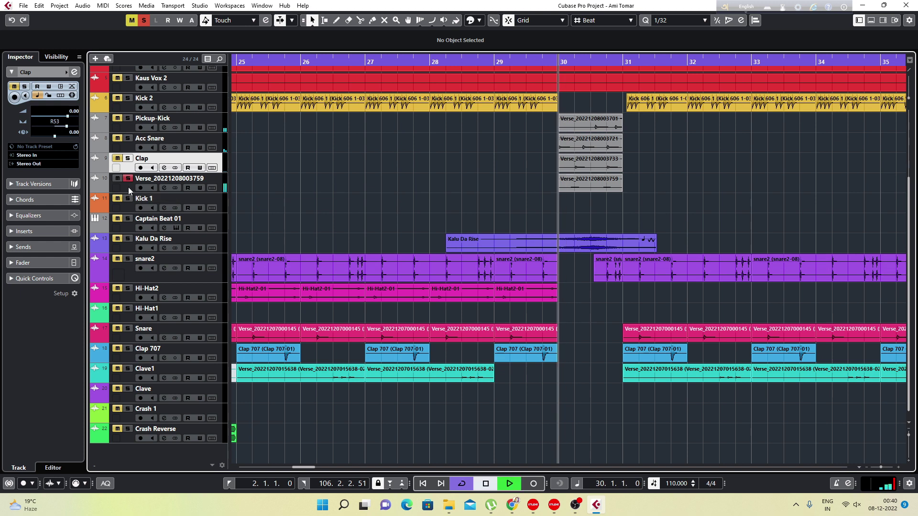
{"action": "key", "text": "space"}
{"action": "left_click", "coordinate": [130, 189]}
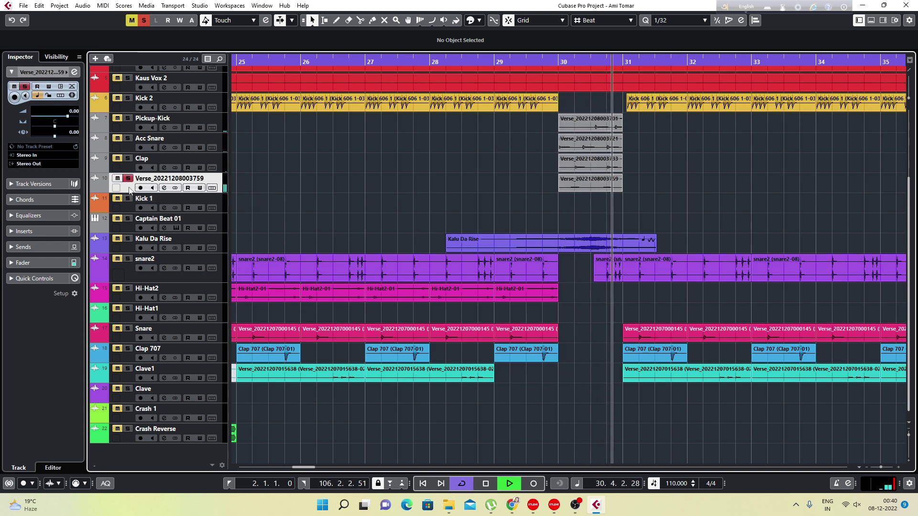
{"action": "key", "text": "space"}
{"action": "key", "text": "space"}
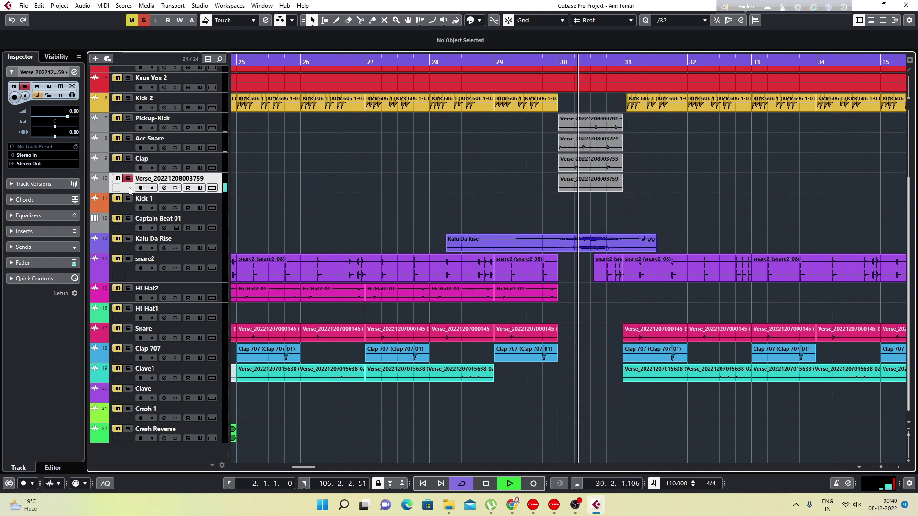
{"action": "key", "text": "space"}
Solo all four fill tracks together again and play the one-bar fill from bar 30.
{"action": "key", "text": "space"}
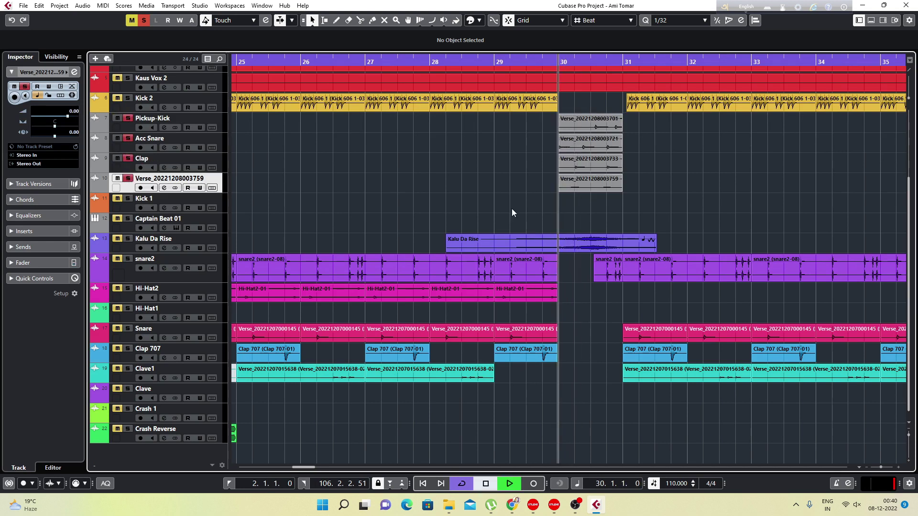
{"action": "key", "text": "space"}
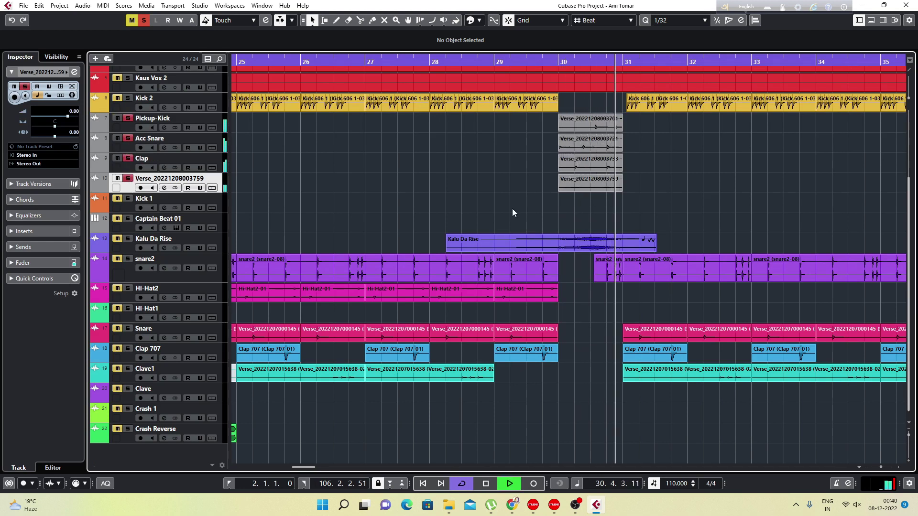
{"action": "key", "text": "space"}
Clear the solos on the fill tracks and play the full mix from just before bar 29.
{"action": "key", "text": "g"}
{"action": "key", "text": "g"}
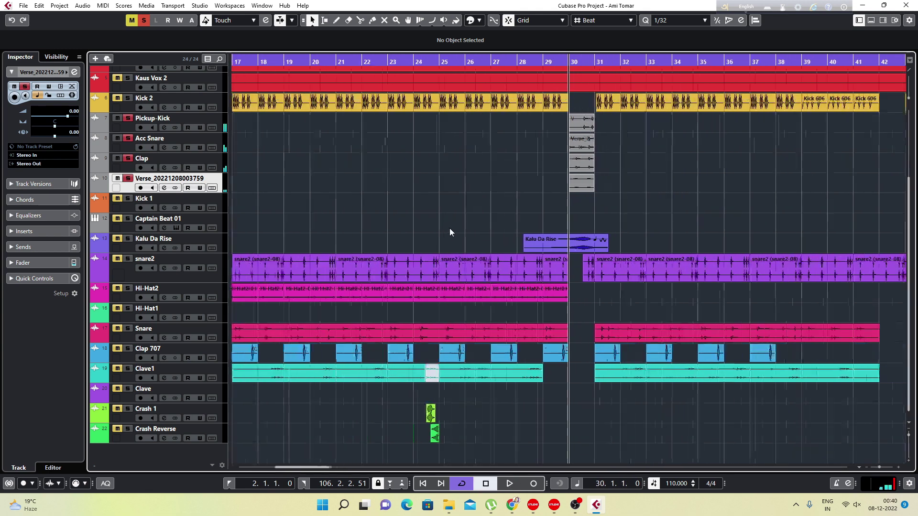
{"action": "key", "text": "g"}
{"action": "key", "text": "g"}
{"action": "key", "text": "g"}
{"action": "key", "text": "g"}
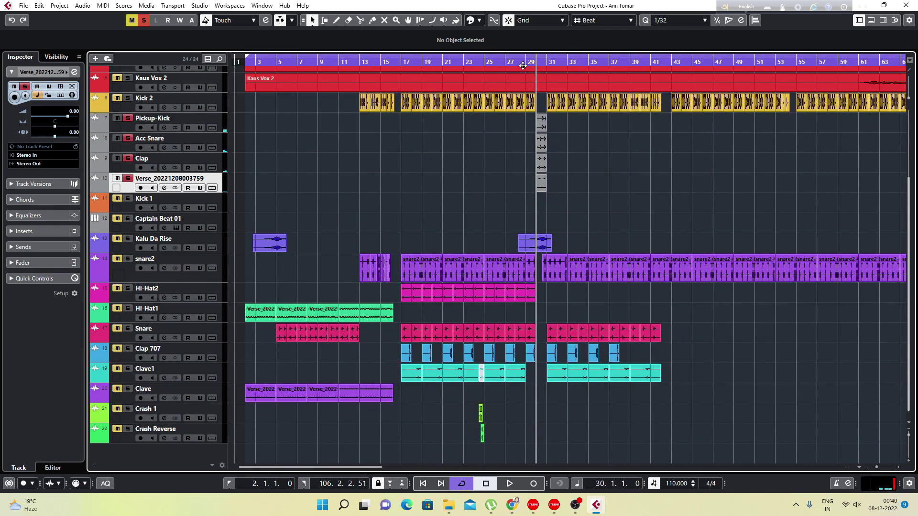
{"action": "left_click", "coordinate": [523, 63]}
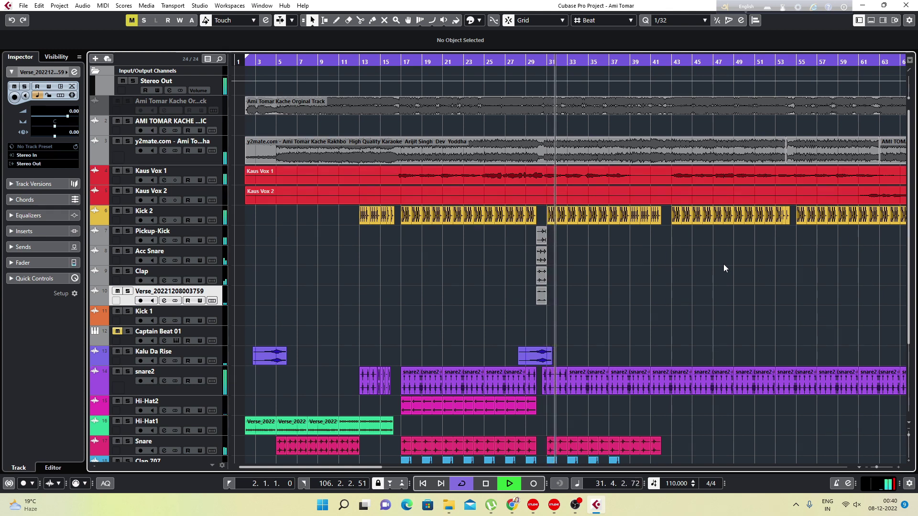
{"action": "key", "text": "space"}
{"action": "key", "text": "space"}
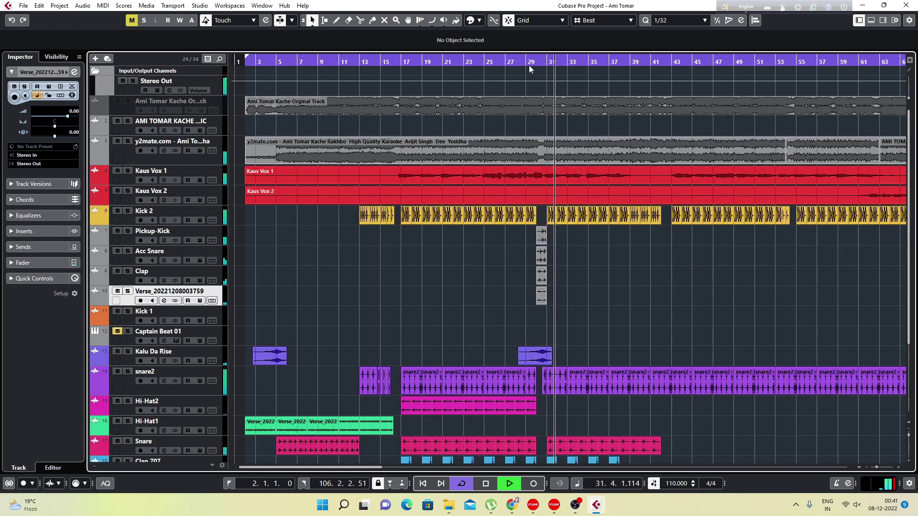
Audition the fill in the full mix, starting playback at 29.3.
{"action": "left_click_drag", "start_coordinate": [534, 64], "coordinate": [545, 88]}
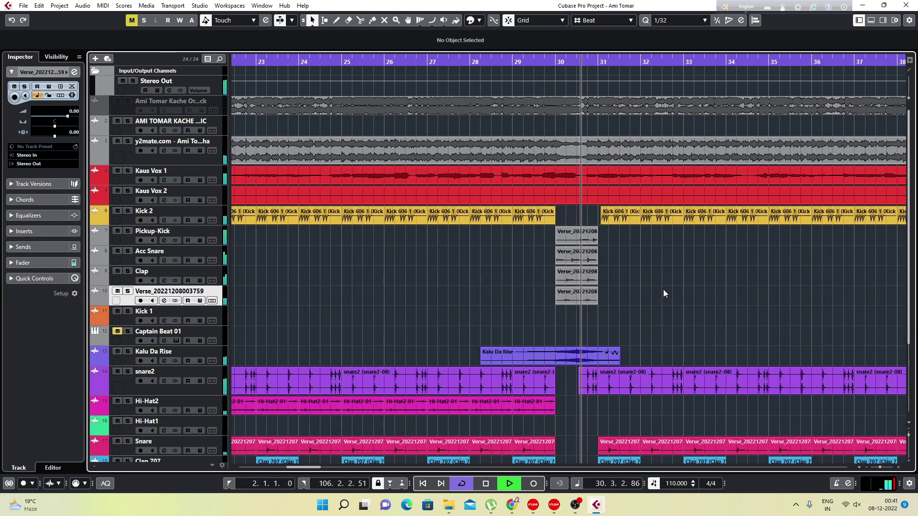
{"action": "key", "text": "space"}
{"action": "key", "text": "space"}
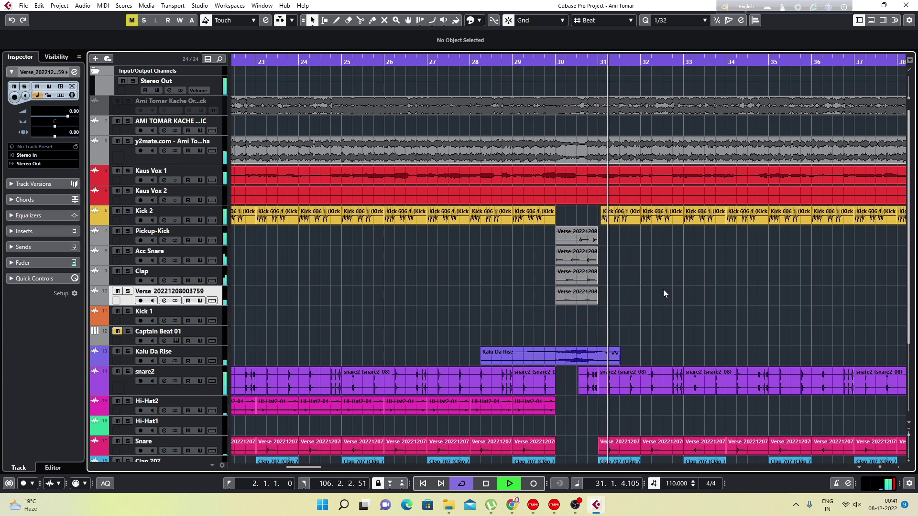
{"action": "key", "text": "space"}
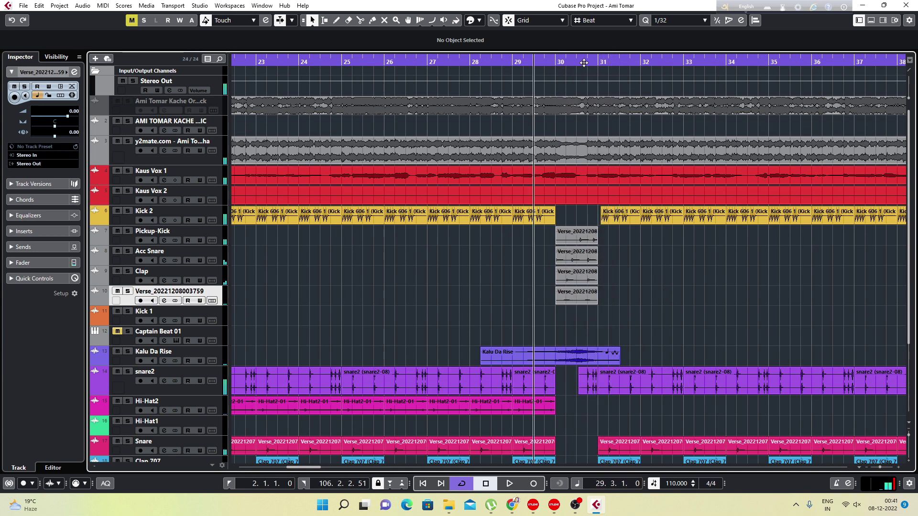
Try the four fill clips one beat later at 30.2 in playback, and return them to bar 30.
{"action": "left_click_drag", "start_coordinate": [583, 62], "coordinate": [584, 80]}
{"action": "left_click_drag", "start_coordinate": [655, 325], "coordinate": [553, 237]}
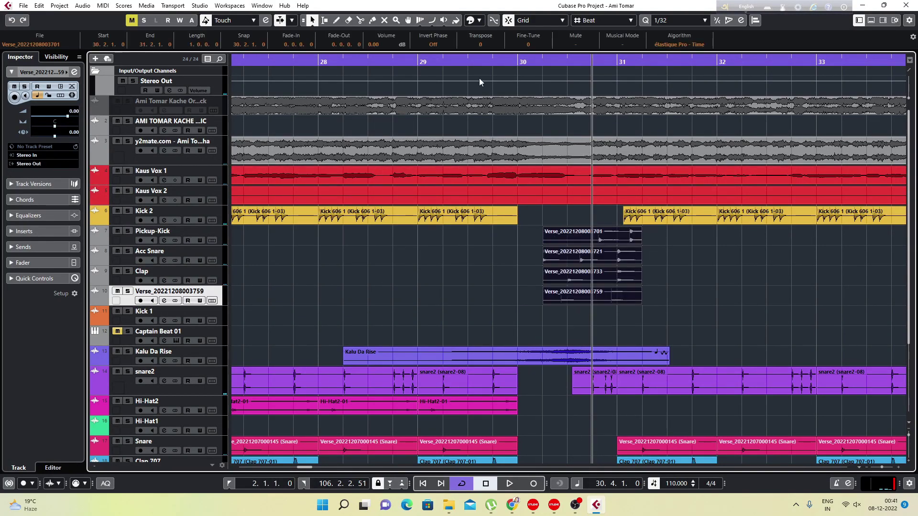
{"action": "key", "text": "space"}
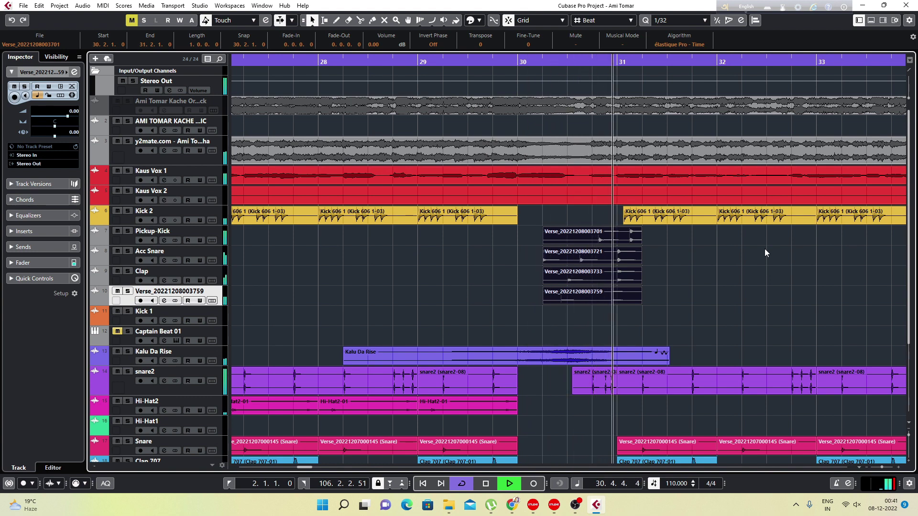
{"action": "key", "text": "space"}
{"action": "left_click_drag", "start_coordinate": [680, 320], "coordinate": [542, 234]}
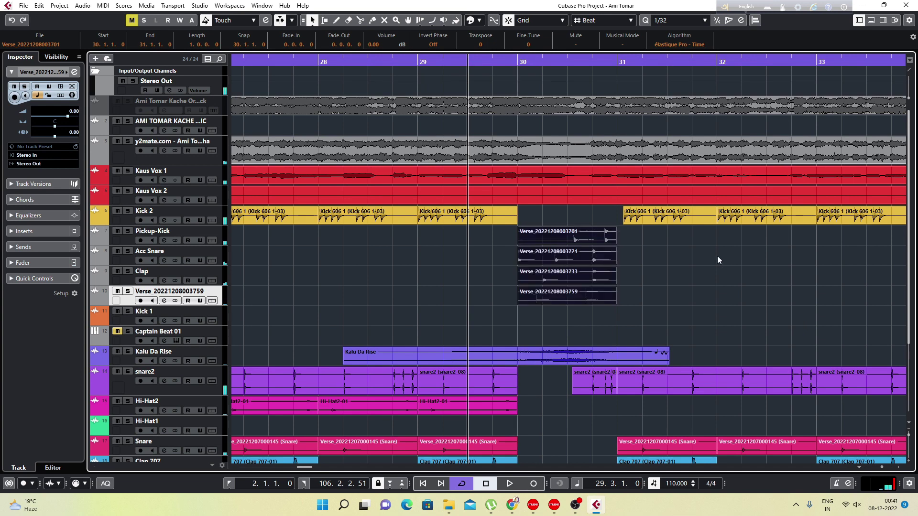
{"action": "left_click", "coordinate": [718, 256]}
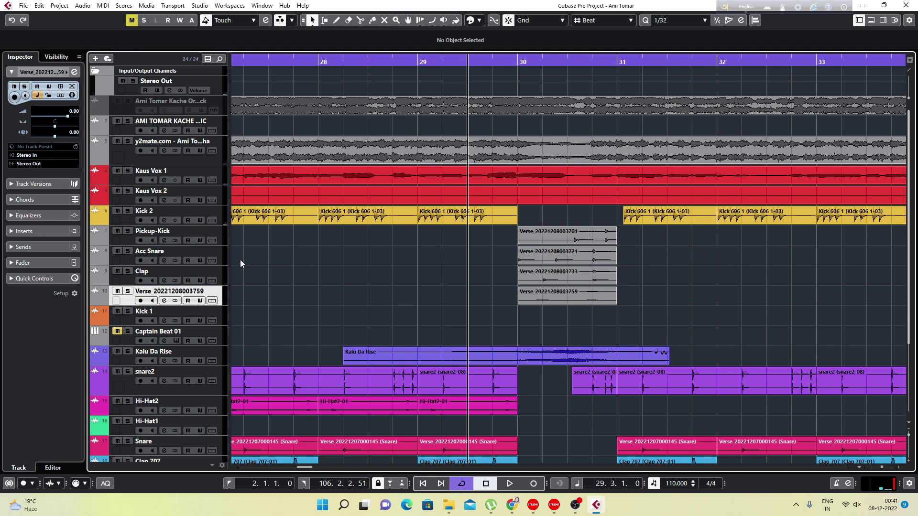
{"action": "left_click_drag", "start_coordinate": [222, 245], "coordinate": [216, 417]}
{"action": "left_click", "coordinate": [217, 298]}
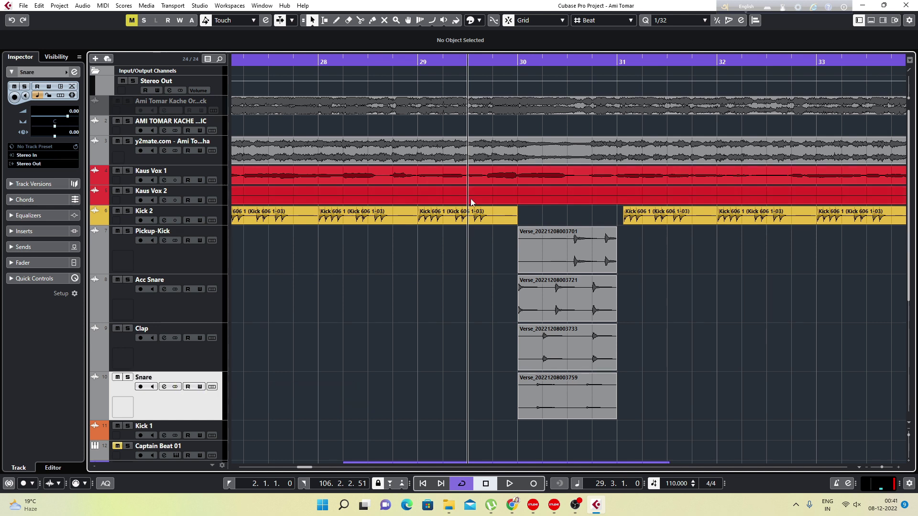
Audition the transition through the fill into bar 31 repeatedly from 29.3.
{"action": "key", "text": "space"}
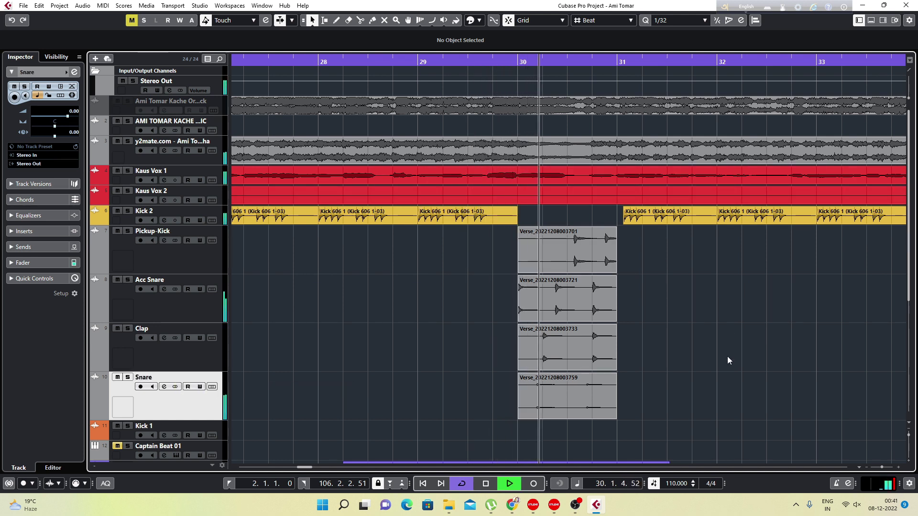
{"action": "key", "text": "space"}
{"action": "key", "text": "space"}
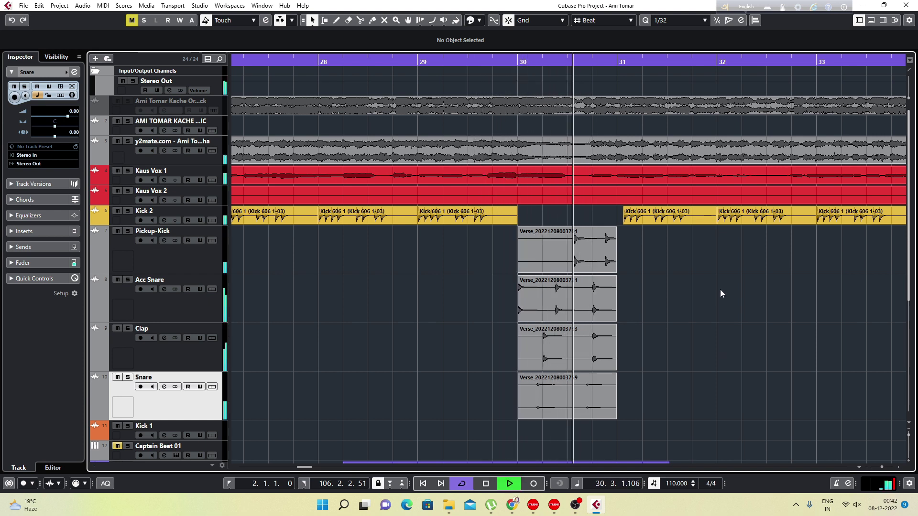
{"action": "key", "text": "space"}
{"action": "key", "text": "space"}
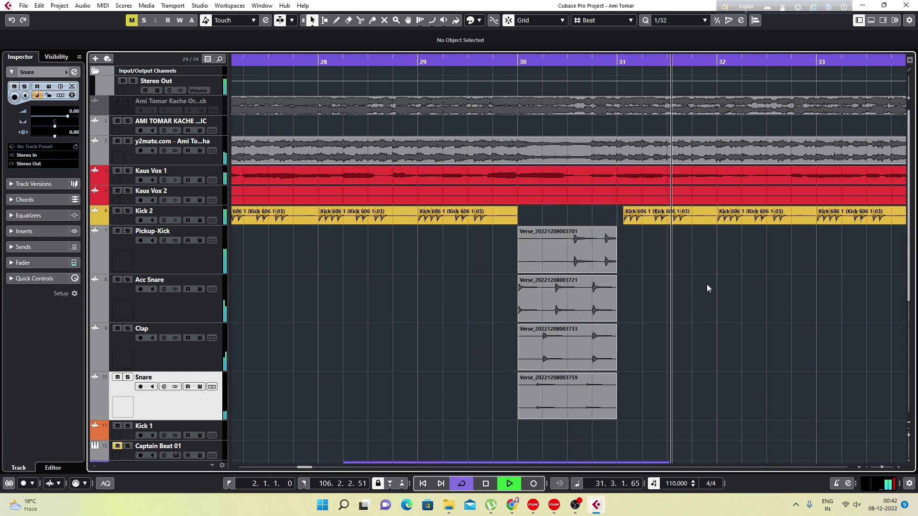
{"action": "key", "text": "space"}
{"action": "key", "text": "space"}
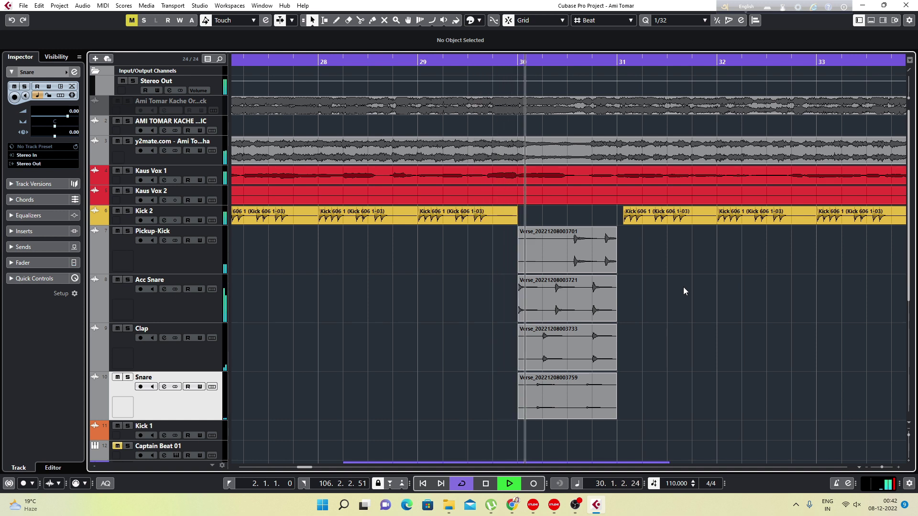
{"action": "key", "text": "space"}
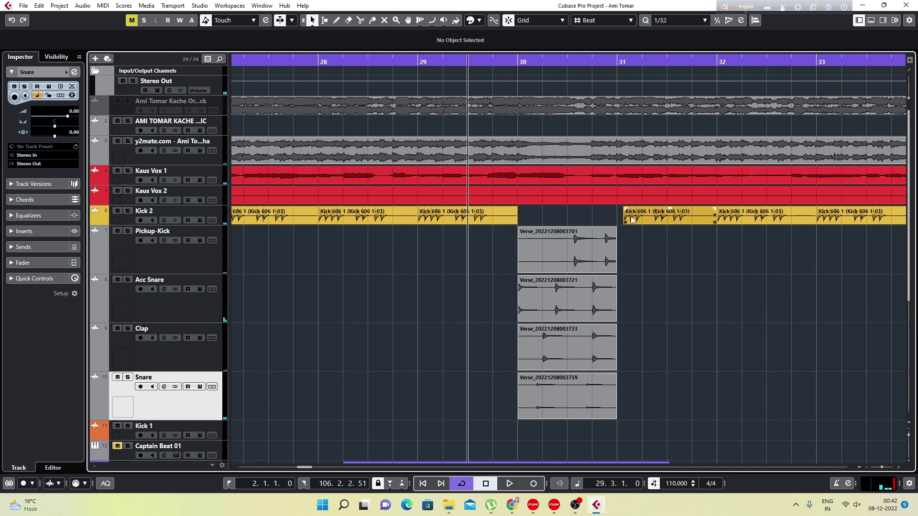
Set the grid type to Use Quantize and split the first Kick 2 clip after bar 31 at 31.1.3.
{"action": "left_click_drag", "start_coordinate": [618, 61], "coordinate": [625, 78]}
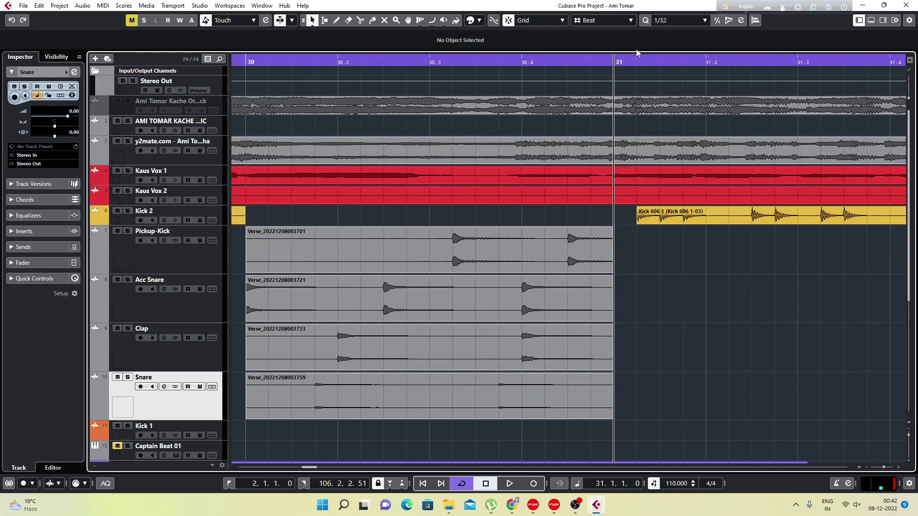
{"action": "left_click", "coordinate": [597, 22]}
{"action": "left_click", "coordinate": [604, 56]}
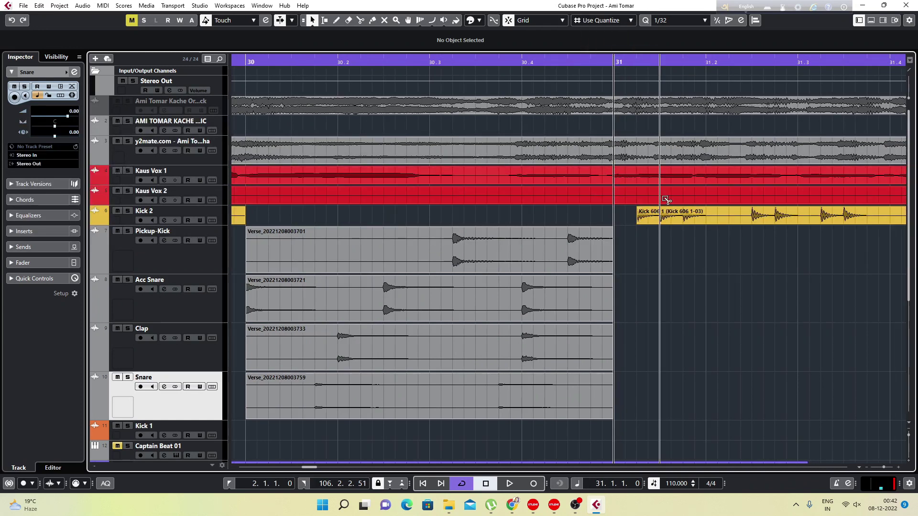
{"action": "left_click", "coordinate": [658, 221], "text": "alt"}
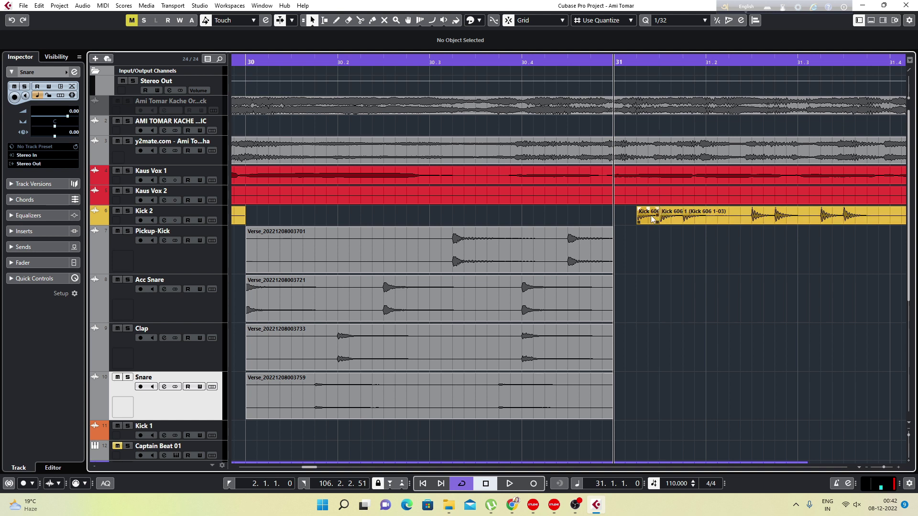
Copy the short Kick 2 slice at 31.1.2 to the start of bar 31.
{"action": "left_click", "coordinate": [647, 218]}
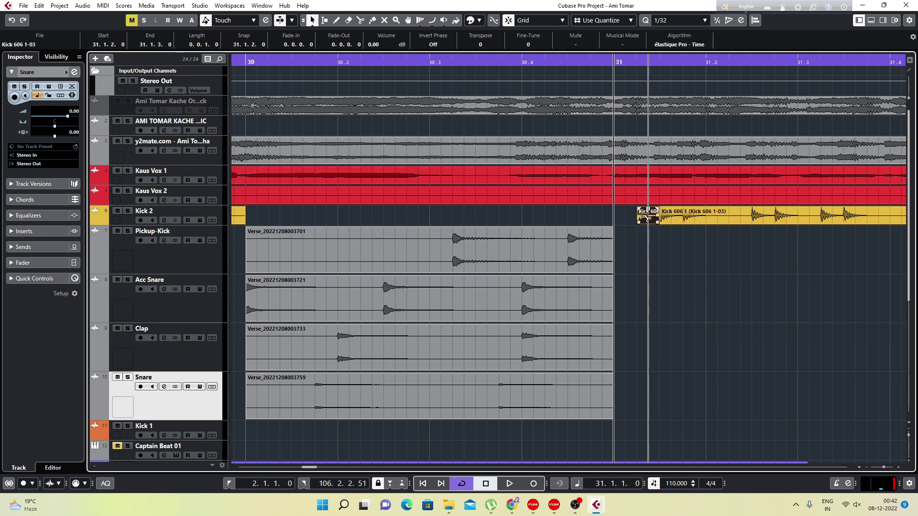
{"action": "left_click_drag", "start_coordinate": [646, 215], "coordinate": [621, 216]}
{"action": "left_click", "coordinate": [626, 257]}
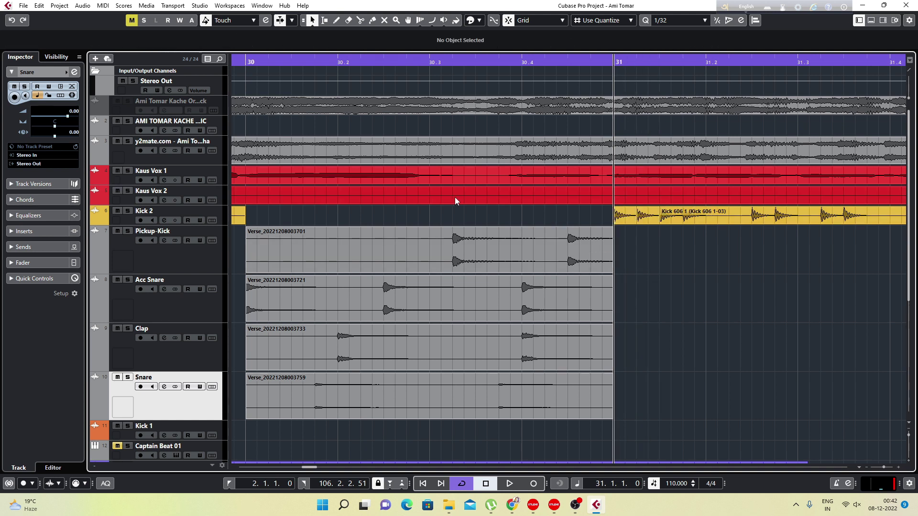
Play the fill and the extended kick entry in the full mix from 29.2.
{"action": "key", "text": "g"}
{"action": "key", "text": "g"}
{"action": "key", "text": "g"}
{"action": "key", "text": "g"}
{"action": "key", "text": "g"}
{"action": "key", "text": "g"}
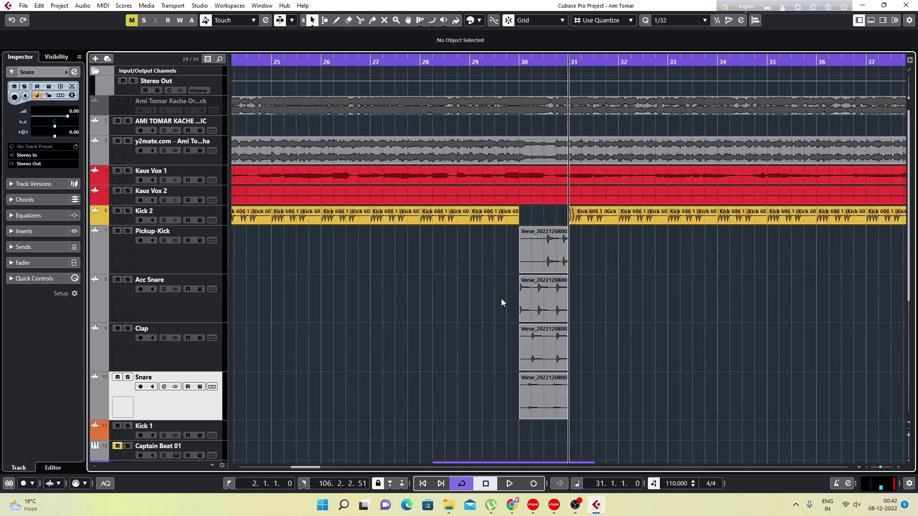
{"action": "left_click", "coordinate": [486, 68]}
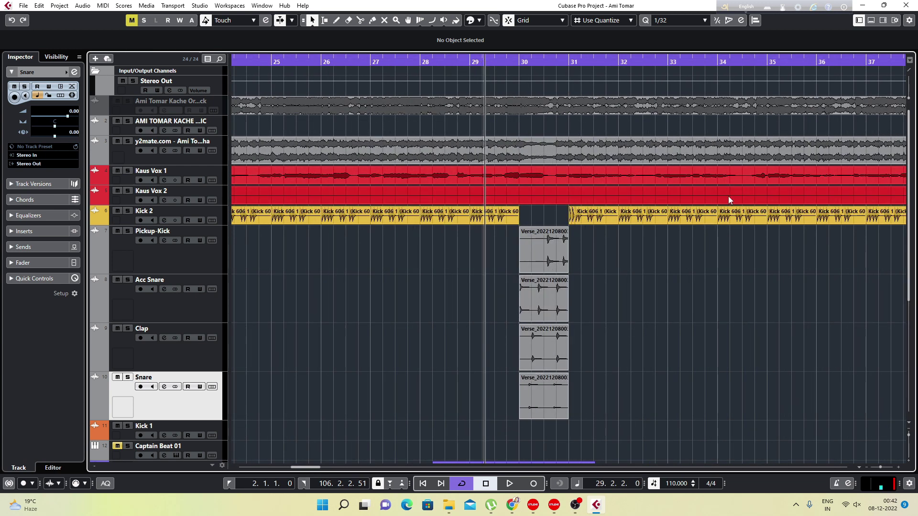
{"action": "key", "text": "space"}
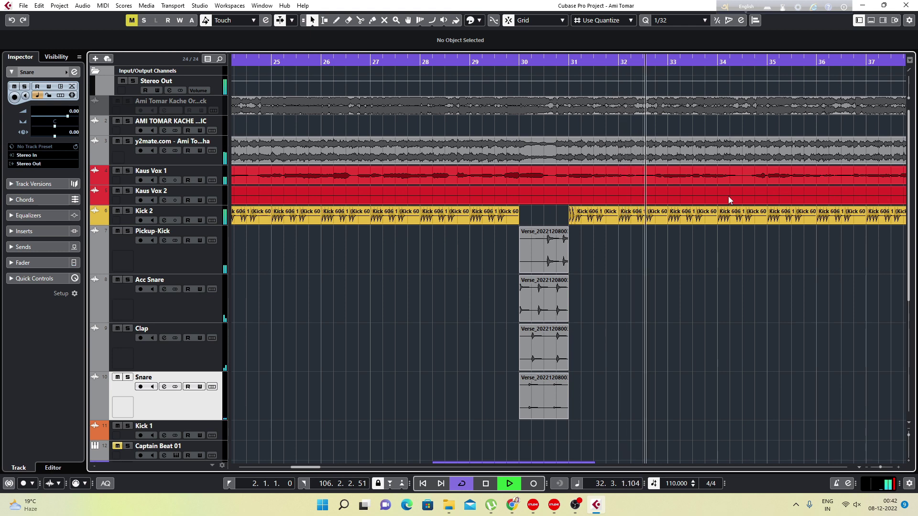
Shrink the heights of the Pickup-Kick, Acc Snare, Clap and Snare fill tracks and replay the transition from bar 29.
{"action": "key", "text": "g"}
{"action": "key", "text": "g"}
{"action": "key", "text": "g"}
{"action": "key", "text": "g"}
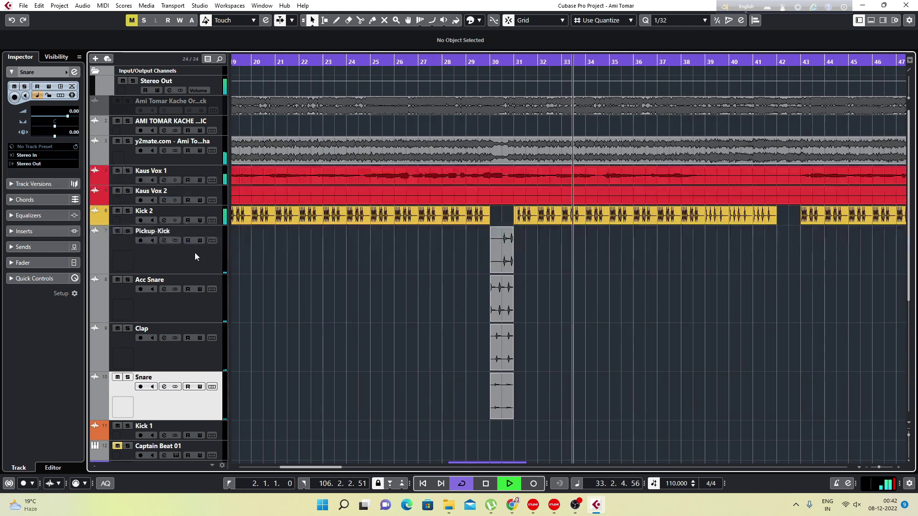
{"action": "left_click", "coordinate": [194, 252]}
{"action": "left_click", "coordinate": [189, 394], "text": "shift"}
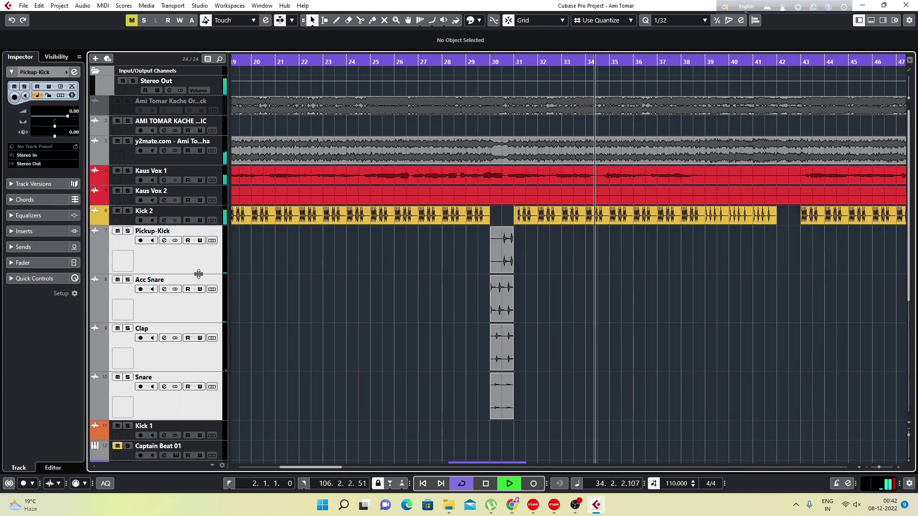
{"action": "left_click_drag", "start_coordinate": [198, 273], "coordinate": [212, 235]}
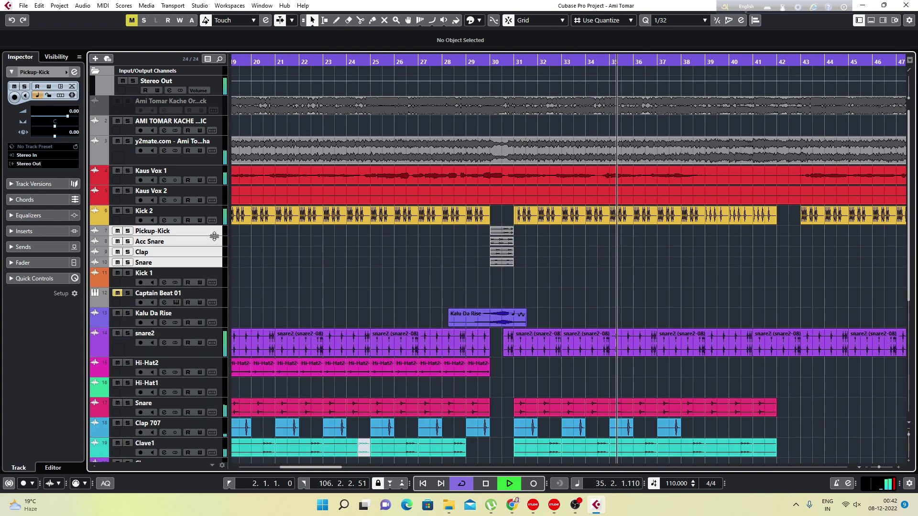
{"action": "key", "text": "space"}
{"action": "key", "text": "space"}
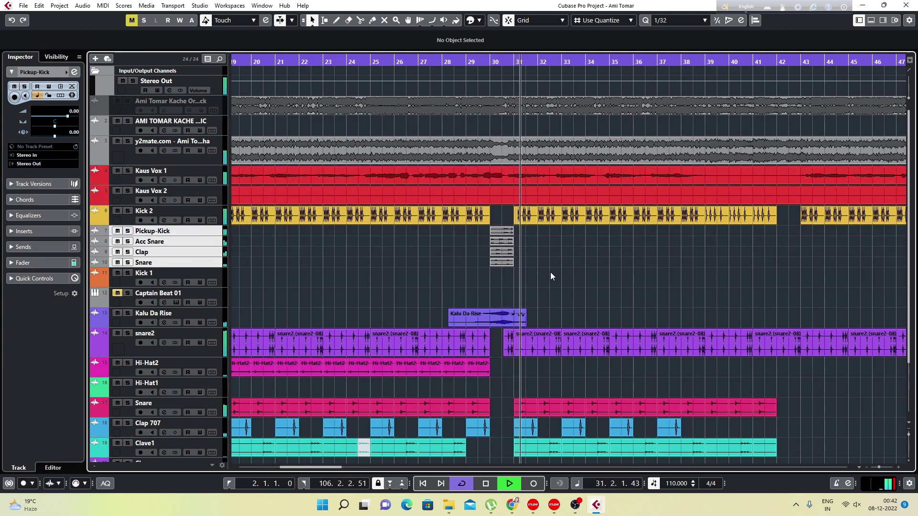
Play the transition into bar 17 from about bar 15 and look over the clips on all tracks.
{"action": "key", "text": "g"}
{"action": "key", "text": "g"}
{"action": "key", "text": "g"}
{"action": "key", "text": "g"}
{"action": "key", "text": "g"}
{"action": "key", "text": "g"}
{"action": "key", "text": "g"}
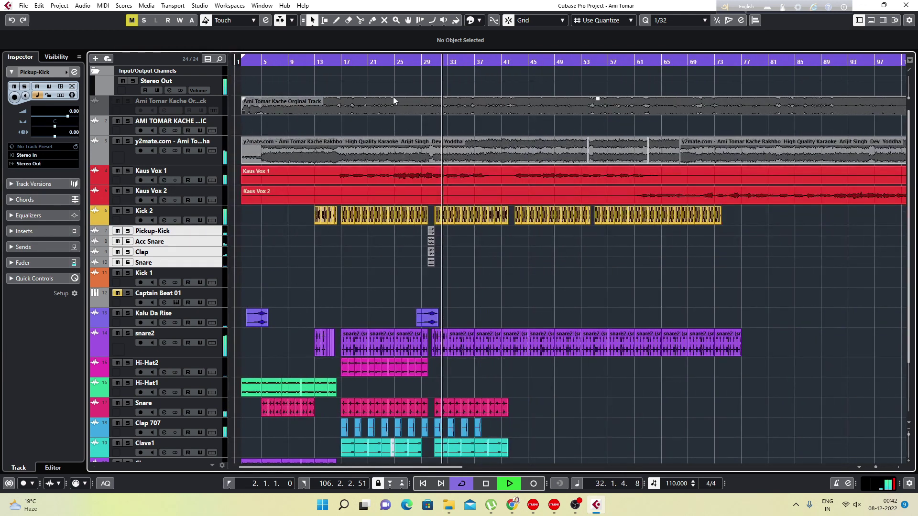
{"action": "left_click", "coordinate": [332, 62]}
{"action": "key", "text": "h"}
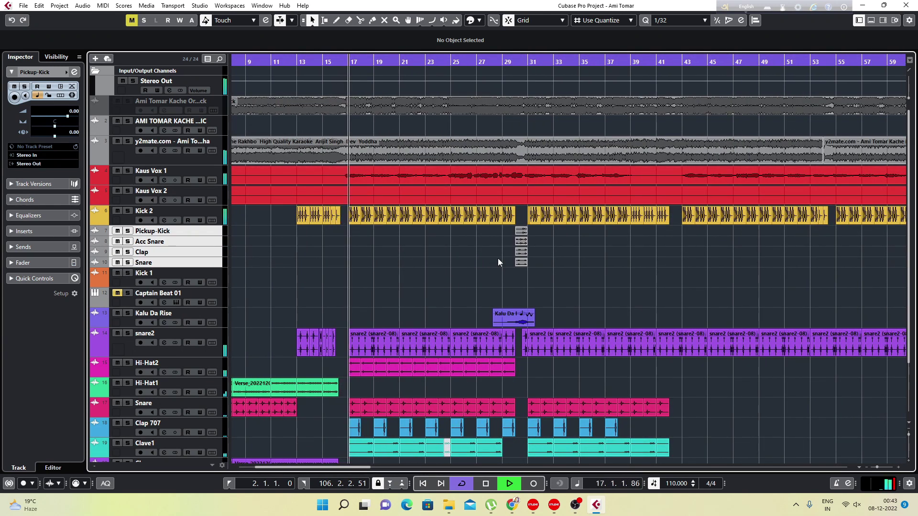
{"action": "left_click", "coordinate": [323, 63]}
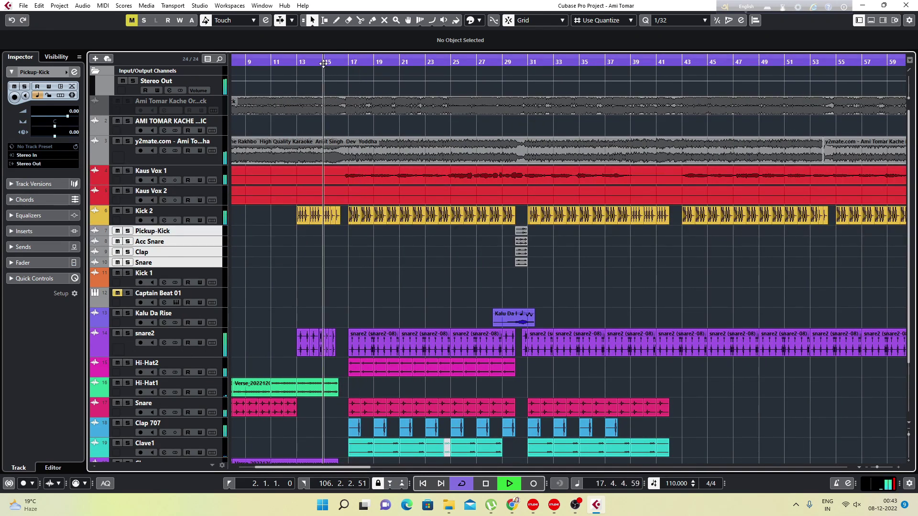
{"action": "left_click_drag", "start_coordinate": [323, 63], "coordinate": [323, 71]}
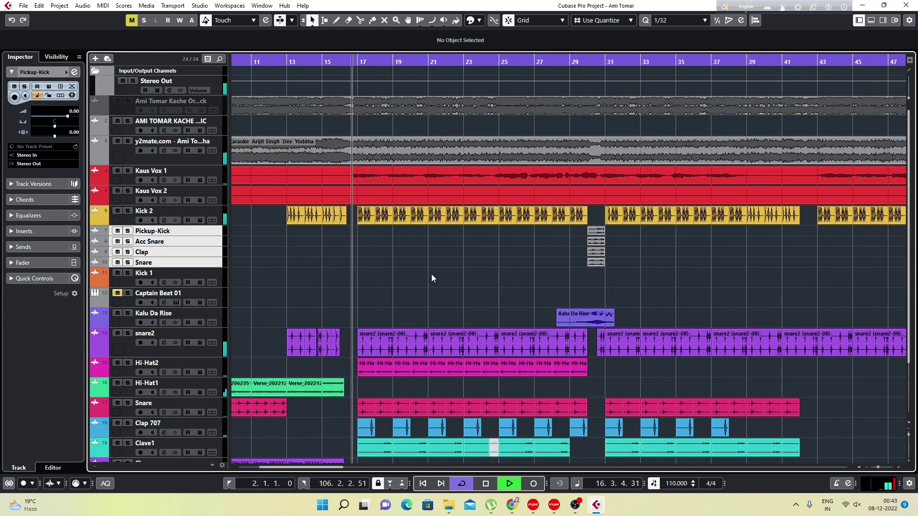
{"action": "key", "text": "space"}
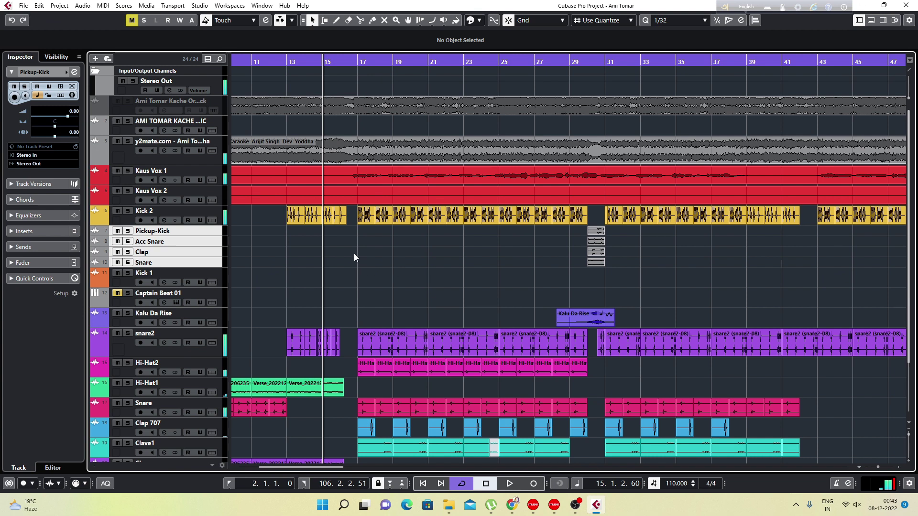
{"action": "scroll", "coordinate": [374, 270], "scroll_direction": "down", "scroll_amount": 3}
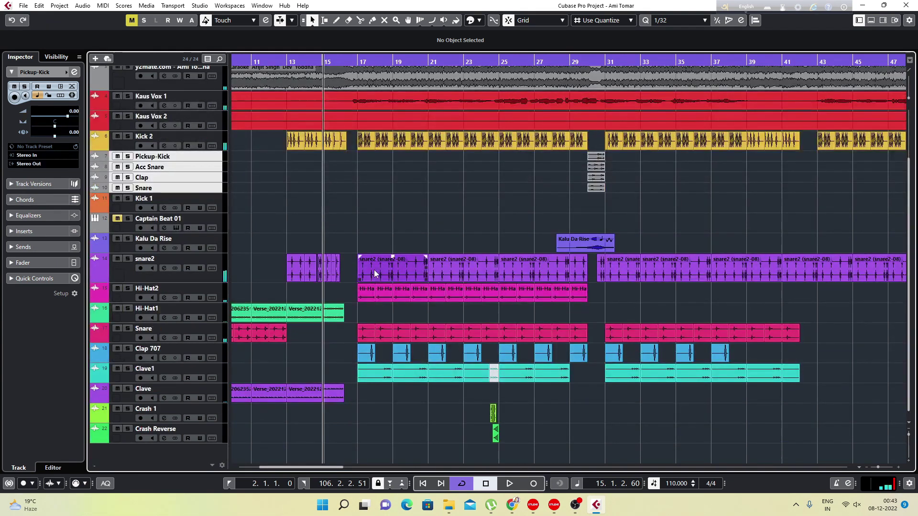
{"action": "scroll", "coordinate": [375, 274], "scroll_direction": "up", "scroll_amount": 3}
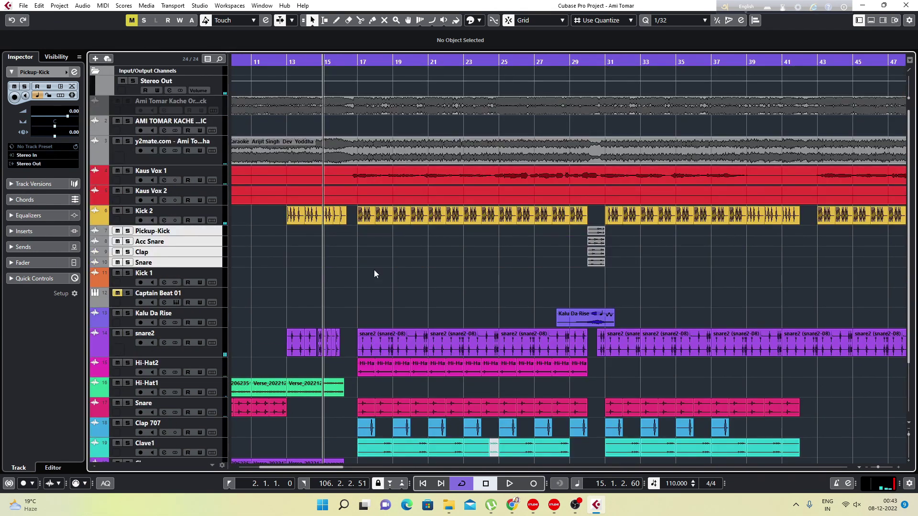
{"action": "scroll", "coordinate": [374, 270], "scroll_direction": "down", "scroll_amount": 5}
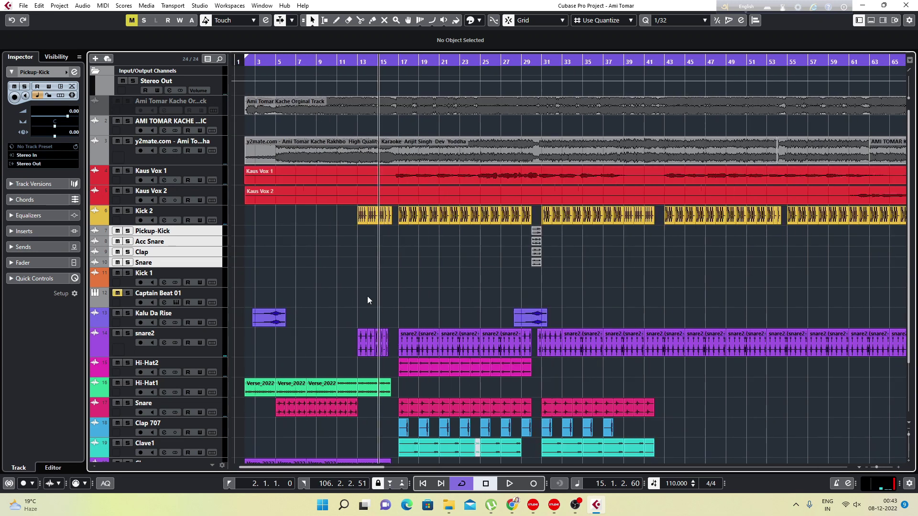
Copy the first Kalu Da Rise clip to the start of bar 14 on its own track.
{"action": "left_click", "coordinate": [359, 60]}
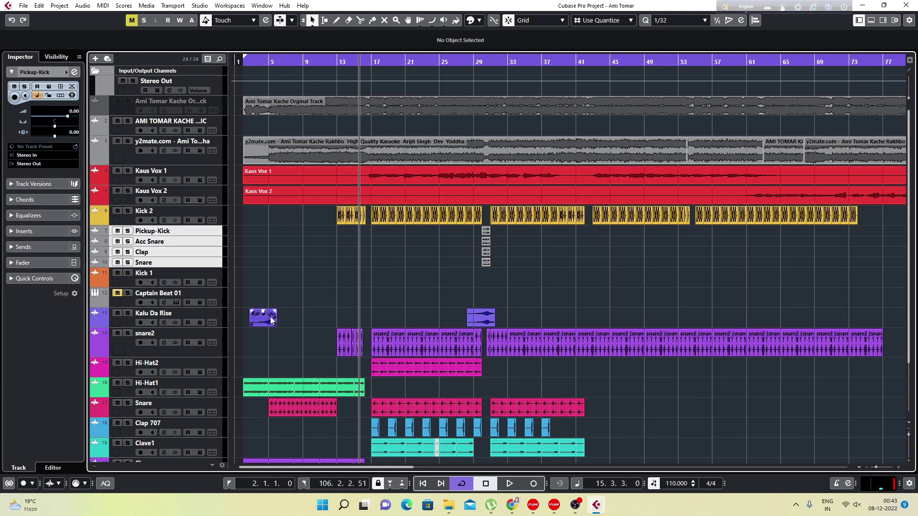
{"action": "left_click_drag", "start_coordinate": [271, 319], "coordinate": [369, 319]}
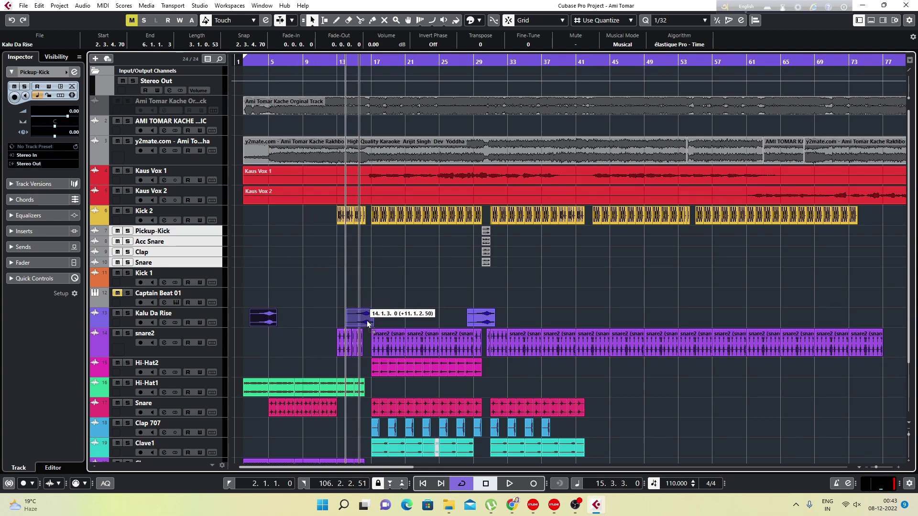
{"action": "key", "text": "h"}
{"action": "key", "text": "h"}
{"action": "key", "text": "h"}
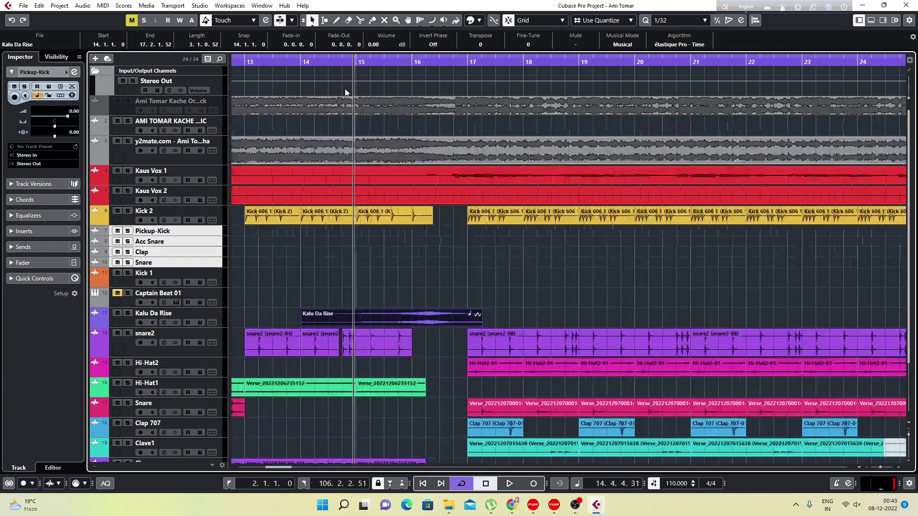
Move the copied Kalu Da Rise clip to 14.2.2 and play the rise into bar 17 in the full mix.
{"action": "mouse_move", "coordinate": [438, 319]}
{"action": "left_mouse_down"}
{"action": "mouse_move", "coordinate": [470, 320]}
{"action": "mouse_move", "coordinate": [452, 320]}
{"action": "left_mouse_up"}
{"action": "key", "text": "space"}
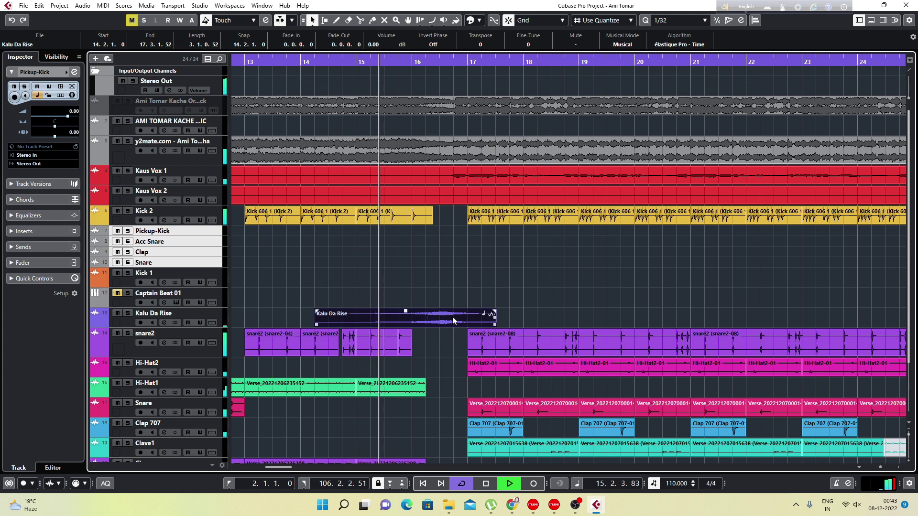
{"action": "left_click_drag", "start_coordinate": [453, 316], "coordinate": [455, 316]}
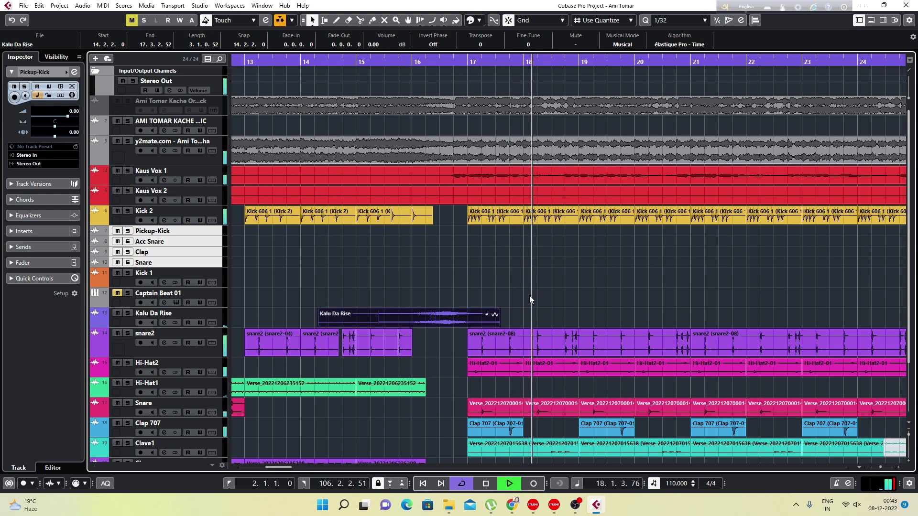
{"action": "key", "text": "g"}
{"action": "key", "text": "g"}
{"action": "key", "text": "g"}
{"action": "key", "text": "g"}
{"action": "key", "text": "g"}
{"action": "key", "text": "g"}
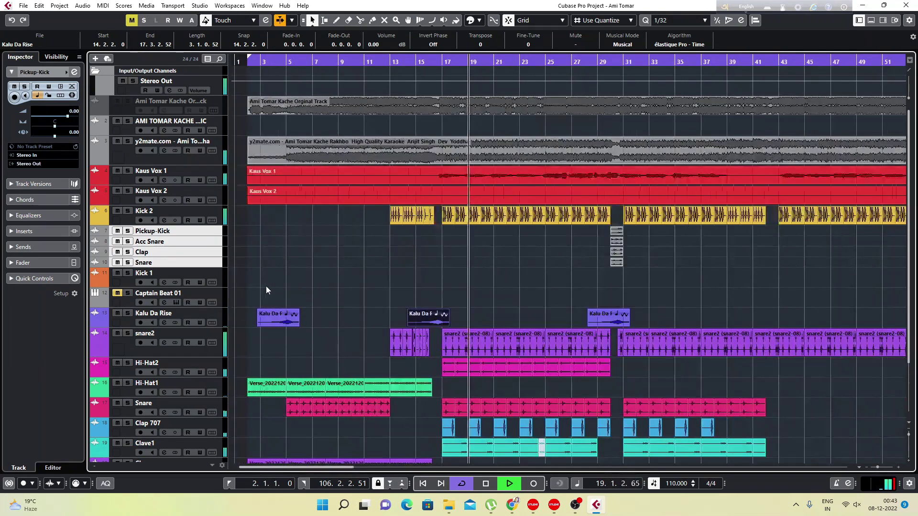
{"action": "key", "text": "g"}
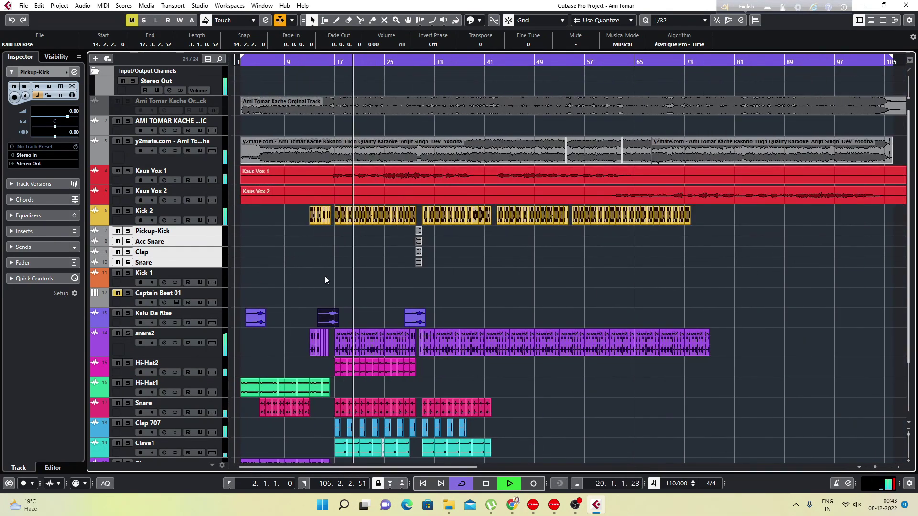
{"action": "key", "text": "space"}
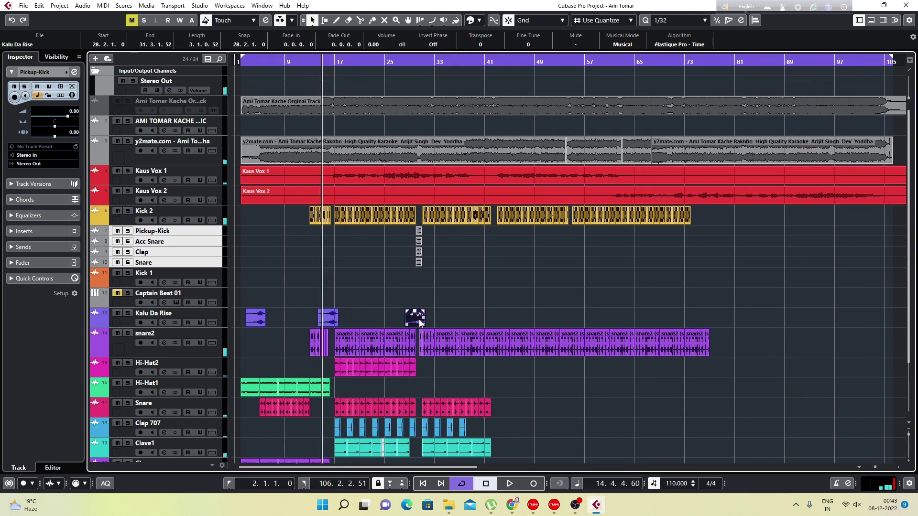
Mute the Kalu Da Rise clip at 28.2.1 and play the mix from about bar 28 and bar 40.
{"action": "left_click", "coordinate": [406, 58]}
{"action": "key", "text": "space"}
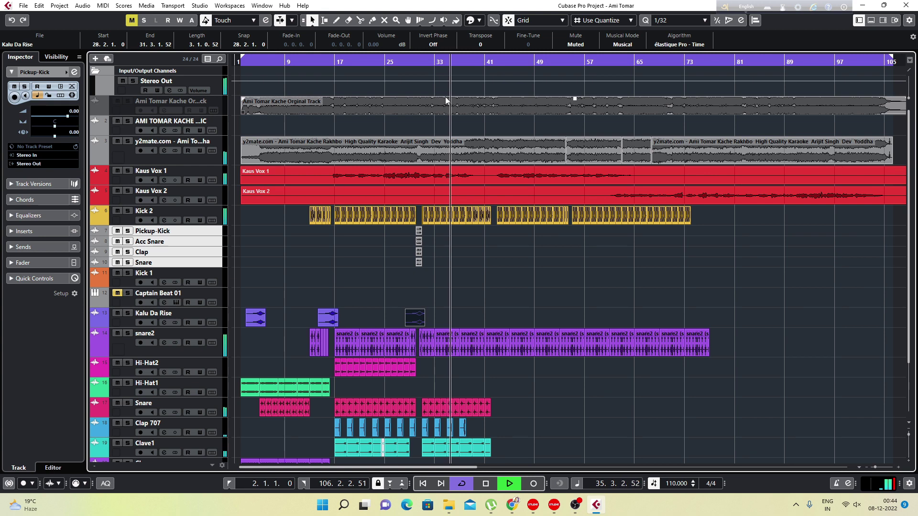
{"action": "left_click", "coordinate": [484, 62]}
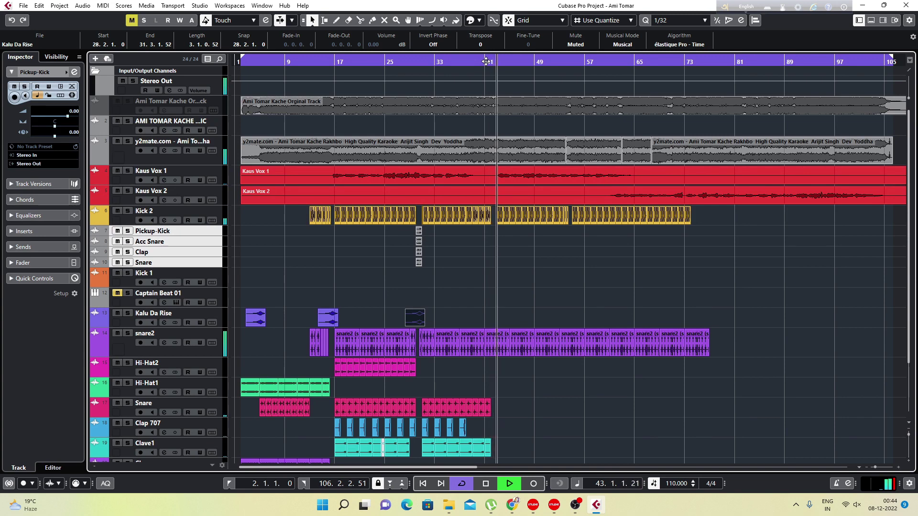
{"action": "key", "text": "space"}
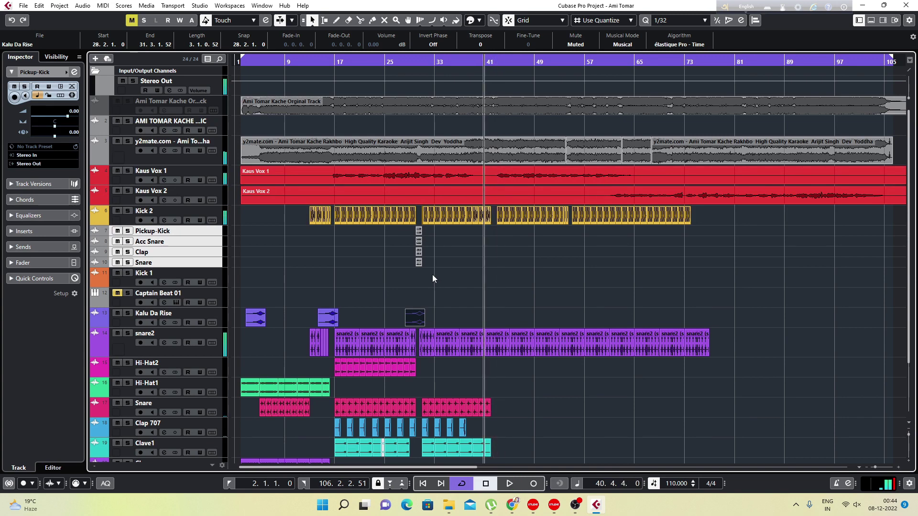
Copy the one-bar fill clips on the Pickup-Kick, Acc Snare, Clap and Snare tracks from bar 30 to the start of bar 42.
{"action": "left_click_drag", "start_coordinate": [432, 275], "coordinate": [495, 231]}
{"action": "scroll", "coordinate": [494, 119], "scroll_direction": "up", "scroll_amount": 4}
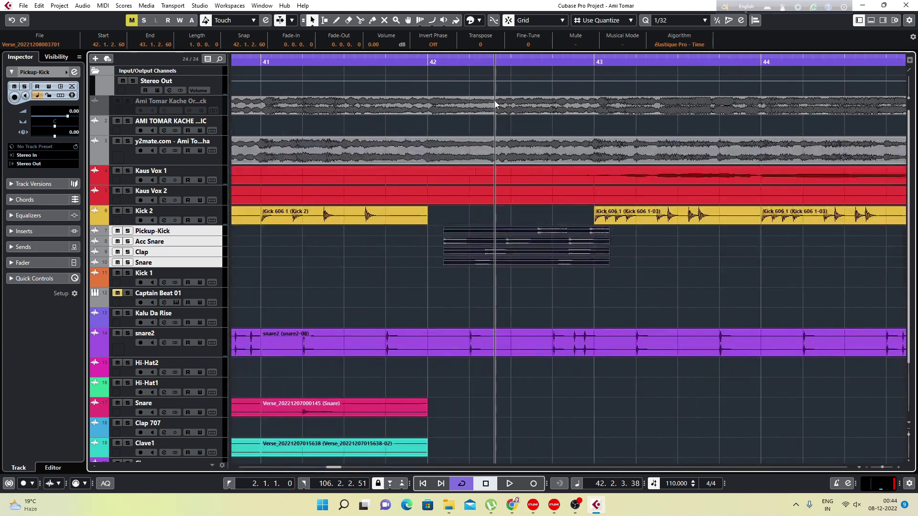
{"action": "left_click_drag", "start_coordinate": [456, 230], "coordinate": [439, 231]}
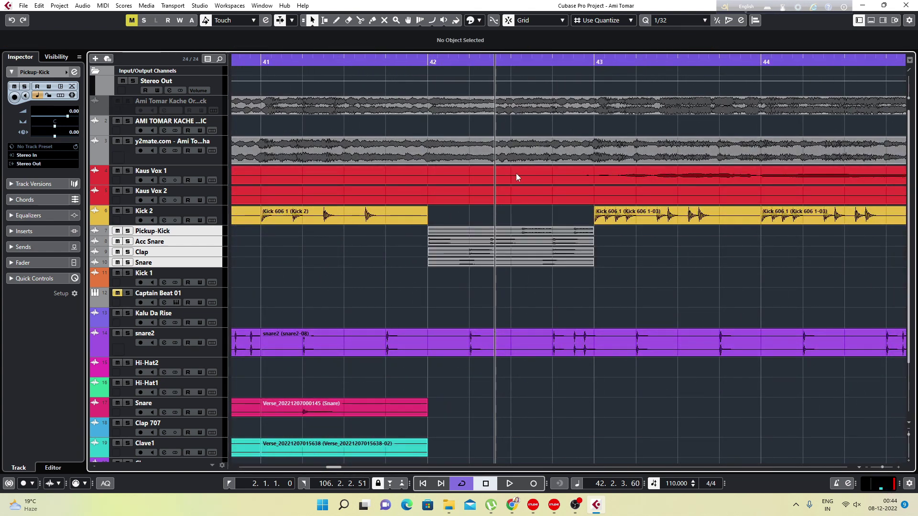
Play the copied fill at bar 42 in the full mix from about bar 40.
{"action": "scroll", "coordinate": [516, 173], "scroll_direction": "down", "scroll_amount": 2}
{"action": "scroll", "coordinate": [497, 140], "scroll_direction": "down", "scroll_amount": 5}
{"action": "left_click", "coordinate": [479, 63]}
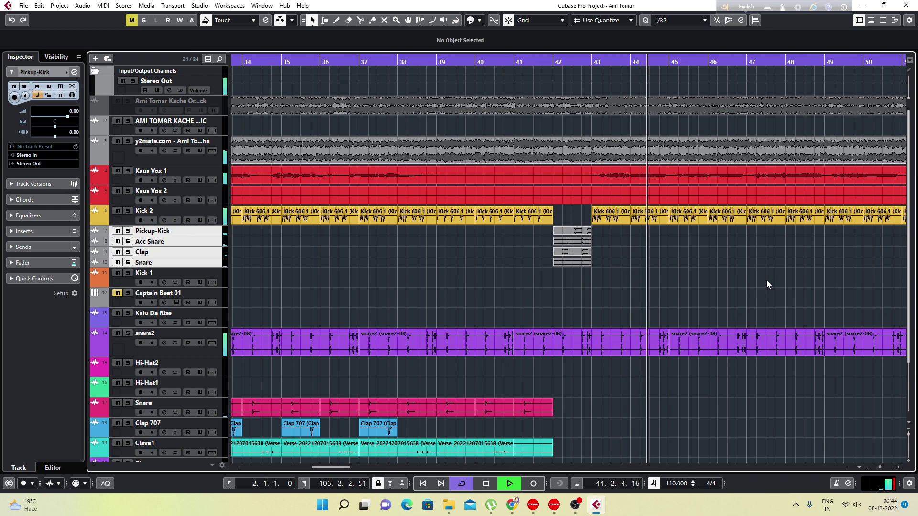
Play the passages from about bars 50 and 52 to check the lead-in to the Kick 2 gap in bar 54.
{"action": "key", "text": "g"}
{"action": "key", "text": "g"}
{"action": "key", "text": "g"}
{"action": "key", "text": "g"}
{"action": "key", "text": "g"}
{"action": "key", "text": "g"}
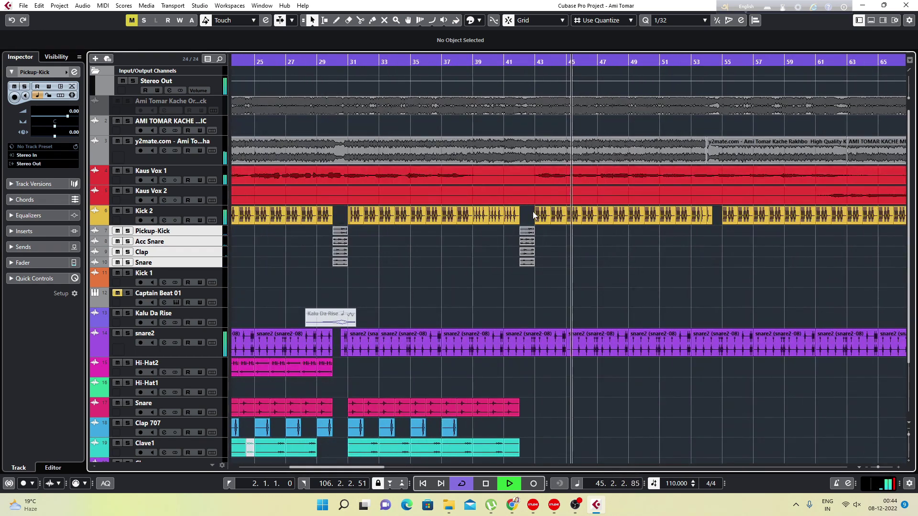
{"action": "key", "text": "g"}
{"action": "key", "text": "g"}
{"action": "key", "text": "g"}
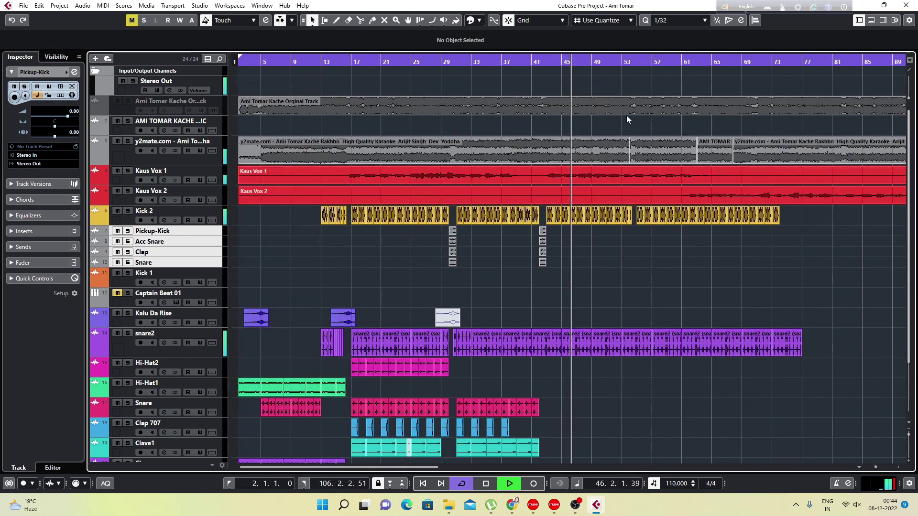
{"action": "left_click", "coordinate": [544, 62]}
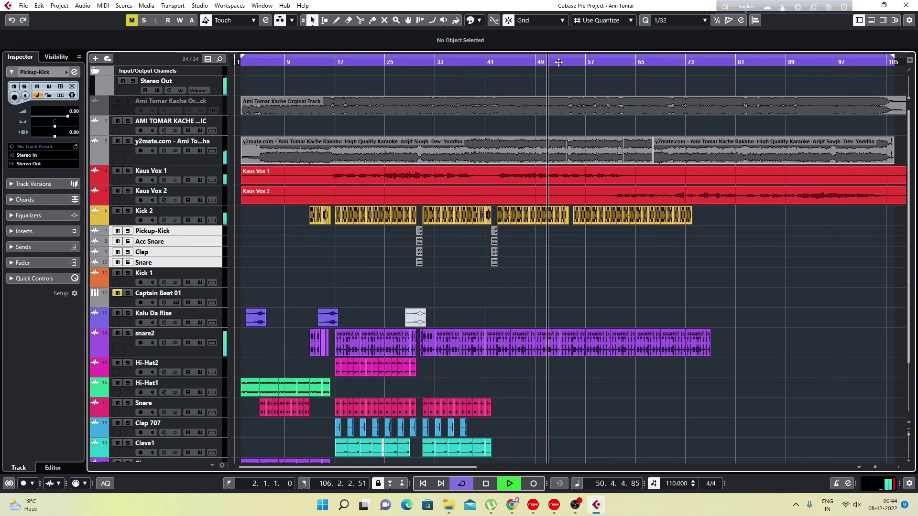
{"action": "left_click", "coordinate": [559, 62]}
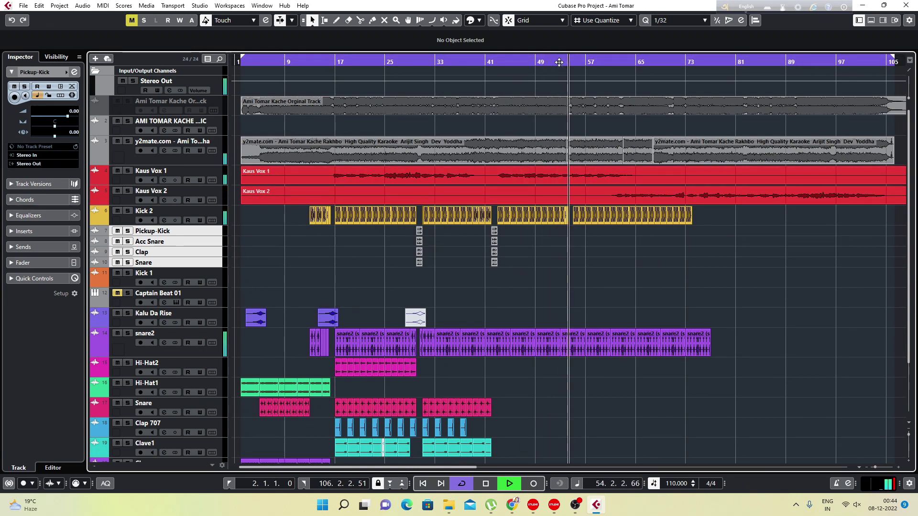
{"action": "key", "text": "space"}
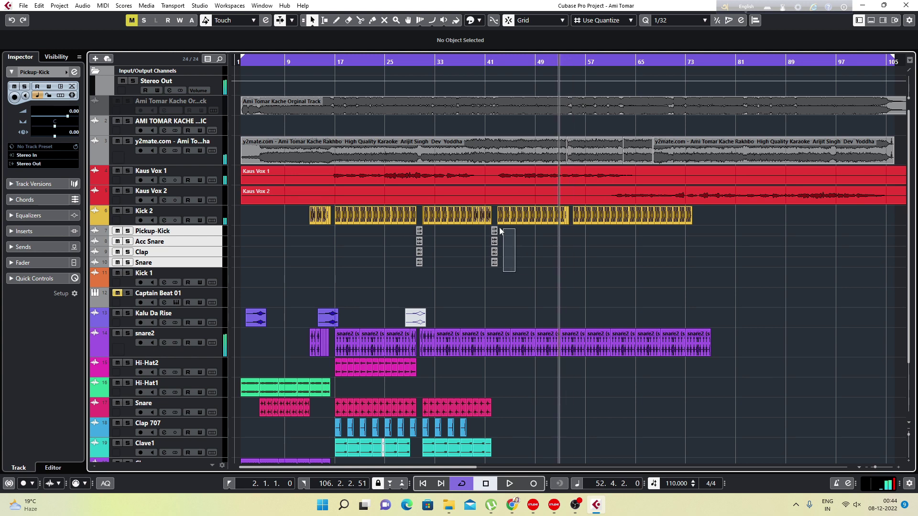
Copy the four fill clips from bar 42 to the start of bar 54 and play the fill in the mix.
{"action": "left_click", "coordinate": [494, 231]}
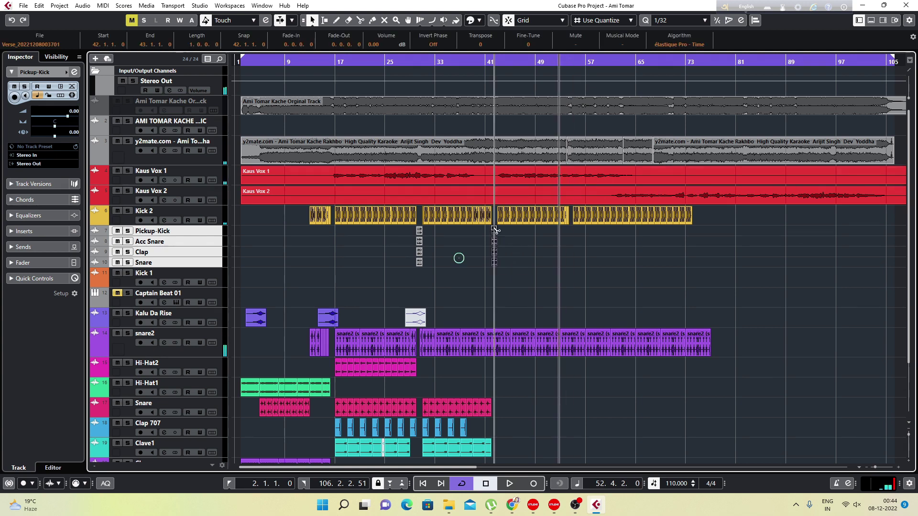
{"action": "left_click_drag", "start_coordinate": [494, 230], "coordinate": [573, 233]}
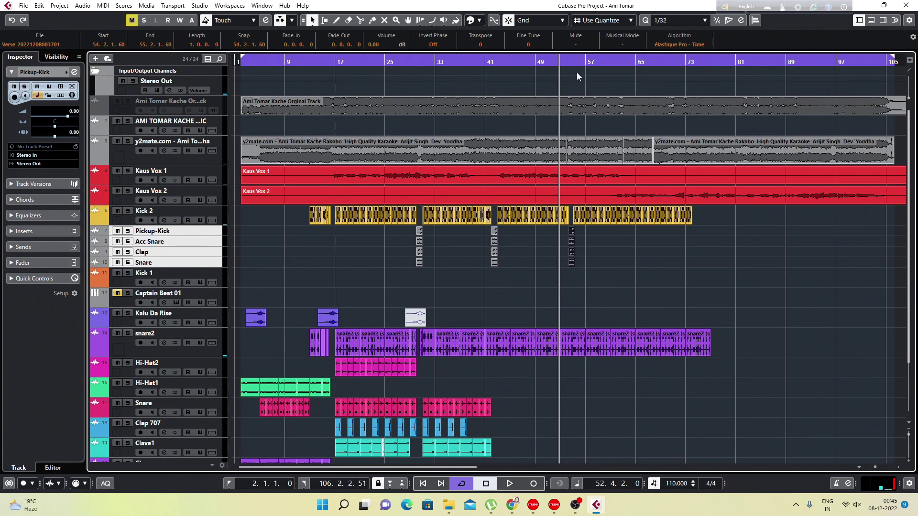
{"action": "left_click_drag", "start_coordinate": [572, 62], "coordinate": [571, 110]}
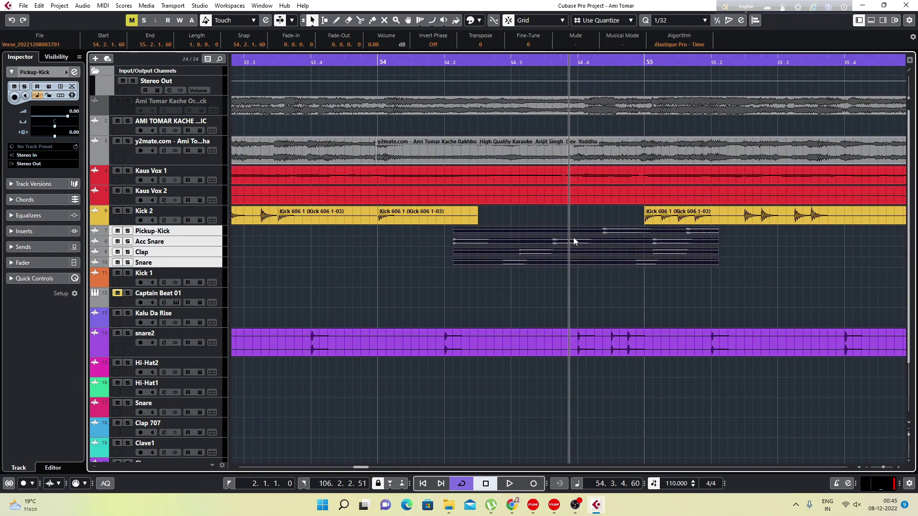
{"action": "left_click_drag", "start_coordinate": [484, 232], "coordinate": [411, 231]}
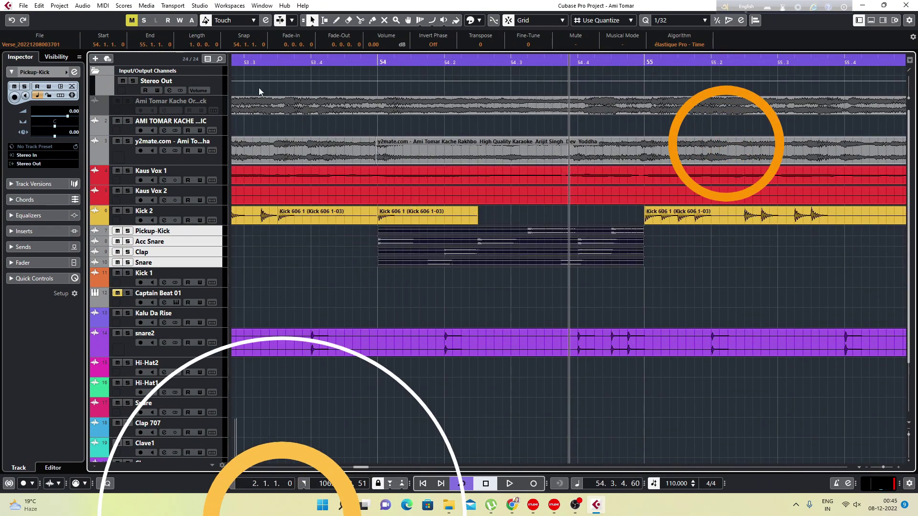
{"action": "key", "text": "space"}
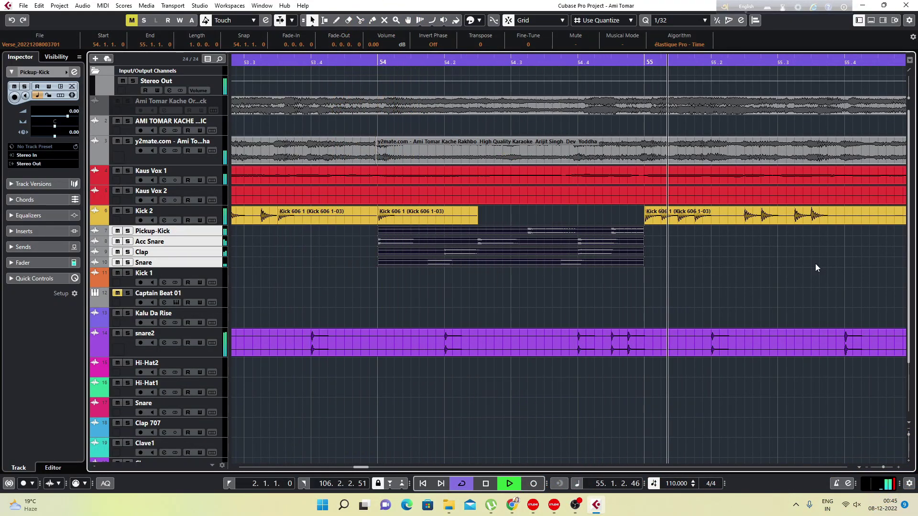
{"action": "key", "text": "space"}
Mute the short Kick 2 clip at the start of bar 54 and replay the fill from just before 53.3.
{"action": "left_click", "coordinate": [393, 219]}
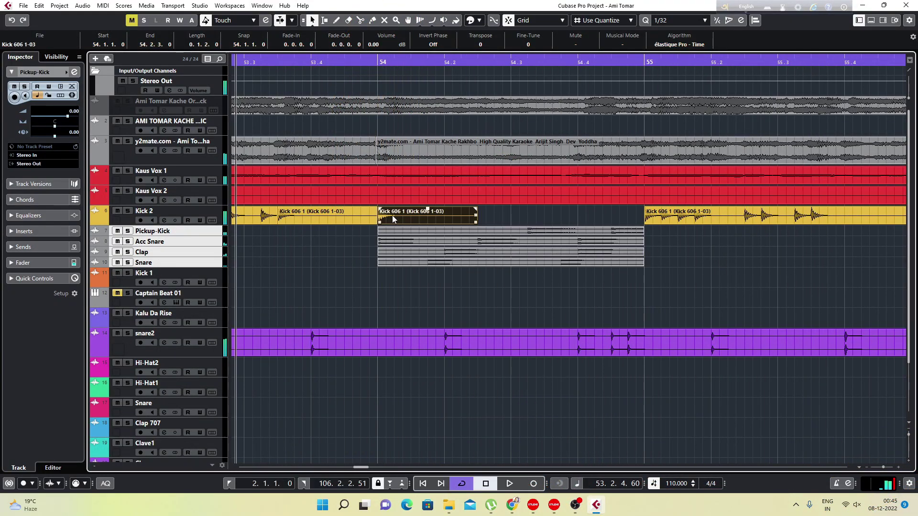
{"action": "key", "text": "shift+m"}
{"action": "key", "text": "space"}
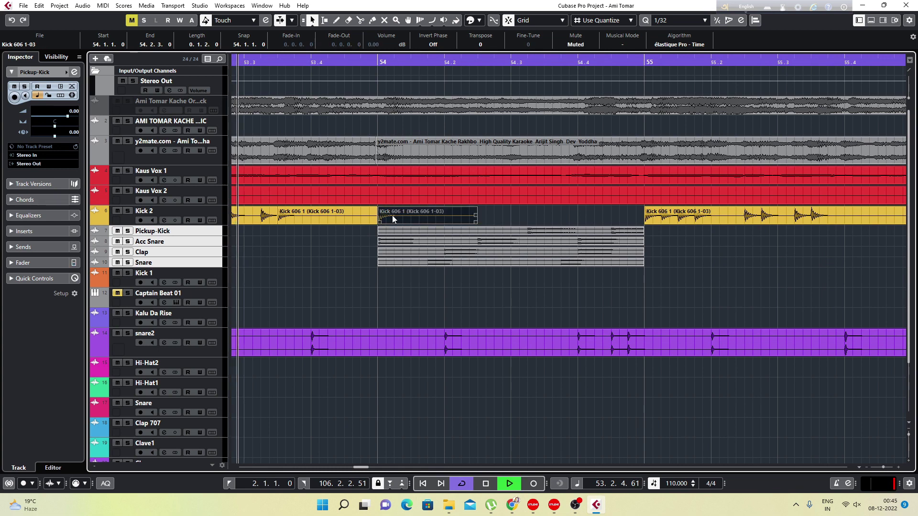
{"action": "left_click", "coordinate": [464, 304]}
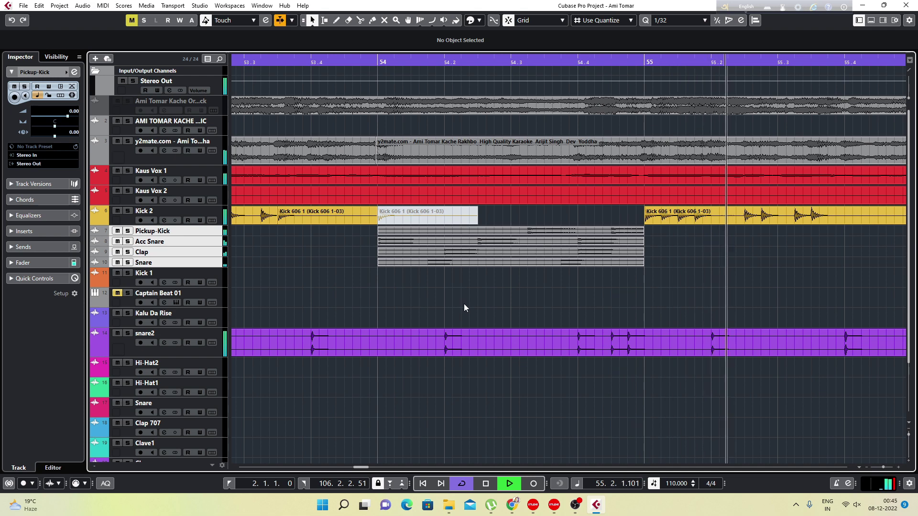
Delete the muted short Kick 2 clip at the start of bar 54 and replay the transition from about 52.4.
{"action": "key", "text": "g"}
{"action": "key", "text": "g"}
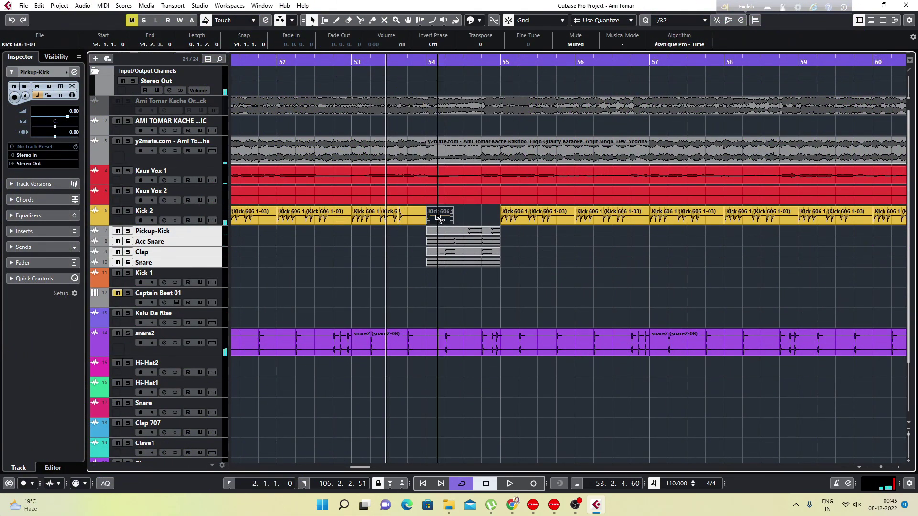
{"action": "left_click", "coordinate": [464, 222]}
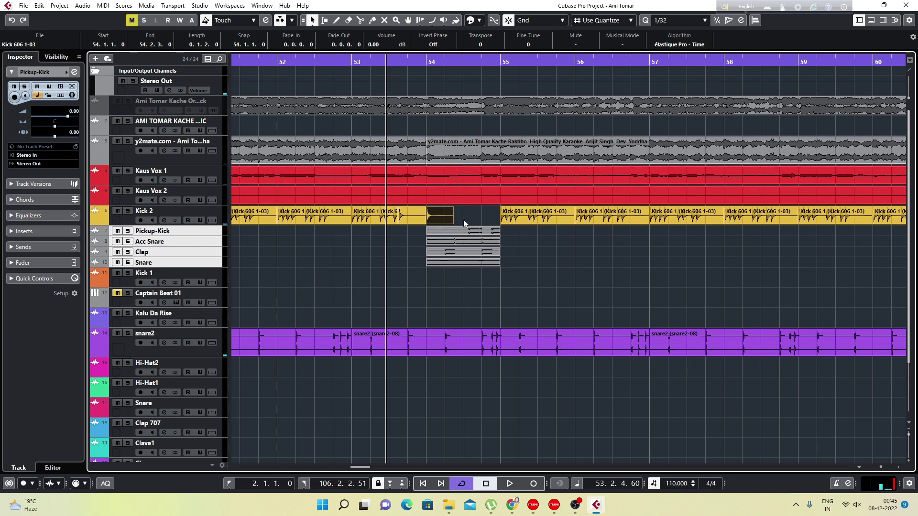
{"action": "left_click", "coordinate": [331, 63]}
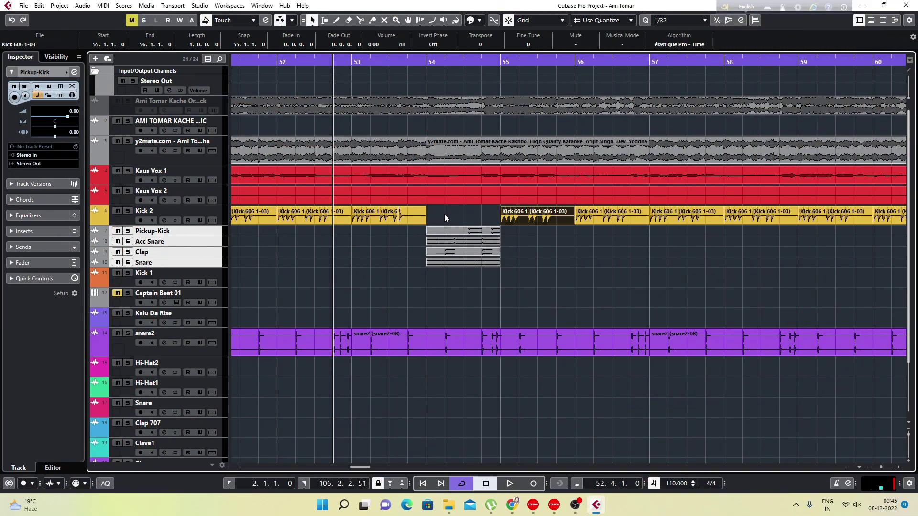
{"action": "key", "text": "Delete"}
{"action": "left_click", "coordinate": [565, 273]}
{"action": "key", "text": "space"}
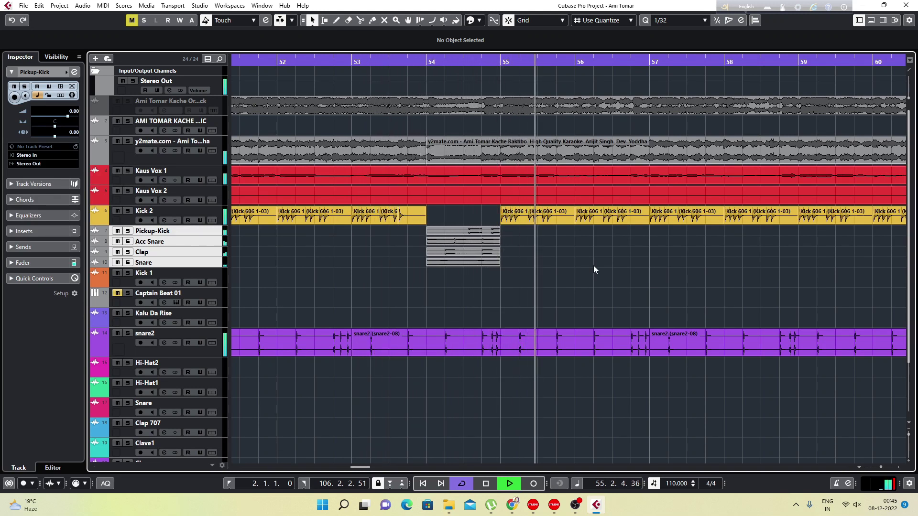
Move the last Snare clip from bar 41 to about bar 43 and set the grid type to Beat.
{"action": "key", "text": "g"}
{"action": "key", "text": "g"}
{"action": "key", "text": "g"}
{"action": "key", "text": "g"}
{"action": "key", "text": "g"}
{"action": "key", "text": "g"}
{"action": "key", "text": "g"}
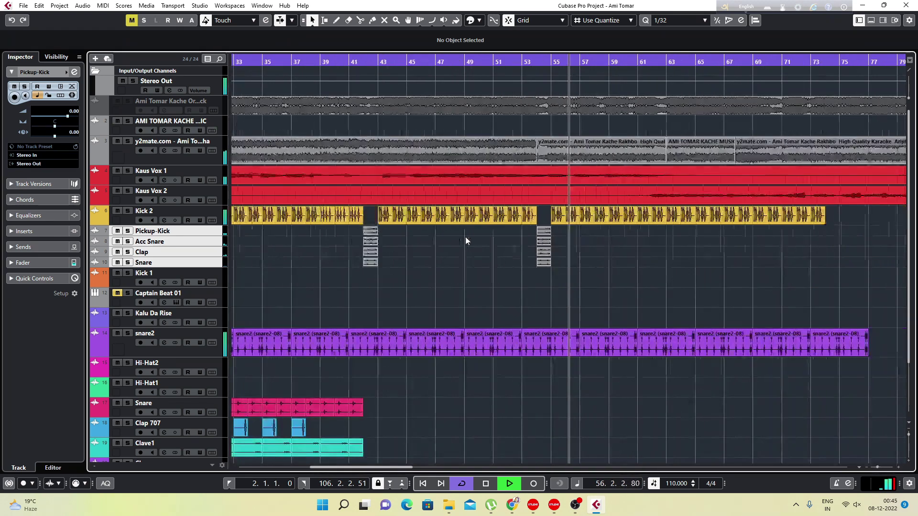
{"action": "key", "text": "g"}
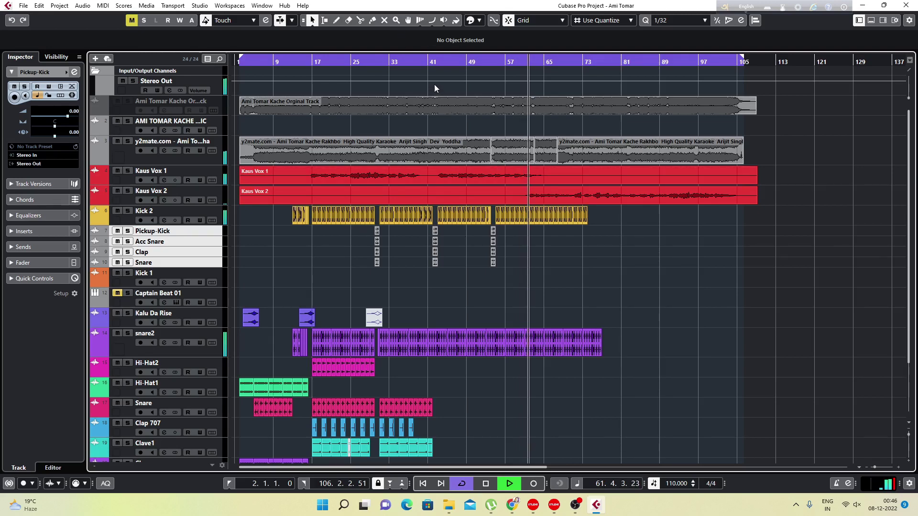
{"action": "left_click_drag", "start_coordinate": [426, 62], "coordinate": [425, 81]}
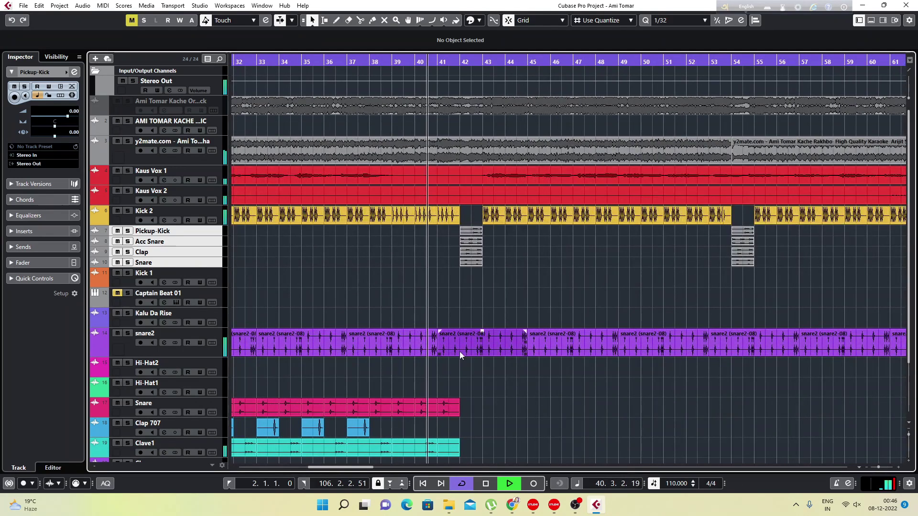
{"action": "key", "text": "space"}
{"action": "left_click", "coordinate": [445, 405]}
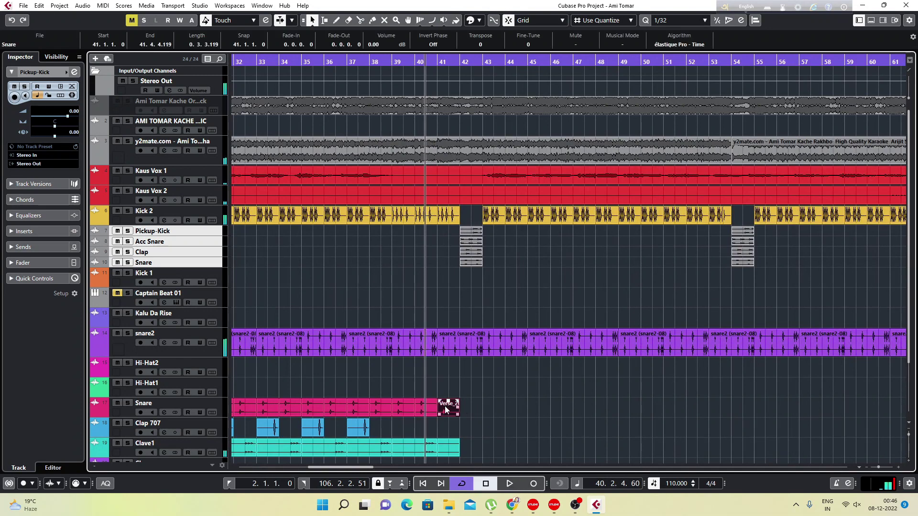
{"action": "left_click_drag", "start_coordinate": [448, 407], "coordinate": [494, 409]}
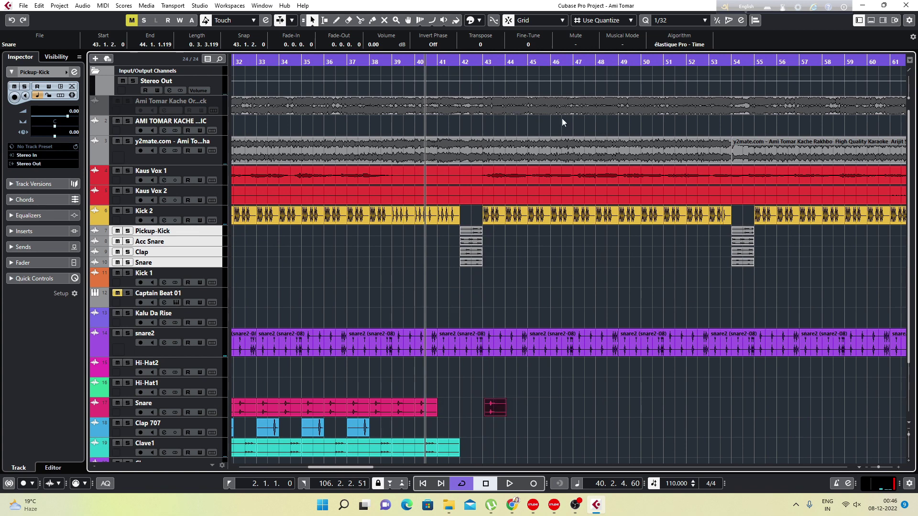
{"action": "left_click", "coordinate": [584, 23]}
{"action": "left_click", "coordinate": [602, 44]}
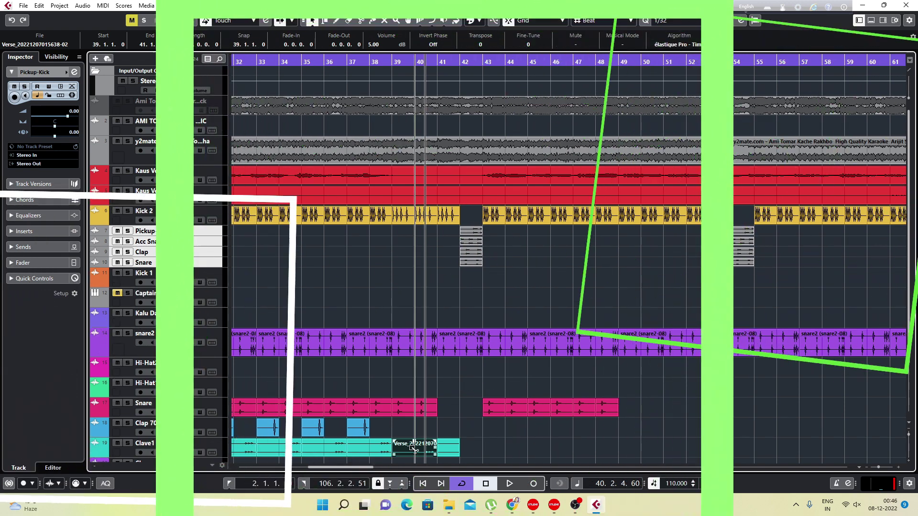
Copy the two-bar Clave1 clip from bar 39 to bar 43 and repeat it up to bar 49.
{"action": "left_click_drag", "start_coordinate": [412, 448], "coordinate": [508, 452]}
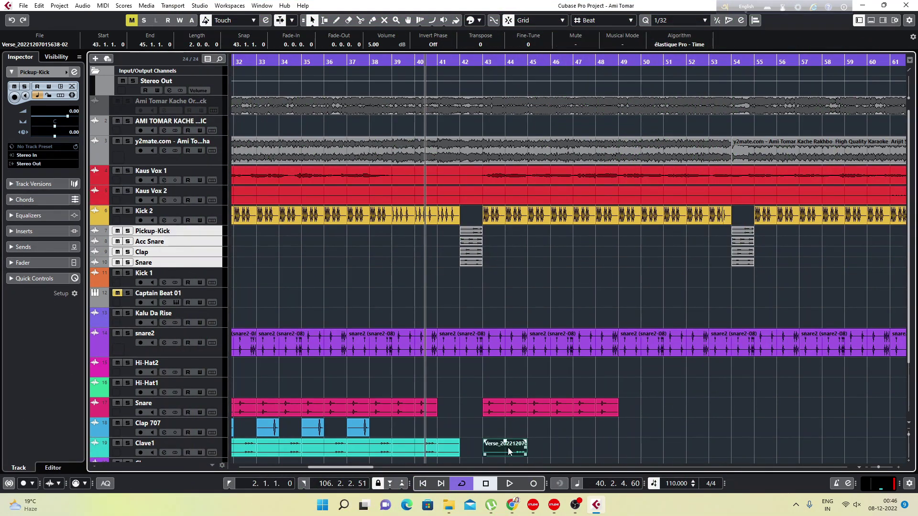
{"action": "key", "text": "ctrl+d"}
{"action": "key", "text": "ctrl+d"}
Select the Snare and Clave1 clips after bar 43 together and duplicate them repeatedly up to bar 75.
{"action": "left_click_drag", "start_coordinate": [625, 412], "coordinate": [591, 334]}
{"action": "key", "text": "g"}
{"action": "key", "text": "g"}
{"action": "key", "text": "g"}
{"action": "scroll", "coordinate": [655, 425], "scroll_direction": "down", "scroll_amount": 3}
{"action": "key", "text": "ctrl+d"}
{"action": "key", "text": "ctrl+d"}
{"action": "key", "text": "ctrl+d"}
{"action": "key", "text": "ctrl+d"}
{"action": "key", "text": "ctrl+d"}
{"action": "key", "text": "ctrl+d"}
{"action": "key", "text": "ctrl+d"}
{"action": "key", "text": "ctrl+d"}
{"action": "key", "text": "ctrl+d"}
{"action": "key", "text": "ctrl+d"}
{"action": "key", "text": "ctrl+d"}
{"action": "key", "text": "ctrl+d"}
{"action": "key", "text": "ctrl+d"}
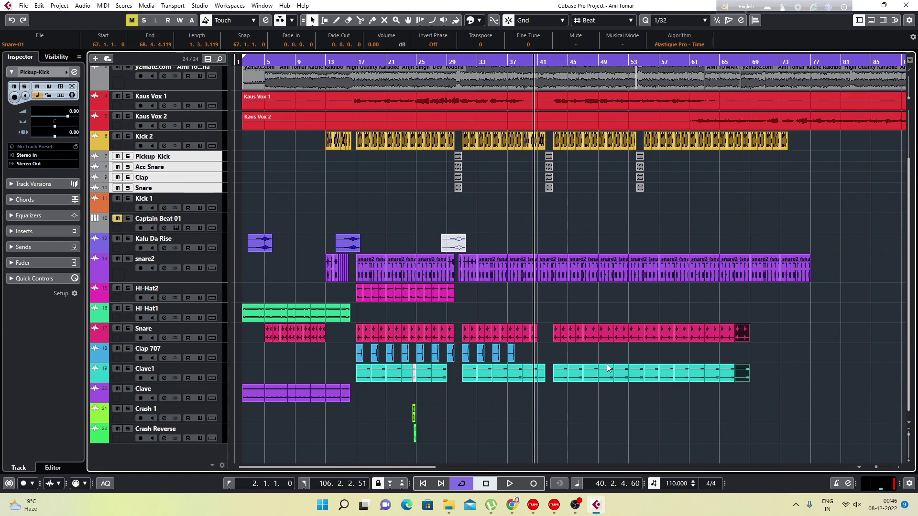
{"action": "left_click", "coordinate": [652, 327]}
Delete the muted Kalu Da Rise clip at bar 28 and remove the snare2 part from the fill in bar 30.
{"action": "left_click", "coordinate": [457, 243]}
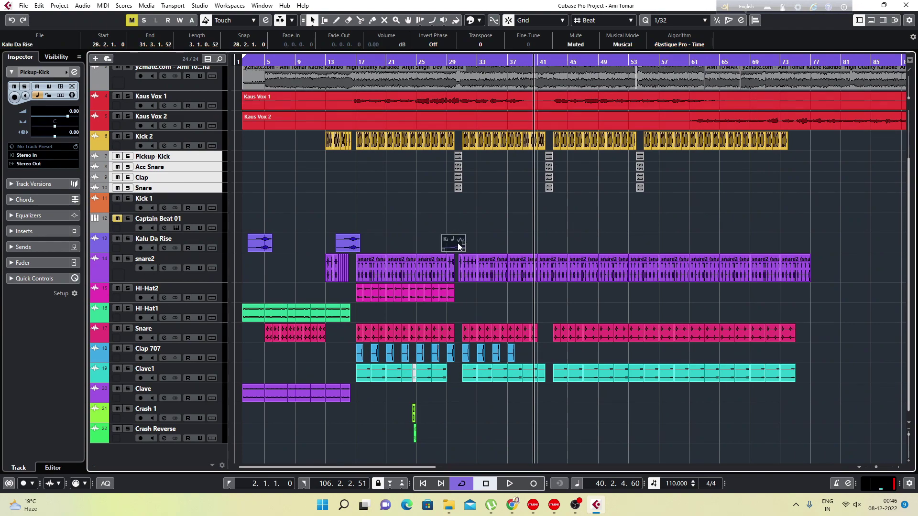
{"action": "key", "text": "Delete"}
{"action": "left_click_drag", "start_coordinate": [450, 62], "coordinate": [449, 85]}
{"action": "left_click", "coordinate": [527, 271]}
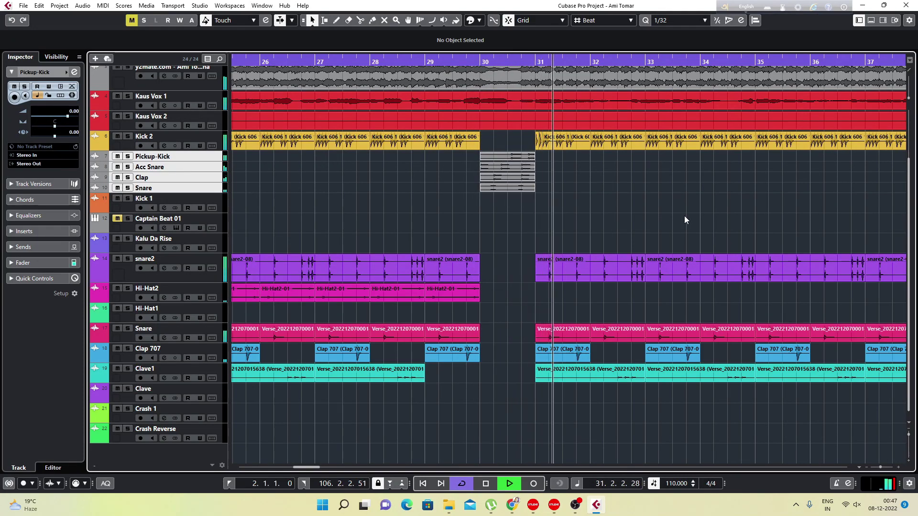
Mute the short snare2 clip in the second half of bar 30 and play the fill from bar 30.
{"action": "key", "text": "g"}
{"action": "key", "text": "g"}
{"action": "key", "text": "g"}
{"action": "key", "text": "g"}
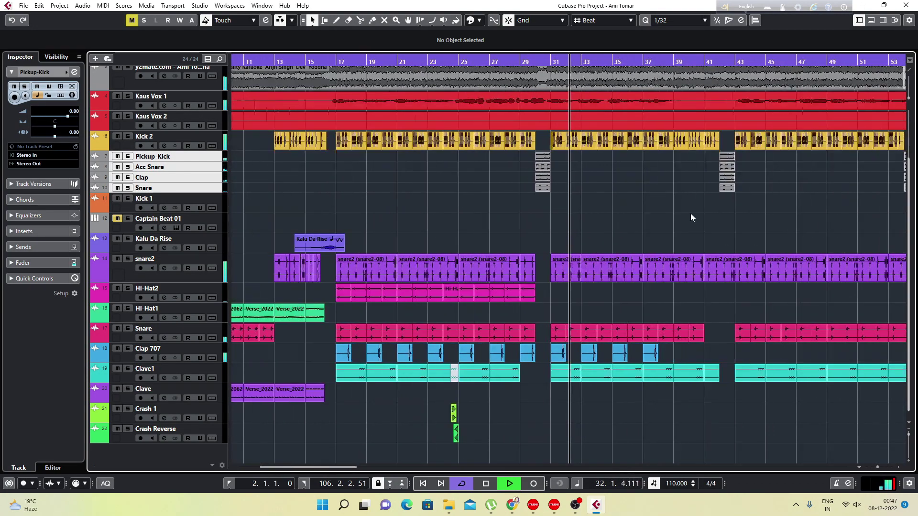
{"action": "key", "text": "space"}
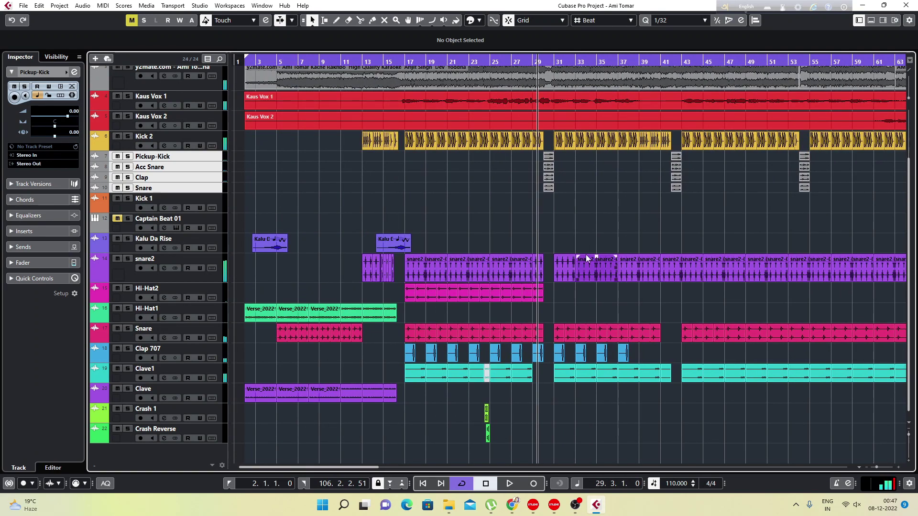
{"action": "left_click", "coordinate": [548, 60]}
{"action": "key", "text": "h"}
{"action": "key", "text": "h"}
{"action": "key", "text": "h"}
{"action": "key", "text": "h"}
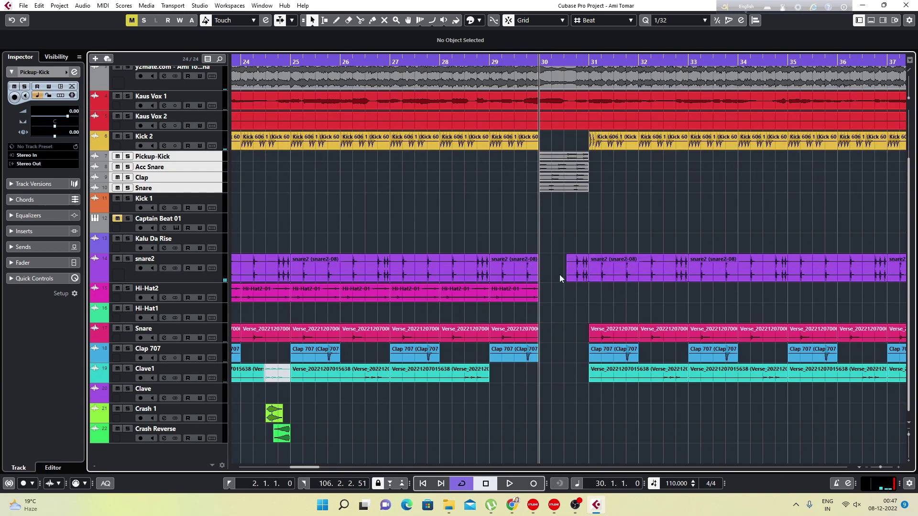
{"action": "left_click", "coordinate": [579, 270]}
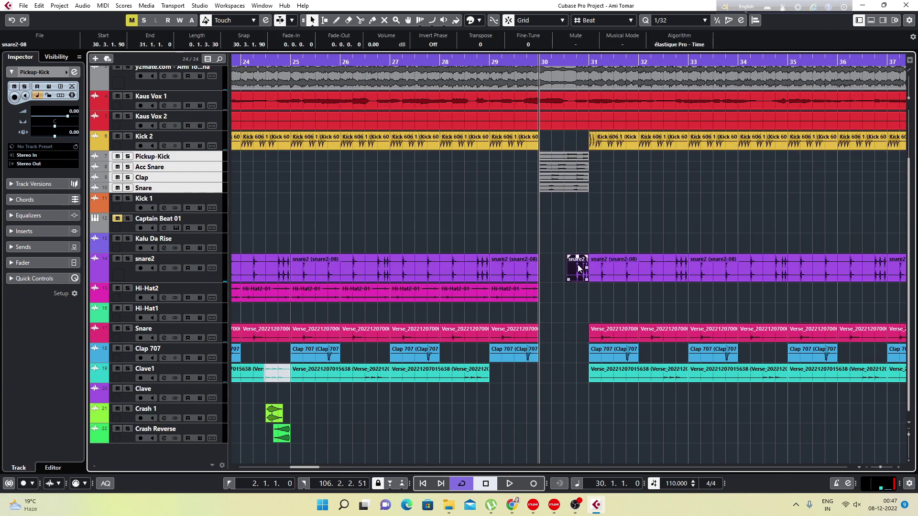
{"action": "key", "text": "space"}
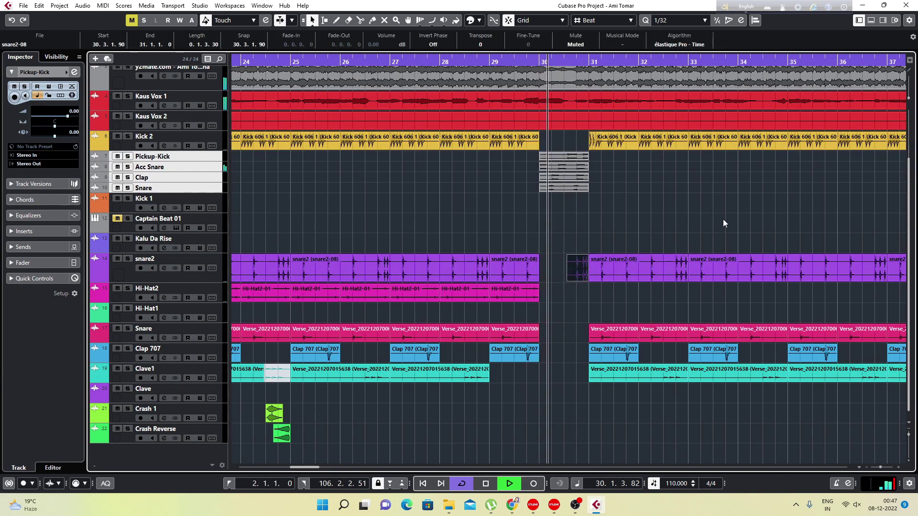
Split the snare2 clip at bars 42 and 43, delete the one-bar piece between and play the fill.
{"action": "key", "text": "g"}
{"action": "key", "text": "g"}
{"action": "key", "text": "g"}
{"action": "key", "text": "g"}
{"action": "key", "text": "g"}
{"action": "key", "text": "g"}
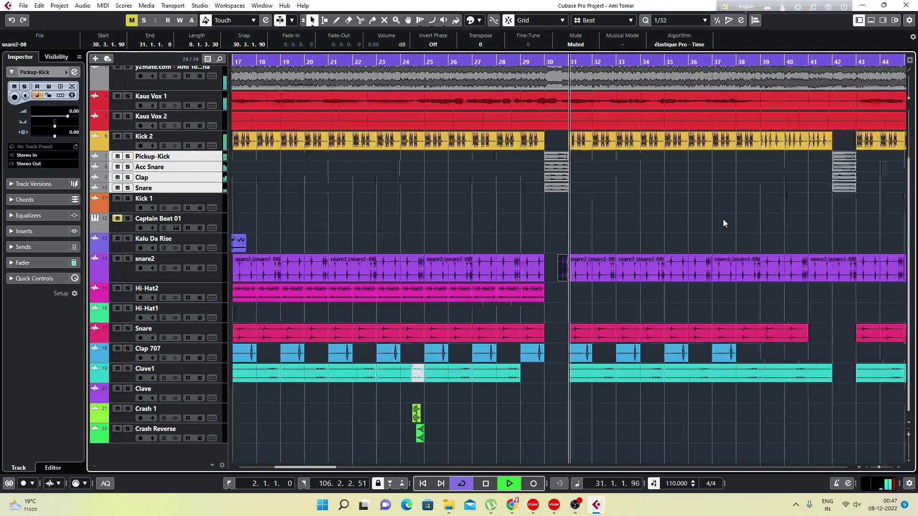
{"action": "key", "text": "g"}
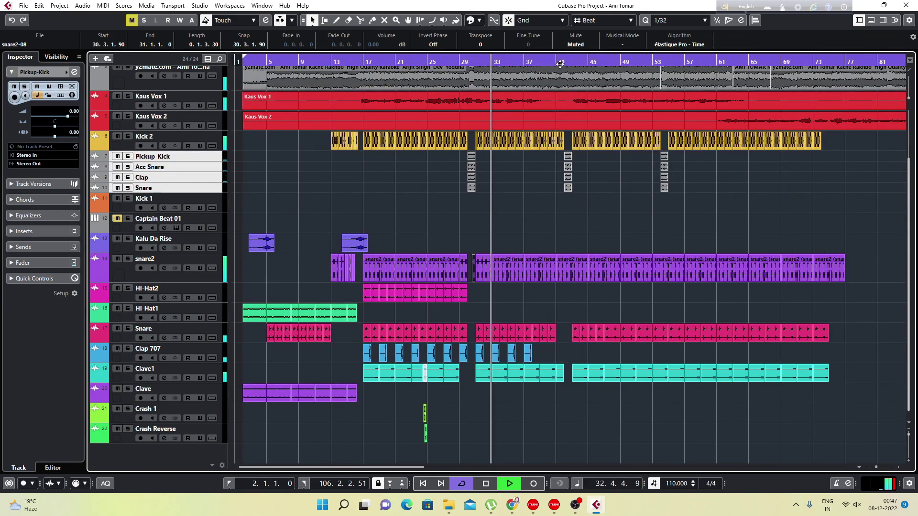
{"action": "left_click_drag", "start_coordinate": [559, 60], "coordinate": [554, 114]}
{"action": "key", "text": "space"}
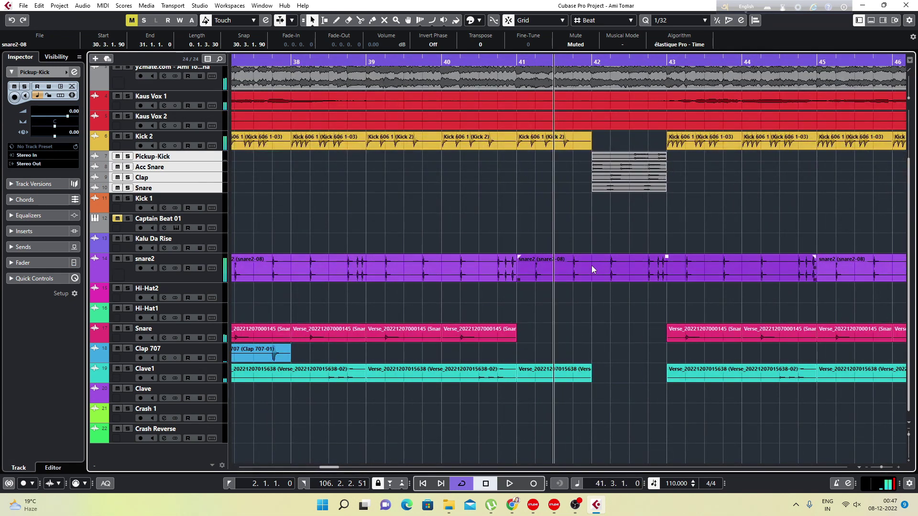
{"action": "left_click", "coordinate": [591, 265], "text": "alt"}
{"action": "left_click", "coordinate": [666, 268], "text": "alt"}
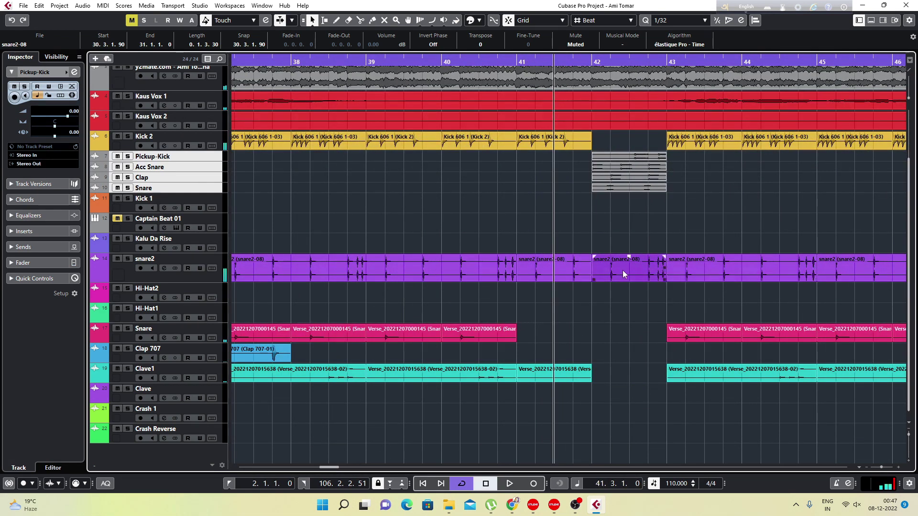
{"action": "left_click", "coordinate": [623, 273]}
{"action": "key", "text": "Delete"}
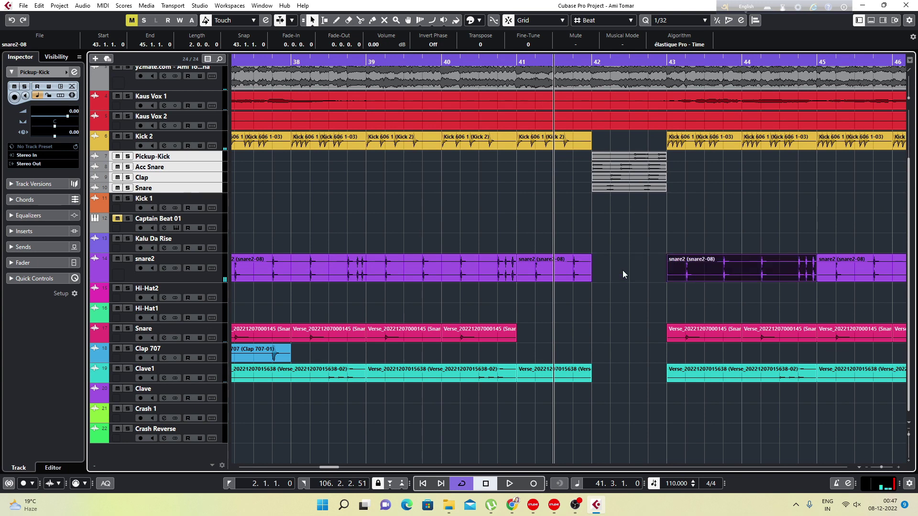
{"action": "key", "text": "space"}
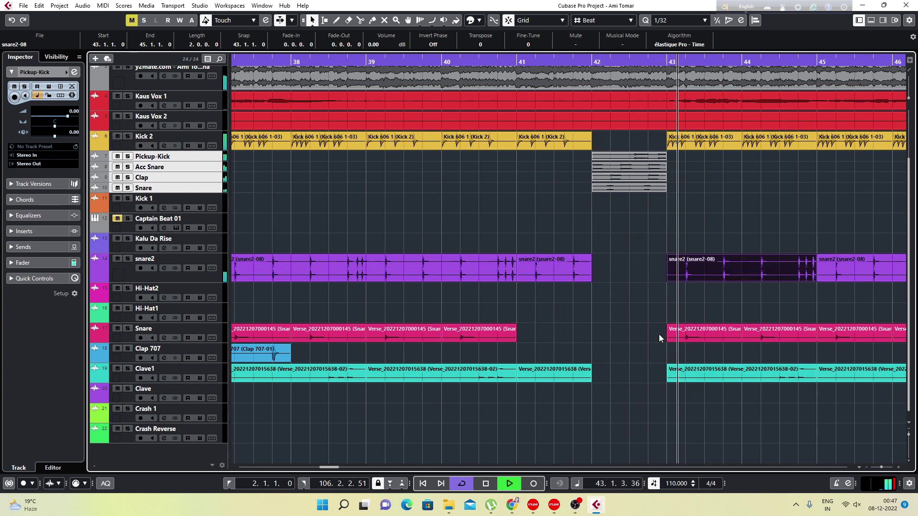
Split the snare2 clip at bars 54 and 55 and delete the one-bar piece under the fill.
{"action": "key", "text": "g"}
{"action": "key", "text": "g"}
{"action": "key", "text": "g"}
{"action": "key", "text": "g"}
{"action": "key", "text": "g"}
{"action": "key", "text": "g"}
{"action": "key", "text": "g"}
{"action": "key", "text": "g"}
{"action": "key", "text": "g"}
{"action": "key", "text": "g"}
{"action": "key", "text": "g"}
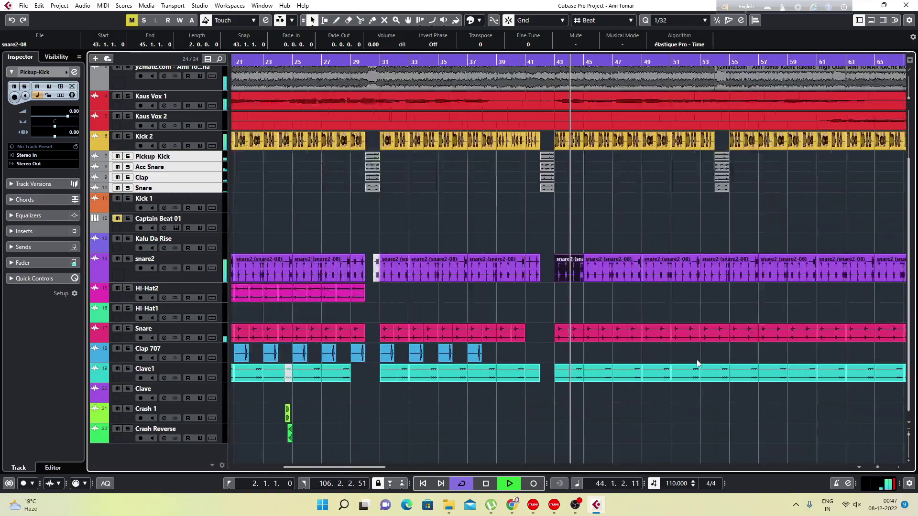
{"action": "key", "text": "space"}
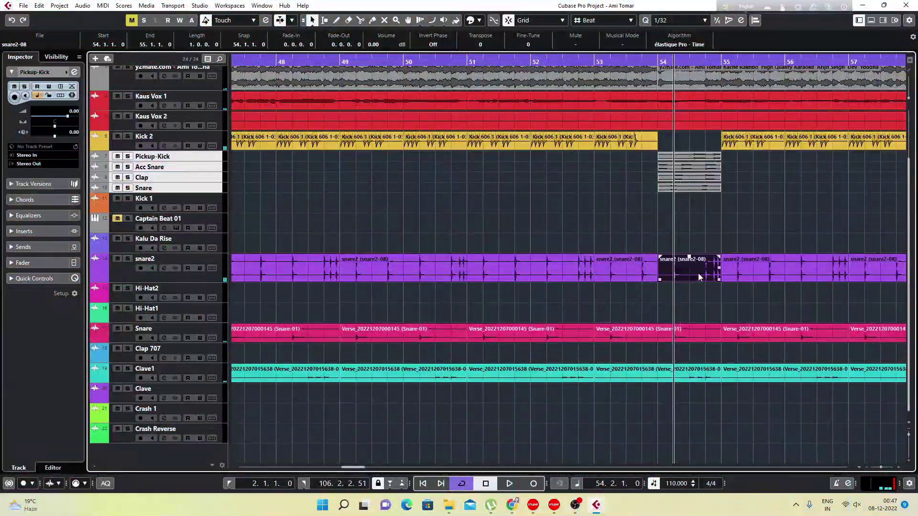
{"action": "key", "text": "Delete"}
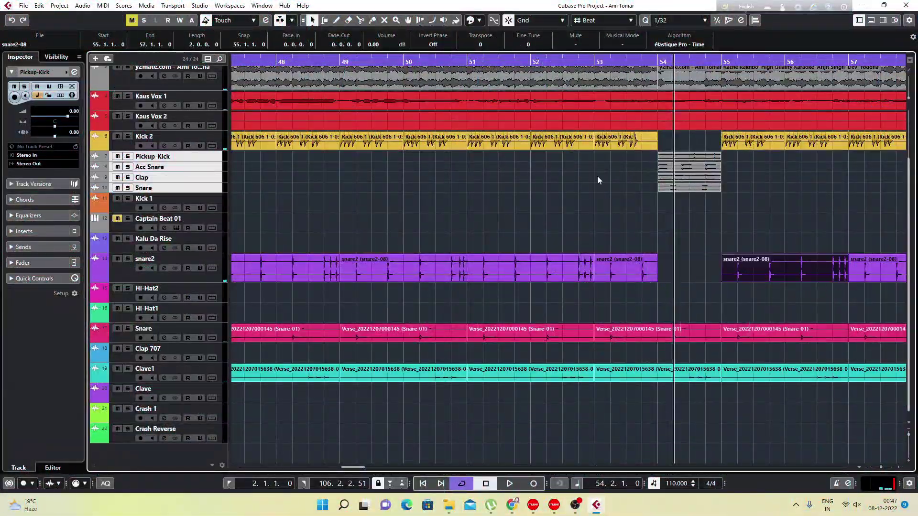
Split the Snare and Clave1 clips at bar 54 and delete both one-bar pieces before bar 55.
{"action": "left_click", "coordinate": [659, 337], "text": "alt"}
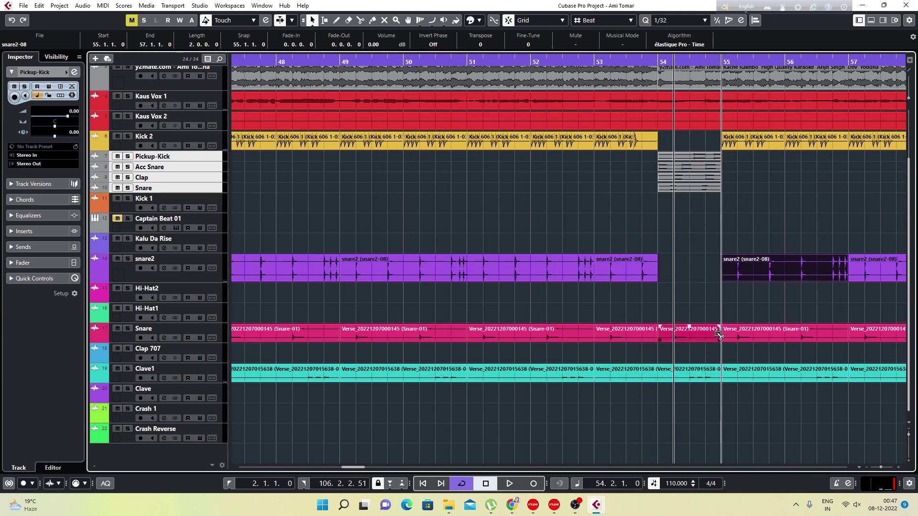
{"action": "left_click", "coordinate": [661, 375], "text": "alt"}
{"action": "left_click_drag", "start_coordinate": [692, 393], "coordinate": [686, 350]}
{"action": "left_click", "coordinate": [689, 327], "text": "shift"}
{"action": "key", "text": "Delete"}
{"action": "key", "text": "g"}
{"action": "key", "text": "g"}
{"action": "key", "text": "g"}
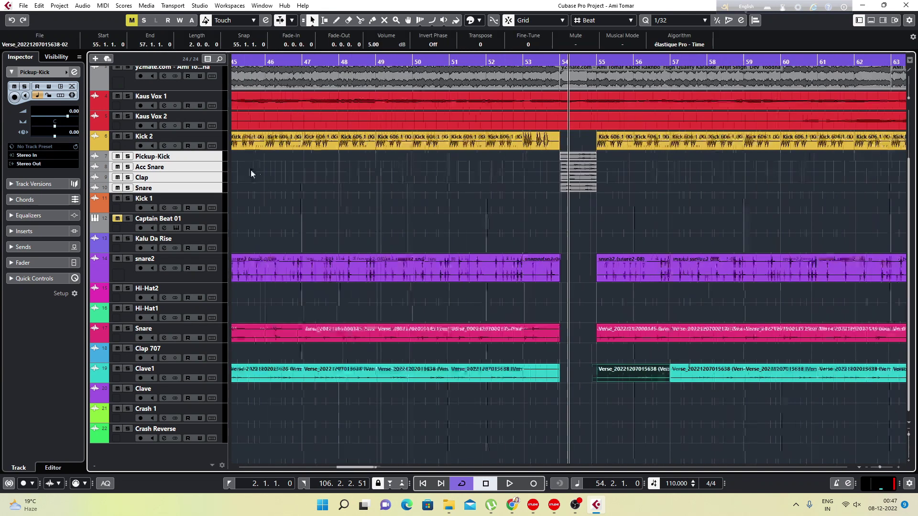
Play the arrangement through the drum fill around bar 54 to check the transition.
{"action": "left_click", "coordinate": [556, 60]}
{"action": "key", "text": "space"}
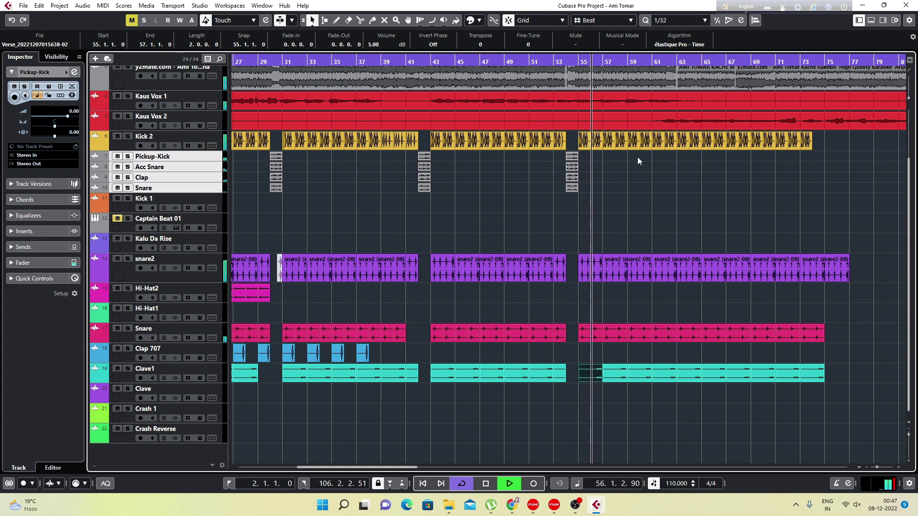
{"action": "key", "text": "g"}
{"action": "key", "text": "g"}
{"action": "key", "text": "g"}
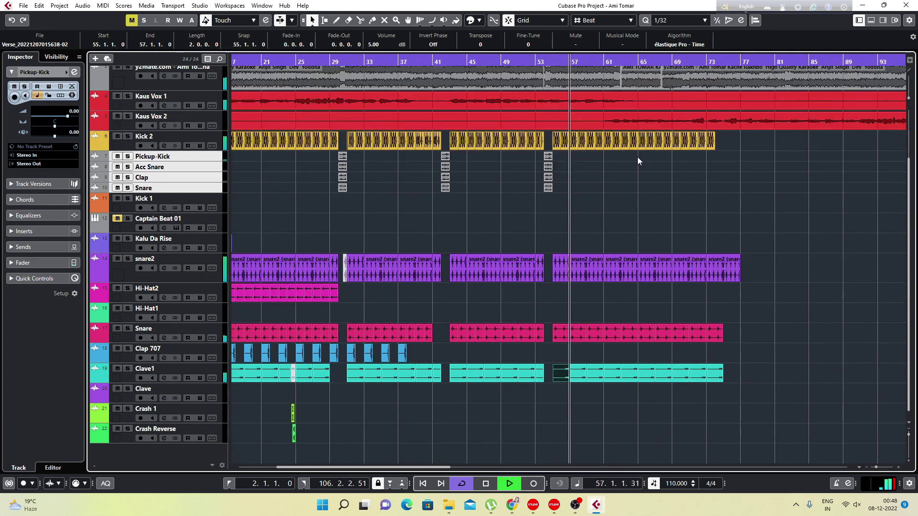
{"action": "key", "text": "g"}
{"action": "key", "text": "g"}
{"action": "key", "text": "space"}
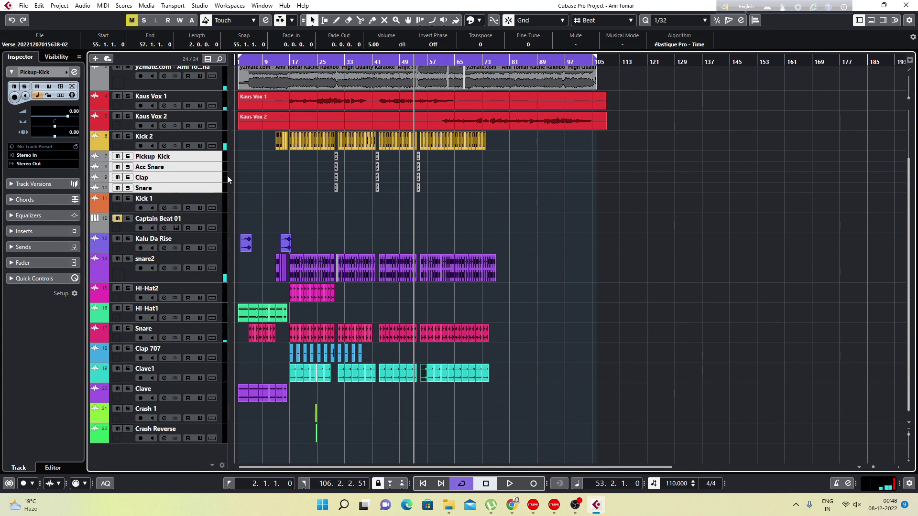
Color the Pickup-Kick, Acc Snare, Clap and Snare fill tracks orange, matching Kick 1, and clear the event selection.
{"action": "left_click", "coordinate": [102, 159]}
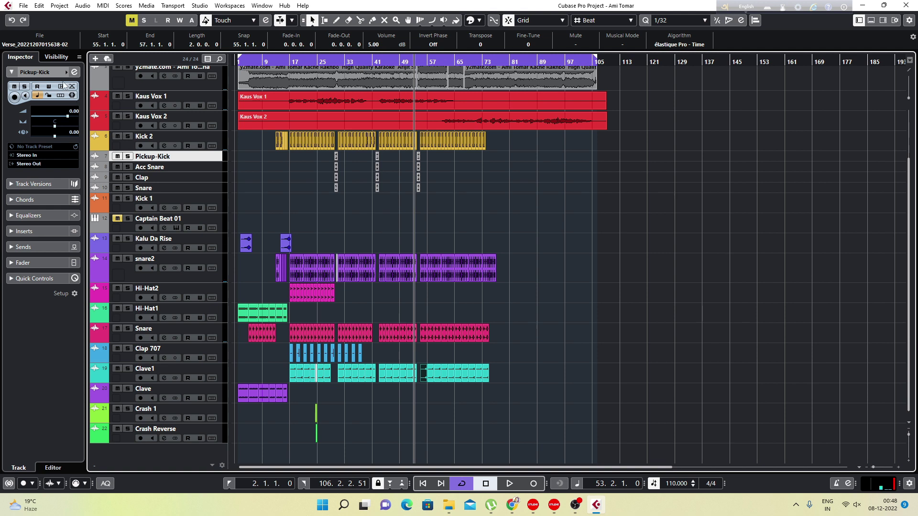
{"action": "left_click", "coordinate": [66, 73]}
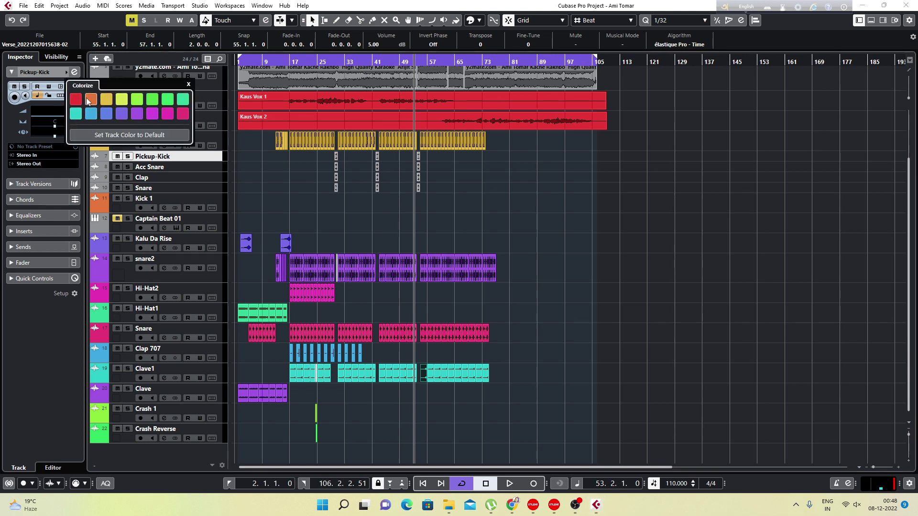
{"action": "left_click", "coordinate": [163, 167]}
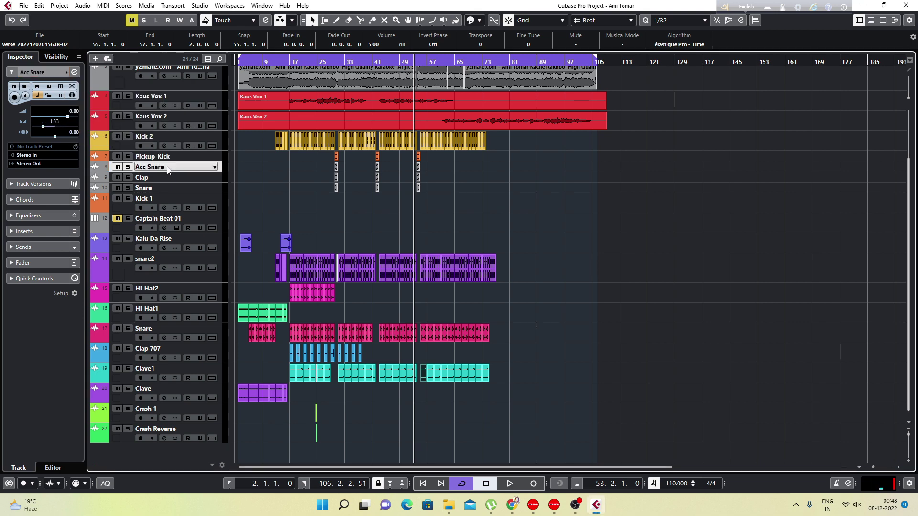
{"action": "left_click", "coordinate": [67, 73]}
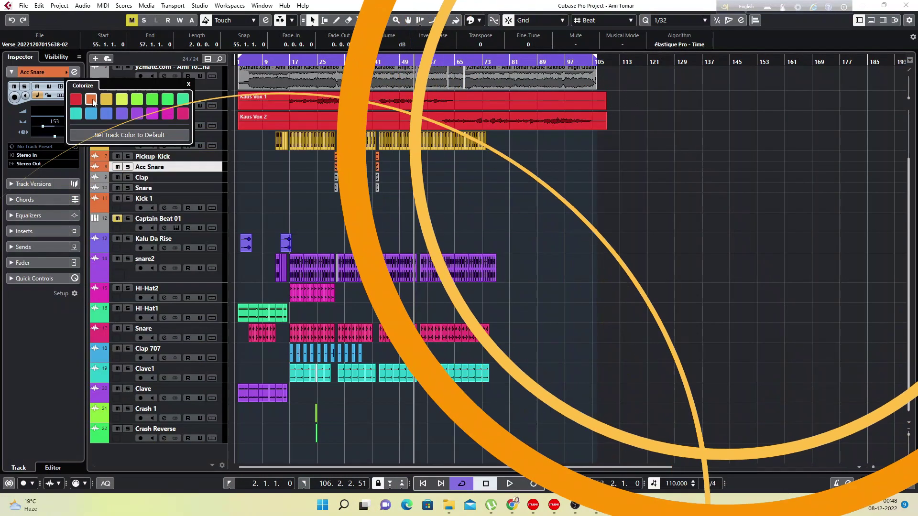
{"action": "left_click", "coordinate": [163, 177]}
{"action": "left_click", "coordinate": [66, 73]}
{"action": "left_click", "coordinate": [91, 100]}
{"action": "left_click", "coordinate": [197, 188]}
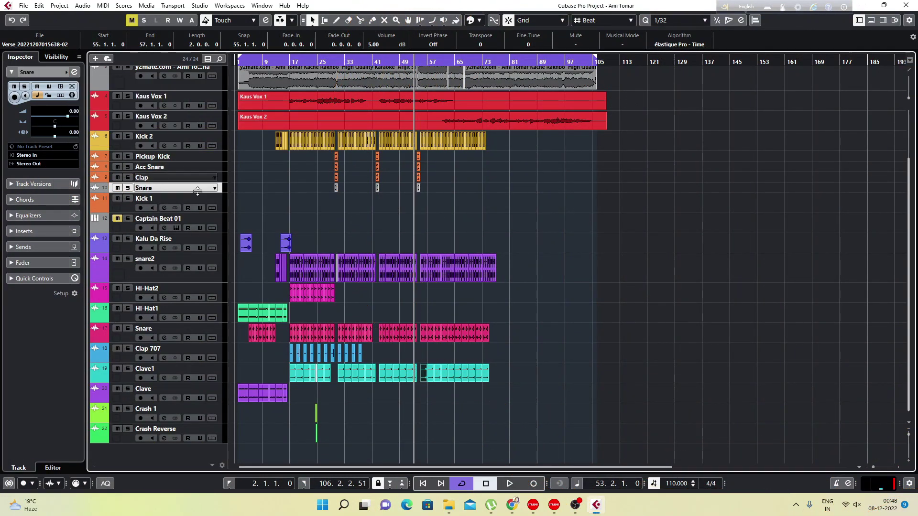
{"action": "left_click", "coordinate": [65, 72]}
{"action": "left_click", "coordinate": [256, 190]}
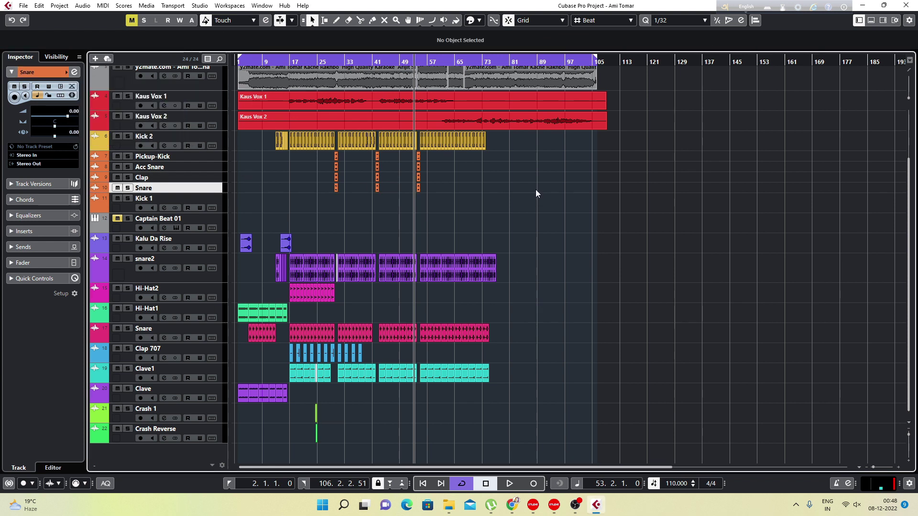
Audition the passage from bar 69 repeatedly to locate the spot for the next drum fill.
{"action": "left_click", "coordinate": [469, 59]}
{"action": "left_click_drag", "start_coordinate": [469, 59], "coordinate": [464, 76]}
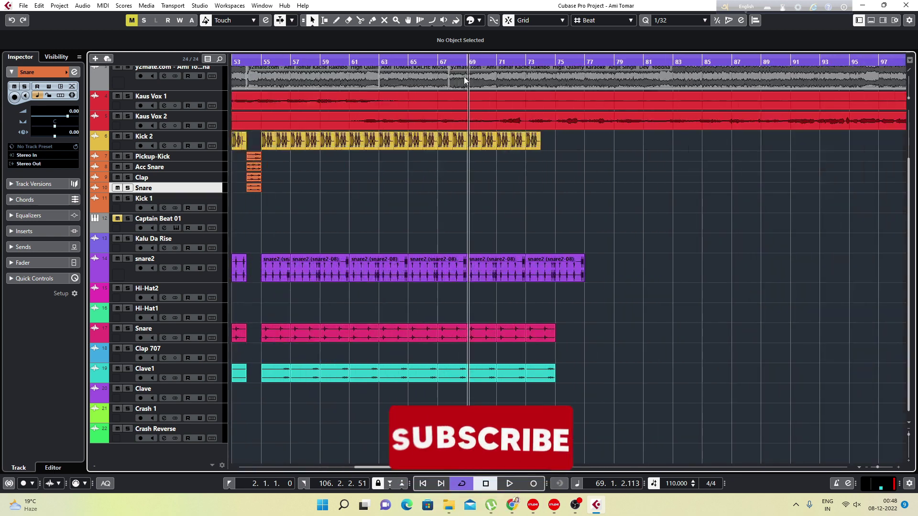
{"action": "key", "text": "space"}
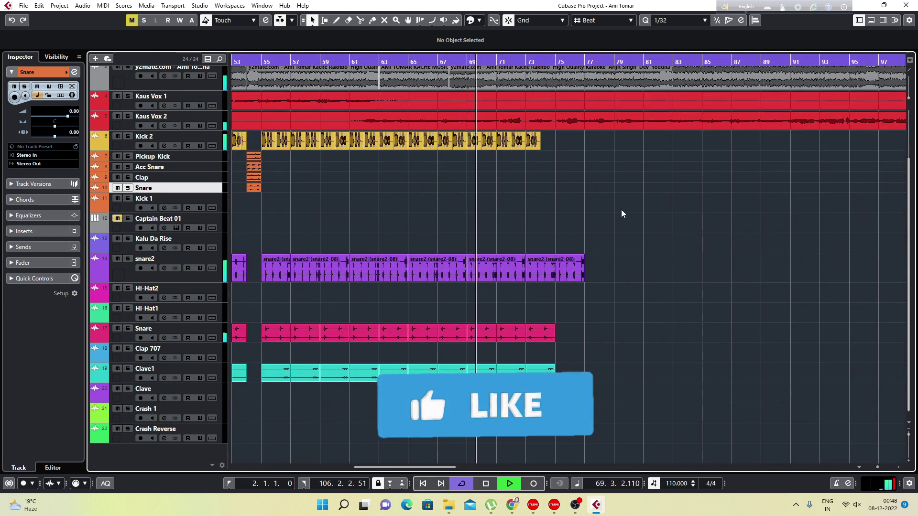
{"action": "key", "text": "space"}
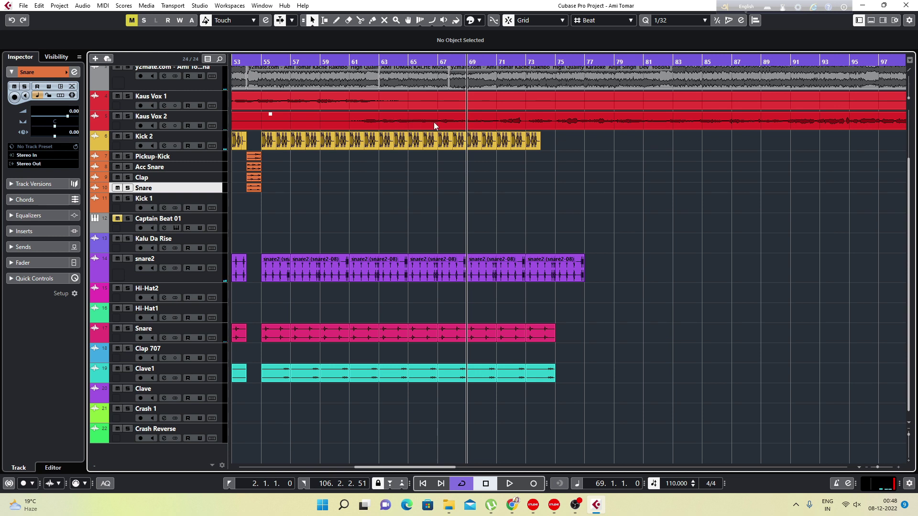
{"action": "key", "text": "space"}
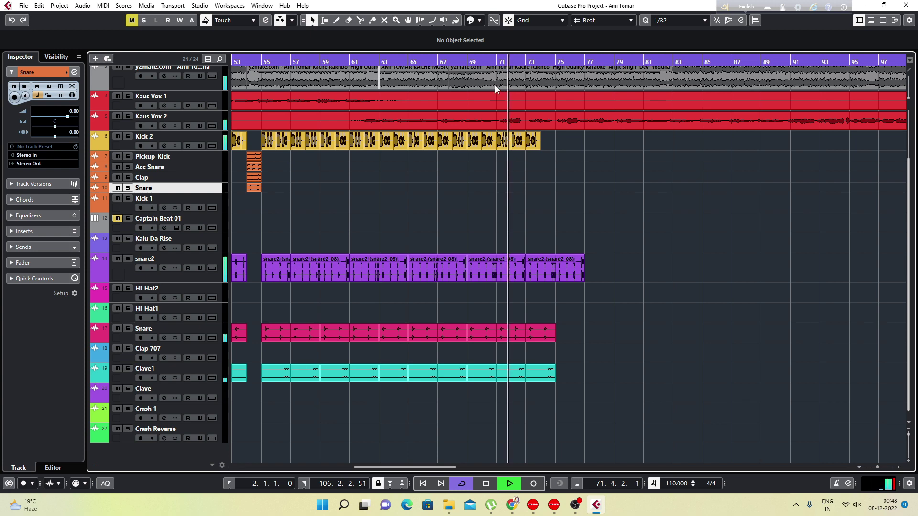
{"action": "key", "text": "space"}
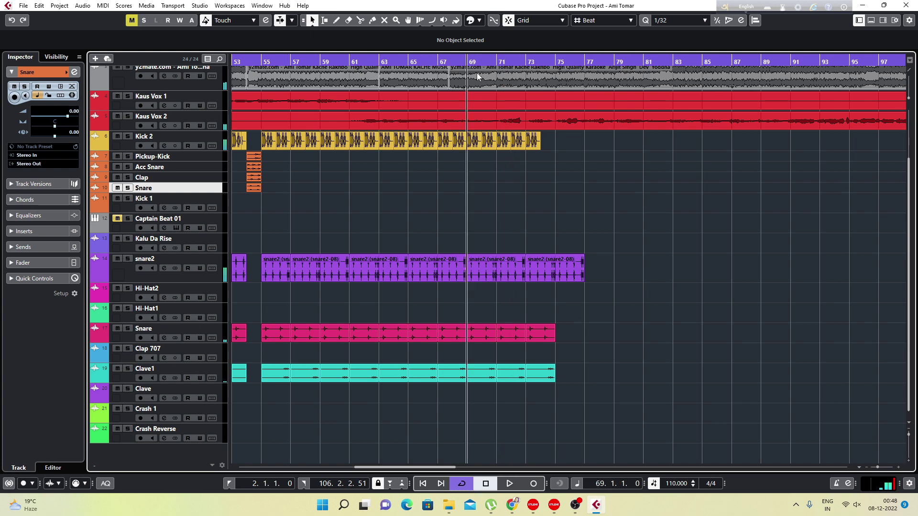
{"action": "left_click_drag", "start_coordinate": [473, 62], "coordinate": [469, 75]}
{"action": "key", "text": "space"}
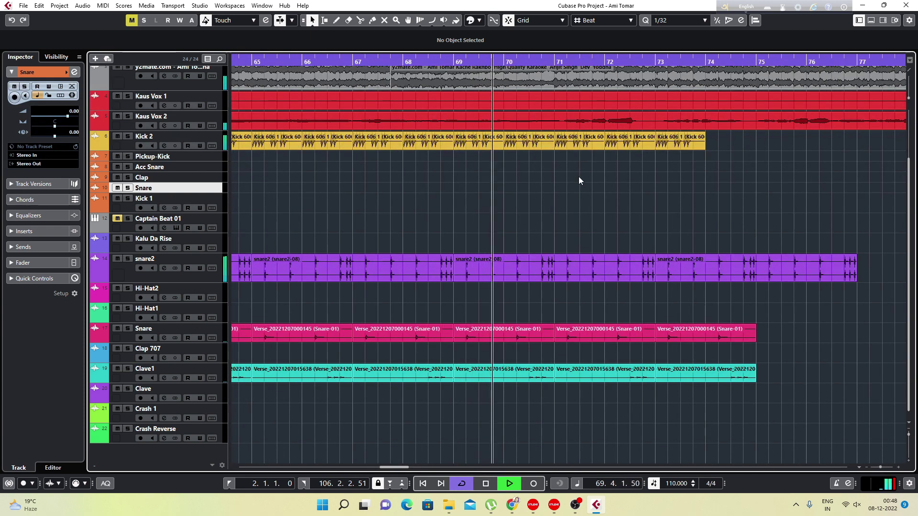
{"action": "key", "text": "space"}
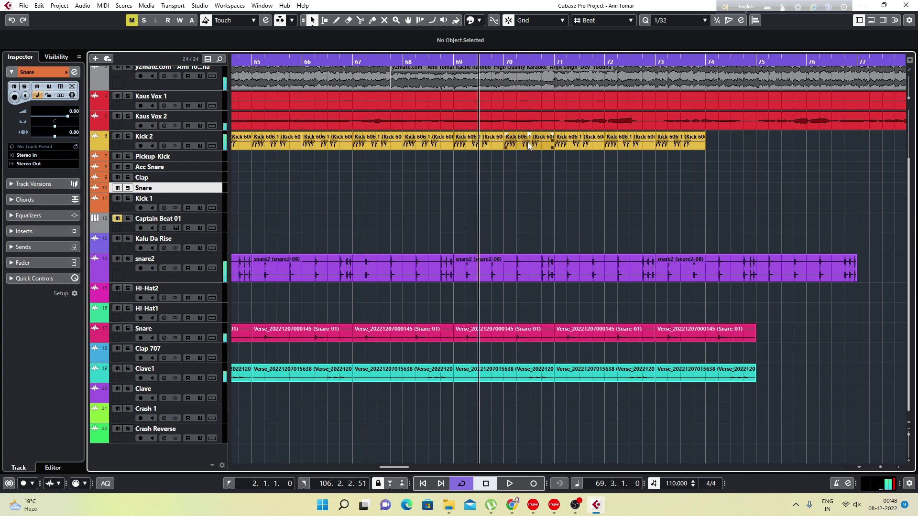
Delete the Kick 2 event at bar 70 and play back the resulting gap.
{"action": "left_click", "coordinate": [529, 145]}
{"action": "key", "text": "Delete"}
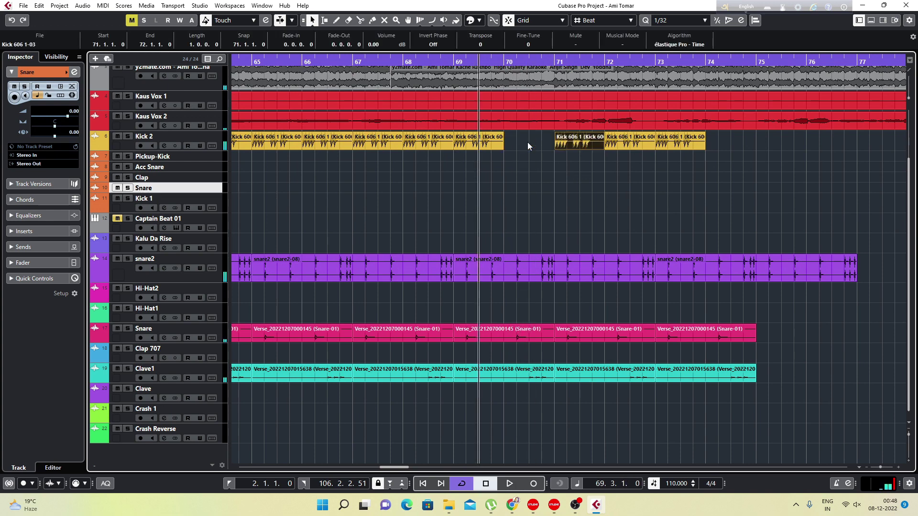
{"action": "left_click", "coordinate": [522, 268]}
{"action": "key", "text": "space"}
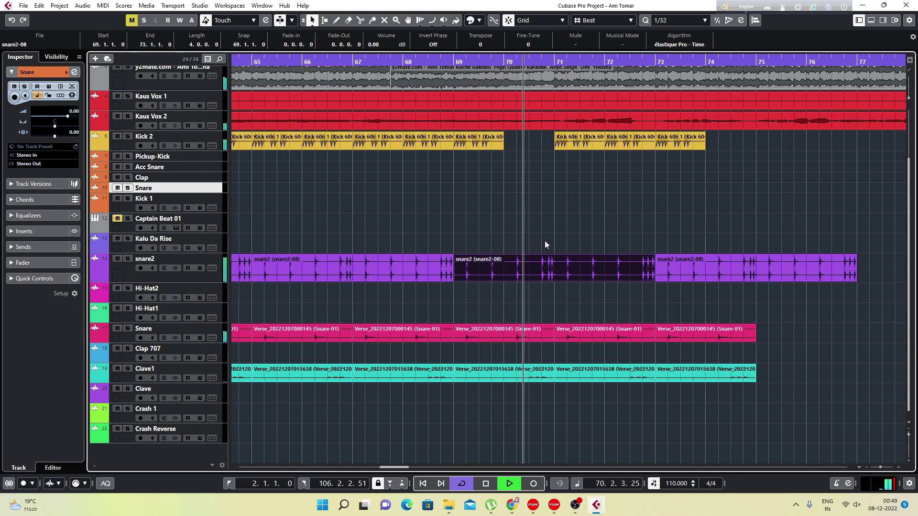
{"action": "key", "text": "space"}
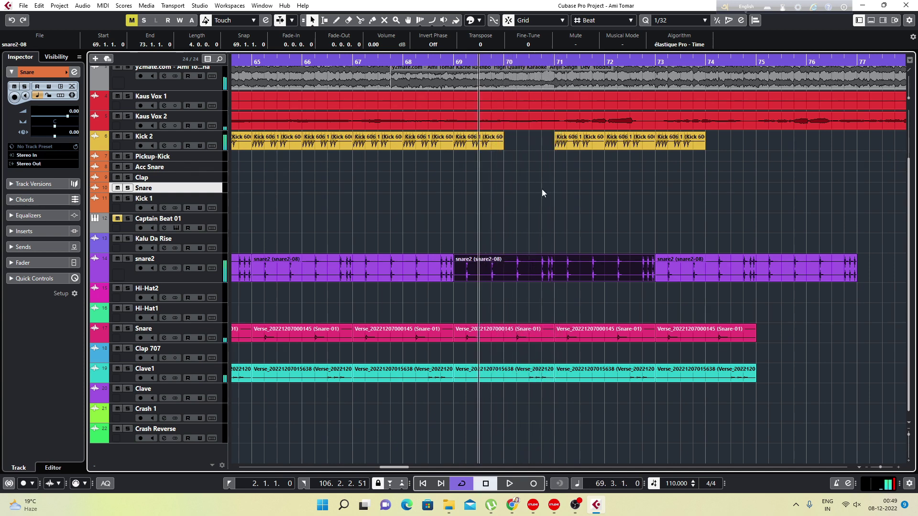
Split the snare2, Snare and Clave1 events at bars 70 and 71 and delete the one-bar pieces in between.
{"action": "left_click", "coordinate": [510, 268], "text": "alt"}
{"action": "left_click", "coordinate": [554, 269], "text": "alt"}
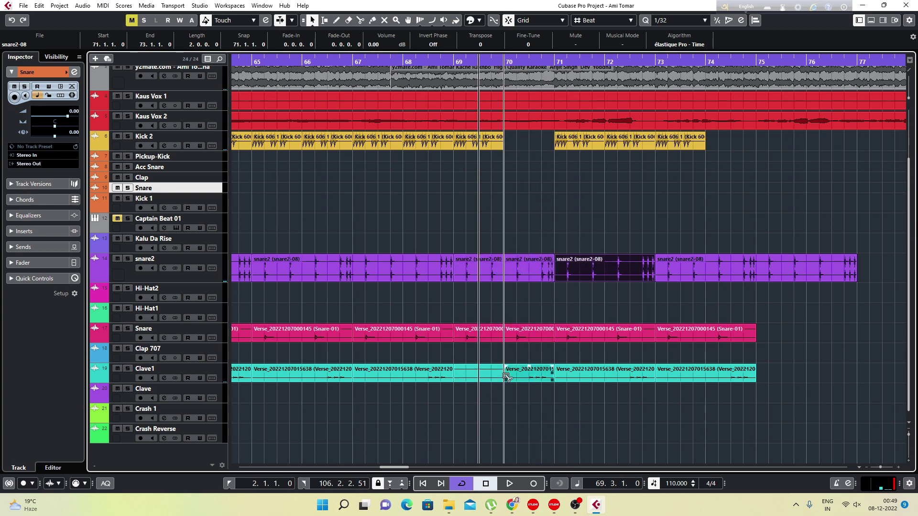
{"action": "left_click_drag", "start_coordinate": [541, 394], "coordinate": [532, 378]}
{"action": "left_click_drag", "start_coordinate": [526, 265], "coordinate": [525, 266]}
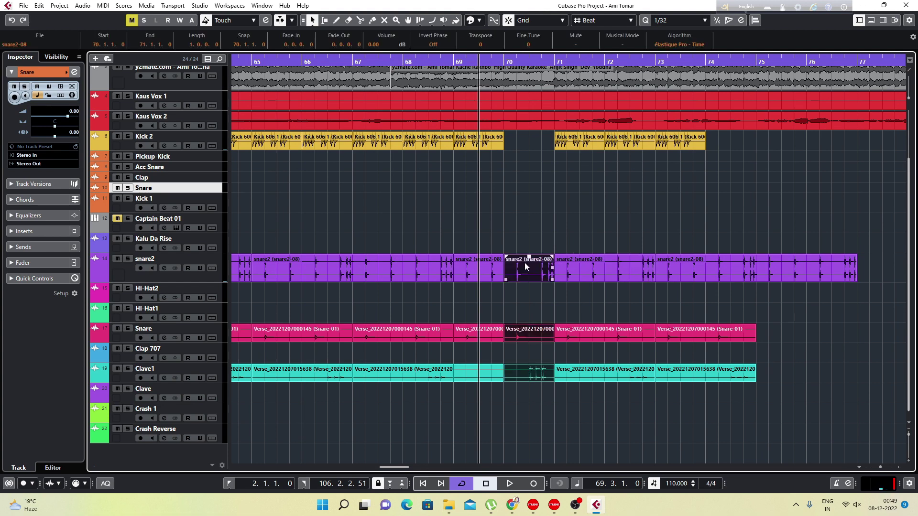
{"action": "key", "text": "Delete"}
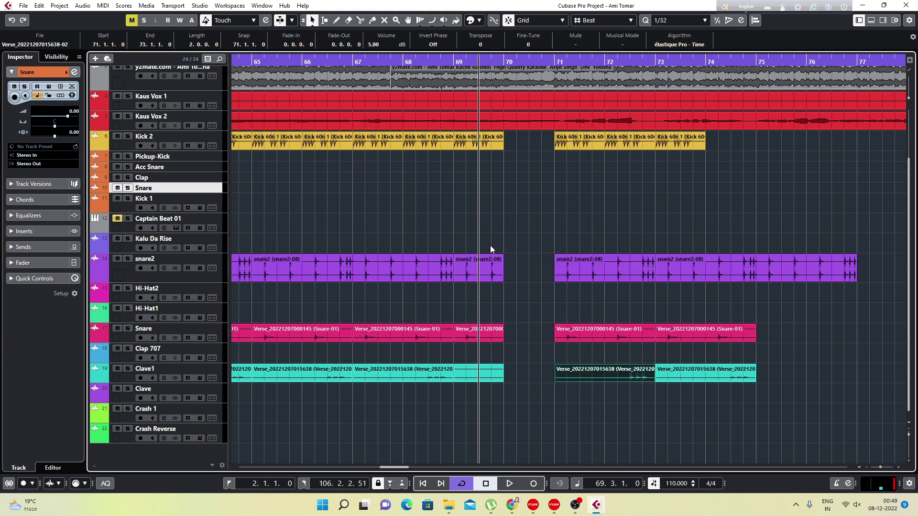
Copy the four-track drum fill (Pickup-Kick, Acc Snare, Clap, Snare) from bar 54 into the gap at bar 70.
{"action": "key", "text": "g"}
{"action": "key", "text": "g"}
{"action": "key", "text": "g"}
{"action": "key", "text": "g"}
{"action": "key", "text": "g"}
{"action": "key", "text": "g"}
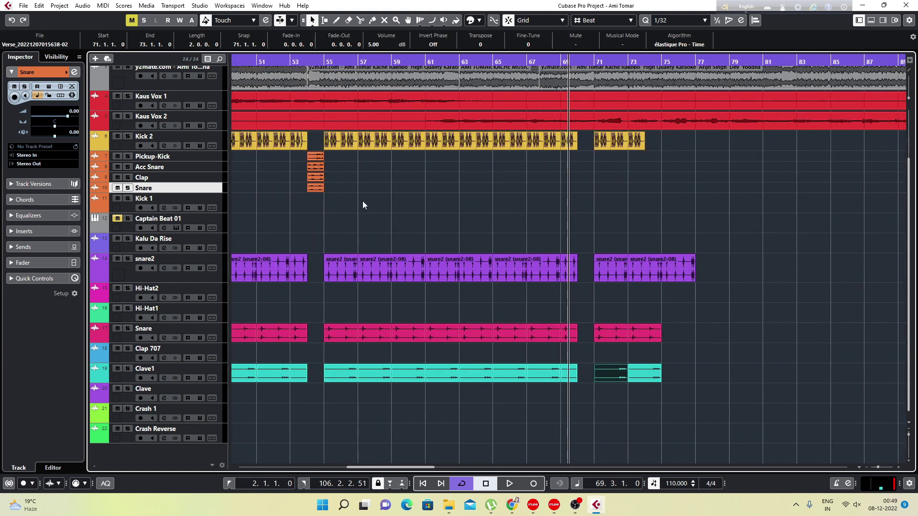
{"action": "left_click_drag", "start_coordinate": [360, 199], "coordinate": [585, 157]}
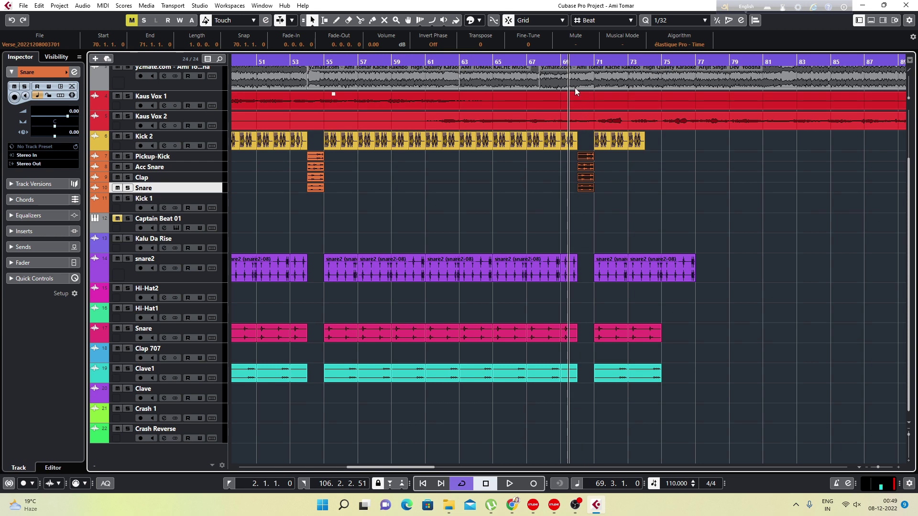
Play back the copied fill at bar 70 from a bar or two before it.
{"action": "left_click_drag", "start_coordinate": [576, 62], "coordinate": [550, 79]}
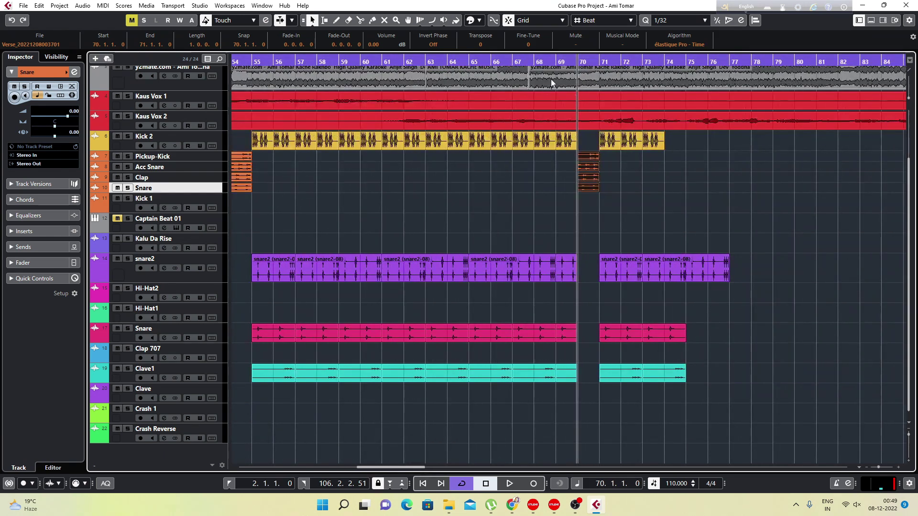
{"action": "key", "text": "space"}
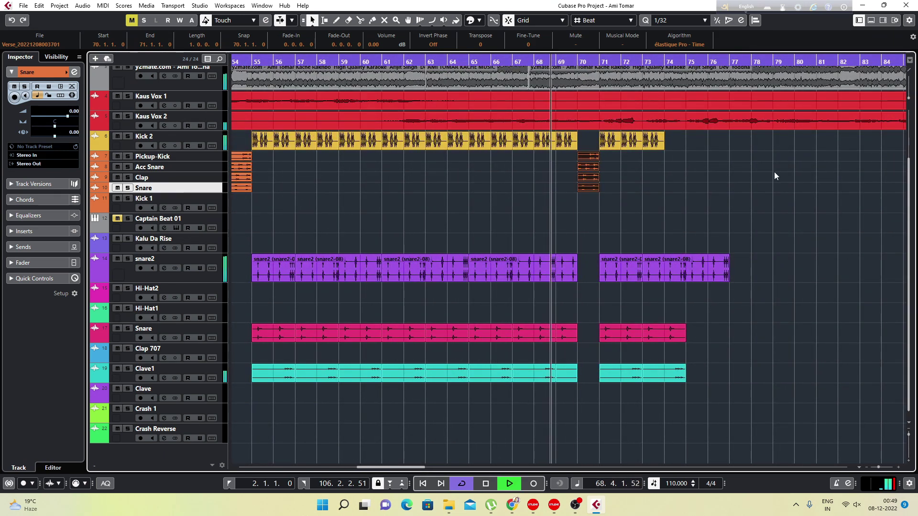
{"action": "left_click", "coordinate": [774, 172]}
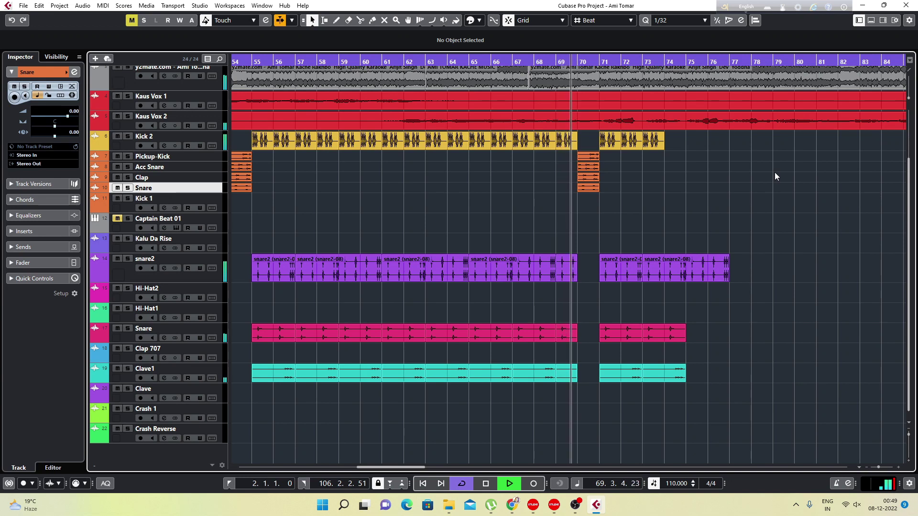
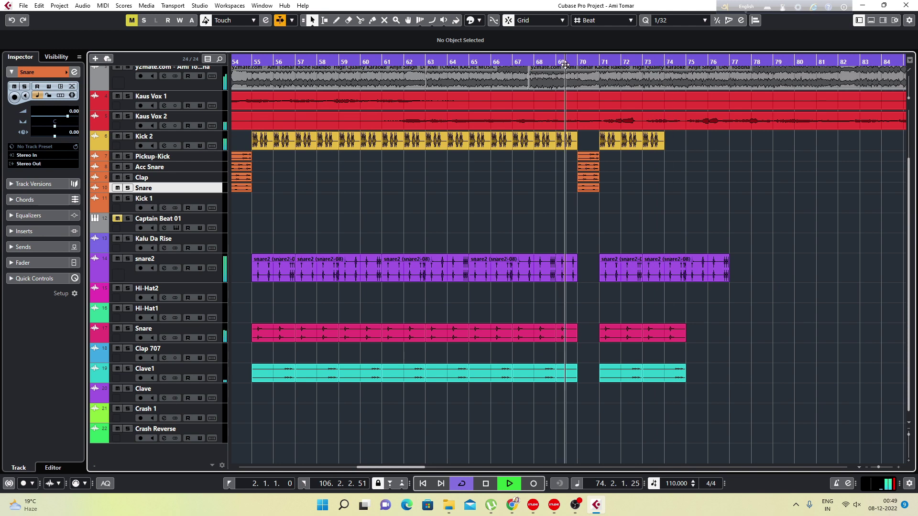
{"action": "key", "text": "space"}
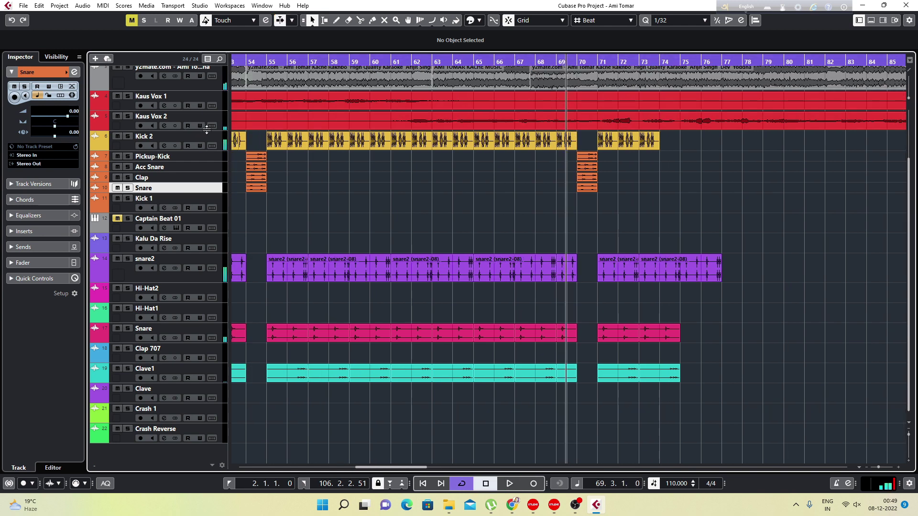
Enlarge the Kaus Vox 2 track's height and play the vocal against the fill at bar 70.
{"action": "left_click_drag", "start_coordinate": [207, 130], "coordinate": [195, 188]}
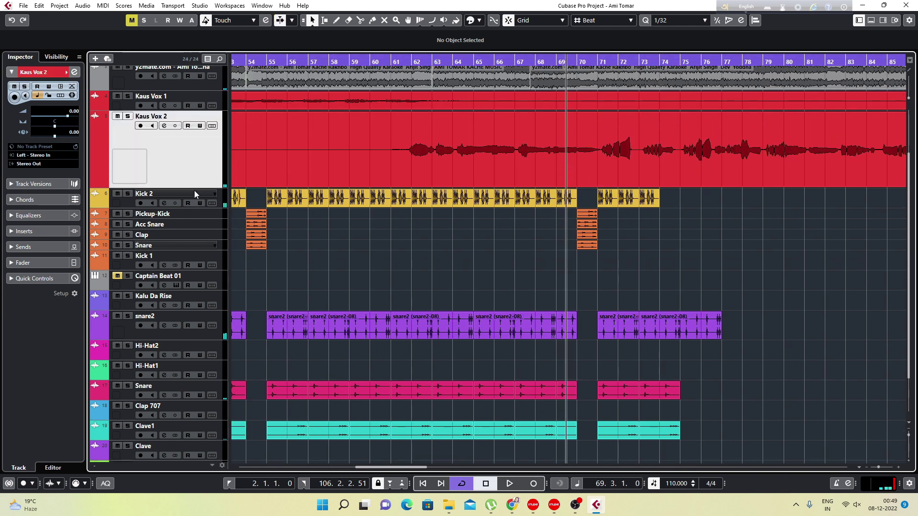
{"action": "key", "text": "space"}
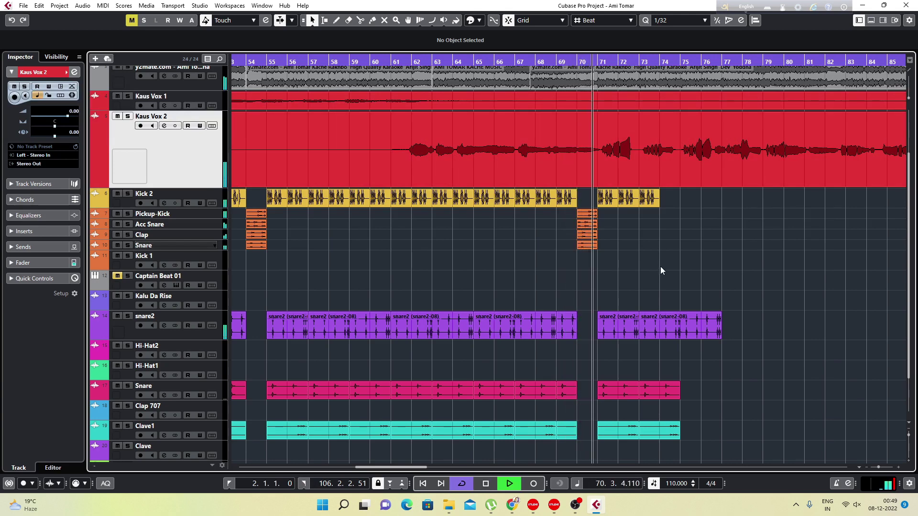
{"action": "key", "text": "space"}
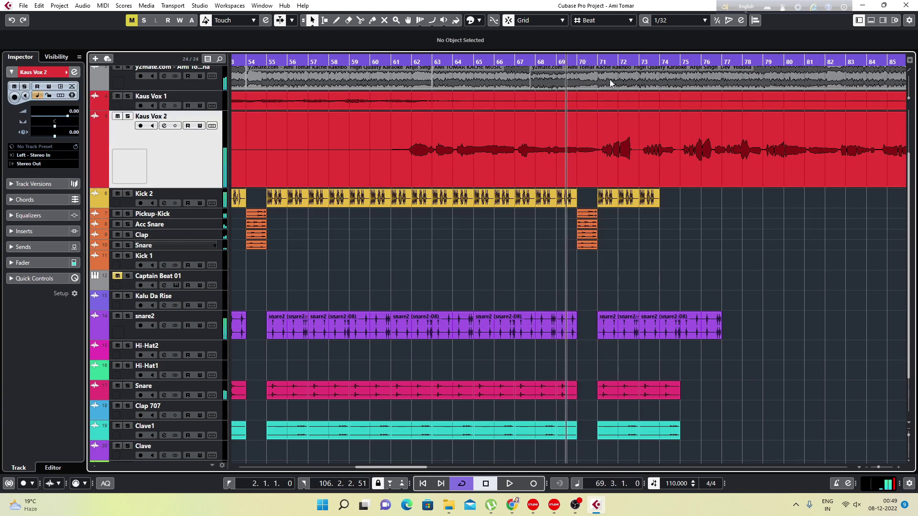
Examine the Kaus Vox 2 waveform around bar 71, positioning the playhead where the vocal phrase enters after the fill.
{"action": "left_click_drag", "start_coordinate": [598, 61], "coordinate": [596, 88]}
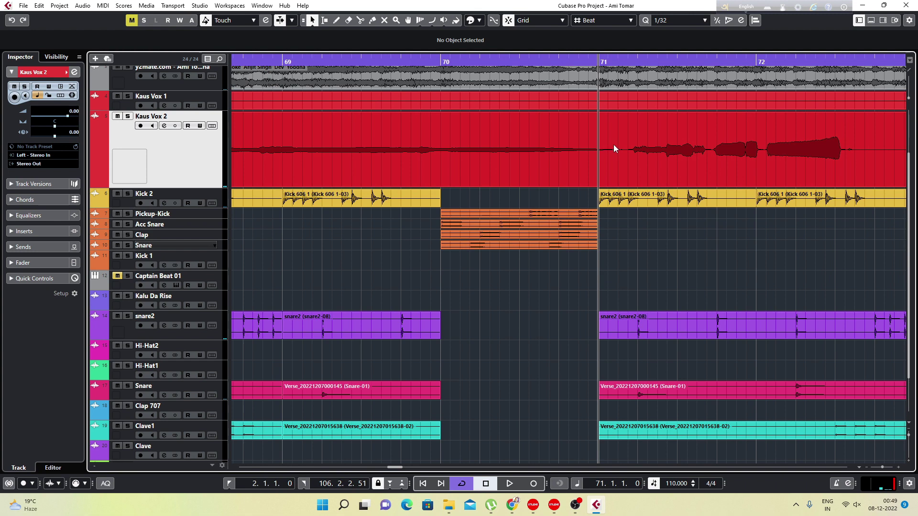
{"action": "key", "text": "g"}
{"action": "key", "text": "g"}
{"action": "key", "text": "g"}
{"action": "key", "text": "g"}
{"action": "key", "text": "g"}
{"action": "key", "text": "g"}
{"action": "key", "text": "g"}
{"action": "key", "text": "g"}
{"action": "key", "text": "g"}
{"action": "key", "text": "g"}
{"action": "key", "text": "g"}
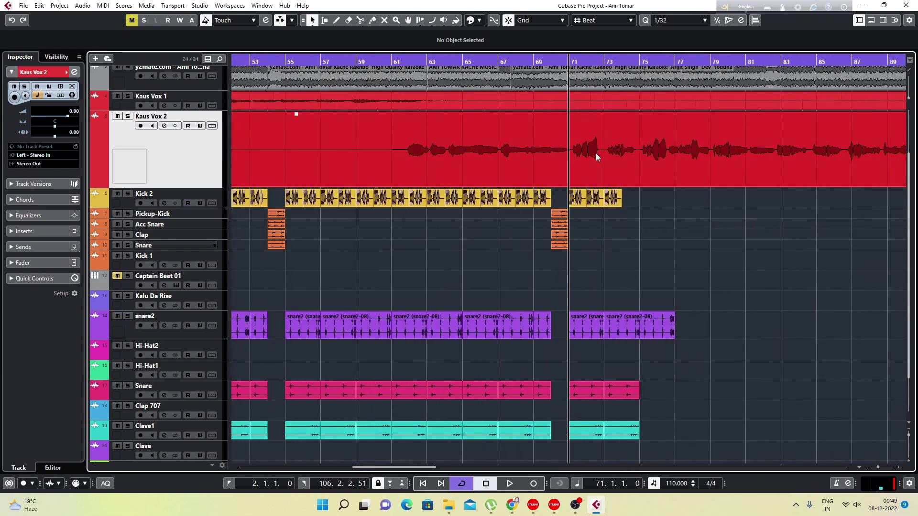
{"action": "left_click_drag", "start_coordinate": [577, 63], "coordinate": [579, 81]}
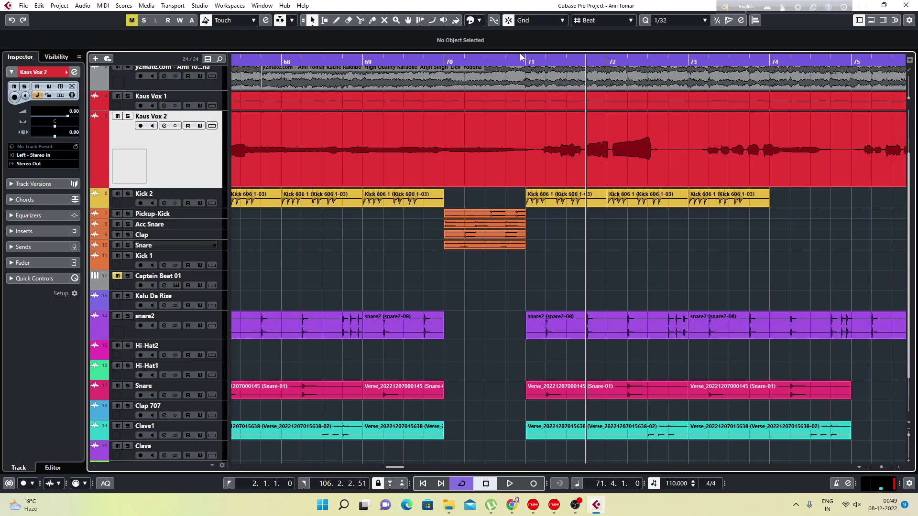
With the grid type set to Use Quantize, split the Kaus Vox 2 vocal at 71.1.4 and move its later part onto Kaus Vox 1.
{"action": "left_click", "coordinate": [576, 20]}
{"action": "left_click", "coordinate": [615, 54]}
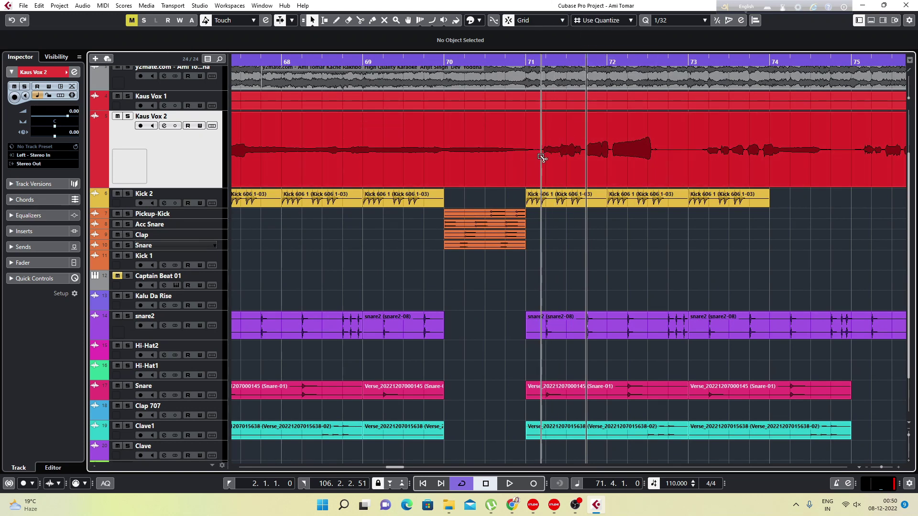
{"action": "left_click_drag", "start_coordinate": [574, 138], "coordinate": [575, 106]}
Move the split vocal part on Kaus Vox 1 earlier so it starts at 70.4.4.76.
{"action": "key", "text": "g"}
{"action": "key", "text": "g"}
{"action": "key", "text": "g"}
{"action": "key", "text": "g"}
{"action": "key", "text": "g"}
{"action": "key", "text": "g"}
{"action": "key", "text": "g"}
{"action": "key", "text": "g"}
{"action": "key", "text": "g"}
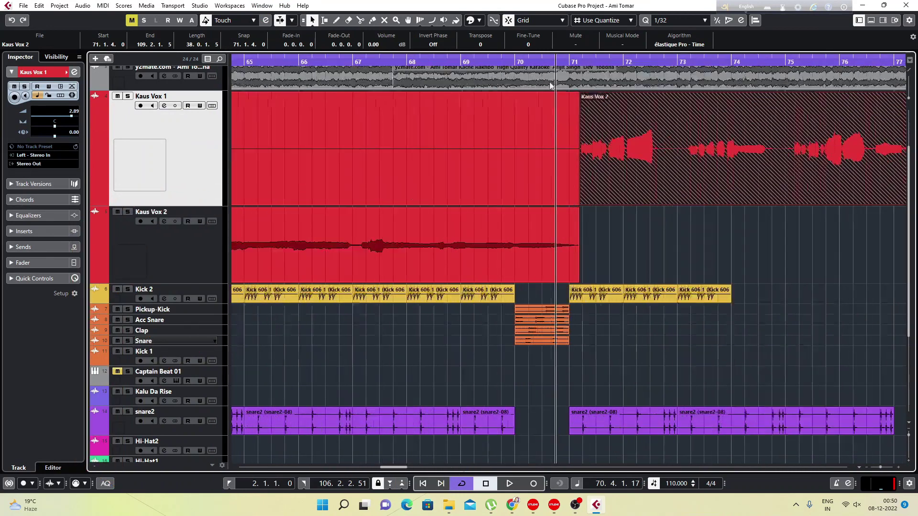
{"action": "left_click_drag", "start_coordinate": [631, 152], "coordinate": [635, 150]}
{"action": "left_click_drag", "start_coordinate": [572, 62], "coordinate": [565, 89]}
{"action": "left_click_drag", "start_coordinate": [650, 128], "coordinate": [637, 134]}
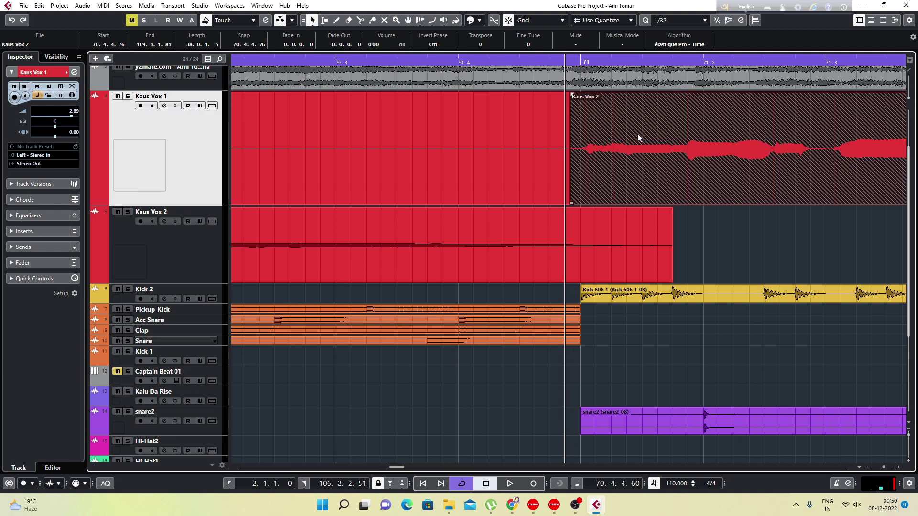
Play the moved vocal part against the drums from just before bar 71.
{"action": "key", "text": "g"}
{"action": "key", "text": "g"}
{"action": "key", "text": "g"}
{"action": "key", "text": "g"}
{"action": "key", "text": "g"}
{"action": "key", "text": "g"}
{"action": "key", "text": "g"}
{"action": "key", "text": "g"}
{"action": "left_click", "coordinate": [546, 62]}
{"action": "key", "text": "space"}
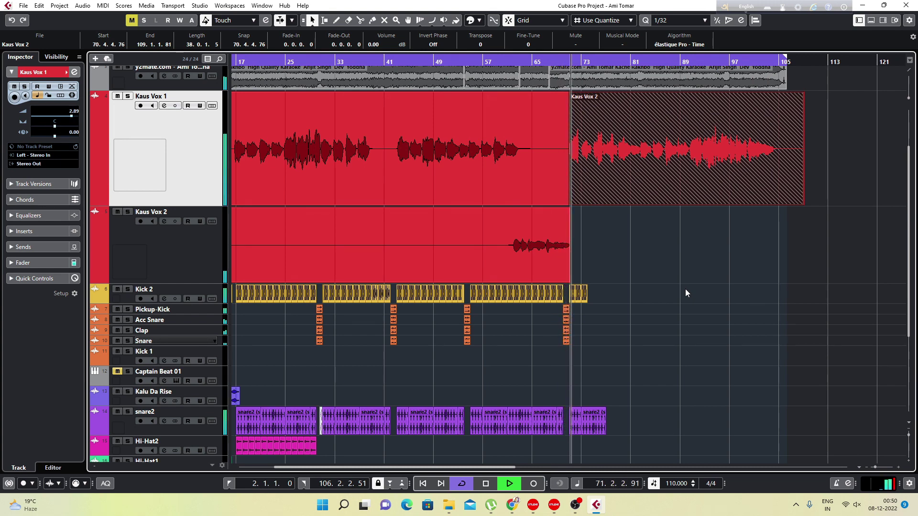
{"action": "key", "text": "space"}
Move the split vocal part on Kaus Vox 1 slightly past bar 71, starting at 71.1.1.18.
{"action": "left_click", "coordinate": [567, 61]}
{"action": "key", "text": "h"}
{"action": "key", "text": "h"}
{"action": "key", "text": "h"}
{"action": "key", "text": "h"}
{"action": "key", "text": "h"}
{"action": "key", "text": "h"}
{"action": "key", "text": "h"}
{"action": "left_click_drag", "start_coordinate": [591, 62], "coordinate": [594, 88]}
{"action": "left_click_drag", "start_coordinate": [641, 114], "coordinate": [676, 135]}
Play the fill at bar 70 into the vocal entry repeatedly to check the timing.
{"action": "key", "text": "space"}
{"action": "key", "text": "space"}
{"action": "key", "text": "space"}
{"action": "key", "text": "space"}
{"action": "key", "text": "space"}
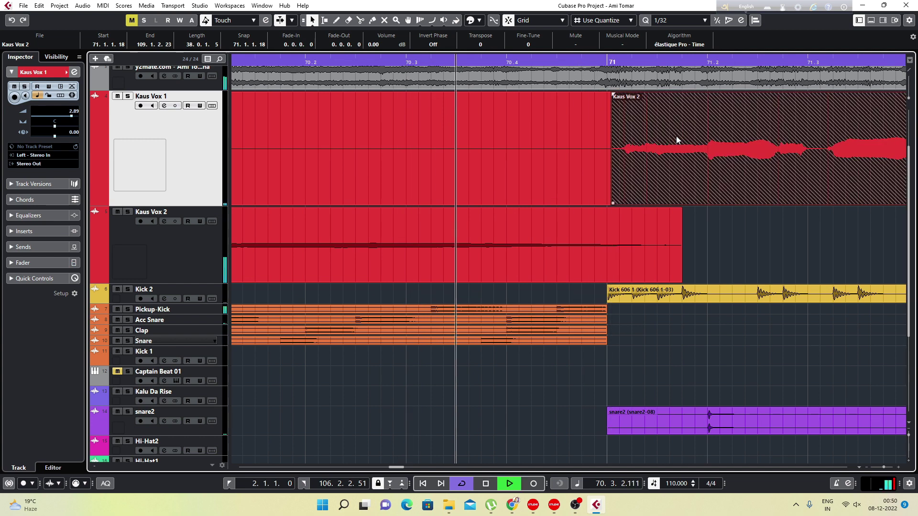
{"action": "key", "text": "space"}
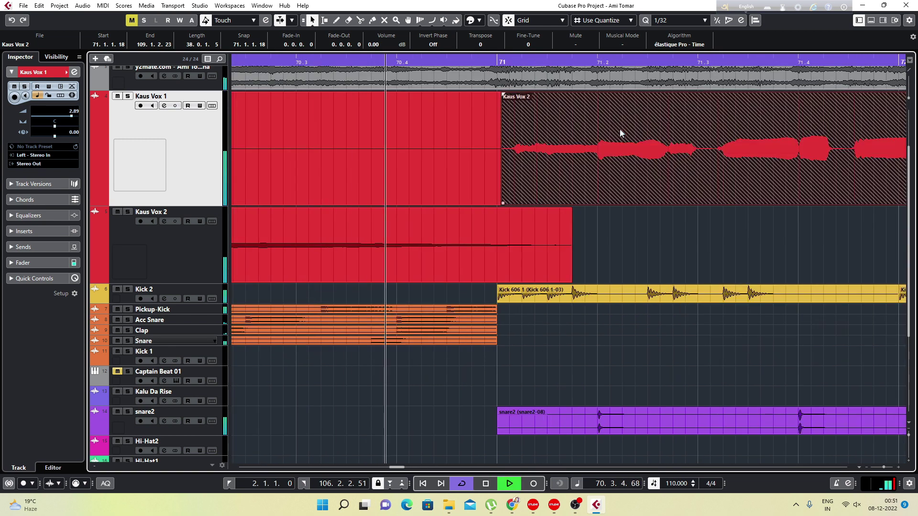
Nudge the vocal part on Kaus Vox 1 to start at 71.1.1.57 and play back its entry.
{"action": "left_click_drag", "start_coordinate": [568, 125], "coordinate": [564, 125]}
{"action": "key", "text": "space"}
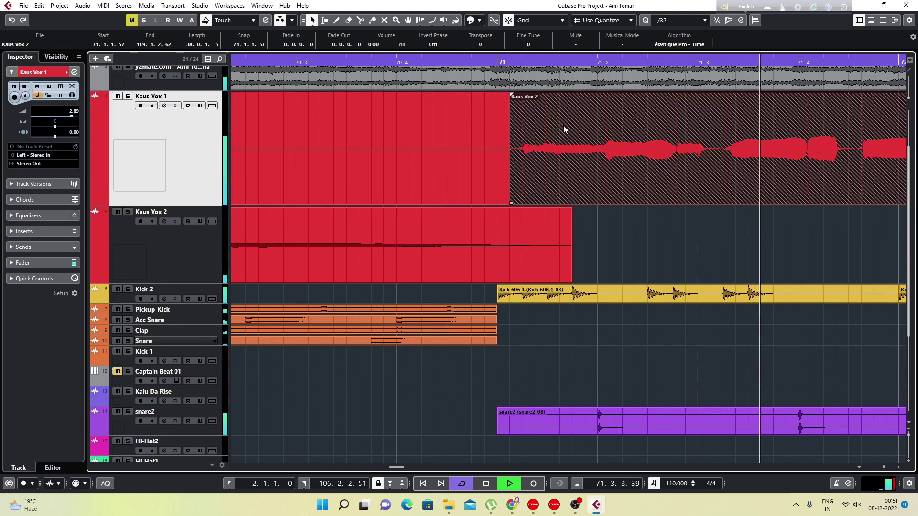
{"action": "key", "text": "space"}
{"action": "key", "text": "space"}
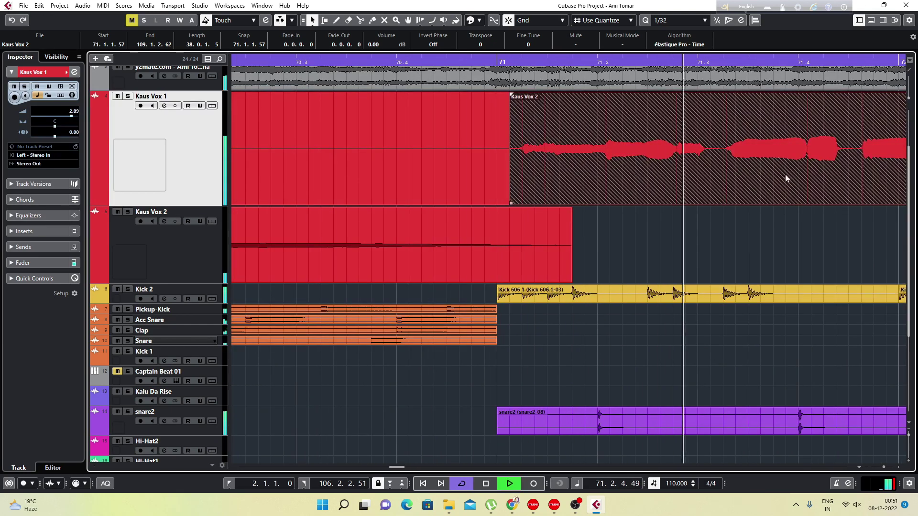
{"action": "key", "text": "space"}
{"action": "key", "text": "space"}
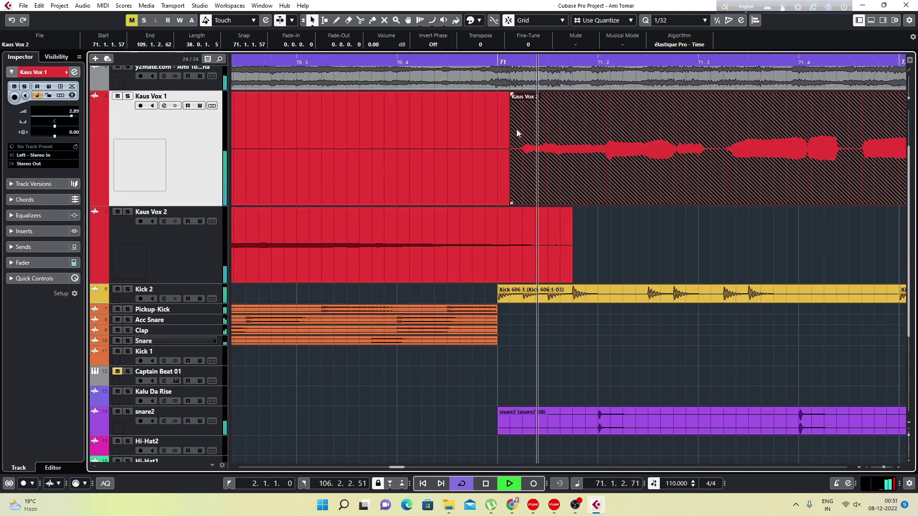
{"action": "key", "text": "space"}
Shift the vocal part on Kaus Vox 1 later so it starts at 71.1.2.110.
{"action": "left_click_drag", "start_coordinate": [565, 125], "coordinate": [605, 131]}
{"action": "key", "text": "g"}
{"action": "key", "text": "g"}
{"action": "key", "text": "g"}
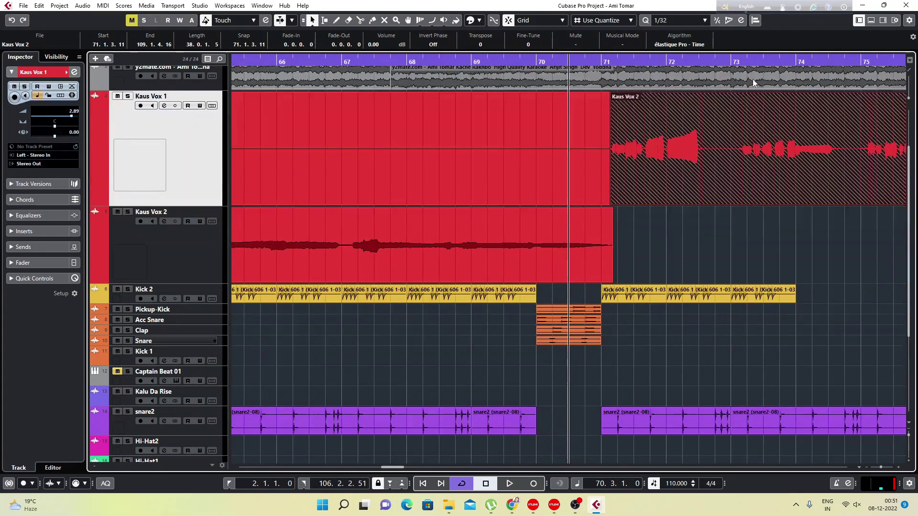
{"action": "left_click_drag", "start_coordinate": [668, 58], "coordinate": [665, 82]}
{"action": "left_click_drag", "start_coordinate": [681, 127], "coordinate": [675, 128]}
Play the shifted vocal against the drums from late in bar 70 through the following bars.
{"action": "key", "text": "g"}
{"action": "key", "text": "g"}
{"action": "key", "text": "g"}
{"action": "left_click", "coordinate": [446, 60]}
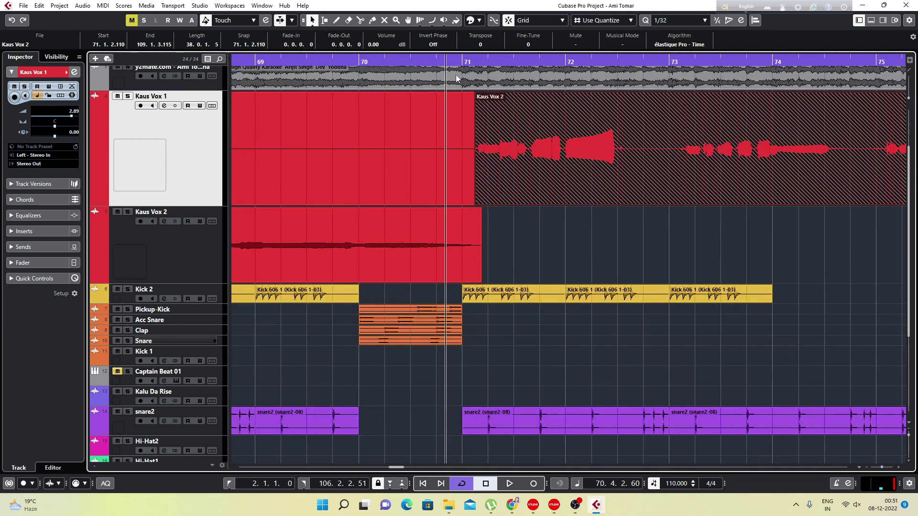
{"action": "left_click", "coordinate": [690, 295]}
{"action": "key", "text": "space"}
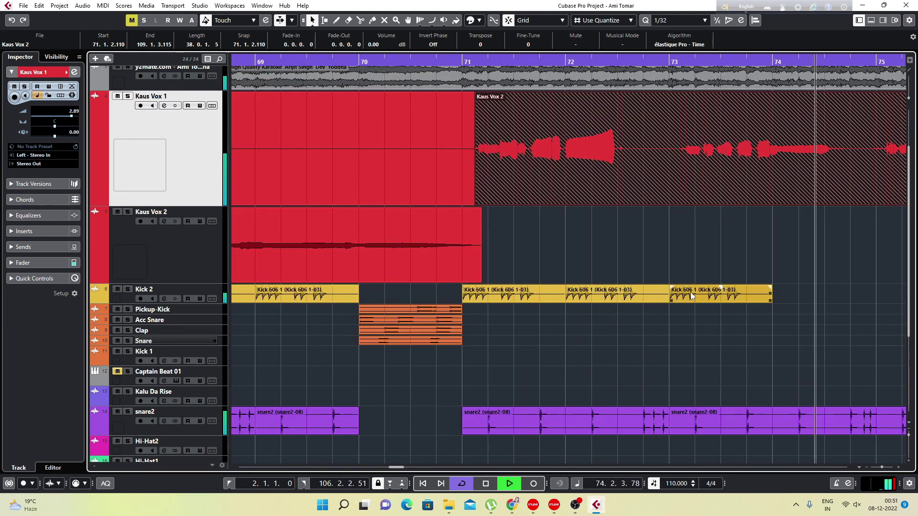
{"action": "key", "text": "g"}
{"action": "key", "text": "g"}
{"action": "key", "text": "g"}
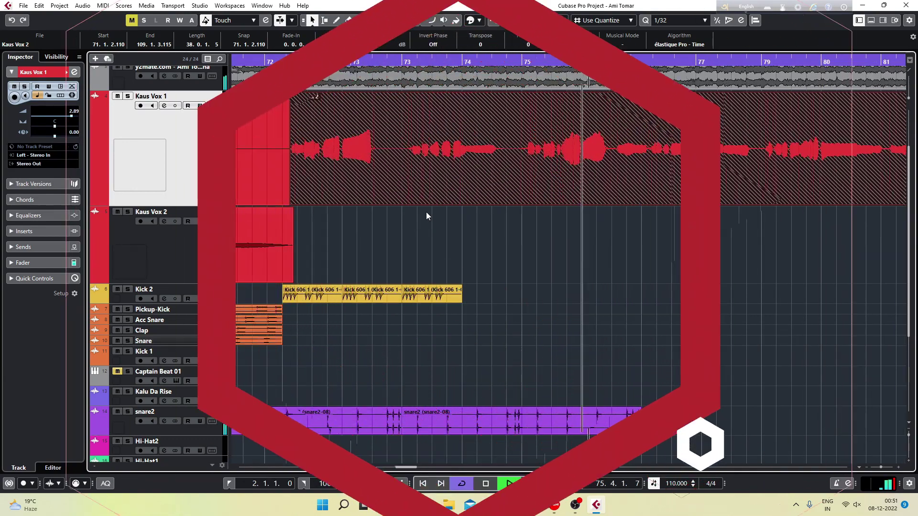
{"action": "key", "text": "g"}
{"action": "key", "text": "g"}
{"action": "key", "text": "g"}
{"action": "key", "text": "g"}
{"action": "key", "text": "g"}
{"action": "key", "text": "g"}
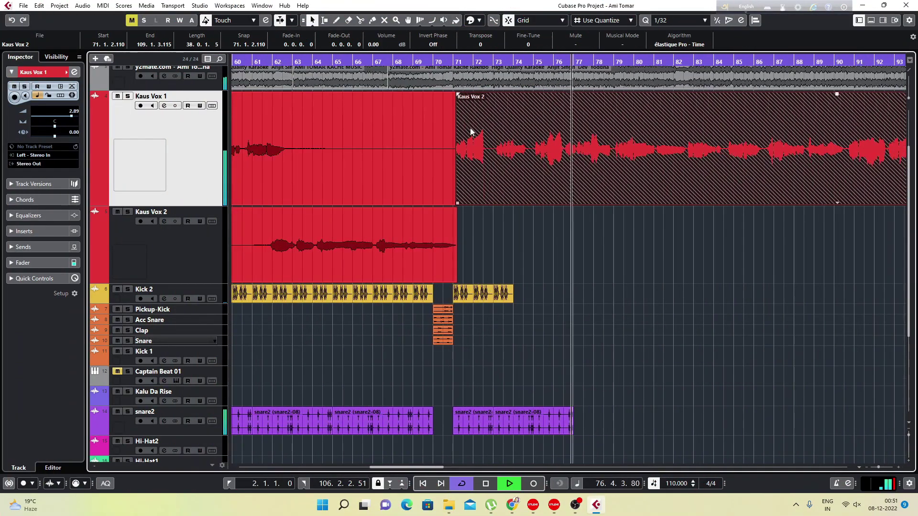
{"action": "key", "text": "g"}
{"action": "left_click", "coordinate": [442, 61]}
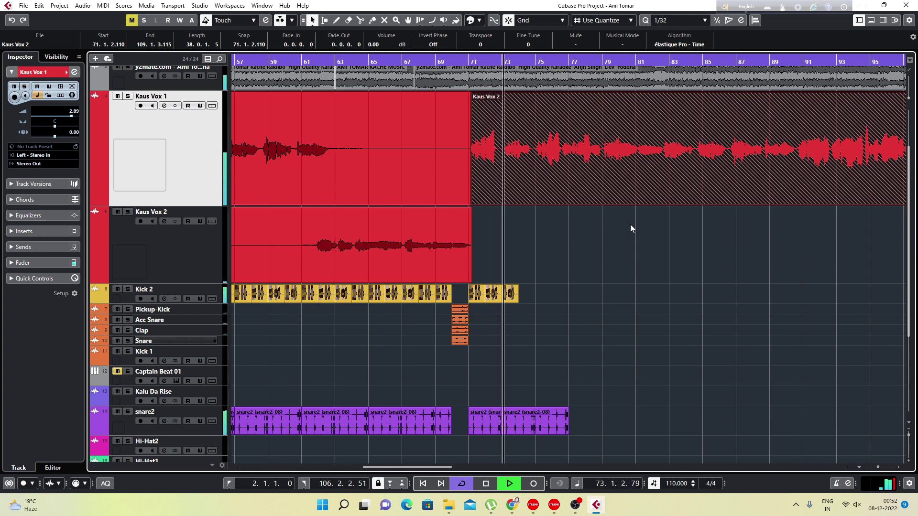
{"action": "key", "text": "space"}
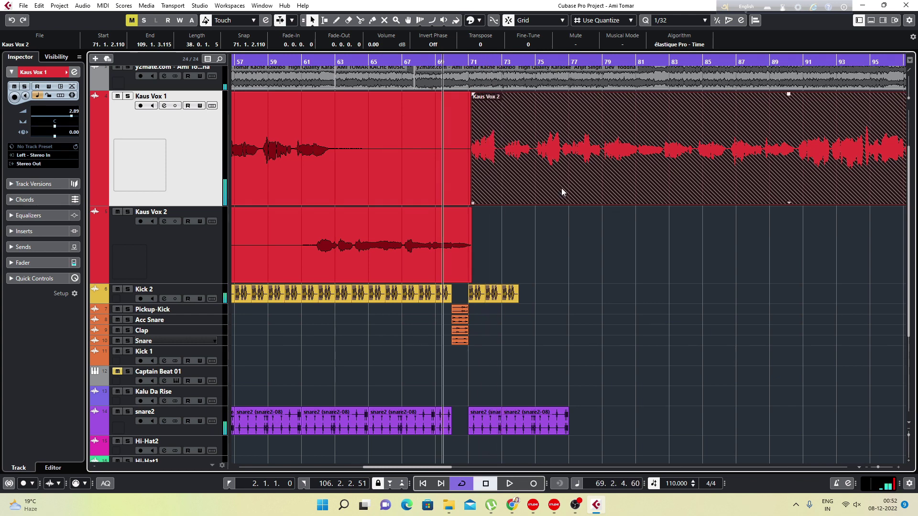
Fine-tune the vocal part's start to 71.1.2.117, aligning its sung note with the bar 72 downbeat.
{"action": "left_click_drag", "start_coordinate": [461, 62], "coordinate": [454, 84]}
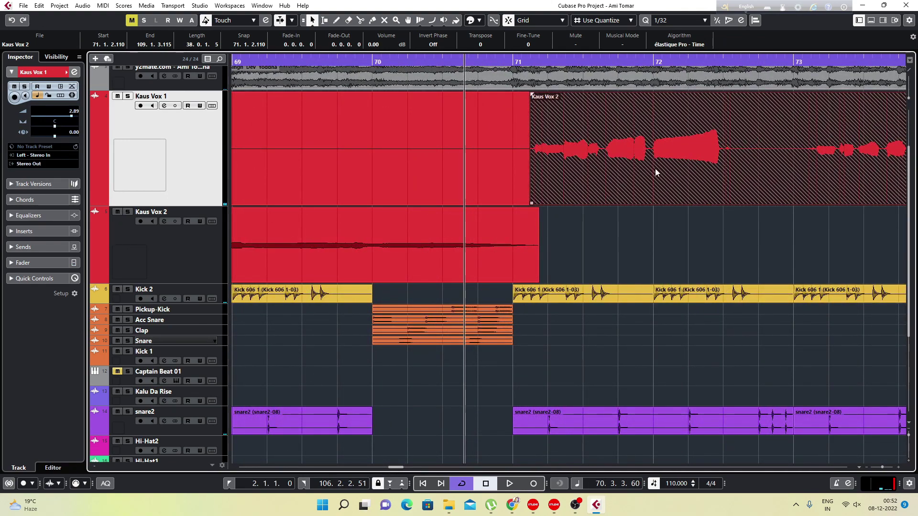
{"action": "left_click_drag", "start_coordinate": [652, 62], "coordinate": [643, 100]}
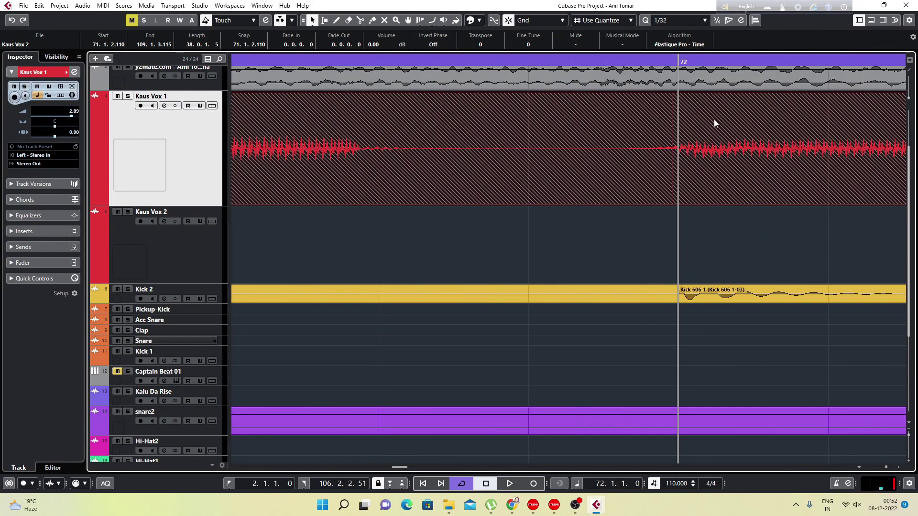
{"action": "left_click_drag", "start_coordinate": [710, 114], "coordinate": [730, 119]}
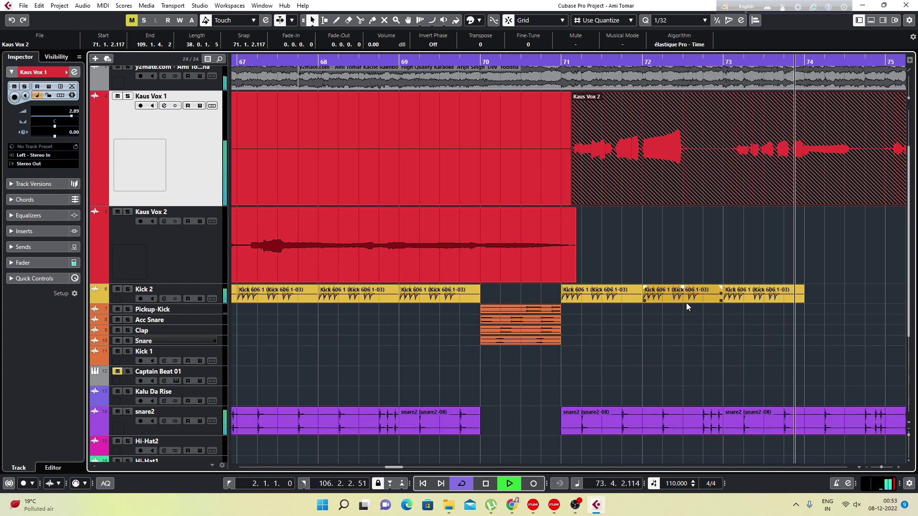
Play back the aligned vocal with the drums over bars 73 to 75 and beyond, then stop.
{"action": "key", "text": "g"}
{"action": "key", "text": "g"}
{"action": "key", "text": "g"}
{"action": "key", "text": "g"}
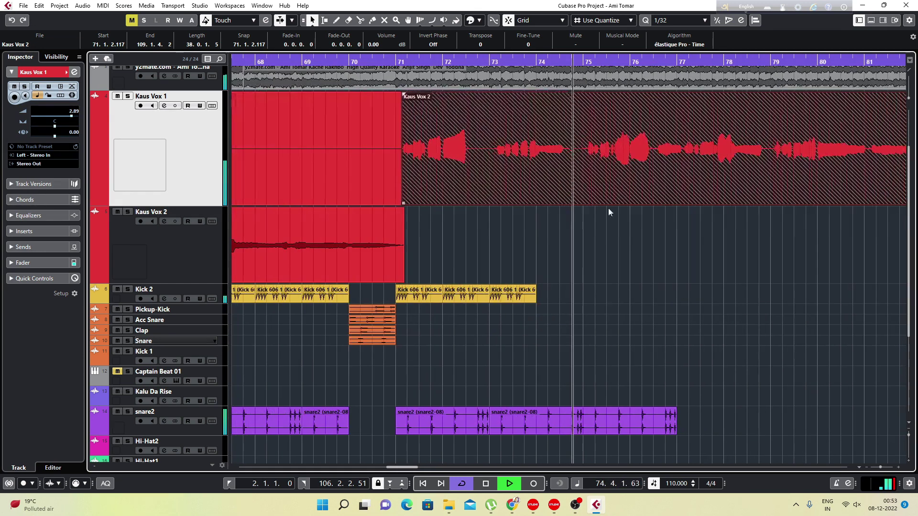
{"action": "key", "text": "g"}
{"action": "key", "text": "g"}
{"action": "key", "text": "g"}
{"action": "key", "text": "g"}
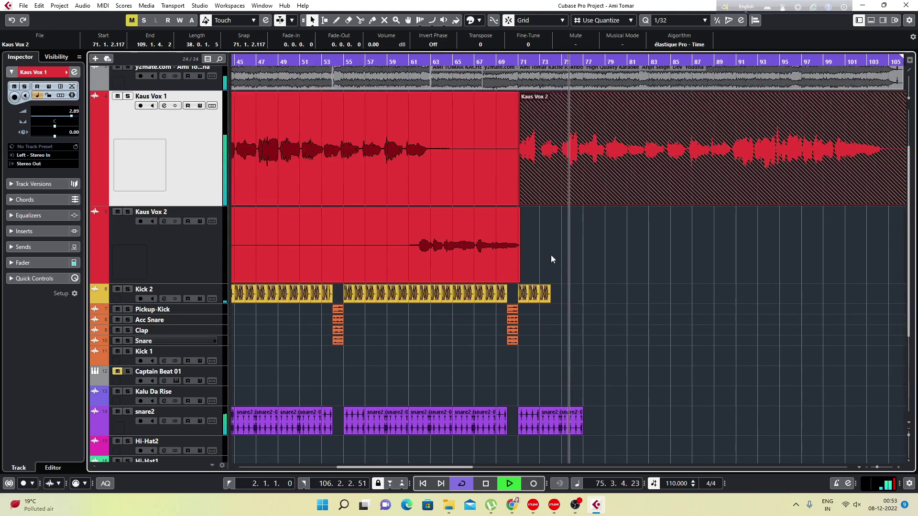
{"action": "key", "text": "space"}
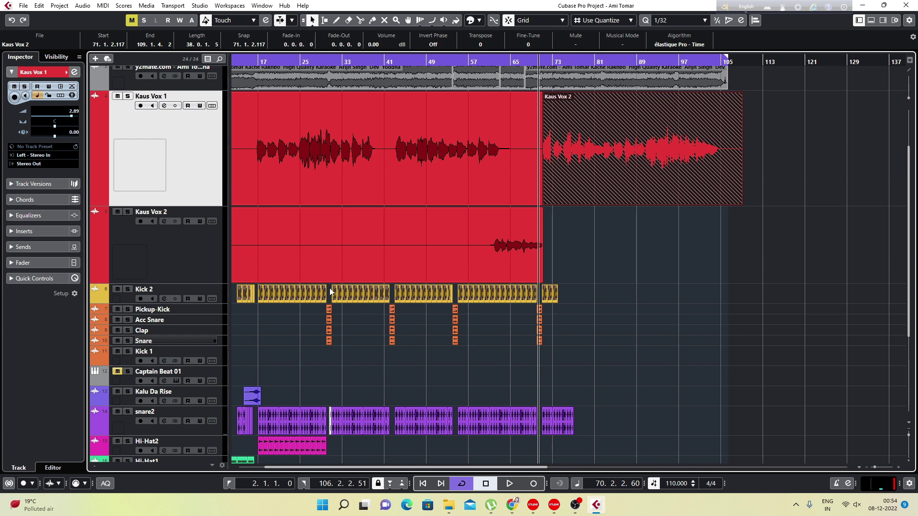
Duplicate the three Kick 2 events at bars 71 to 73 repeatedly to extend the kick up to bar 104.
{"action": "left_click_drag", "start_coordinate": [328, 288], "coordinate": [385, 295]}
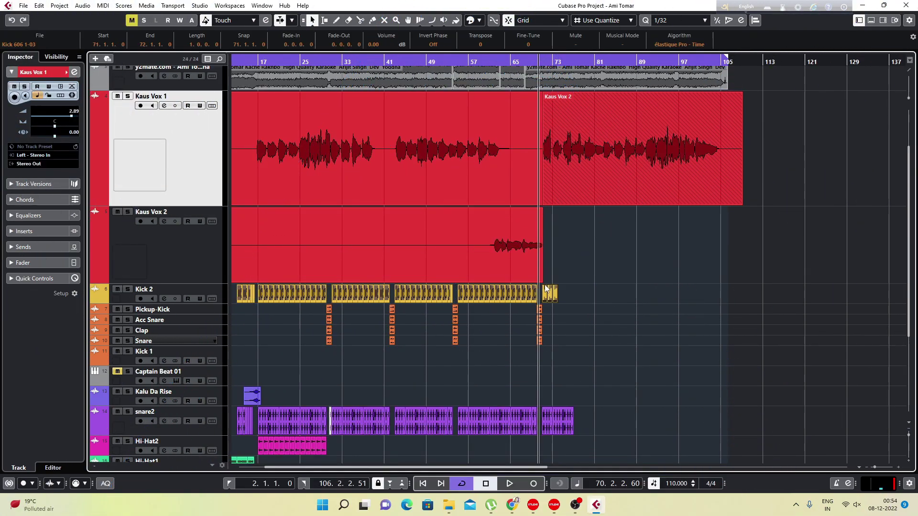
{"action": "key", "text": "ctrl+d"}
{"action": "key", "text": "ctrl+d"}
{"action": "key", "text": "ctrl+d"}
{"action": "key", "text": "ctrl+d"}
{"action": "key", "text": "ctrl+d"}
{"action": "key", "text": "ctrl+d"}
{"action": "key", "text": "ctrl+d"}
{"action": "key", "text": "ctrl+d"}
{"action": "key", "text": "ctrl+d"}
{"action": "key", "text": "ctrl+d"}
{"action": "key", "text": "ctrl+d"}
{"action": "key", "text": "ctrl+d"}
{"action": "key", "text": "ctrl+d"}
{"action": "key", "text": "ctrl+d"}
{"action": "key", "text": "ctrl+d"}
{"action": "key", "text": "ctrl+d"}
{"action": "key", "text": "ctrl+d"}
{"action": "key", "text": "ctrl+d"}
{"action": "key", "text": "ctrl+d"}
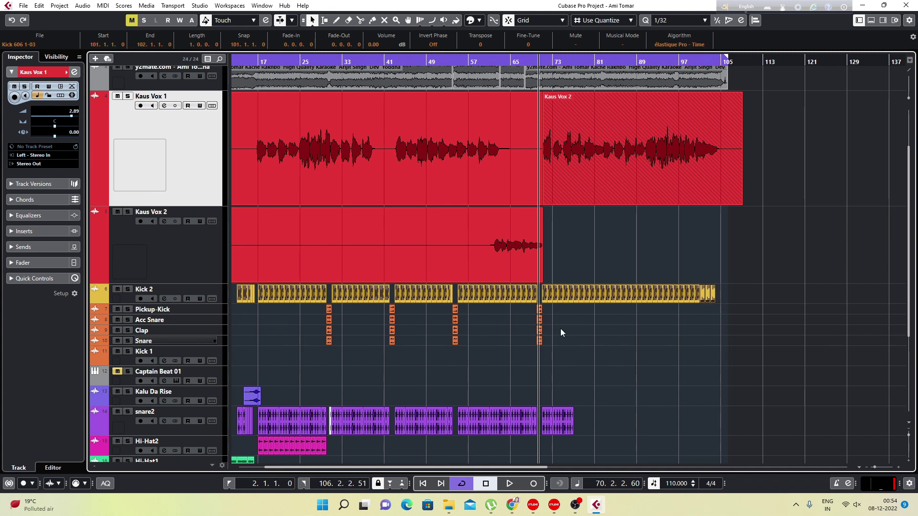
Duplicate the pink Snare track's event at bar 73 once so the pattern reaches bar 77.
{"action": "scroll", "coordinate": [444, 432], "scroll_direction": "down", "scroll_amount": 3}
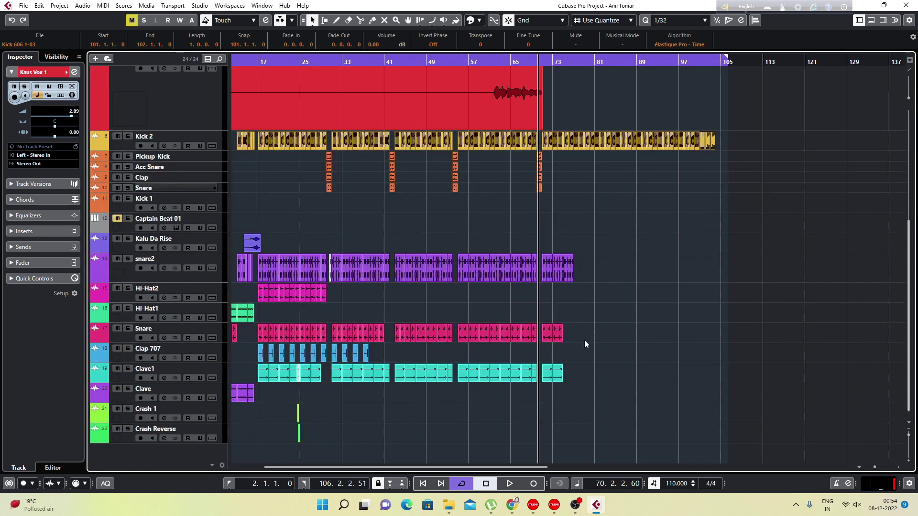
{"action": "left_click", "coordinate": [556, 331]}
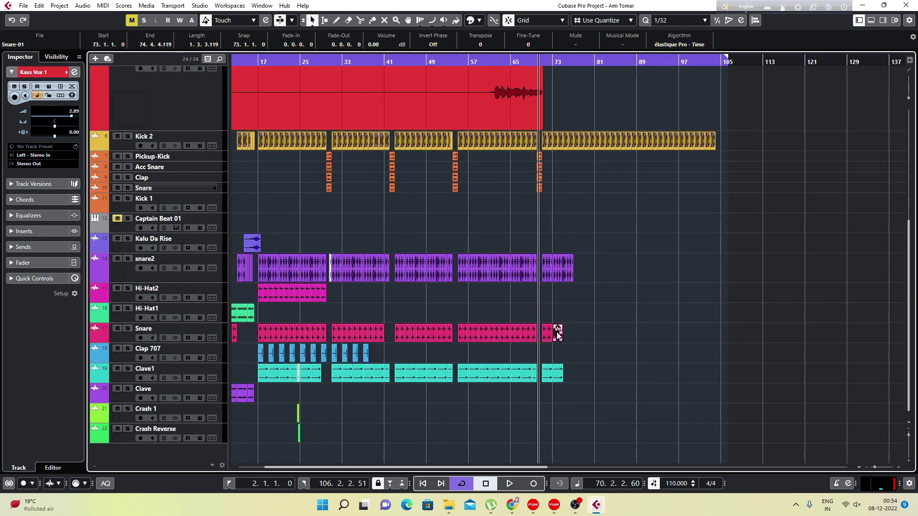
{"action": "key", "text": "ctrl+d"}
{"action": "left_click", "coordinate": [579, 340]}
Repeat the Snare and snare2 events of bars 73 to 76 together up to bar 105, deleting the excess copies beyond it.
{"action": "left_click_drag", "start_coordinate": [588, 347], "coordinate": [555, 315]}
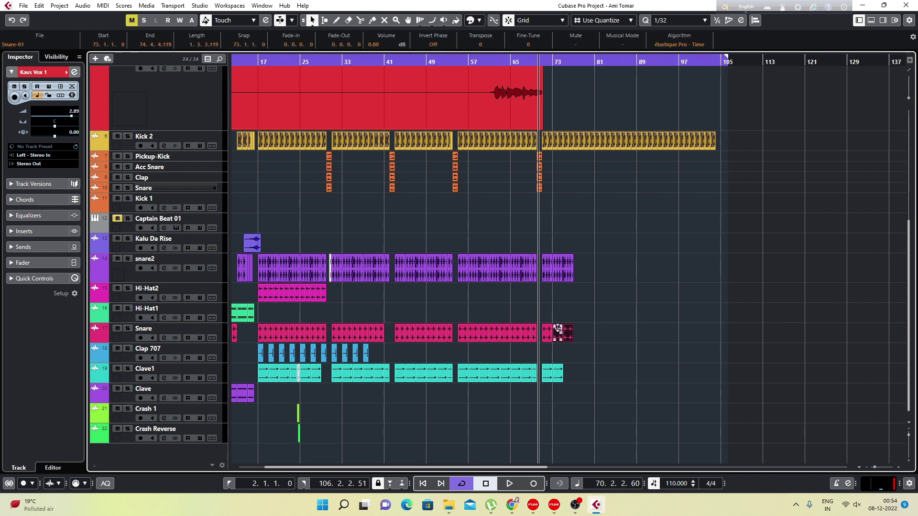
{"action": "key", "text": "b"}
{"action": "key", "text": "Return"}
{"action": "left_click_drag", "start_coordinate": [594, 341], "coordinate": [560, 264]}
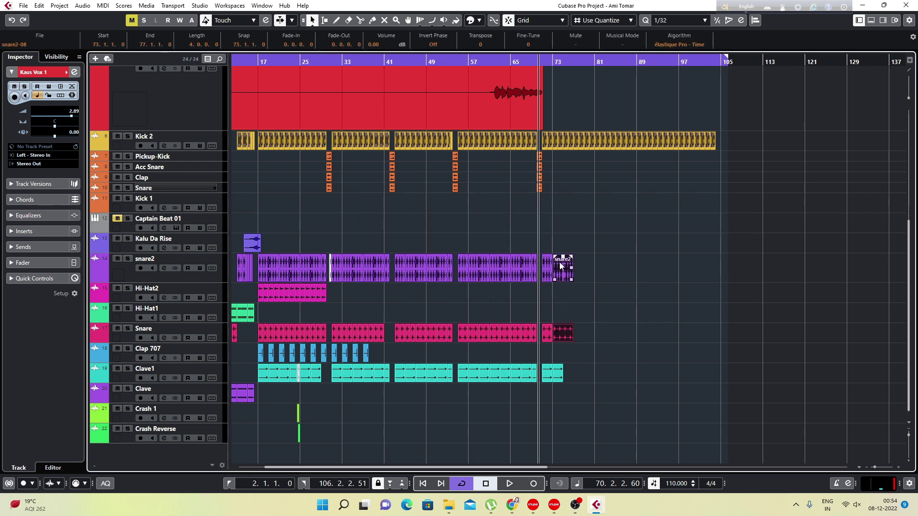
{"action": "key", "text": "ctrl+d"}
{"action": "key", "text": "ctrl+d"}
{"action": "key", "text": "ctrl+d"}
{"action": "key", "text": "ctrl+d"}
{"action": "key", "text": "ctrl+d"}
{"action": "key", "text": "ctrl+d"}
{"action": "key", "text": "ctrl+d"}
{"action": "key", "text": "ctrl+d"}
{"action": "key", "text": "ctrl+d"}
{"action": "key", "text": "ctrl+d"}
{"action": "left_click_drag", "start_coordinate": [788, 363], "coordinate": [729, 234]}
{"action": "key", "text": "Delete"}
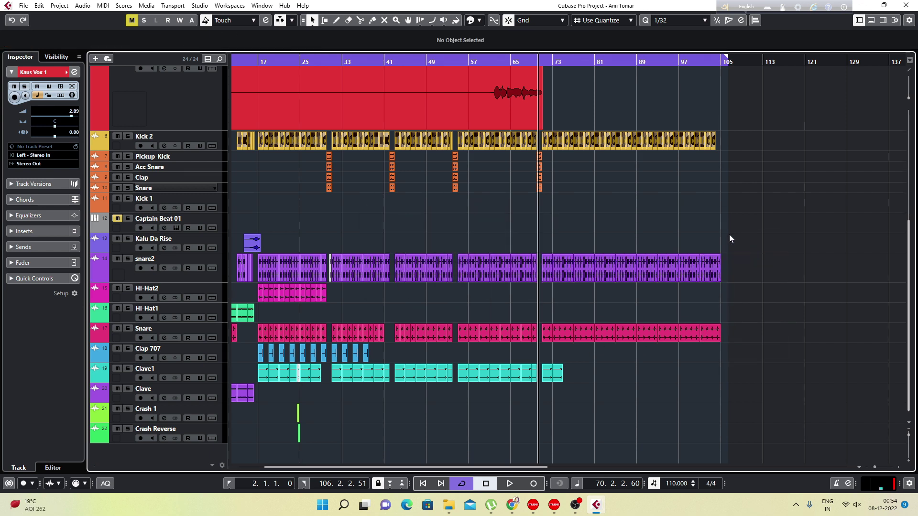
Repeat the two Clave1 events at bars 71 to 74 up to bar 105 and delete the copy beyond it.
{"action": "left_click_drag", "start_coordinate": [583, 391], "coordinate": [548, 365]}
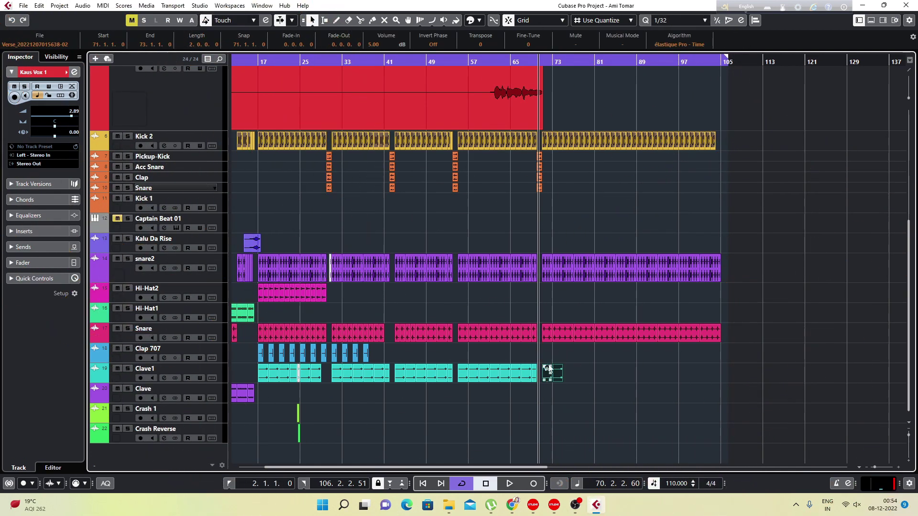
{"action": "key", "text": "ctrl+d"}
{"action": "key", "text": "ctrl+d"}
{"action": "key", "text": "ctrl+d"}
{"action": "key", "text": "ctrl+d"}
{"action": "key", "text": "ctrl+d"}
{"action": "key", "text": "ctrl+d"}
{"action": "key", "text": "ctrl+d"}
{"action": "key", "text": "ctrl+d"}
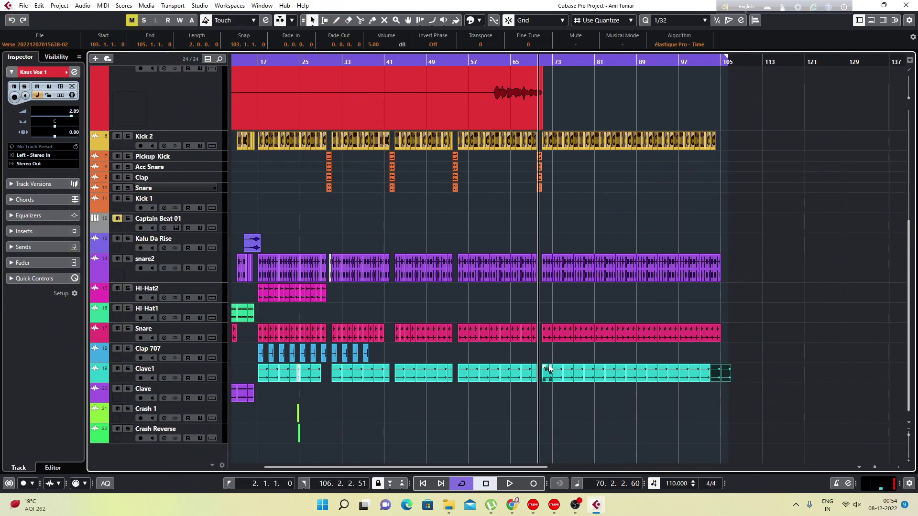
{"action": "left_click", "coordinate": [759, 398]}
{"action": "left_click_drag", "start_coordinate": [724, 366], "coordinate": [722, 360]}
{"action": "key", "text": "Delete"}
Play back the extended drum arrangement from the fill at bar 70, reviewing the vocal and drum tracks.
{"action": "key", "text": "space"}
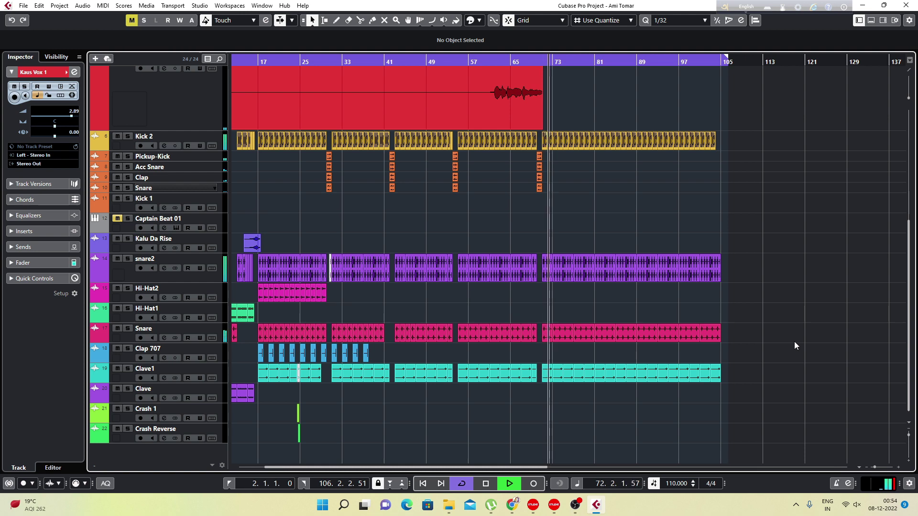
{"action": "scroll", "coordinate": [787, 325], "scroll_direction": "up", "scroll_amount": 3}
{"action": "scroll", "coordinate": [787, 330], "scroll_direction": "up", "scroll_amount": 2}
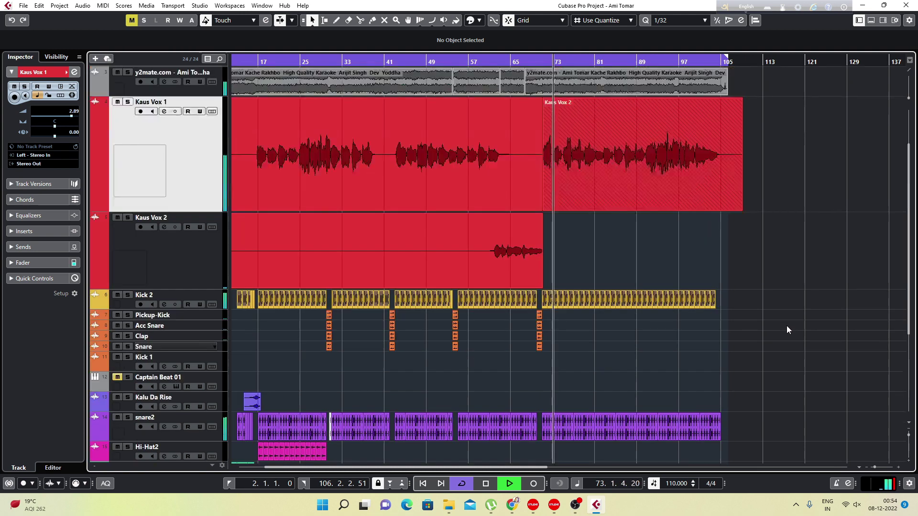
{"action": "scroll", "coordinate": [787, 330], "scroll_direction": "down", "scroll_amount": 4}
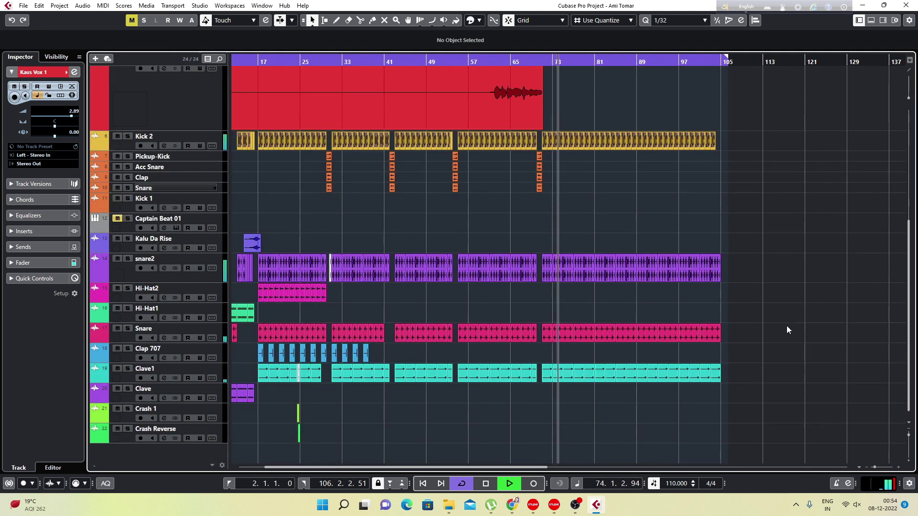
{"action": "key", "text": "space"}
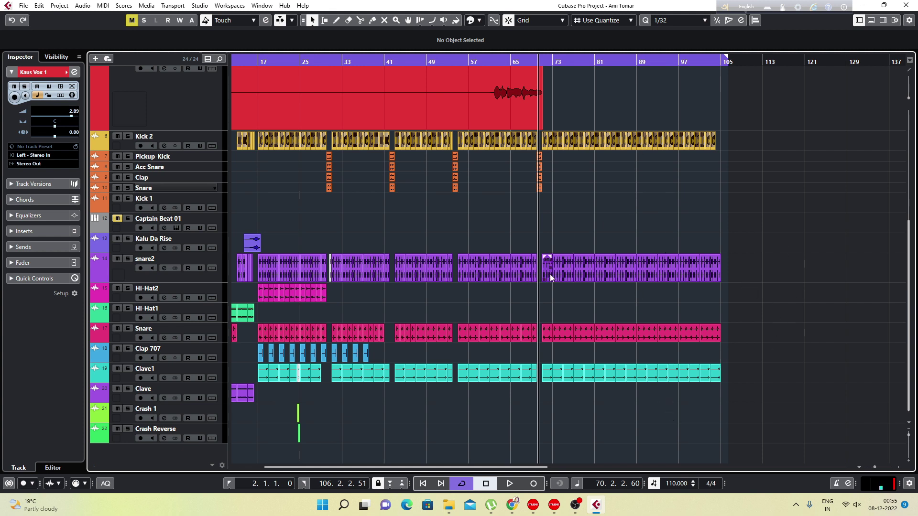
Play back the passage from bar 23 repeatedly, listening to how the Crash 1 and Crash Reverse events lead into bar 25.
{"action": "key", "text": "g"}
{"action": "key", "text": "g"}
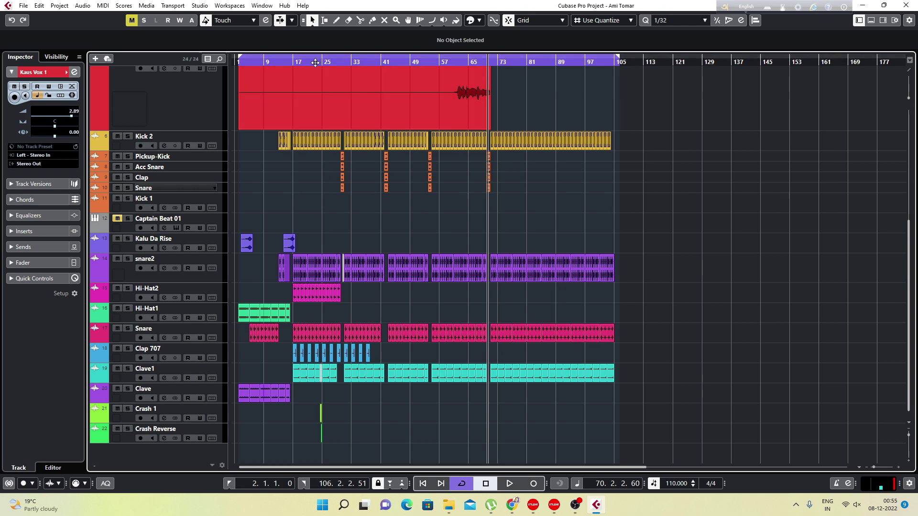
{"action": "left_click_drag", "start_coordinate": [319, 61], "coordinate": [318, 91]}
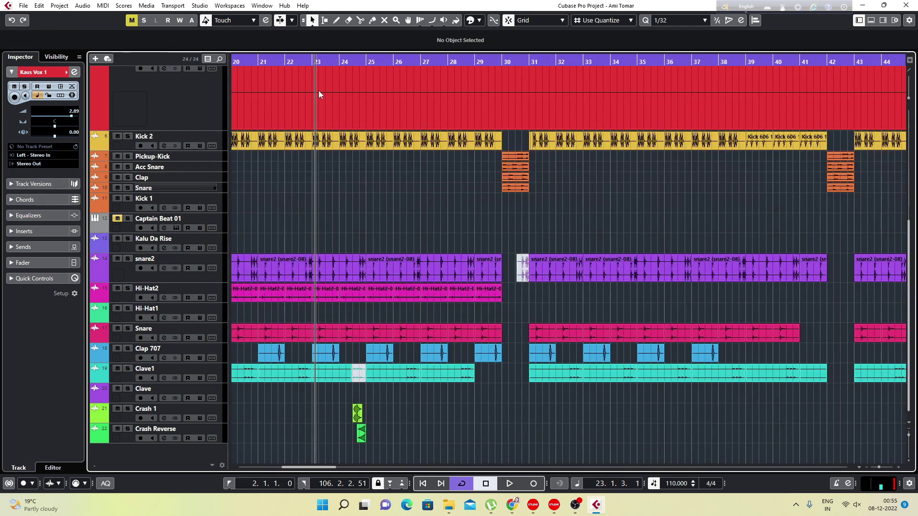
{"action": "key", "text": "space"}
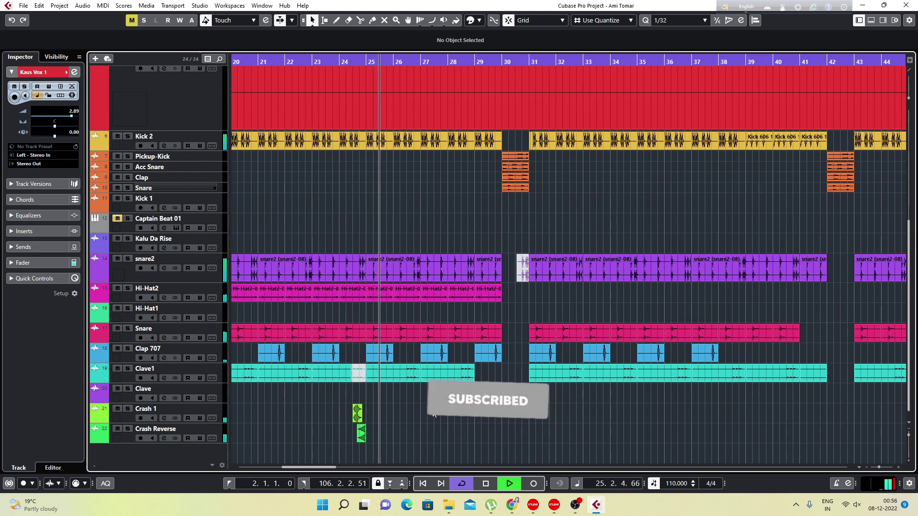
{"action": "key", "text": "space"}
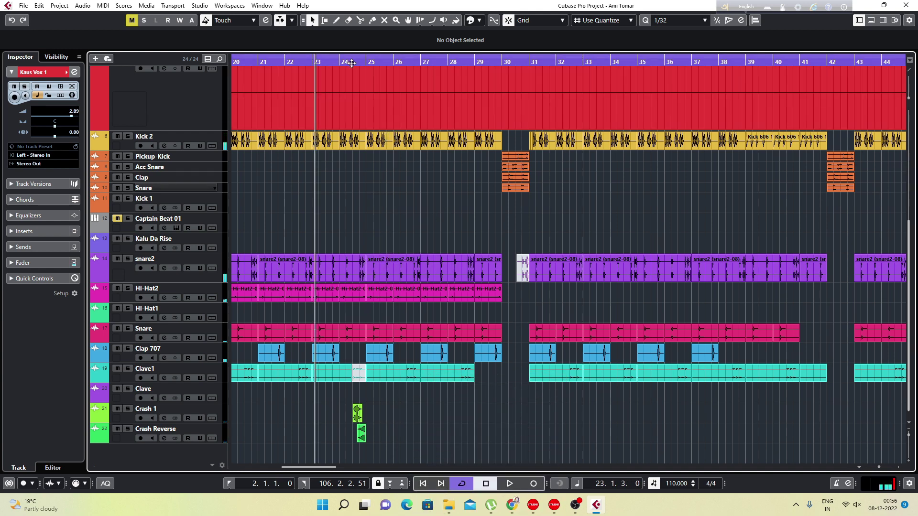
{"action": "key", "text": "space"}
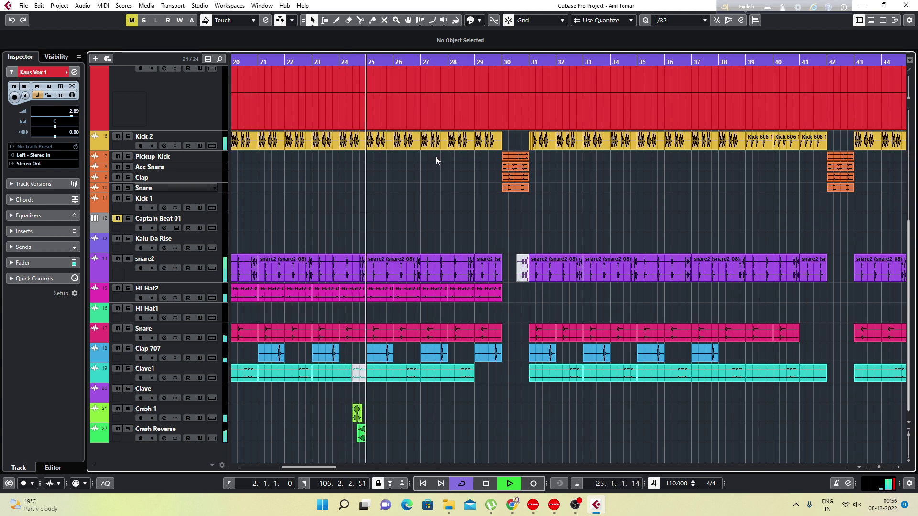
{"action": "key", "text": "space"}
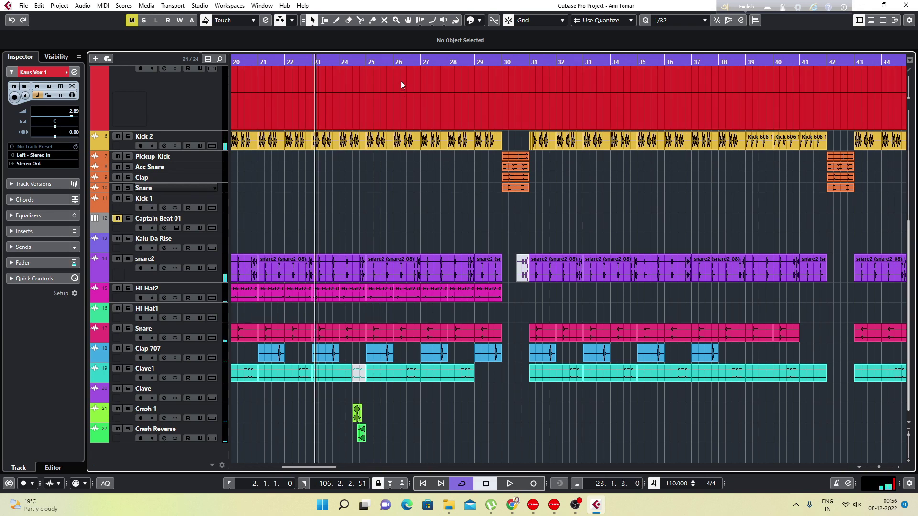
{"action": "key", "text": "g"}
{"action": "key", "text": "g"}
{"action": "key", "text": "g"}
{"action": "key", "text": "g"}
{"action": "key", "text": "g"}
{"action": "key", "text": "g"}
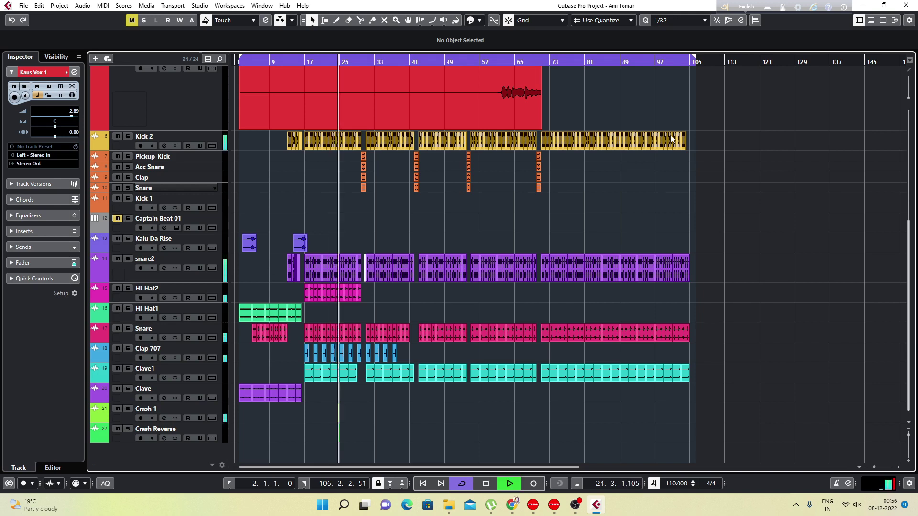
{"action": "key", "text": "space"}
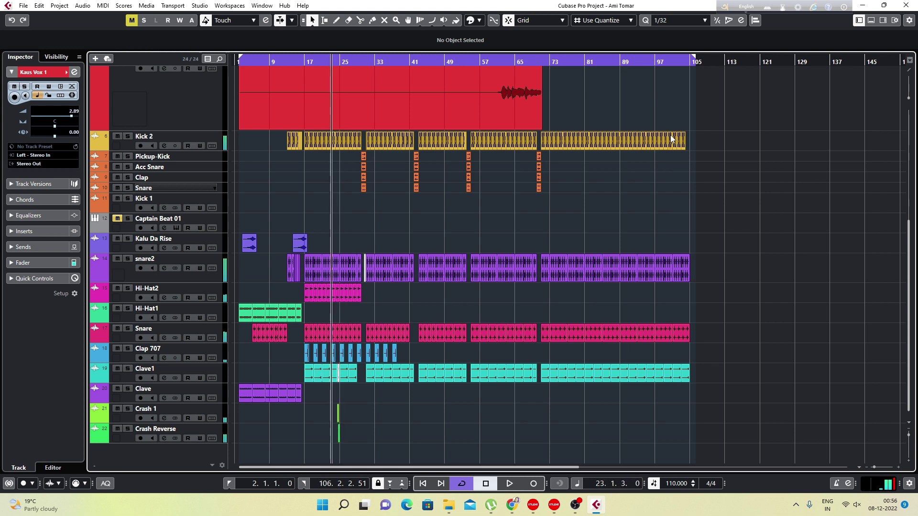
Play back the extended beat from bar 74 to find the transition near bar 83.
{"action": "left_click", "coordinate": [554, 62]}
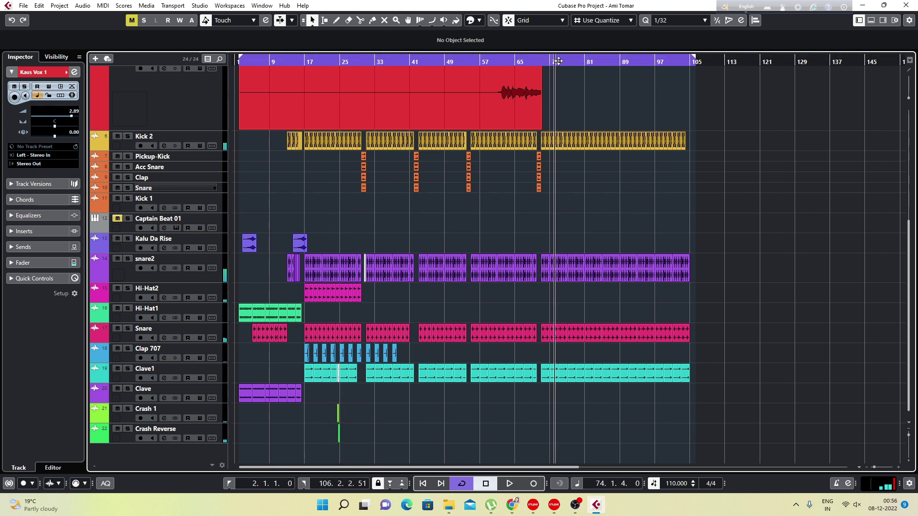
{"action": "key", "text": "space"}
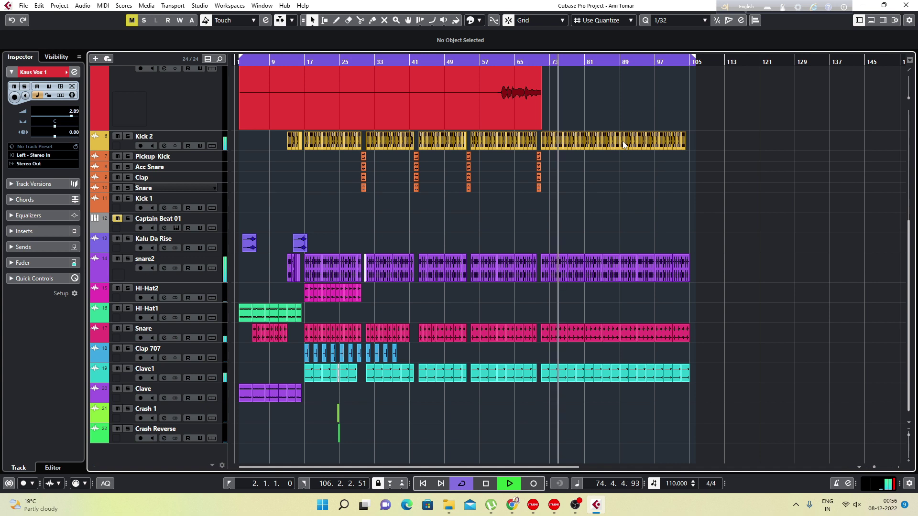
{"action": "left_click", "coordinate": [579, 62]}
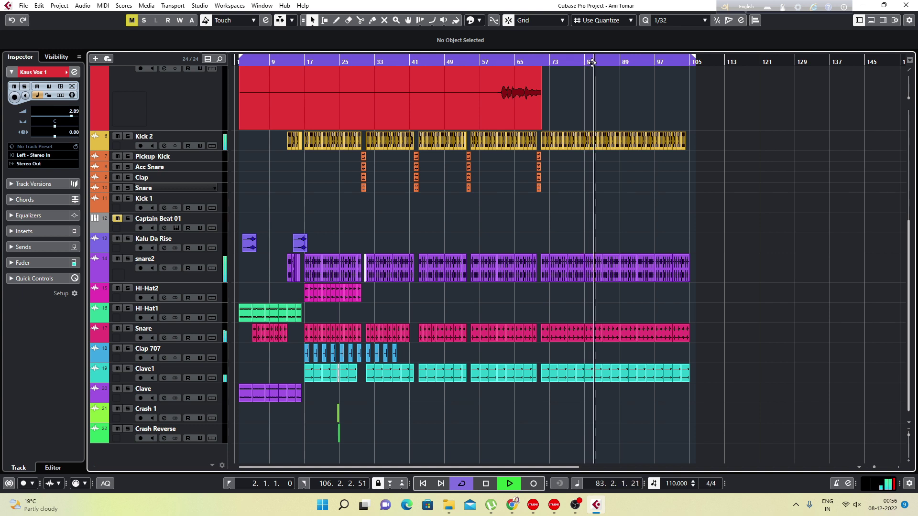
{"action": "key", "text": "space"}
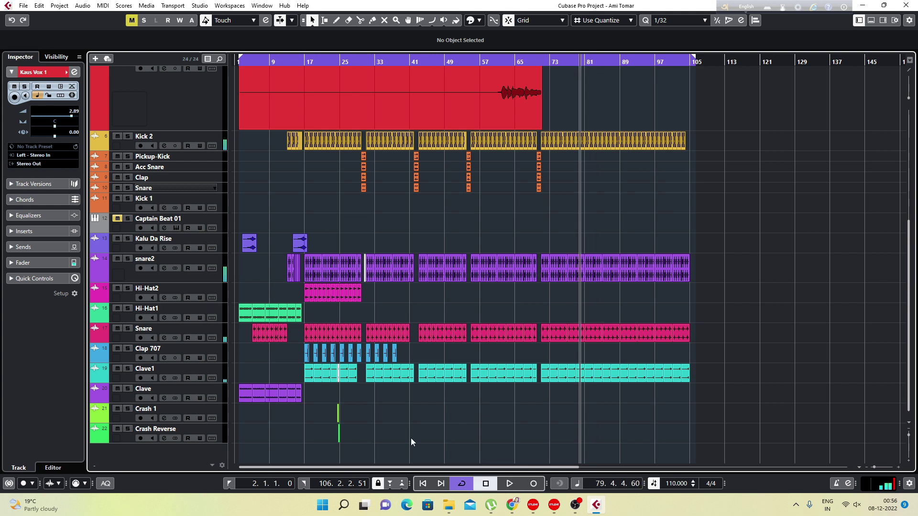
Copy the Crash 1 and Crash Reverse events from bar 24 to 82.2.3 and play back the passage around them.
{"action": "left_click_drag", "start_coordinate": [335, 409], "coordinate": [593, 413]}
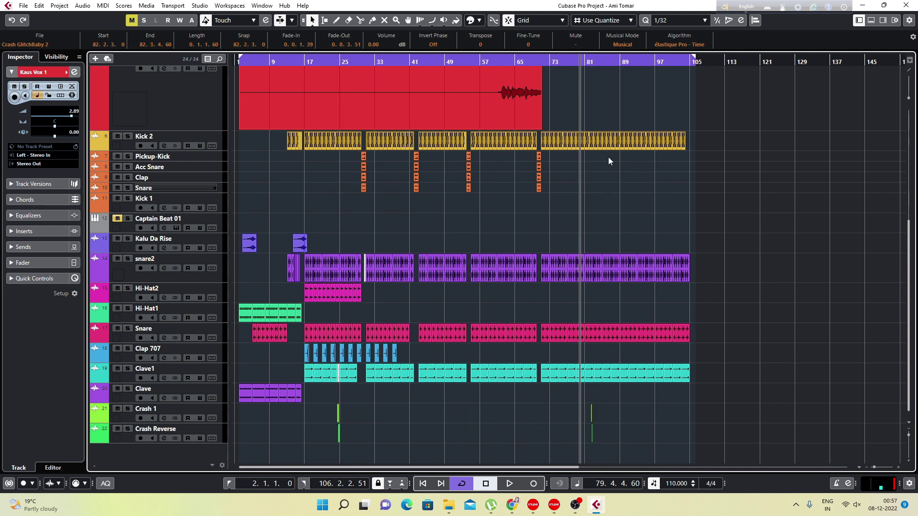
{"action": "scroll", "coordinate": [629, 74], "scroll_direction": "up", "scroll_amount": 4}
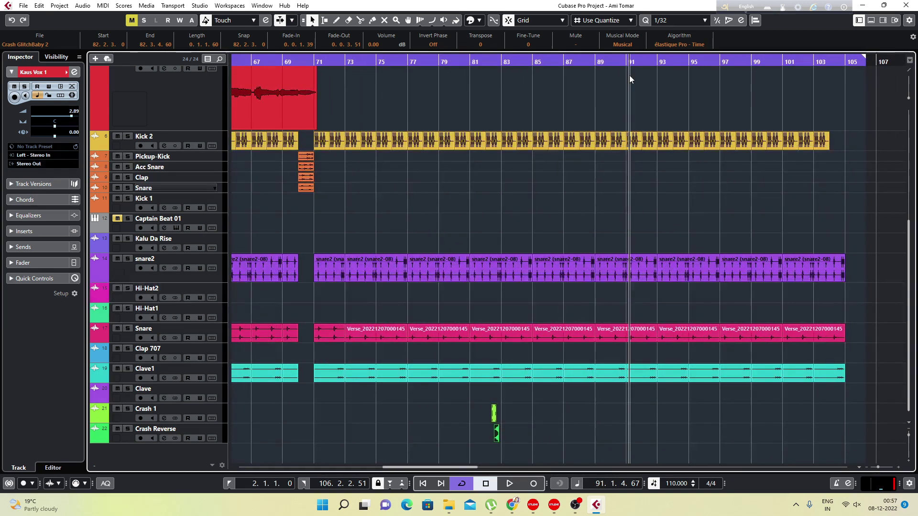
{"action": "left_click", "coordinate": [417, 59]}
{"action": "key", "text": "space"}
{"action": "left_click", "coordinate": [585, 329]}
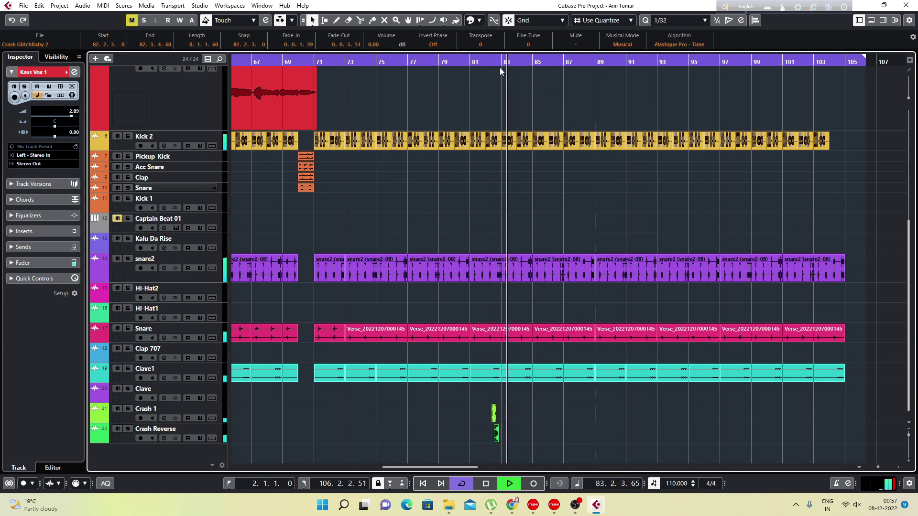
{"action": "key", "text": "space"}
Shift the copied crash events to start at 82.3, with Crash Reverse ending at bar 83, and audition the transition.
{"action": "left_click_drag", "start_coordinate": [491, 60], "coordinate": [489, 77]}
{"action": "key", "text": "space"}
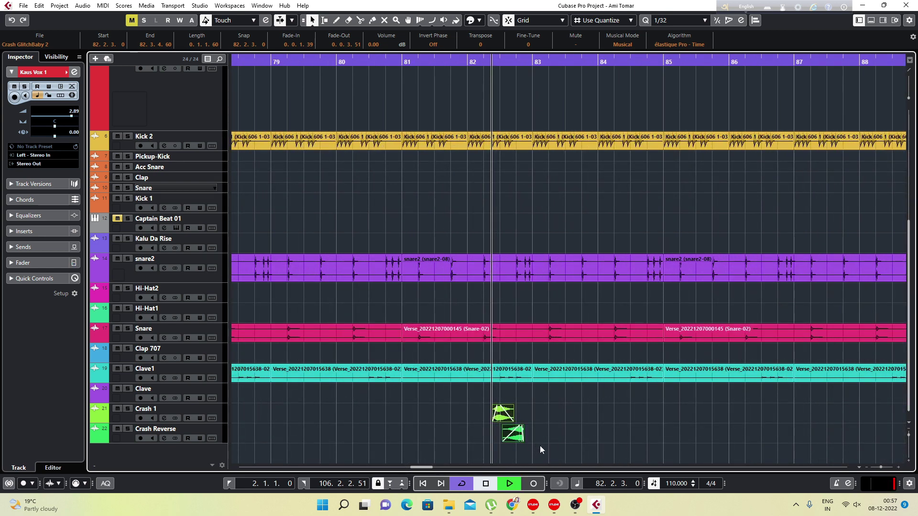
{"action": "key", "text": "space"}
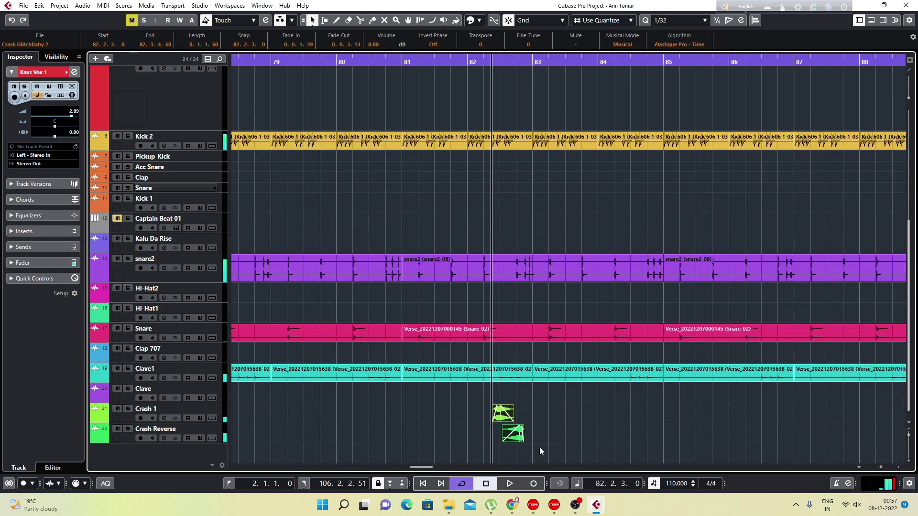
{"action": "left_click_drag", "start_coordinate": [540, 447], "coordinate": [510, 412]}
{"action": "left_click", "coordinate": [579, 420]}
{"action": "key", "text": "space"}
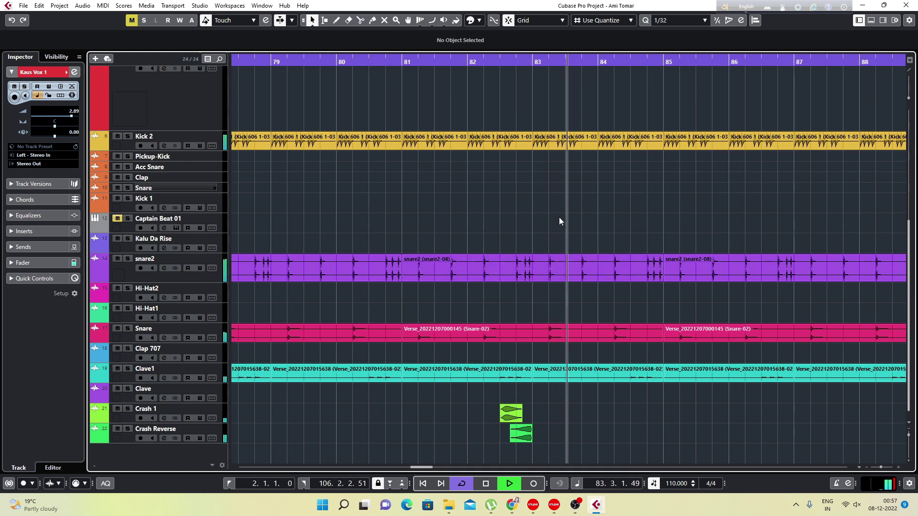
{"action": "left_click", "coordinate": [451, 60]}
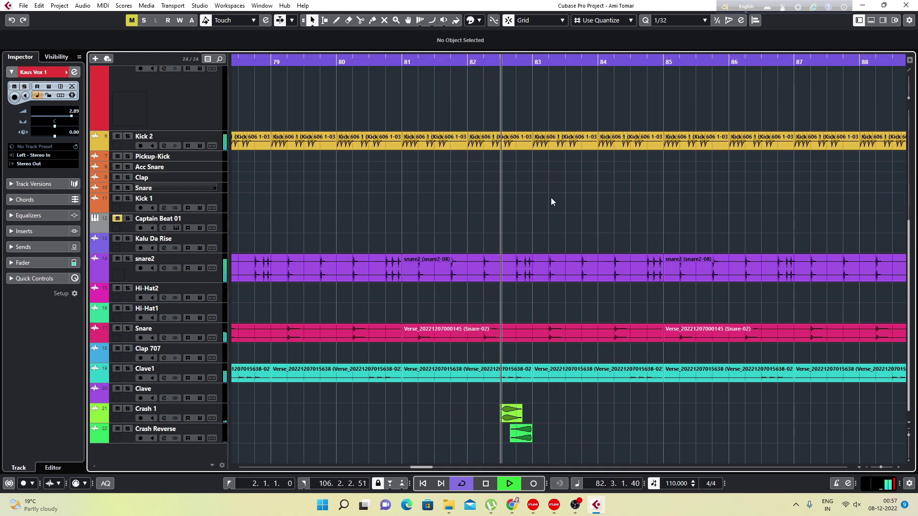
{"action": "key", "text": "space"}
Split the Kick 2 event at 82.3, delete its second half up to bar 83 and play back the gap.
{"action": "left_click", "coordinate": [504, 148]}
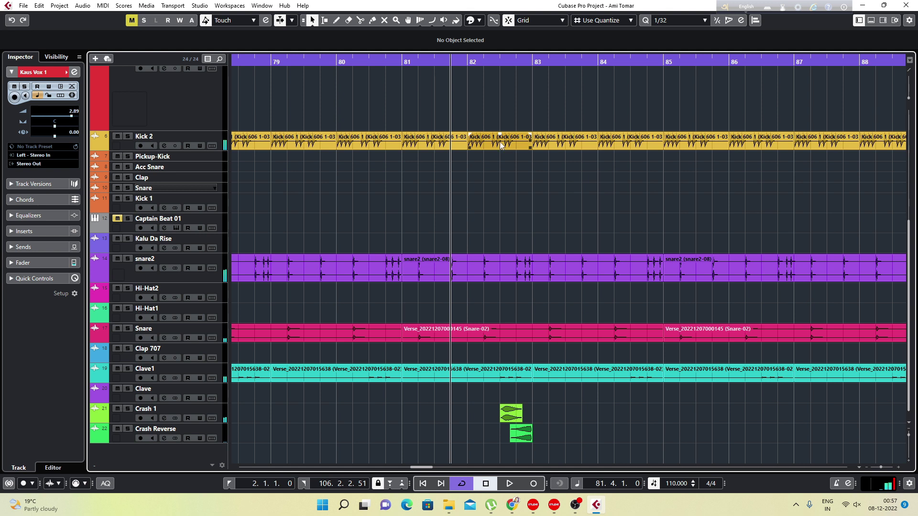
{"action": "left_click", "coordinate": [500, 142], "text": "alt"}
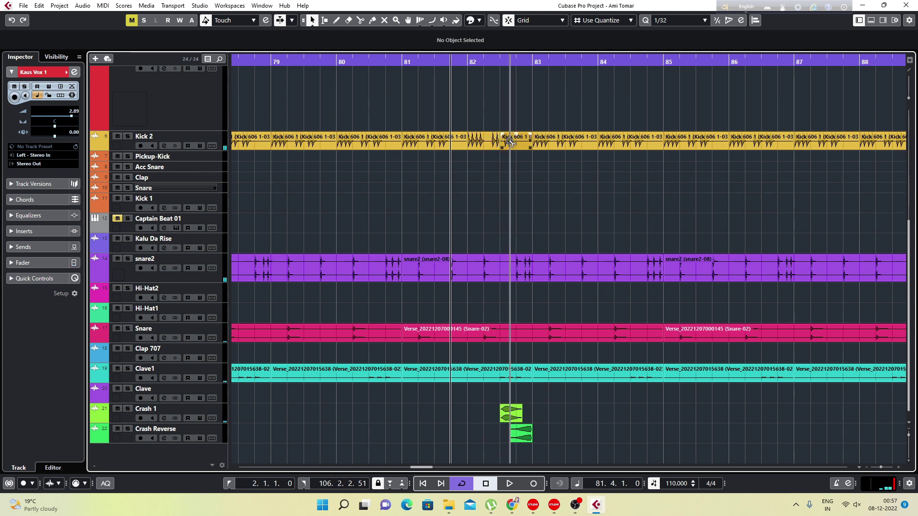
{"action": "left_click", "coordinate": [514, 142]}
{"action": "key", "text": "Delete"}
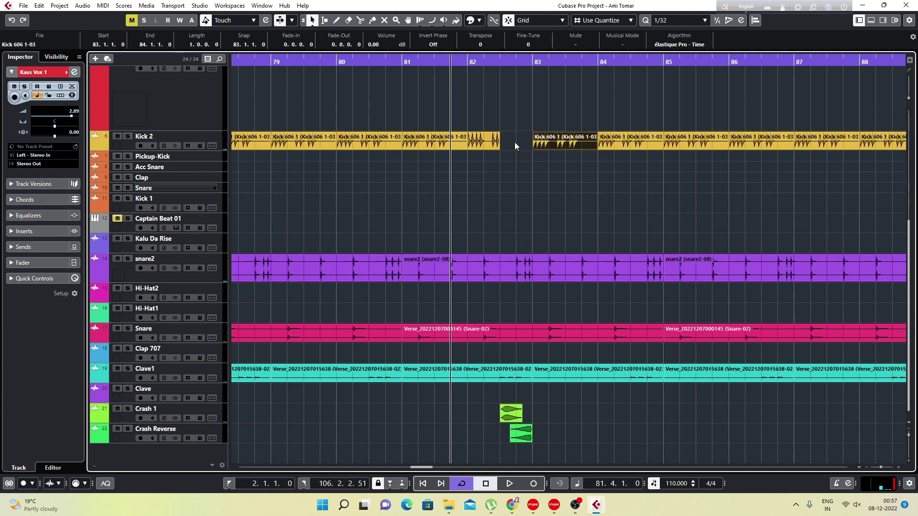
{"action": "key", "text": "space"}
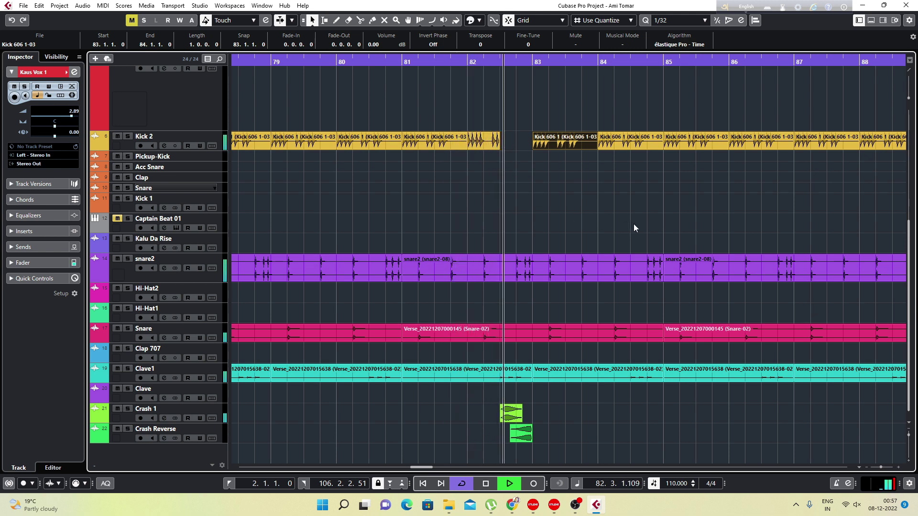
Split the snare2 event at 82.3 and at bar 83, and mute the half-bar piece between the cuts.
{"action": "left_click", "coordinate": [543, 273]}
{"action": "key", "text": "space"}
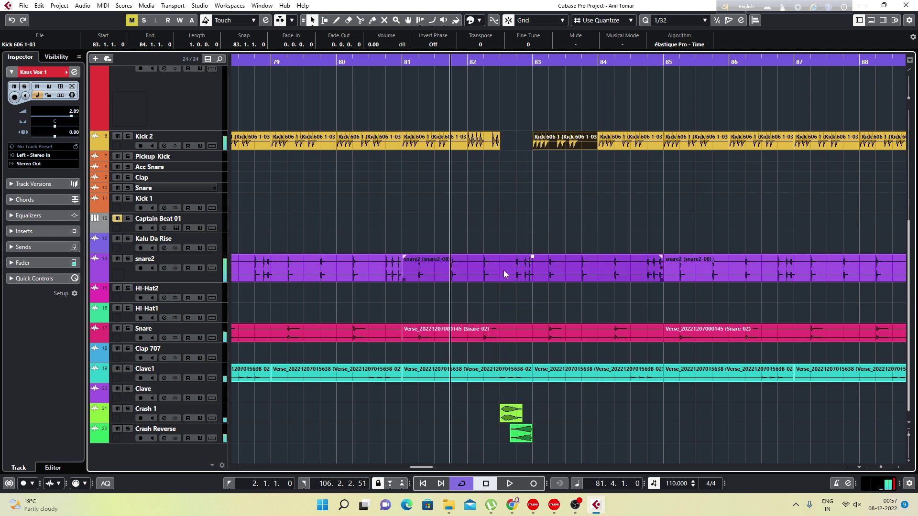
{"action": "left_click", "coordinate": [501, 270], "text": "alt"}
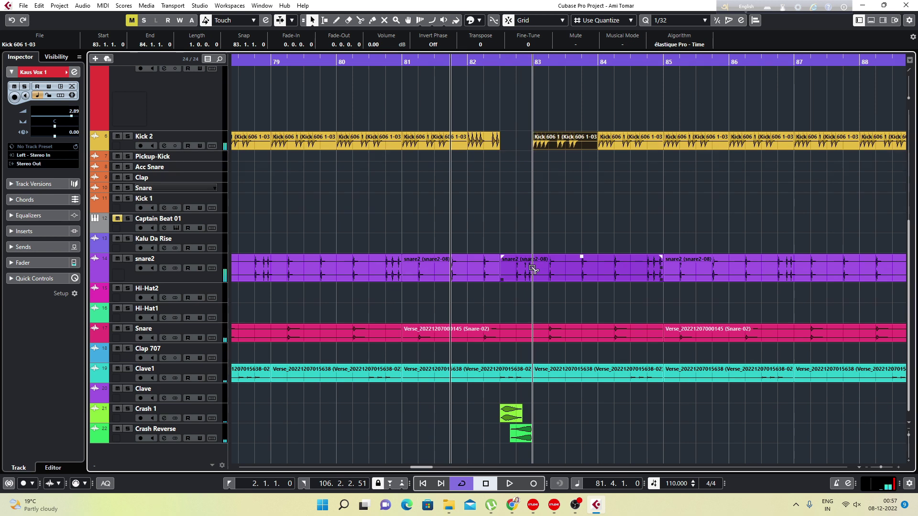
{"action": "left_click", "coordinate": [520, 272]}
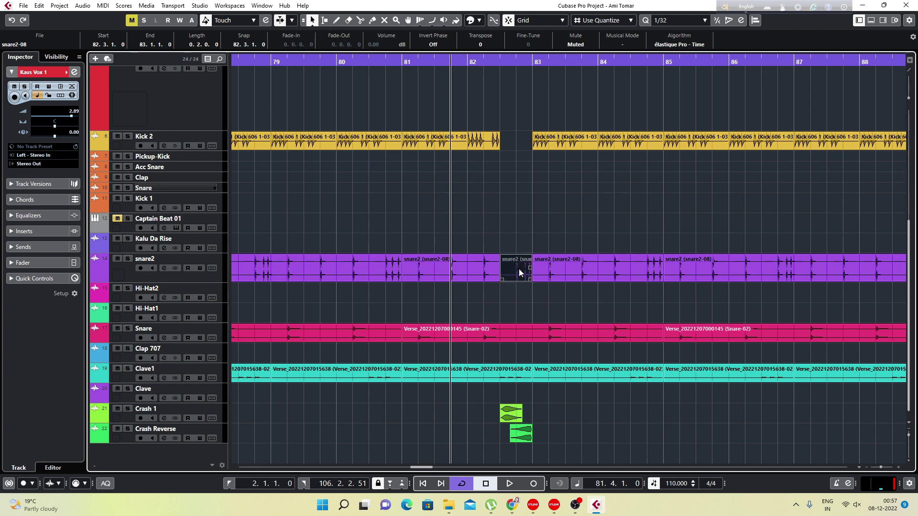
Play back the arrangement from just before bar 71, following the Kaus Vox 1 vocal through the drum section.
{"action": "key", "text": "g"}
{"action": "key", "text": "g"}
{"action": "key", "text": "g"}
{"action": "key", "text": "g"}
{"action": "key", "text": "g"}
{"action": "key", "text": "g"}
{"action": "key", "text": "g"}
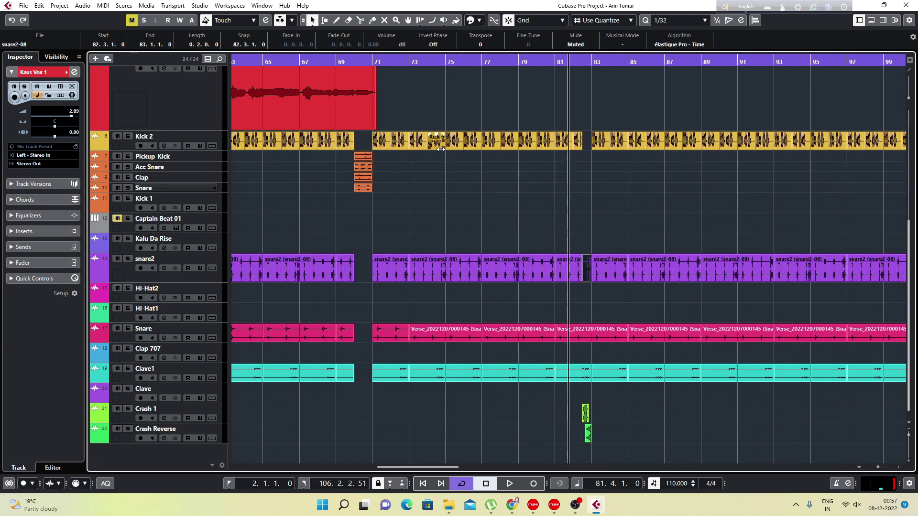
{"action": "left_click", "coordinate": [371, 61]}
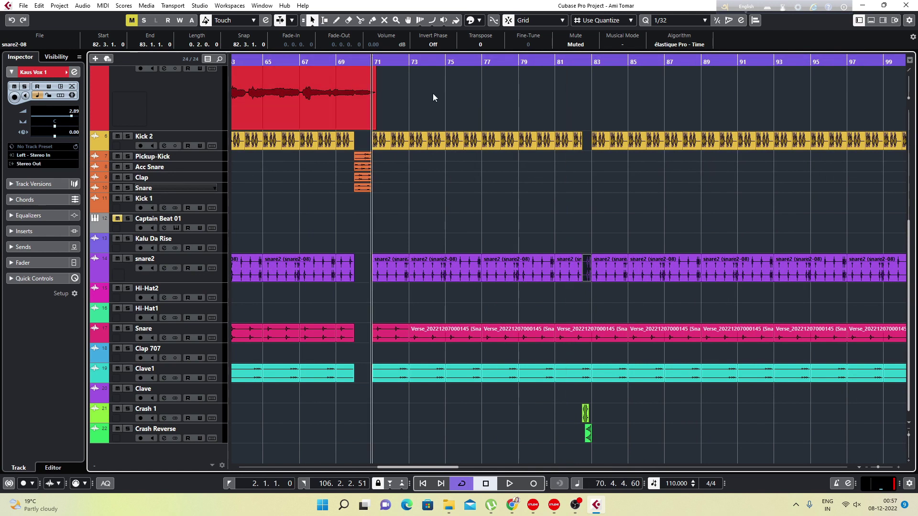
{"action": "key", "text": "space"}
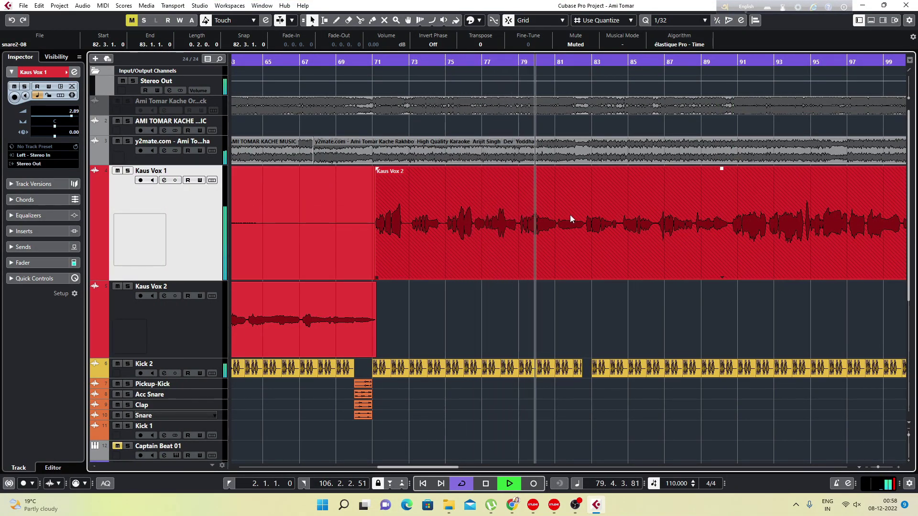
Replay the vocal and reference tracks from about bars 77 to 79, checking the kick gap before bar 83.
{"action": "left_click", "coordinate": [517, 62]}
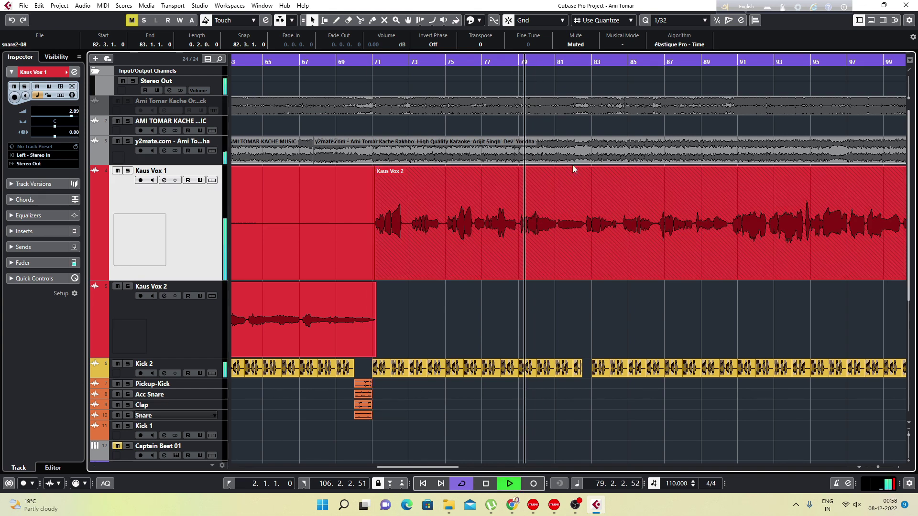
{"action": "left_click", "coordinate": [586, 171]}
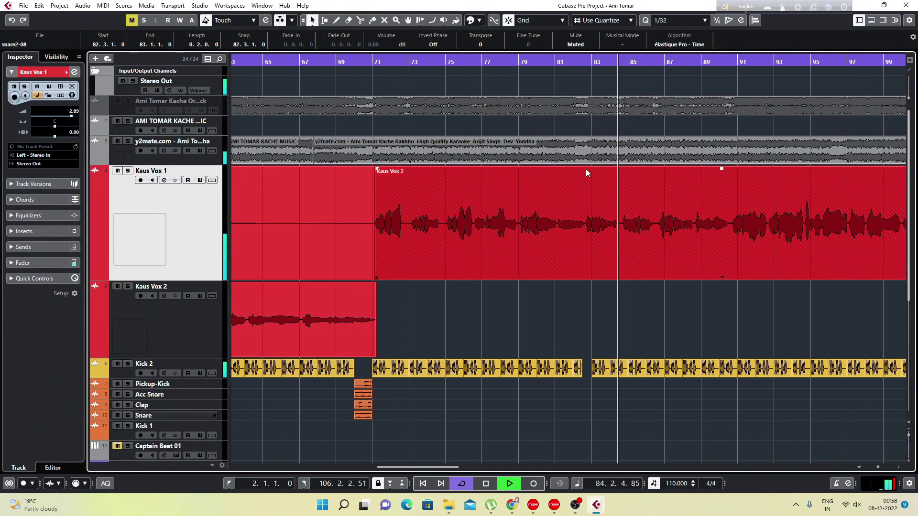
{"action": "left_click", "coordinate": [604, 156]}
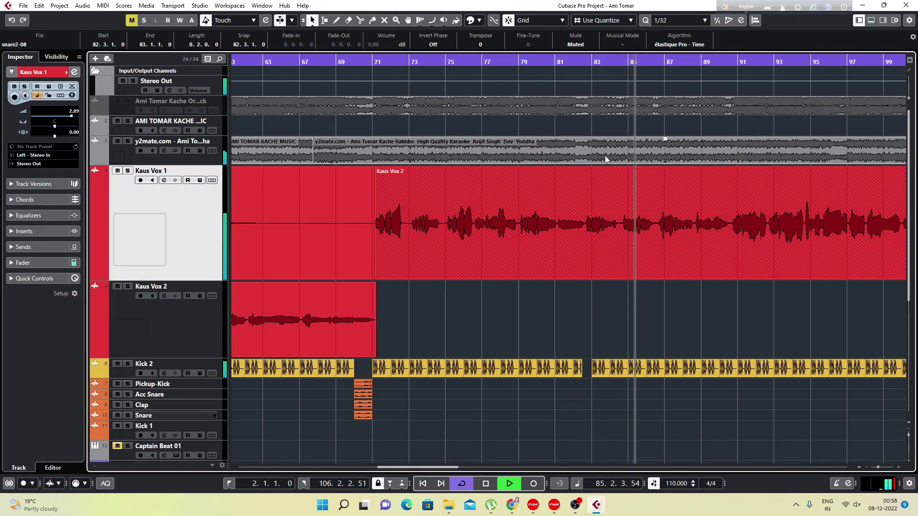
{"action": "key", "text": "space"}
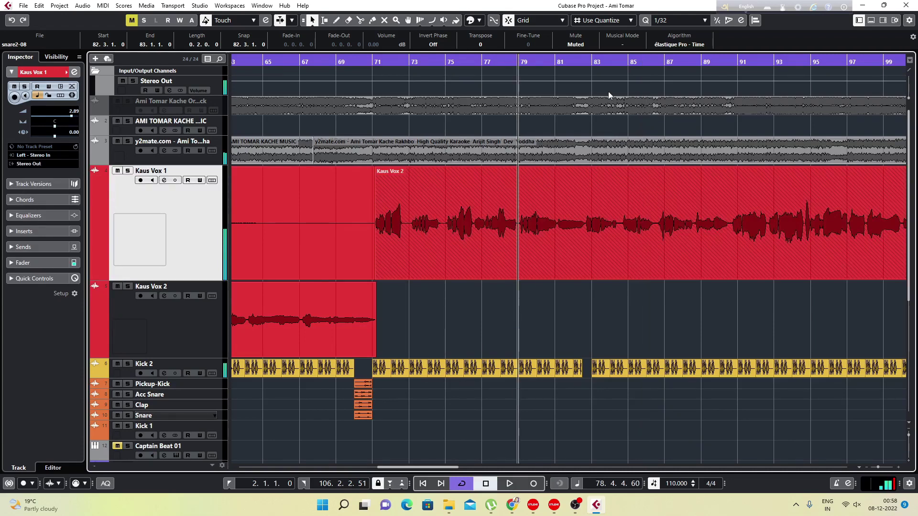
{"action": "left_click_drag", "start_coordinate": [578, 62], "coordinate": [576, 73]}
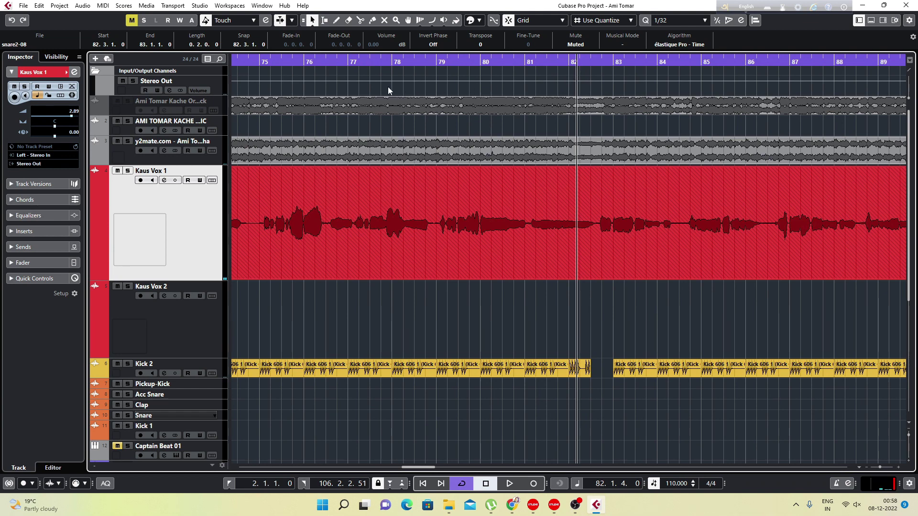
{"action": "left_click", "coordinate": [381, 62]}
{"action": "key", "text": "space"}
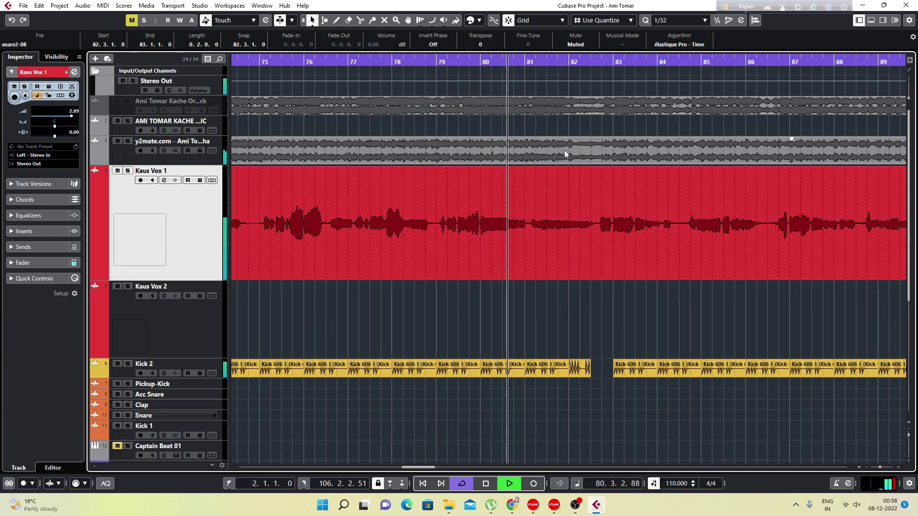
Replay the Kaus Vox 1 track from just before bar 80, checking the vocal's timing against the kick.
{"action": "key", "text": "space"}
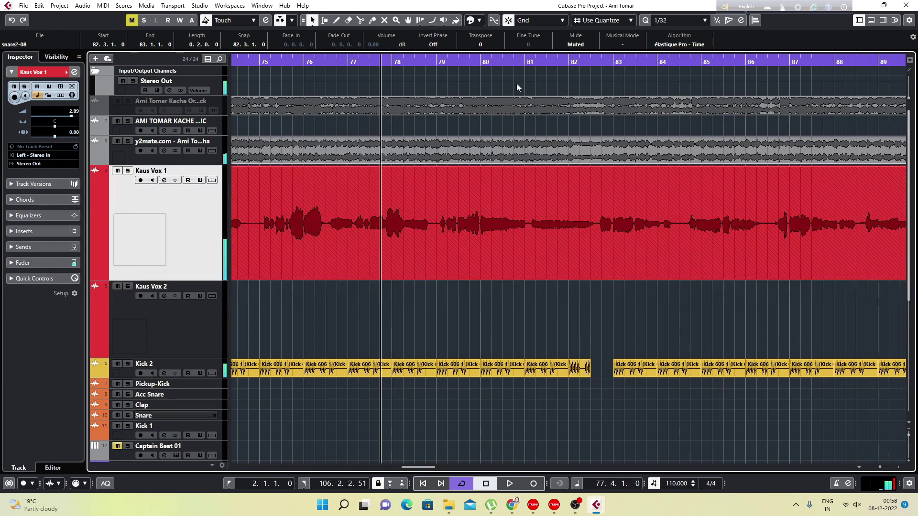
{"action": "left_click_drag", "start_coordinate": [515, 62], "coordinate": [514, 80]}
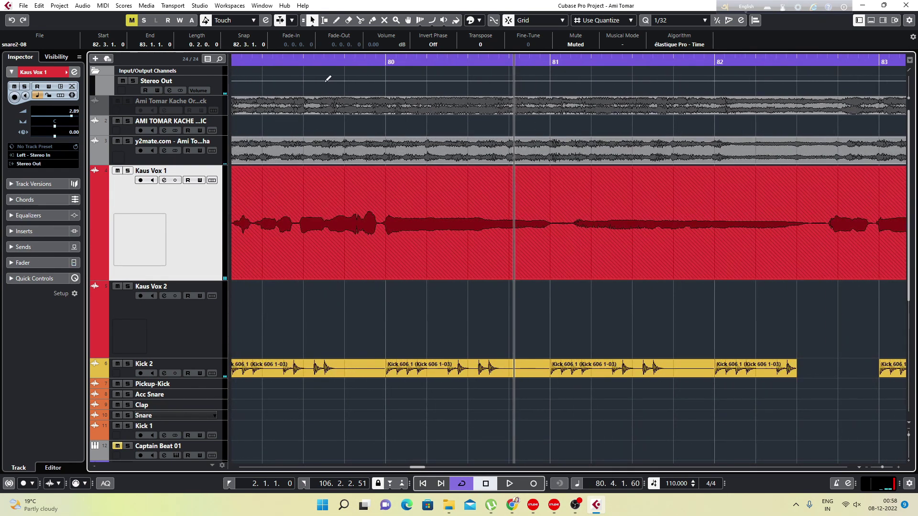
{"action": "left_click", "coordinate": [247, 62]}
{"action": "key", "text": "space"}
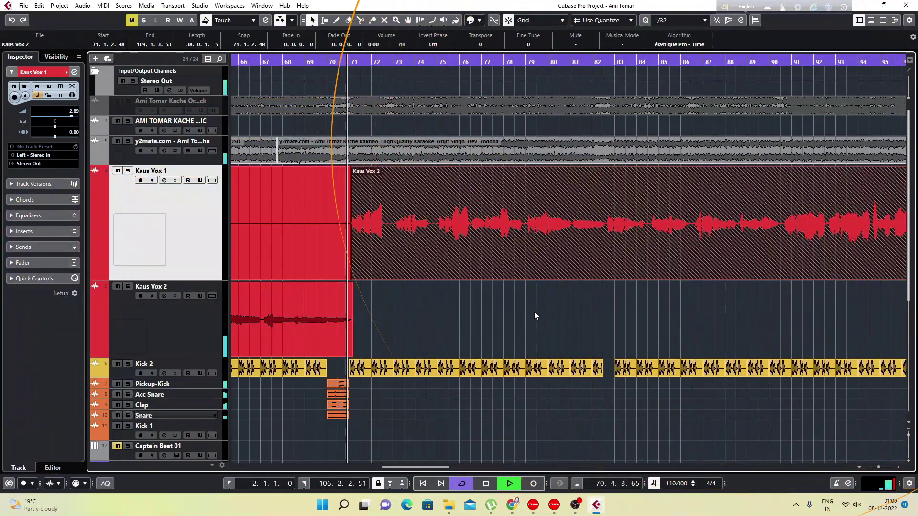
Play back the vocal entry around bar 71 and undo the last small shift of the Kaus Vox 2 event.
{"action": "left_click", "coordinate": [535, 308]}
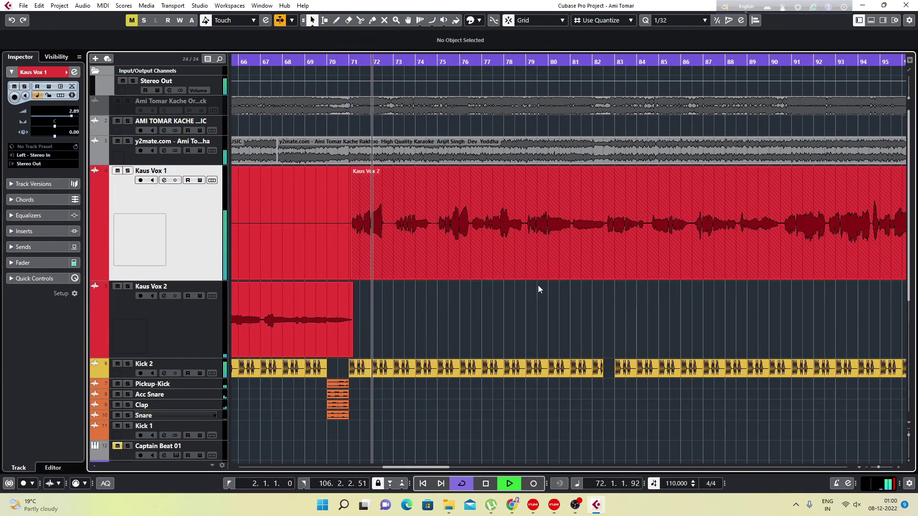
{"action": "key", "text": "space"}
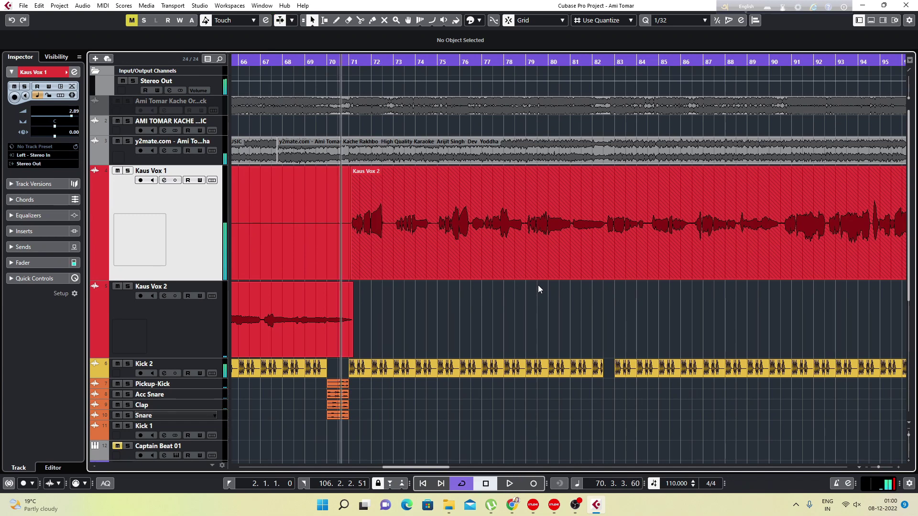
{"action": "key", "text": "ctrl+z"}
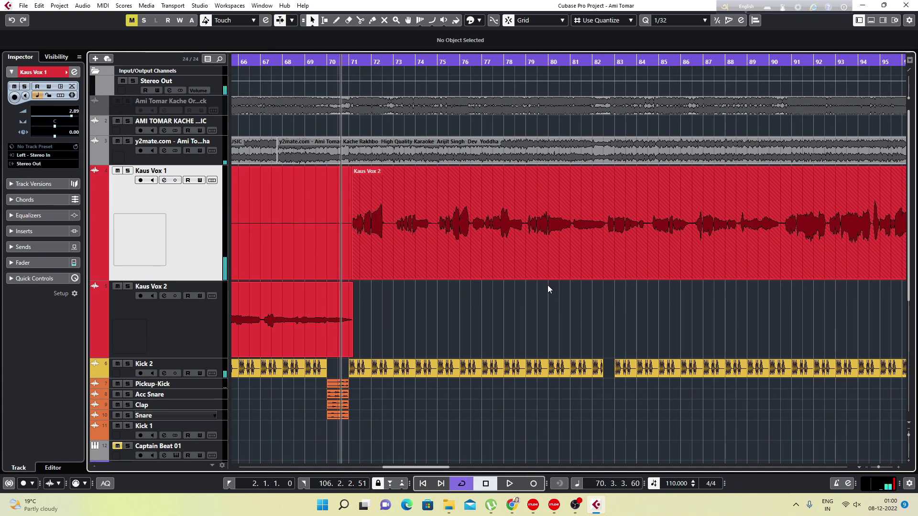
Move the Kaus Vox 2 event on the Kaus Vox 1 track slightly later so it starts at 71.1.3.17.
{"action": "left_click", "coordinate": [556, 63]}
{"action": "mouse_move", "coordinate": [565, 63]}
{"action": "left_mouse_down"}
{"action": "mouse_move", "coordinate": [567, 87]}
{"action": "mouse_move", "coordinate": [568, 76]}
{"action": "left_mouse_up"}
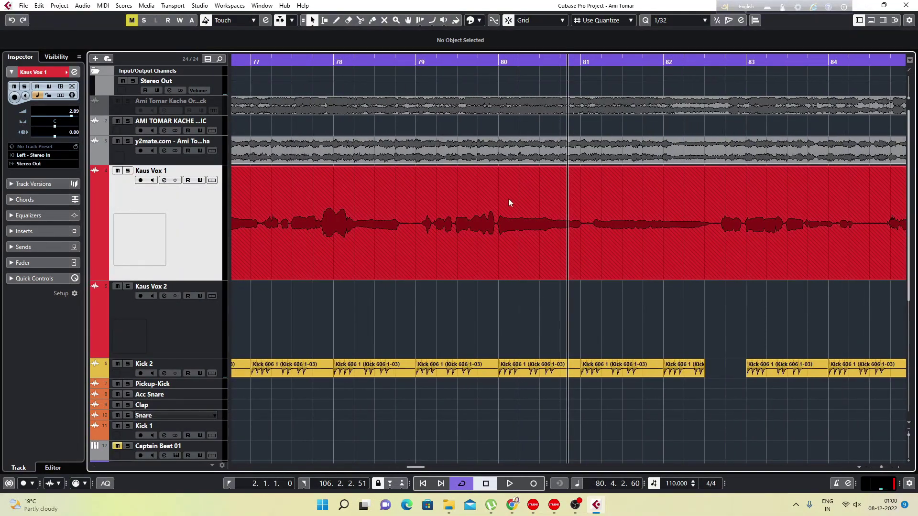
{"action": "left_click_drag", "start_coordinate": [497, 63], "coordinate": [511, 101]}
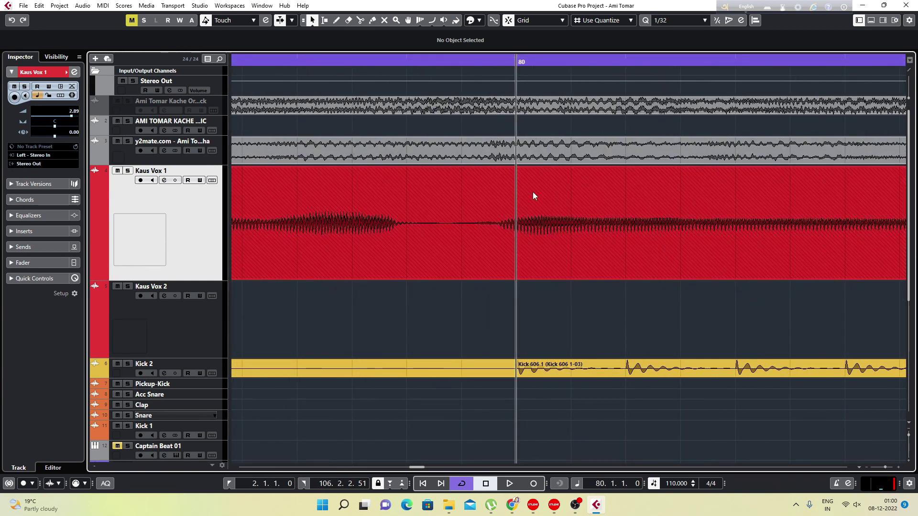
{"action": "left_click_drag", "start_coordinate": [533, 191], "coordinate": [553, 194]}
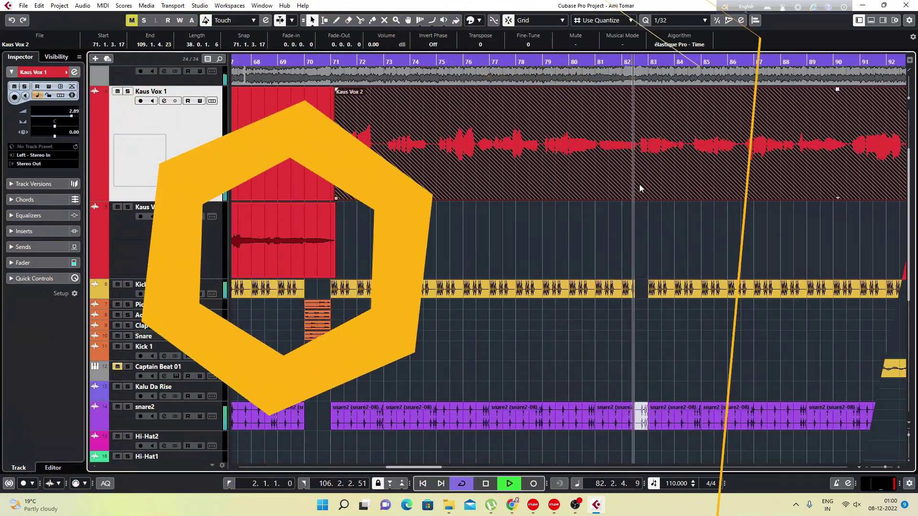
Play back from about bar 82 to bar 91, following the vocal against the kick and snare2 tracks.
{"action": "scroll", "coordinate": [639, 189], "scroll_direction": "up", "scroll_amount": 2}
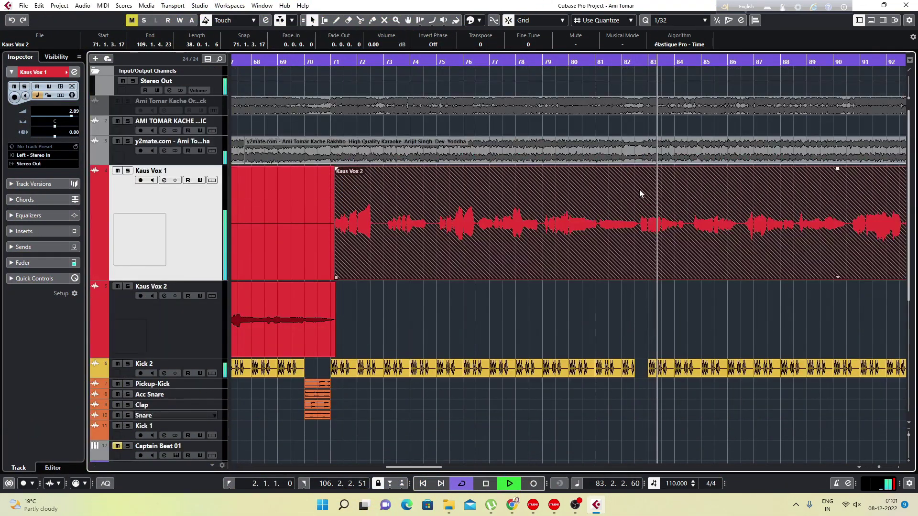
{"action": "scroll", "coordinate": [639, 189], "scroll_direction": "down", "scroll_amount": 4}
{"action": "scroll", "coordinate": [639, 189], "scroll_direction": "up", "scroll_amount": 2}
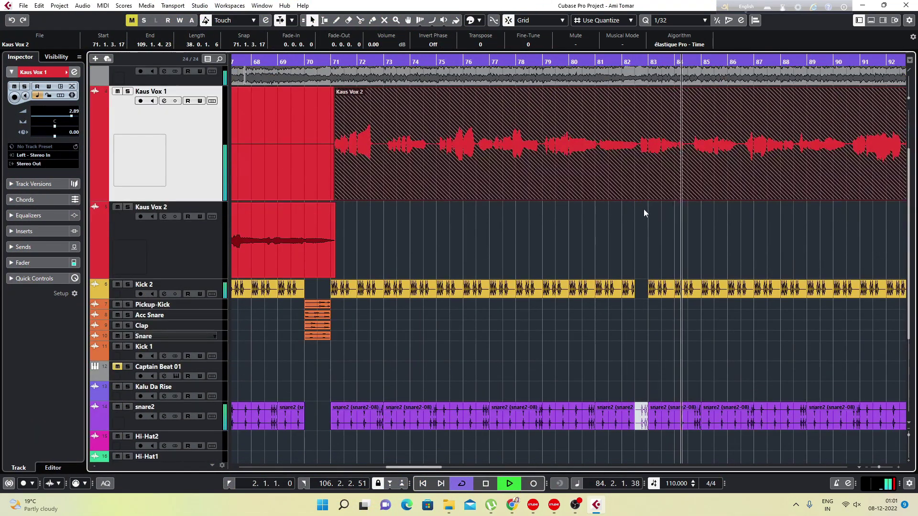
{"action": "scroll", "coordinate": [643, 208], "scroll_direction": "down", "scroll_amount": 2}
{"action": "key", "text": "g"}
{"action": "key", "text": "g"}
{"action": "key", "text": "g"}
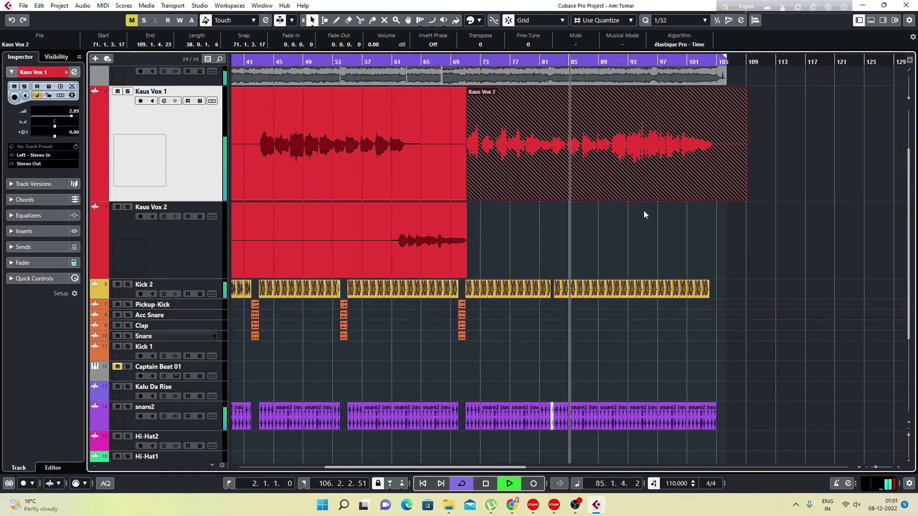
{"action": "key", "text": "g"}
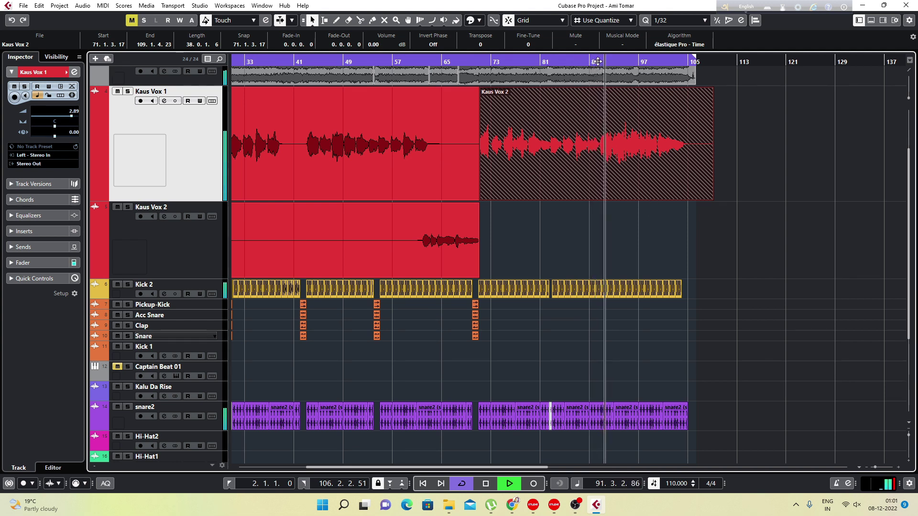
Replay the vocal and drums from the end of bar 88 to about bar 90 to locate the next transition.
{"action": "left_click_drag", "start_coordinate": [598, 61], "coordinate": [597, 91]}
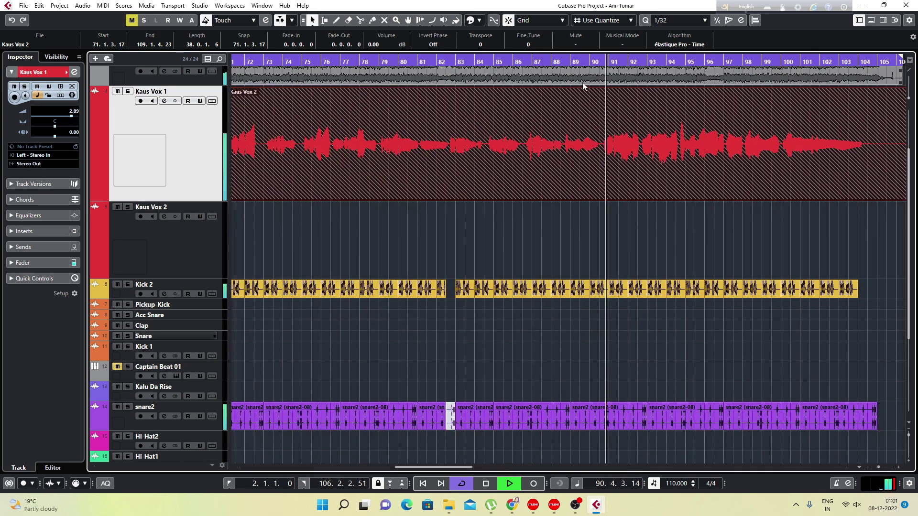
{"action": "left_click", "coordinate": [564, 67]}
{"action": "left_click", "coordinate": [563, 63]}
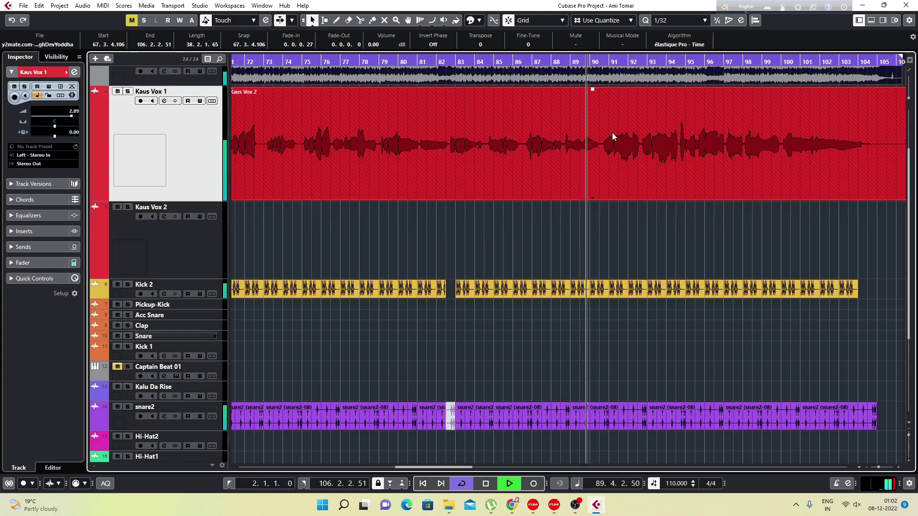
{"action": "key", "text": "space"}
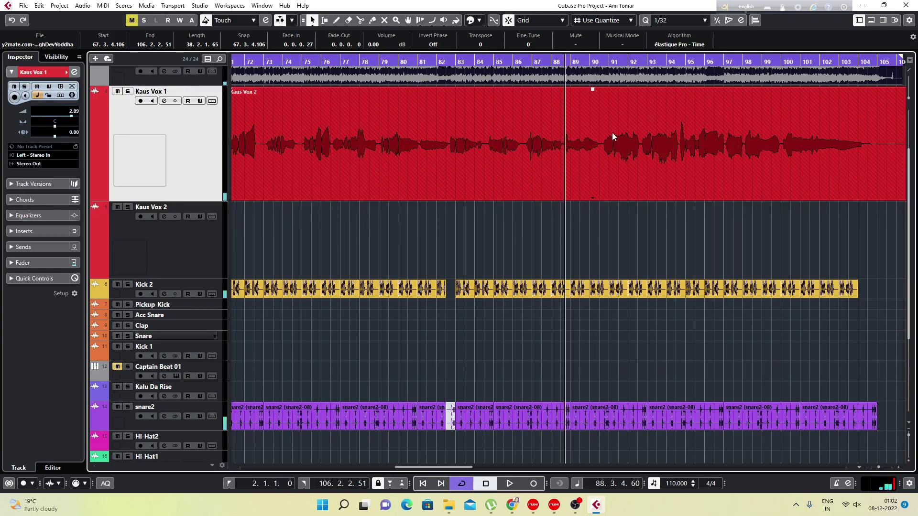
Copy the Crash 1 and Crash Reverse events from before bar 83 into bar 90, starting at 90.1.2.60.
{"action": "scroll", "coordinate": [595, 263], "scroll_direction": "down", "scroll_amount": 3}
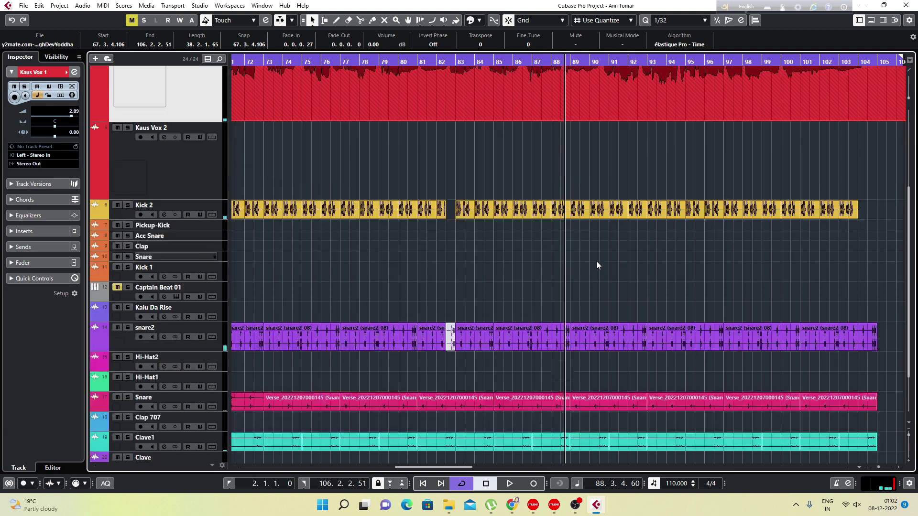
{"action": "scroll", "coordinate": [596, 261], "scroll_direction": "up", "scroll_amount": 3}
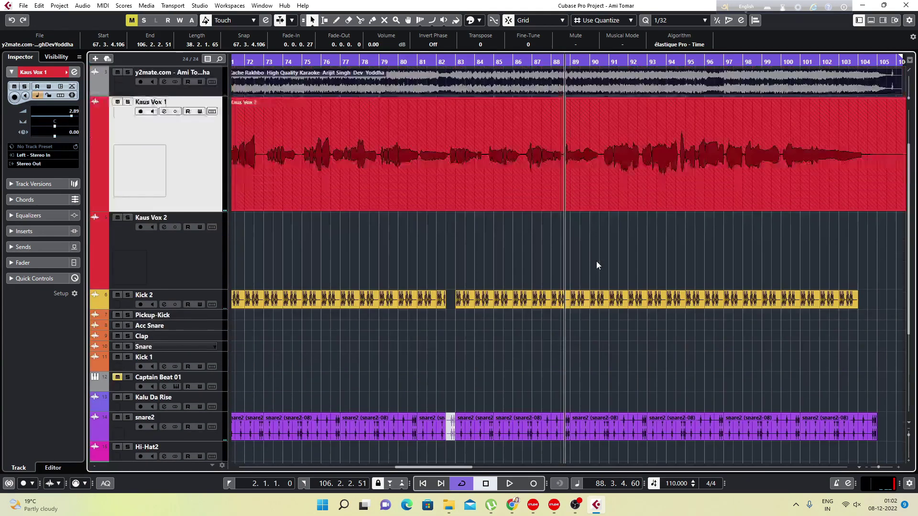
{"action": "scroll", "coordinate": [589, 154], "scroll_direction": "down", "scroll_amount": 3}
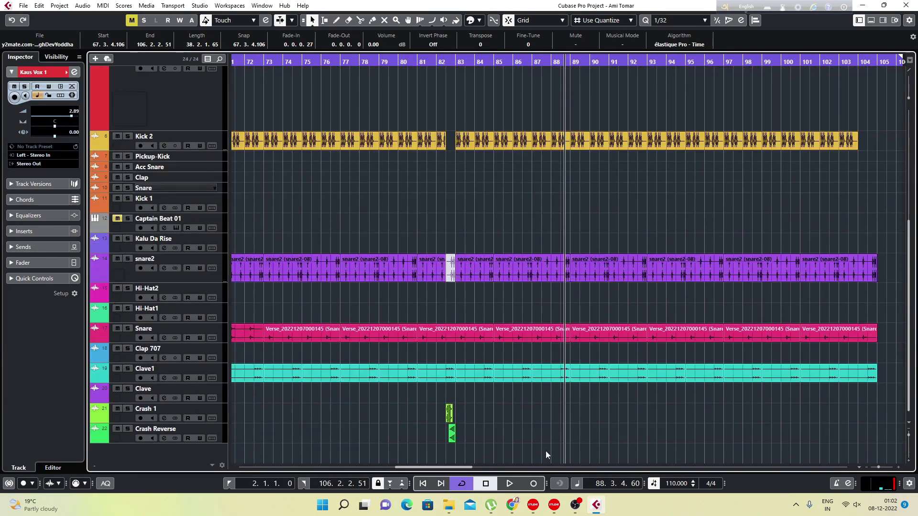
{"action": "left_click_drag", "start_coordinate": [479, 440], "coordinate": [596, 419]}
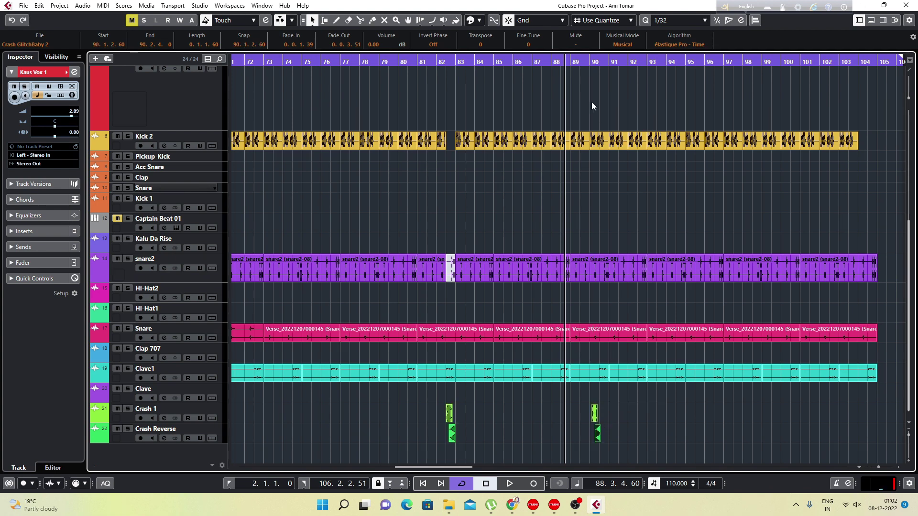
Move the copied Crash 1 and Crash Reverse events together so that the pair starts at 90.2.1.0.
{"action": "left_click_drag", "start_coordinate": [592, 62], "coordinate": [592, 81]}
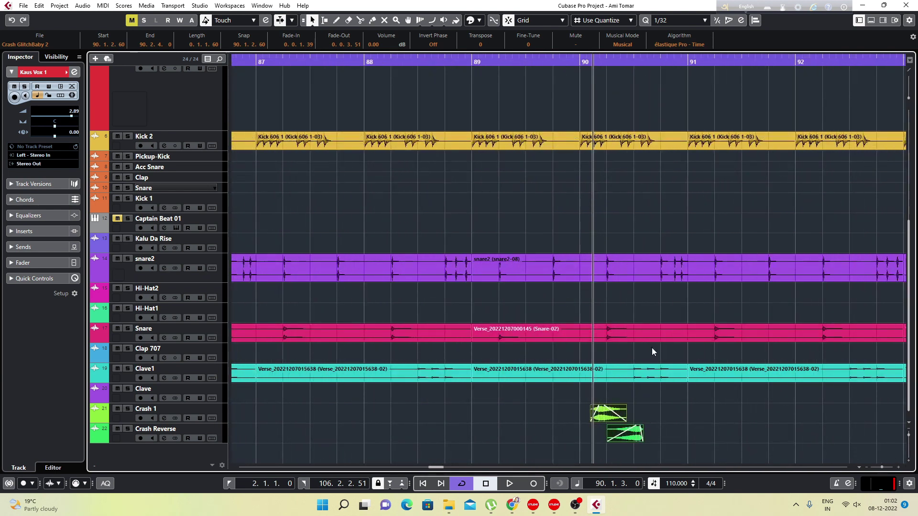
{"action": "scroll", "coordinate": [652, 348], "scroll_direction": "up", "scroll_amount": 5}
{"action": "scroll", "coordinate": [652, 348], "scroll_direction": "down", "scroll_amount": 6}
{"action": "left_click_drag", "start_coordinate": [620, 410], "coordinate": [638, 410]}
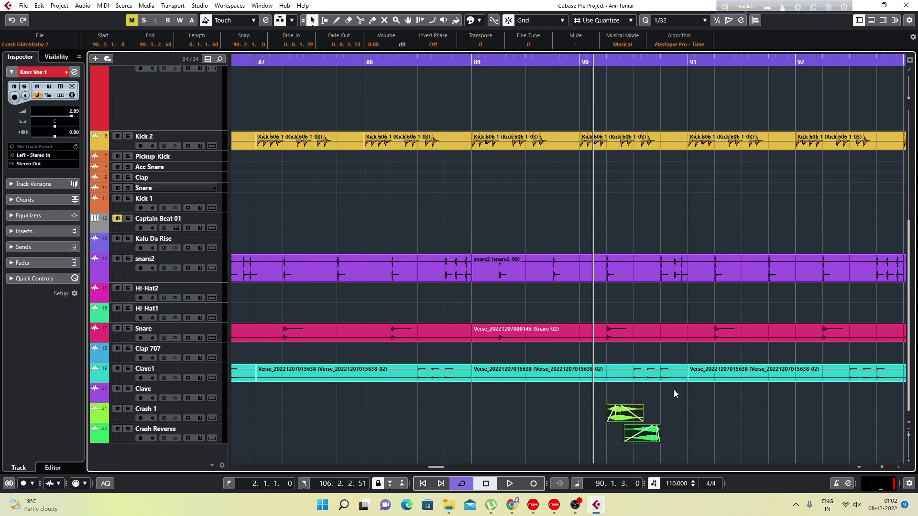
Play back bar 90 with the crashes repeatedly, comparing their position with the vocal pause before bar 91.
{"action": "key", "text": "space"}
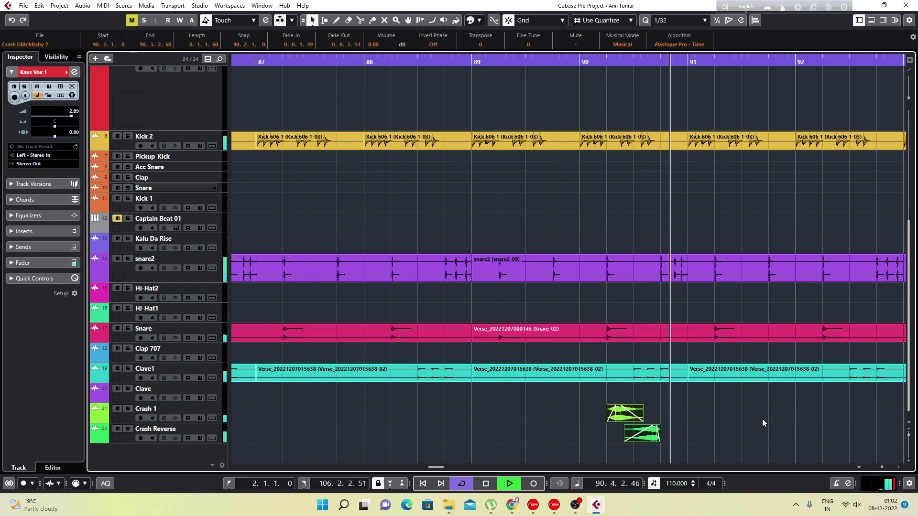
{"action": "key", "text": "space"}
{"action": "scroll", "coordinate": [707, 400], "scroll_direction": "up", "scroll_amount": 5}
{"action": "scroll", "coordinate": [708, 400], "scroll_direction": "down", "scroll_amount": 5}
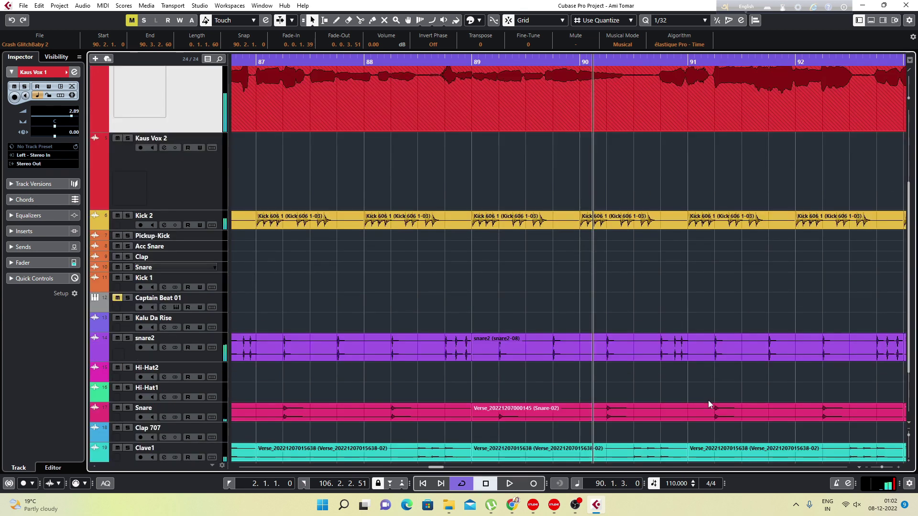
{"action": "scroll", "coordinate": [707, 401], "scroll_direction": "up", "scroll_amount": 4}
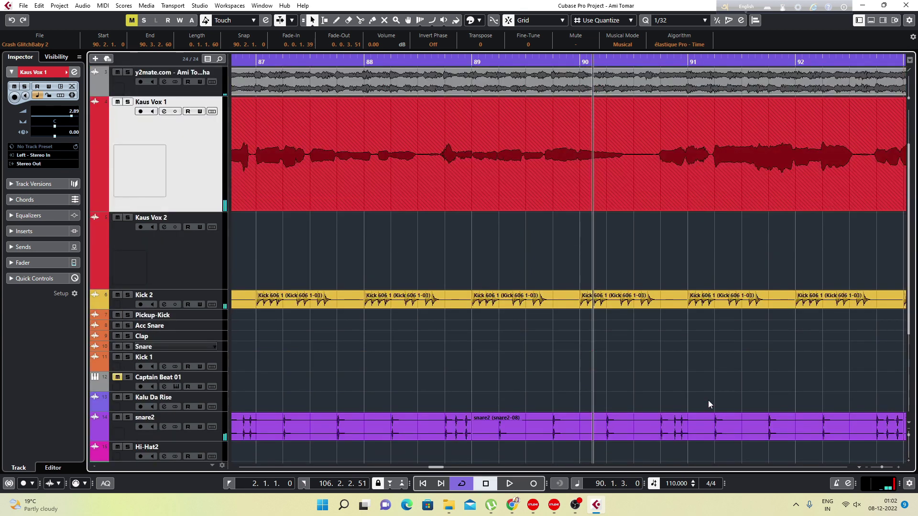
{"action": "scroll", "coordinate": [707, 400], "scroll_direction": "down", "scroll_amount": 4}
{"action": "key", "text": "space"}
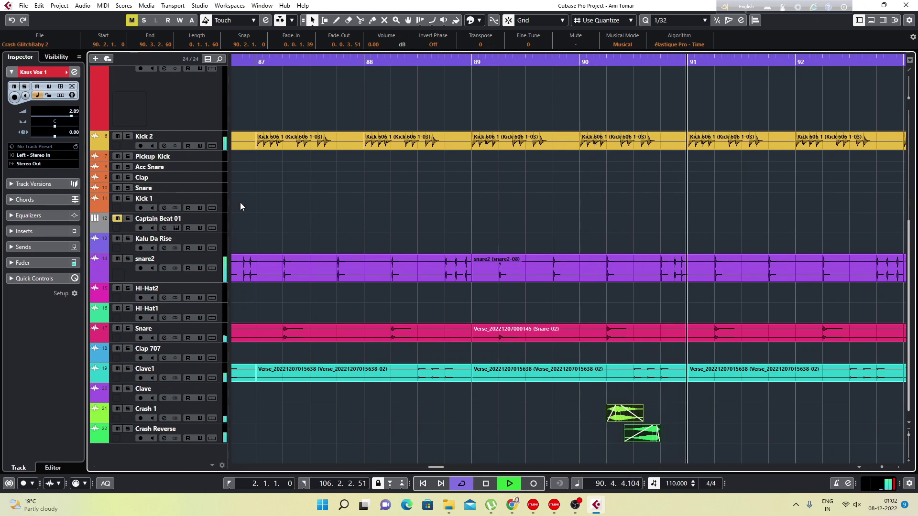
{"action": "key", "text": "space"}
{"action": "scroll", "coordinate": [330, 221], "scroll_direction": "up", "scroll_amount": 4}
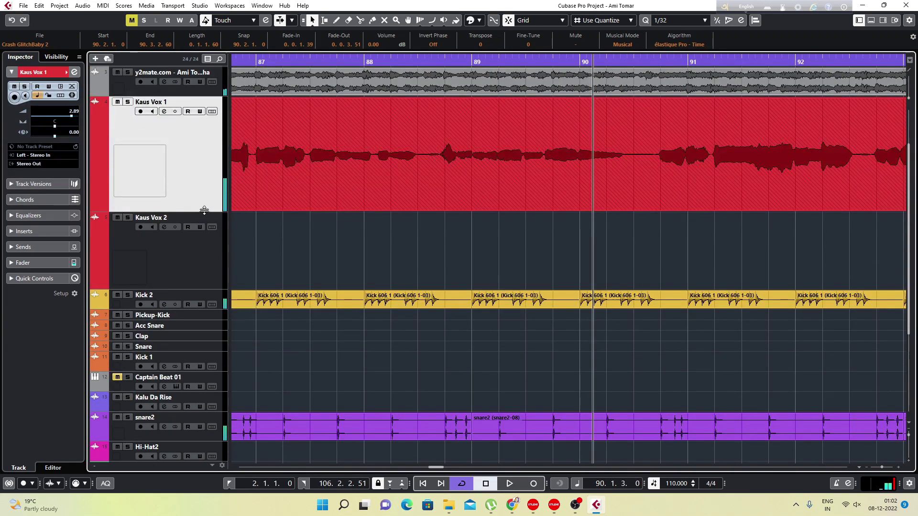
Reduce the heights of the Kaus Vox 1 and Kaus Vox 2 tracks and replay the crashes in bar 90.
{"action": "left_click_drag", "start_coordinate": [204, 211], "coordinate": [204, 124]}
{"action": "left_click_drag", "start_coordinate": [201, 203], "coordinate": [213, 150]}
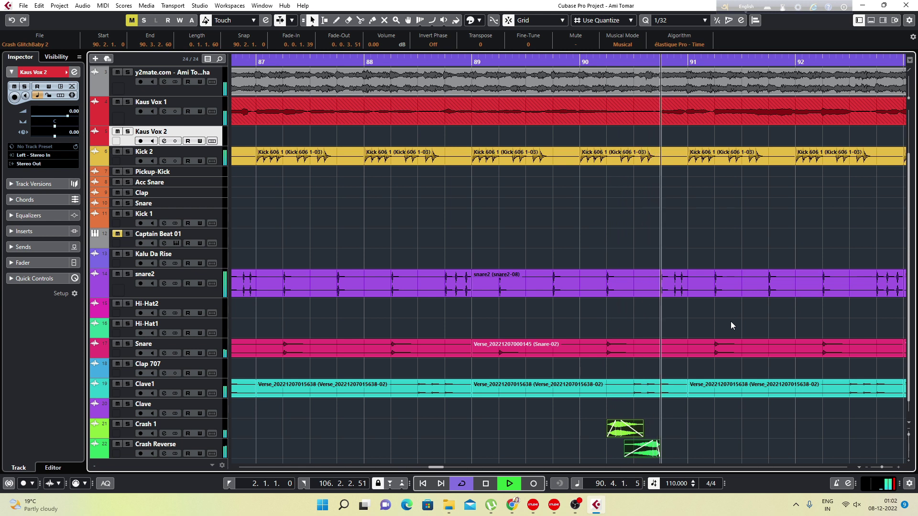
{"action": "key", "text": "space"}
{"action": "key", "text": "space"}
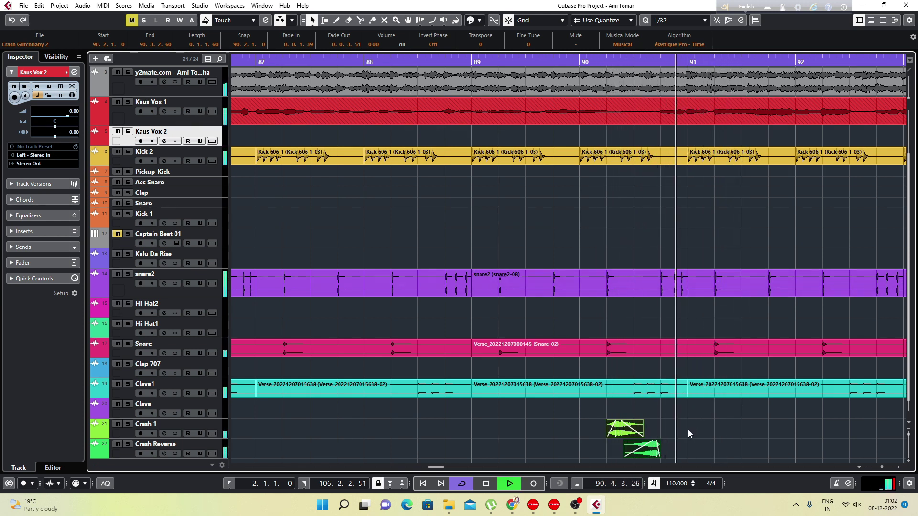
{"action": "key", "text": "space"}
Move the bar 90 Crash 1 and Crash Reverse events together to start at 90.2.2.0 and play back the transition.
{"action": "left_click", "coordinate": [672, 454]}
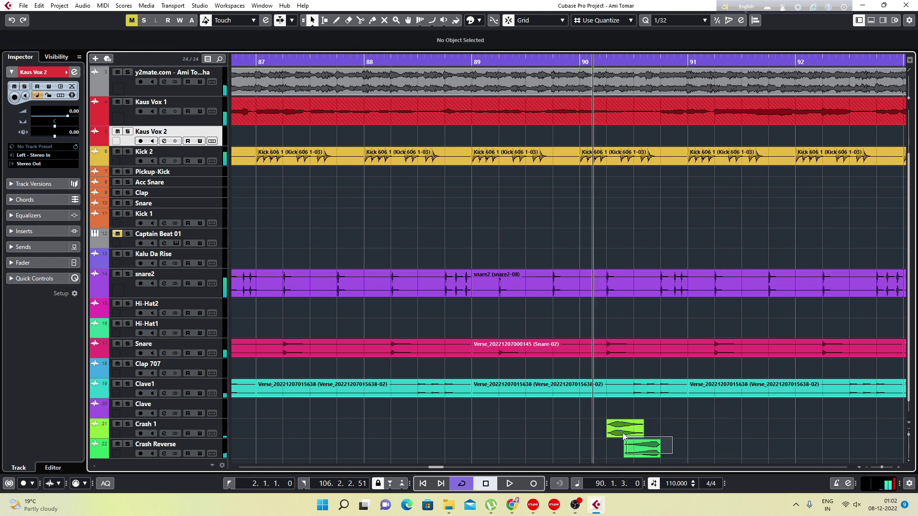
{"action": "left_click_drag", "start_coordinate": [616, 431], "coordinate": [626, 432]}
{"action": "key", "text": "space"}
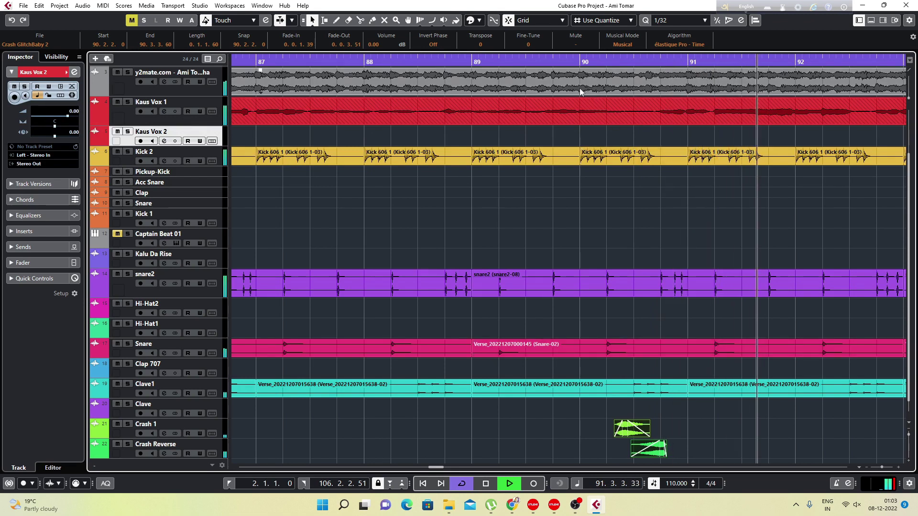
{"action": "left_click", "coordinate": [544, 62]}
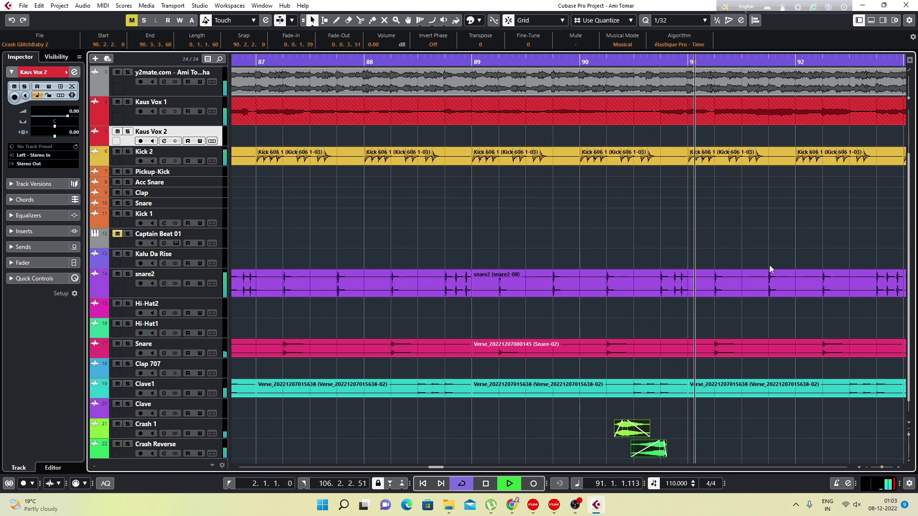
Play back the closing section from bar 91, replaying from about bar 95 to check the vocal and drums near bar 97.
{"action": "key", "text": "g"}
{"action": "key", "text": "g"}
{"action": "key", "text": "g"}
{"action": "key", "text": "g"}
{"action": "key", "text": "g"}
{"action": "key", "text": "g"}
{"action": "key", "text": "g"}
{"action": "key", "text": "g"}
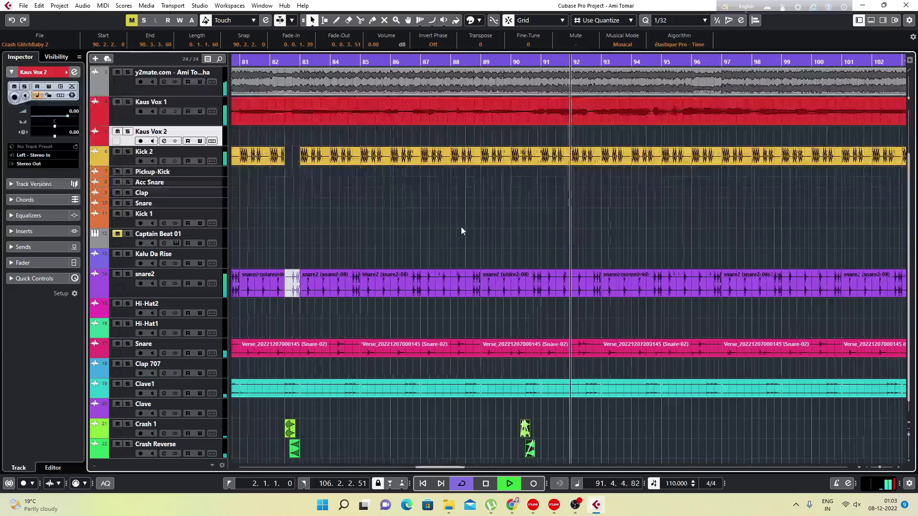
{"action": "key", "text": "g"}
{"action": "key", "text": "g"}
{"action": "key", "text": "g"}
{"action": "key", "text": "g"}
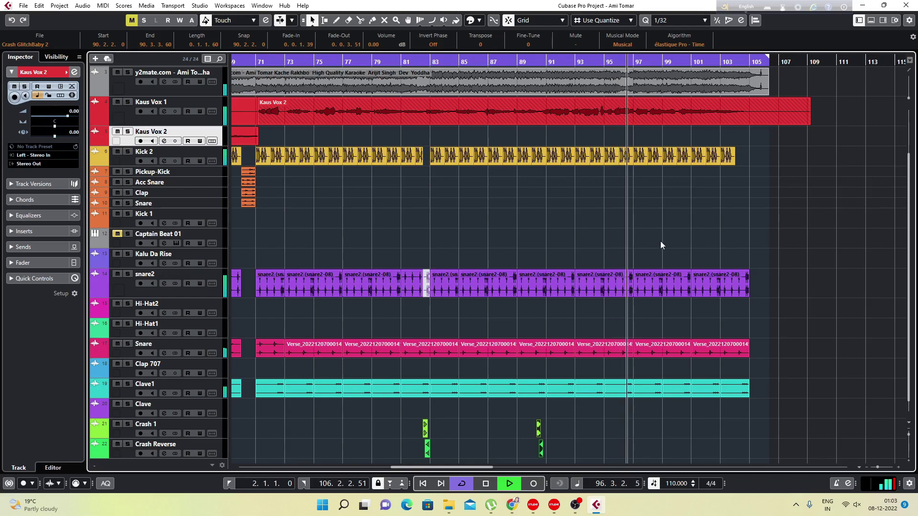
{"action": "left_click", "coordinate": [606, 62]}
{"action": "left_click", "coordinate": [614, 104]}
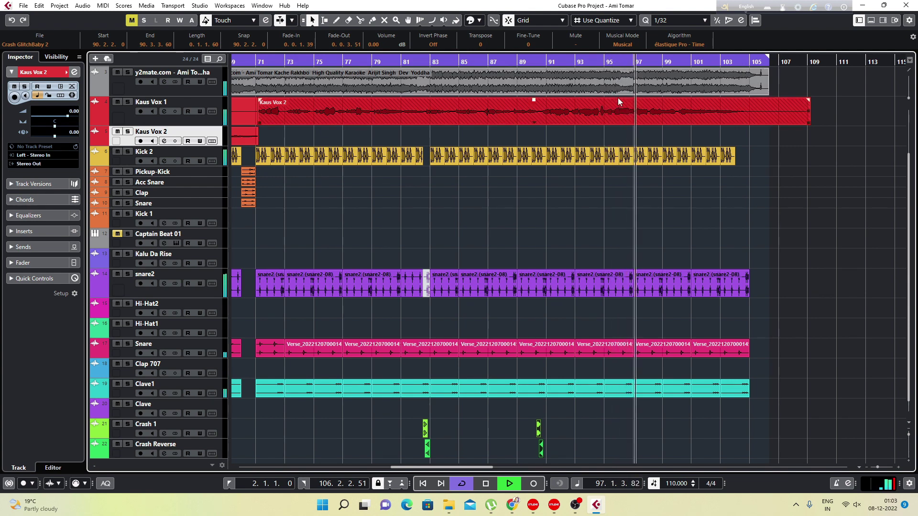
Copy the second Kalu Da Rise event from around bar 14 to start at 94.3.1.0 on its track.
{"action": "left_click", "coordinate": [609, 176]}
{"action": "key", "text": "space"}
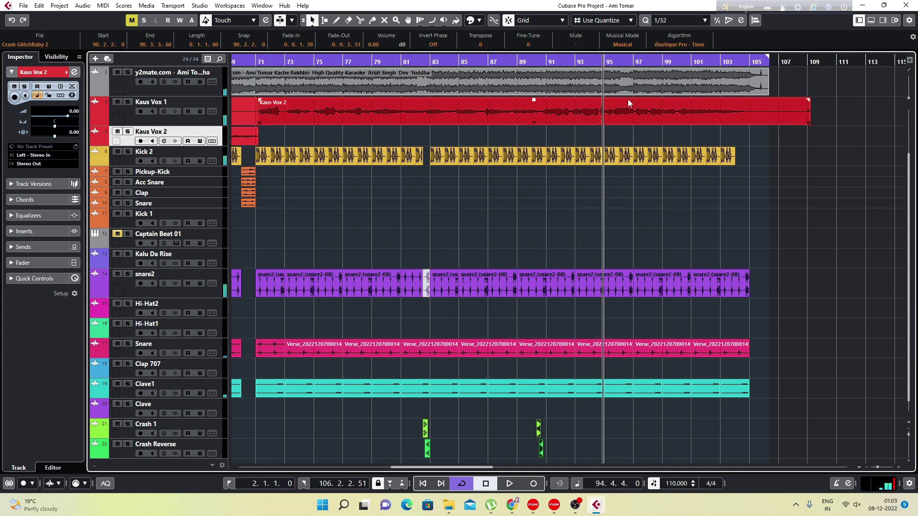
{"action": "left_click_drag", "start_coordinate": [615, 61], "coordinate": [612, 85]}
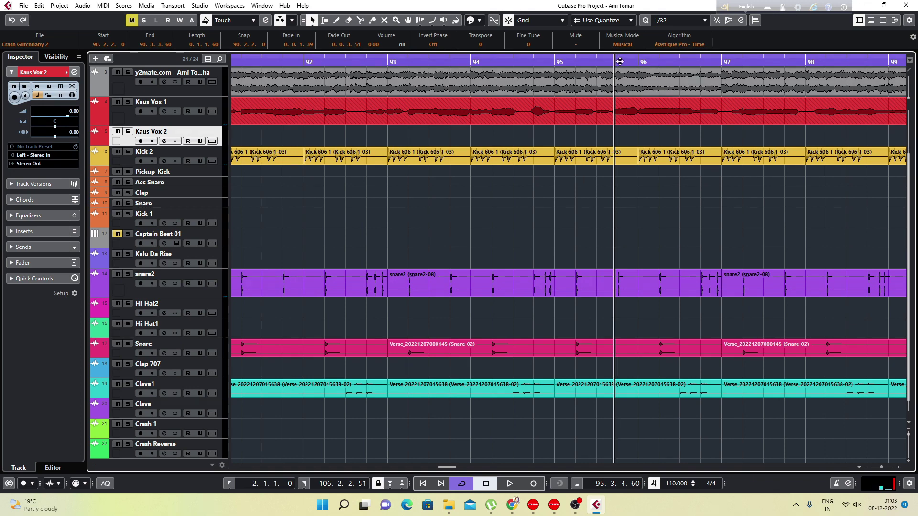
{"action": "key", "text": "g"}
{"action": "key", "text": "g"}
{"action": "key", "text": "g"}
{"action": "key", "text": "g"}
{"action": "key", "text": "g"}
{"action": "key", "text": "g"}
{"action": "key", "text": "g"}
{"action": "key", "text": "g"}
{"action": "key", "text": "g"}
{"action": "key", "text": "g"}
{"action": "key", "text": "g"}
{"action": "key", "text": "g"}
{"action": "key", "text": "g"}
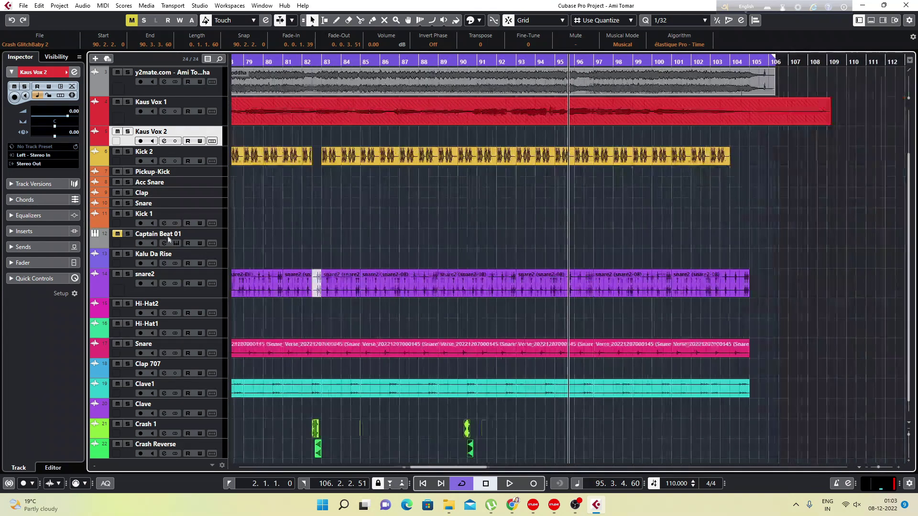
{"action": "key", "text": "g"}
{"action": "key", "text": "g"}
{"action": "key", "text": "g"}
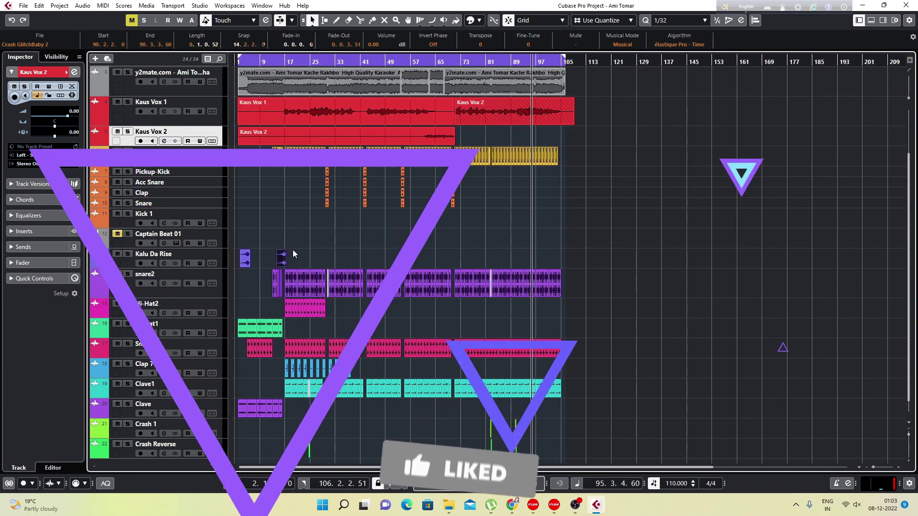
{"action": "left_click", "coordinate": [293, 250]}
{"action": "left_click_drag", "start_coordinate": [281, 258], "coordinate": [533, 258]}
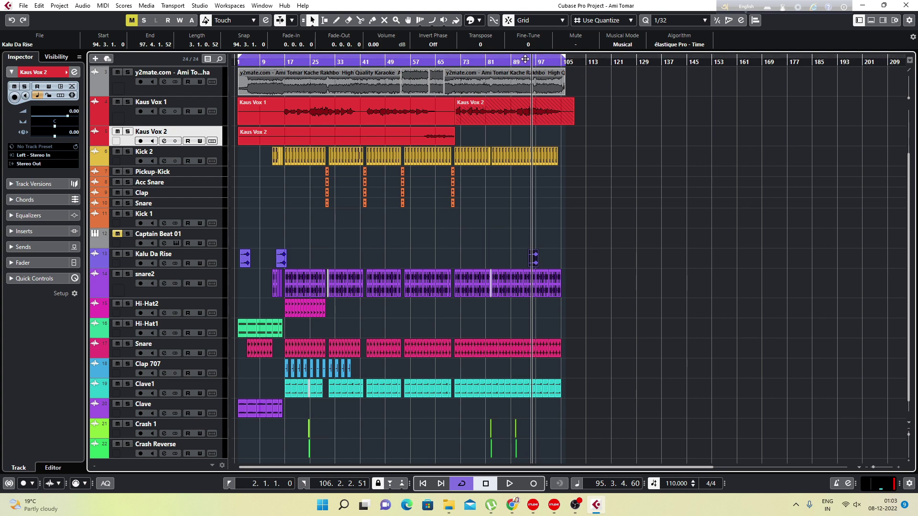
Move the copied Kalu Da Rise event to start at 93.3.2.0, playing back the transition into bar 97.
{"action": "left_click_drag", "start_coordinate": [521, 57], "coordinate": [527, 99]}
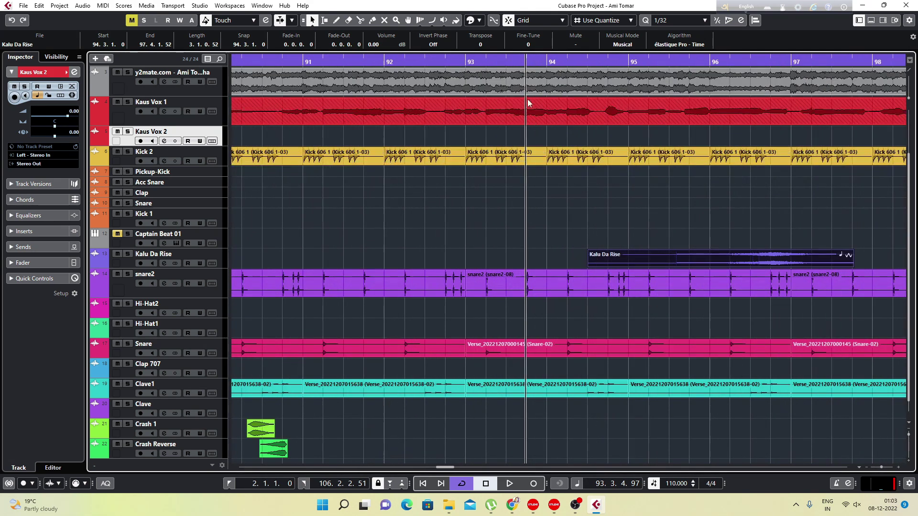
{"action": "left_click_drag", "start_coordinate": [764, 259], "coordinate": [684, 260]}
{"action": "key", "text": "space"}
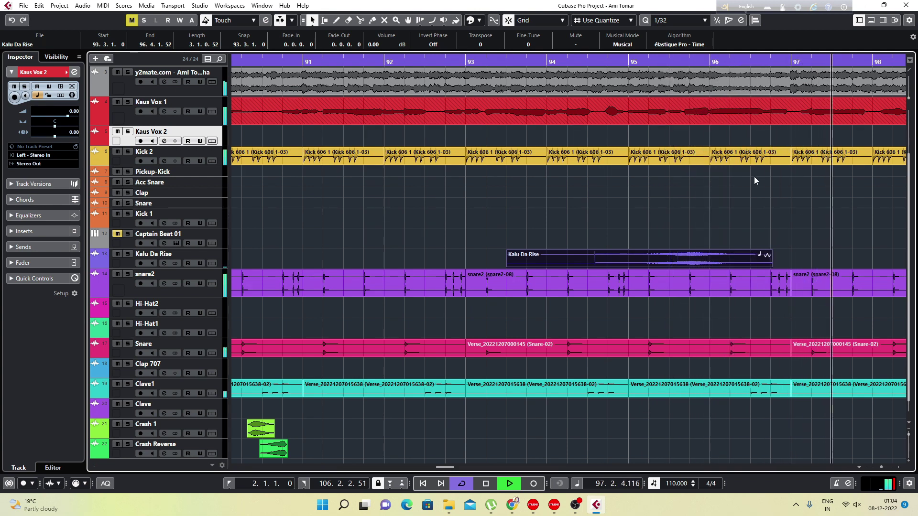
{"action": "scroll", "coordinate": [708, 153], "scroll_direction": "left", "scroll_amount": 4}
{"action": "left_click", "coordinate": [839, 61]}
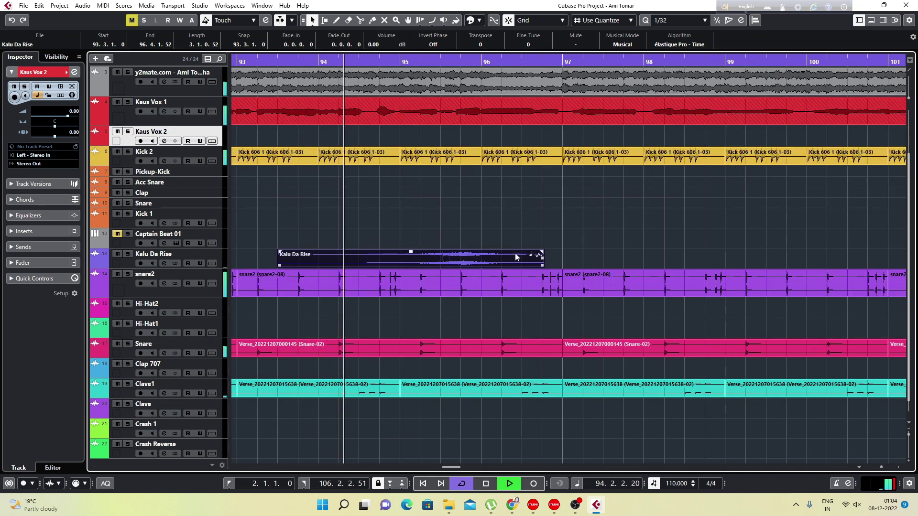
{"action": "left_click_drag", "start_coordinate": [490, 260], "coordinate": [495, 259]}
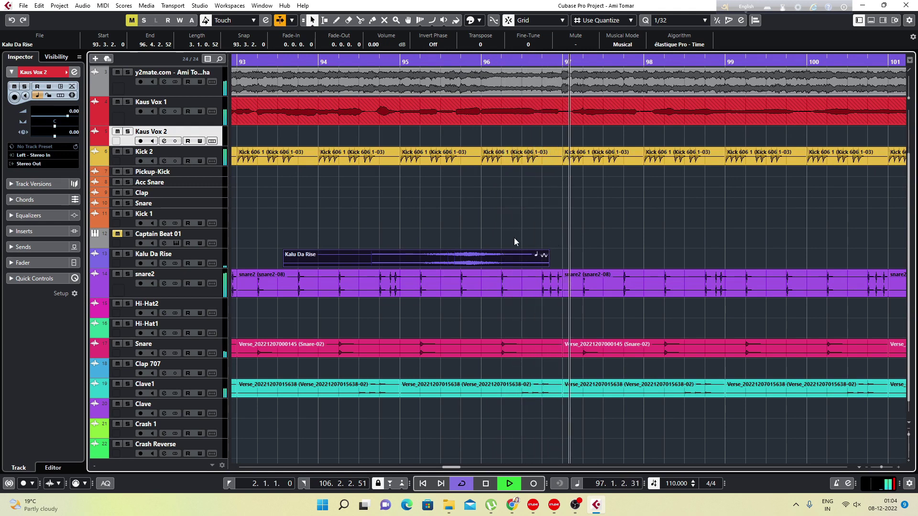
Trim the copied Kalu Da Rise event to start at 95.1.1.0, shorten its end, and add a fade-in and fade-out.
{"action": "left_click_drag", "start_coordinate": [282, 265], "coordinate": [431, 253]}
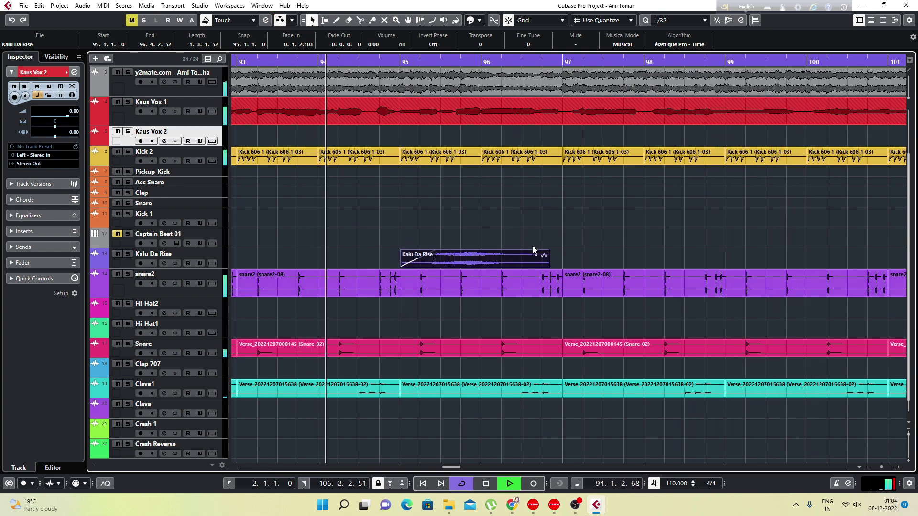
{"action": "left_click_drag", "start_coordinate": [549, 262], "coordinate": [502, 252]}
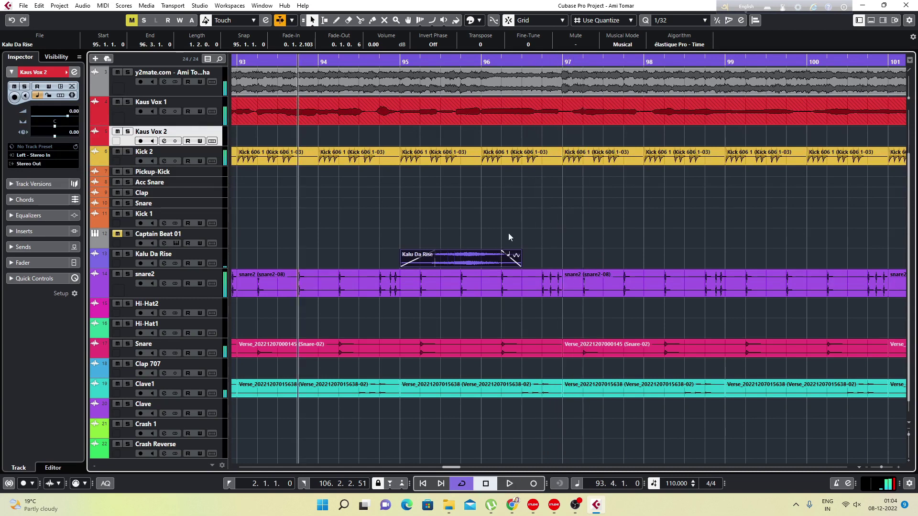
{"action": "left_click", "coordinate": [578, 221]}
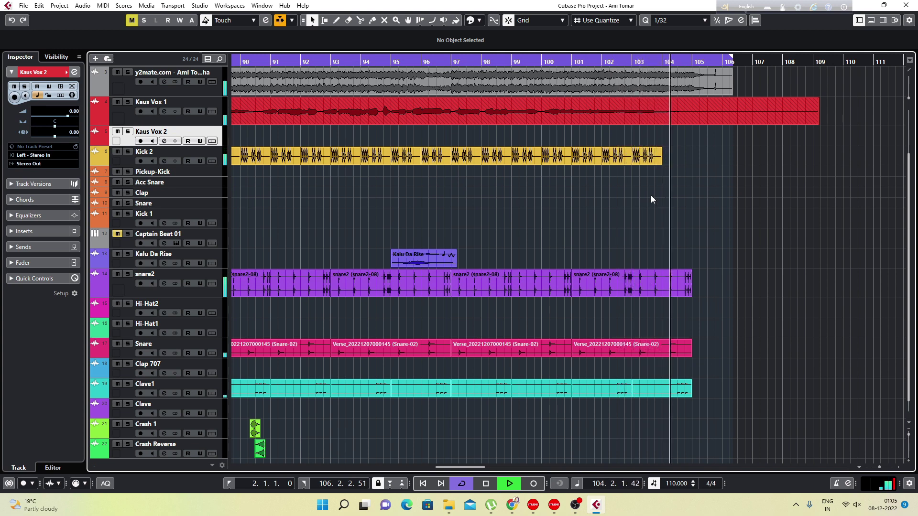
Copy the trimmed Kalu Da Rise event to start at 103.2.1.0 and play back the song's ending.
{"action": "key", "text": "space"}
{"action": "left_click_drag", "start_coordinate": [430, 258], "coordinate": [679, 262]}
{"action": "key", "text": "space"}
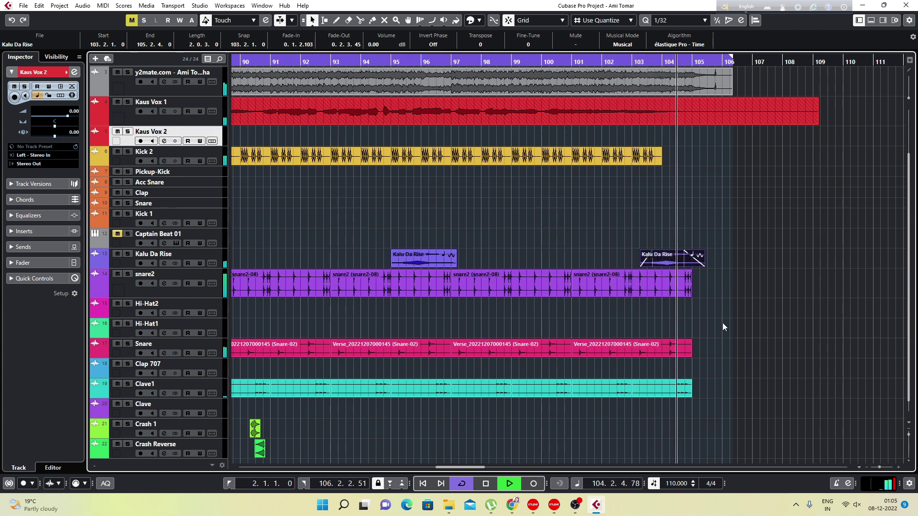
{"action": "key", "text": "space"}
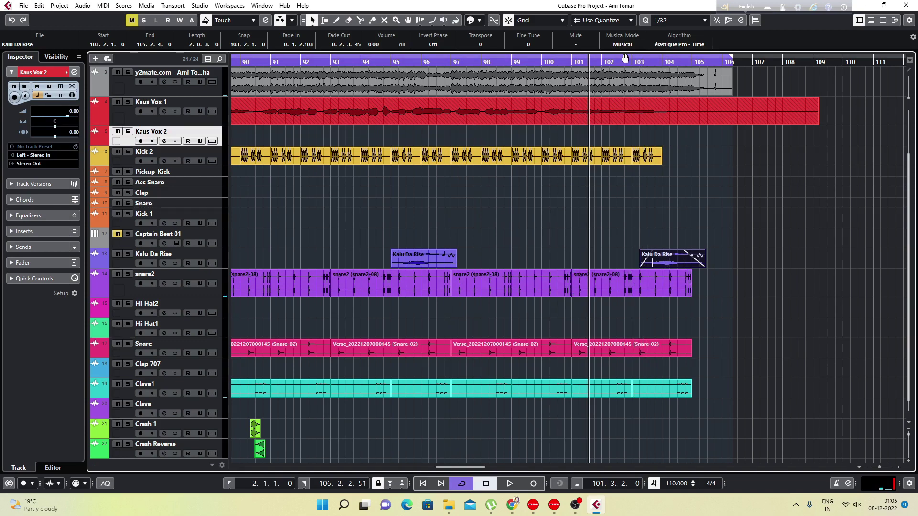
Using a Beat grid, split the snare2, Snare and Clave1 events at 103.2.1.0, delete the parts after it and play back the ending.
{"action": "left_click", "coordinate": [583, 22]}
{"action": "left_click", "coordinate": [601, 43]}
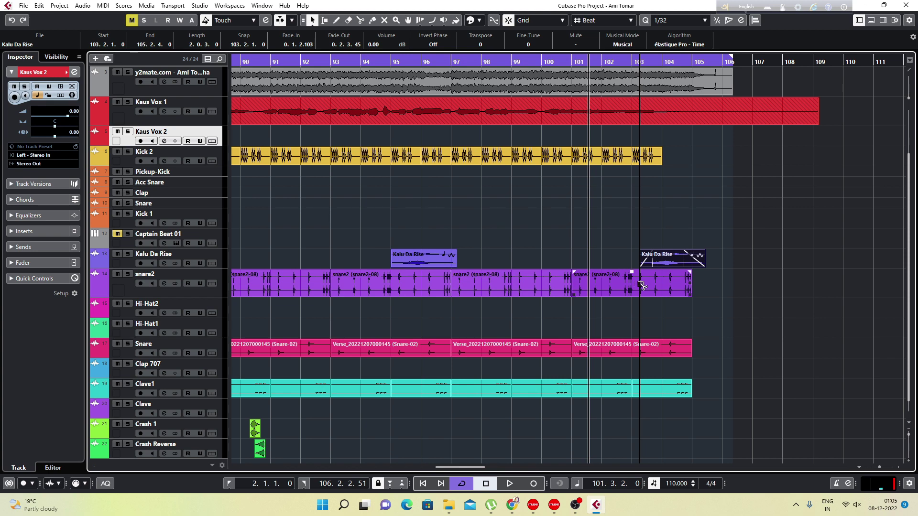
{"action": "left_click", "coordinate": [652, 349]}
{"action": "left_click_drag", "start_coordinate": [689, 402], "coordinate": [638, 283]}
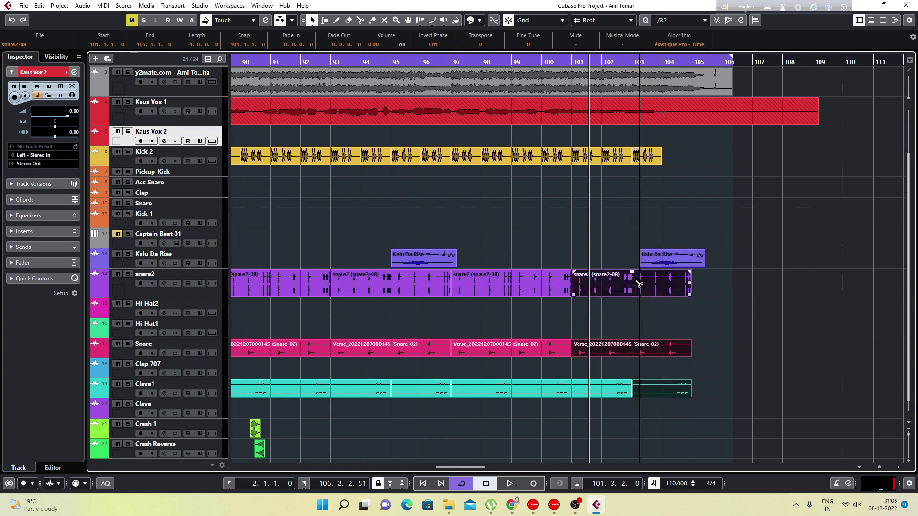
{"action": "left_click", "coordinate": [638, 282], "text": "alt"}
{"action": "left_click_drag", "start_coordinate": [679, 409], "coordinate": [666, 337]}
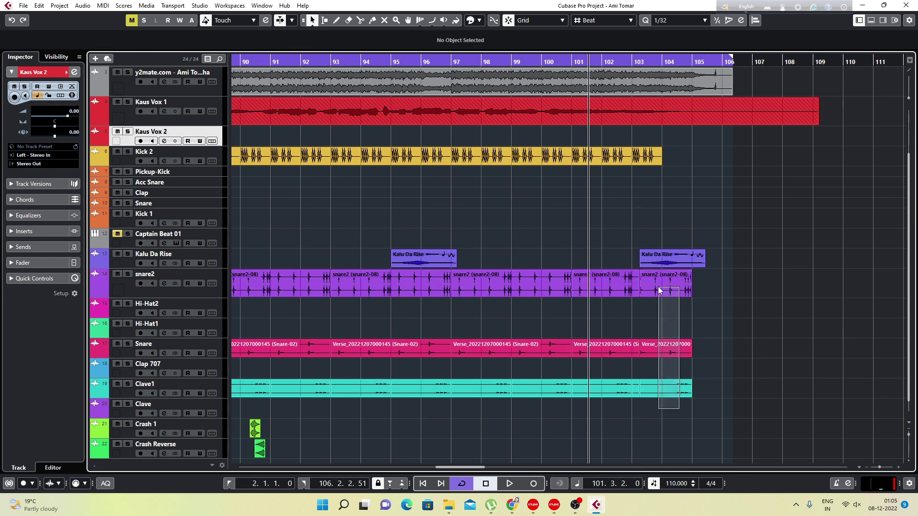
{"action": "left_click_drag", "start_coordinate": [659, 289], "coordinate": [658, 285]}
{"action": "key", "text": "Delete"}
{"action": "key", "text": "space"}
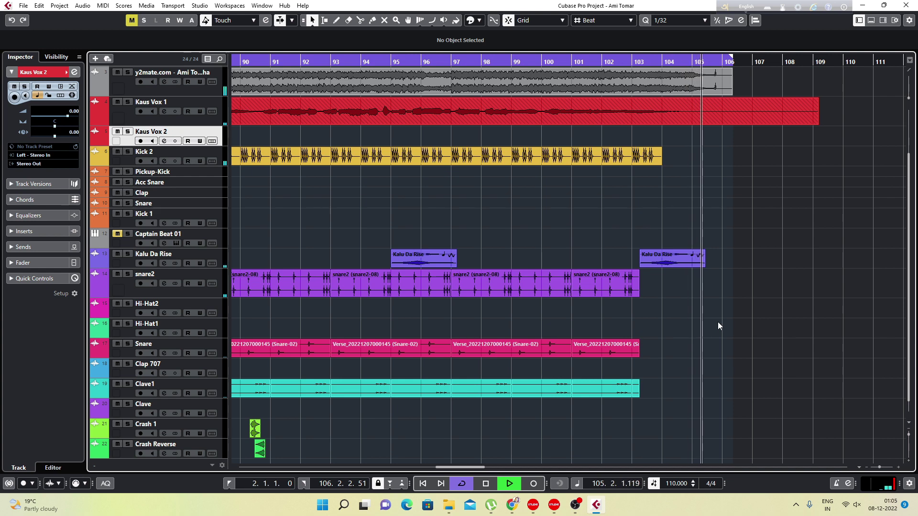
{"action": "key", "text": "space"}
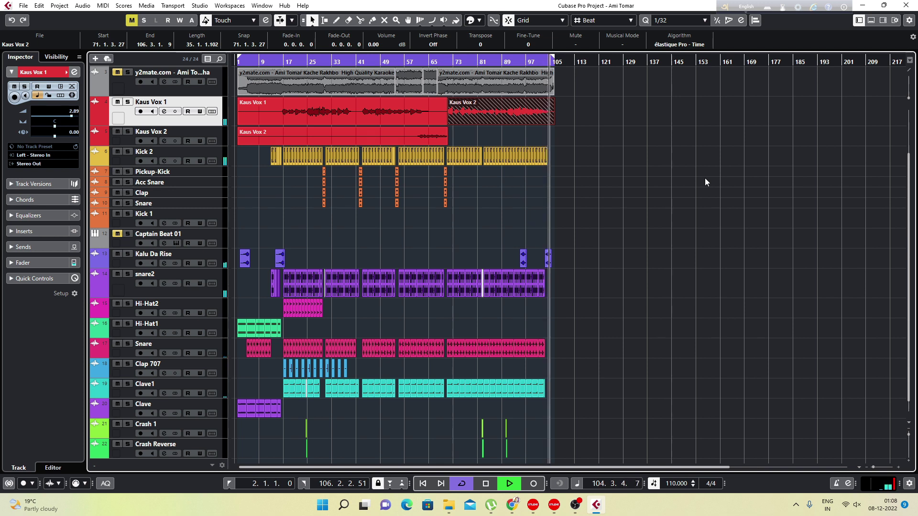
Bounce the two vocal events on the Kaus Vox 1 track into one event, replacing the originals, and play it back.
{"action": "key", "text": "space"}
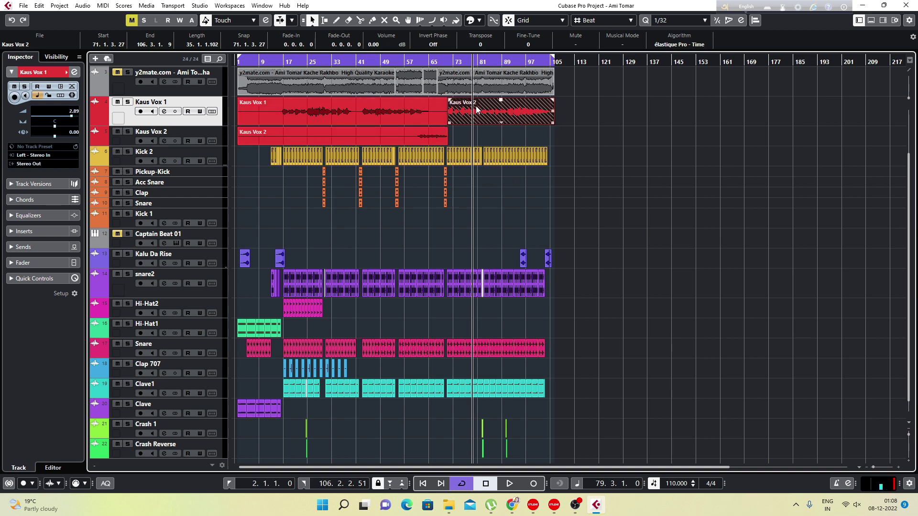
{"action": "key", "text": "g"}
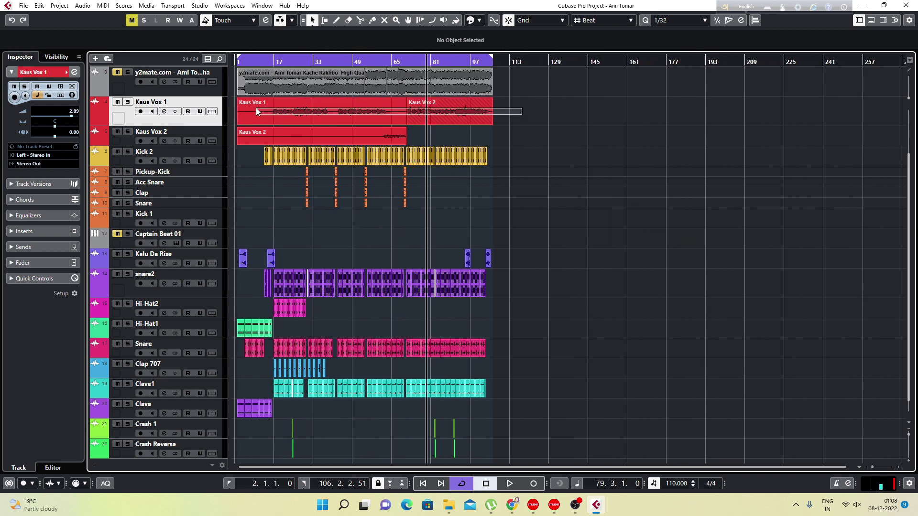
{"action": "left_click", "coordinate": [256, 107]}
{"action": "key", "text": "ctrl+b"}
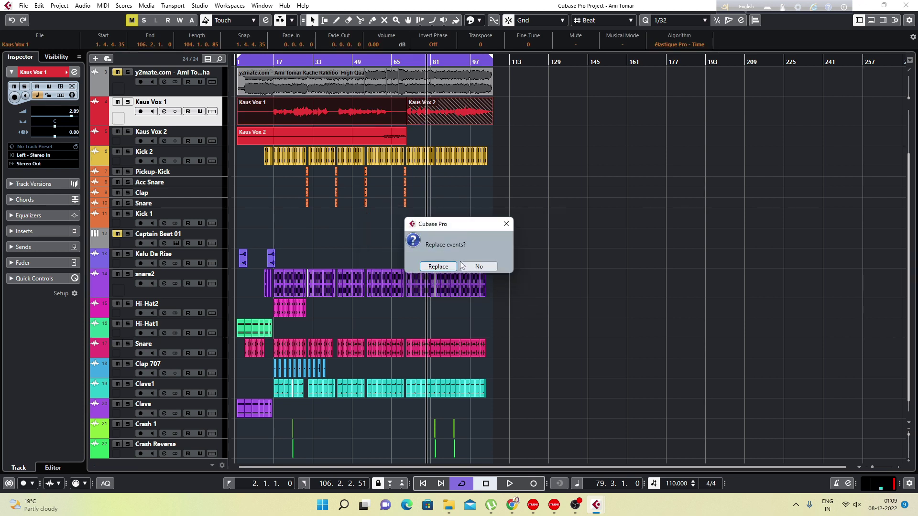
{"action": "left_click", "coordinate": [451, 267]}
{"action": "left_click", "coordinate": [270, 61]}
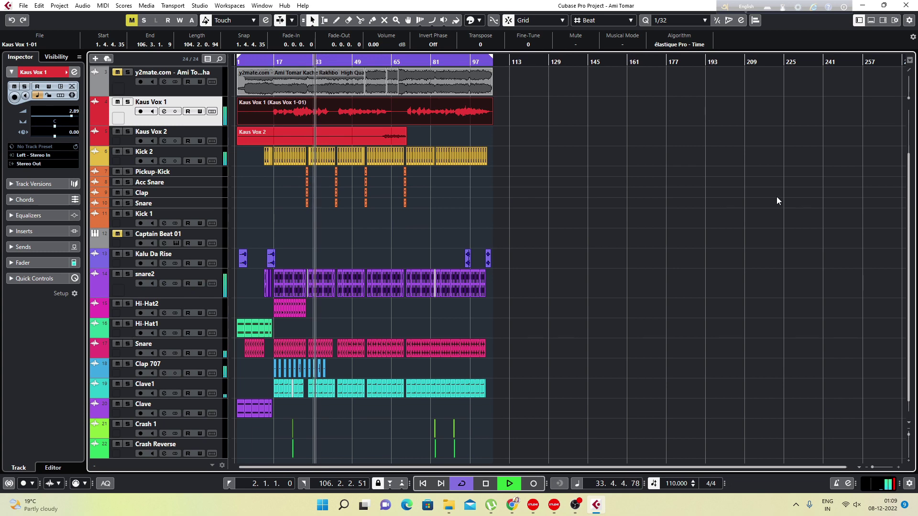
Repeat the Hi-Hat2 events over bars 31–41, 43–53 and 55–69, leaving the fill bars between them empty.
{"action": "left_click_drag", "start_coordinate": [279, 59], "coordinate": [281, 81]}
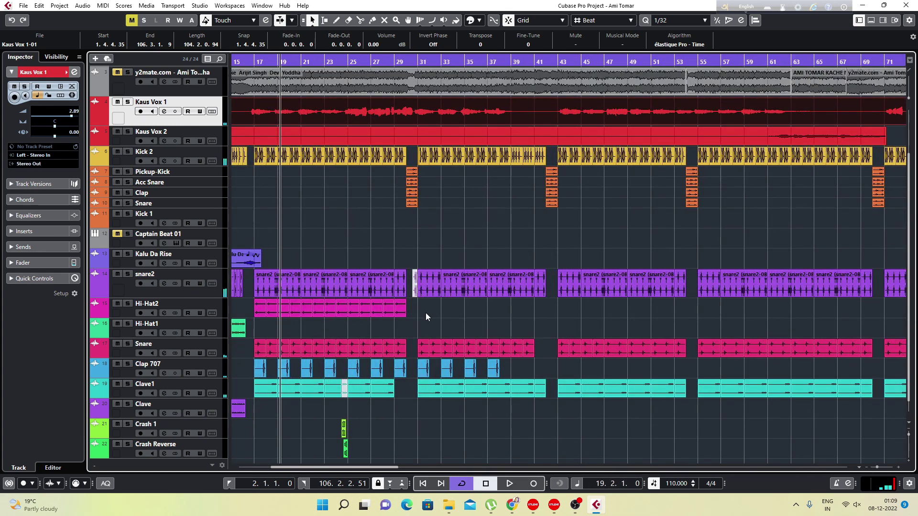
{"action": "mouse_move", "coordinate": [425, 317]}
{"action": "left_mouse_down"}
{"action": "mouse_move", "coordinate": [262, 300]}
{"action": "mouse_move", "coordinate": [261, 308]}
{"action": "mouse_move", "coordinate": [425, 313]}
{"action": "left_mouse_up"}
{"action": "key", "text": "Delete"}
{"action": "left_click_drag", "start_coordinate": [580, 322], "coordinate": [706, 310]}
{"action": "left_click", "coordinate": [702, 62]}
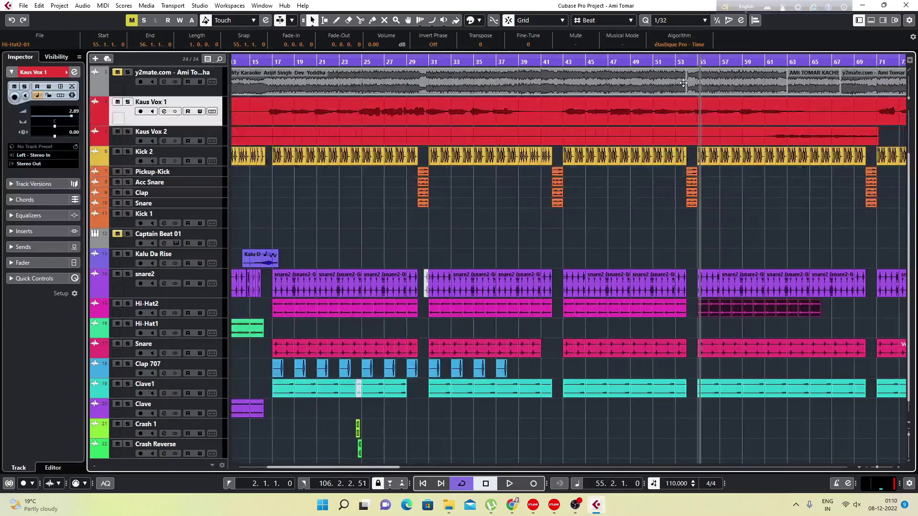
{"action": "left_click_drag", "start_coordinate": [828, 315], "coordinate": [778, 307]}
{"action": "left_click_drag", "start_coordinate": [780, 308], "coordinate": [825, 307]}
Copy the Hi-Hat2 events to bar 71 and repeat them to the end of the closing section.
{"action": "key", "text": "g"}
{"action": "key", "text": "g"}
{"action": "key", "text": "g"}
{"action": "key", "text": "g"}
{"action": "key", "text": "g"}
{"action": "key", "text": "g"}
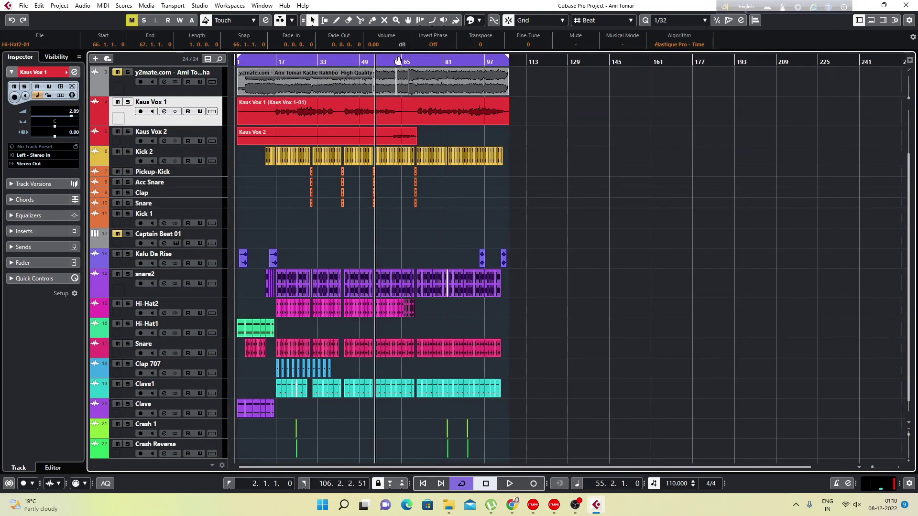
{"action": "left_click", "coordinate": [385, 62]}
{"action": "key", "text": "h"}
{"action": "key", "text": "h"}
{"action": "key", "text": "h"}
{"action": "key", "text": "h"}
{"action": "mouse_move", "coordinate": [479, 314]}
{"action": "left_mouse_down"}
{"action": "mouse_move", "coordinate": [358, 307]}
{"action": "mouse_move", "coordinate": [484, 307]}
{"action": "left_mouse_up"}
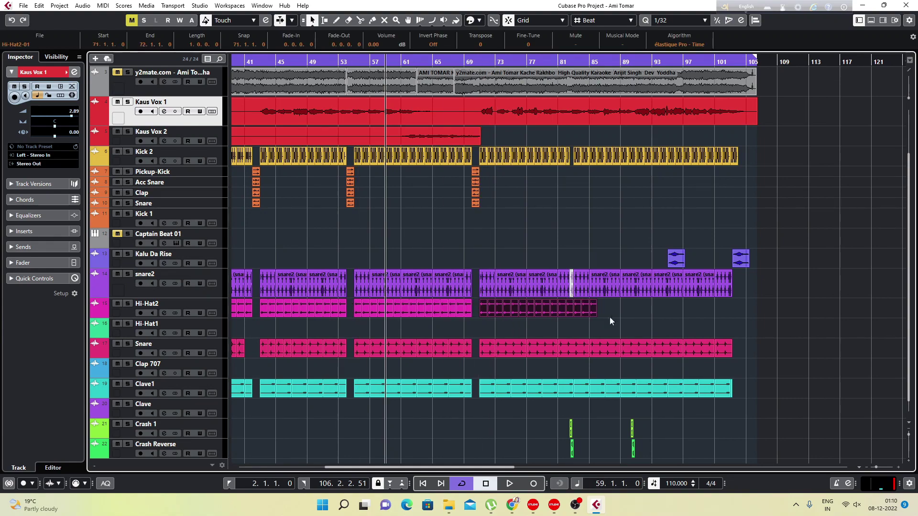
{"action": "left_click_drag", "start_coordinate": [610, 317], "coordinate": [506, 306]}
{"action": "key", "text": "ctrl+d"}
{"action": "key", "text": "ctrl+d"}
Split the Hi-Hat2 event in bar 82 at its midpoint and delete the second half for the drum break.
{"action": "left_click", "coordinate": [571, 310]}
{"action": "left_click_drag", "start_coordinate": [568, 62], "coordinate": [565, 101]}
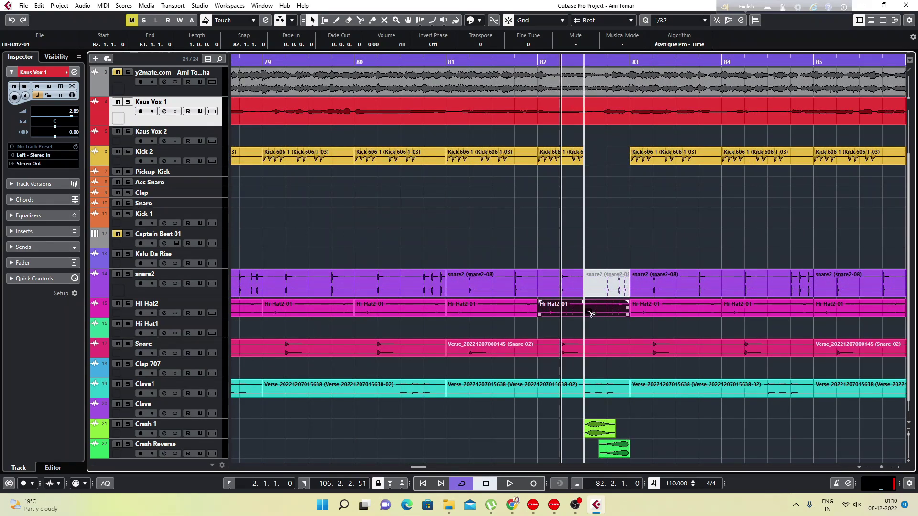
{"action": "left_click", "coordinate": [589, 311], "text": "alt"}
{"action": "key", "text": "Delete"}
Delete the excess Hi-Hat2 events from bar 103 onward.
{"action": "key", "text": "g"}
{"action": "key", "text": "g"}
{"action": "key", "text": "g"}
{"action": "key", "text": "g"}
{"action": "key", "text": "g"}
{"action": "key", "text": "g"}
{"action": "left_click_drag", "start_coordinate": [795, 323], "coordinate": [732, 299]}
{"action": "key", "text": "Delete"}
{"action": "left_click_drag", "start_coordinate": [713, 61], "coordinate": [710, 90]}
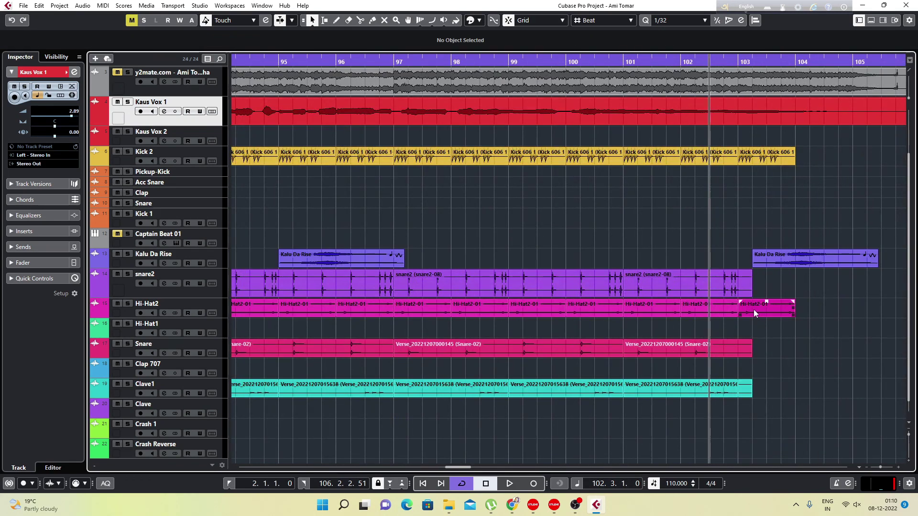
{"action": "left_click", "coordinate": [753, 309]}
{"action": "key", "text": "Delete"}
Try to shorten the last snare2, Snare and Clave1 events together to end at bar 103.
{"action": "left_click", "coordinate": [746, 284]}
{"action": "left_click_drag", "start_coordinate": [773, 405], "coordinate": [738, 295]}
{"action": "left_click", "coordinate": [730, 307], "text": "shift"}
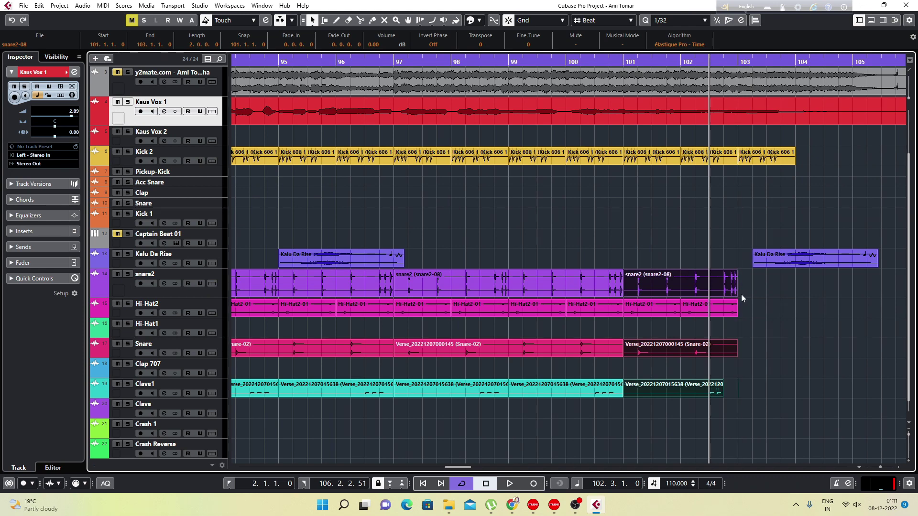
{"action": "key", "text": "ctrl+z"}
Cut the Clave1, Snare and snare2 events at bar 103 and delete the leftover pieces up to 103.2.1.0.
{"action": "left_click", "coordinate": [744, 389]}
{"action": "key", "text": "Delete"}
{"action": "left_click", "coordinate": [739, 346]}
{"action": "left_click", "coordinate": [739, 347], "text": "alt"}
{"action": "left_click", "coordinate": [739, 286], "text": "alt"}
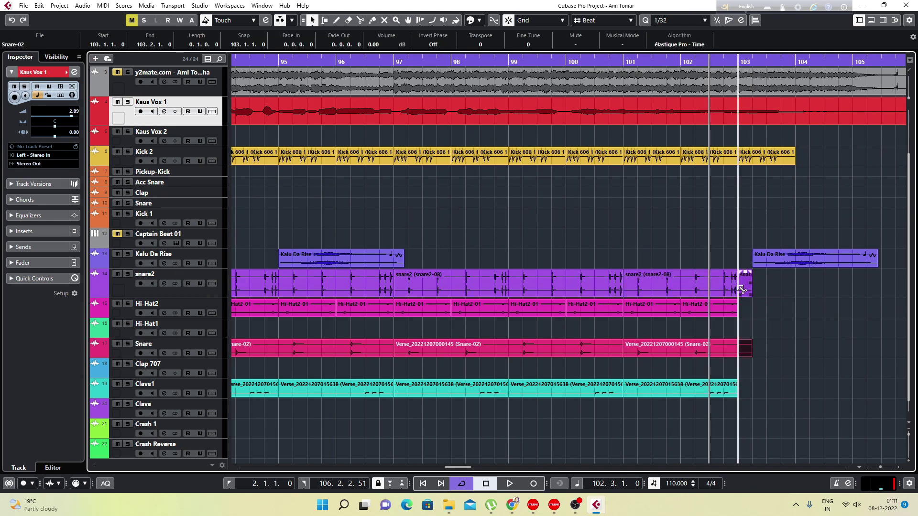
{"action": "left_click", "coordinate": [743, 286]}
{"action": "key", "text": "Delete"}
{"action": "left_click", "coordinate": [741, 352]}
{"action": "key", "text": "Delete"}
Play back the arrangement from about bar 17 to check the drums with the extended hi-hats.
{"action": "key", "text": "g"}
{"action": "key", "text": "g"}
{"action": "key", "text": "g"}
{"action": "key", "text": "g"}
{"action": "key", "text": "g"}
{"action": "key", "text": "g"}
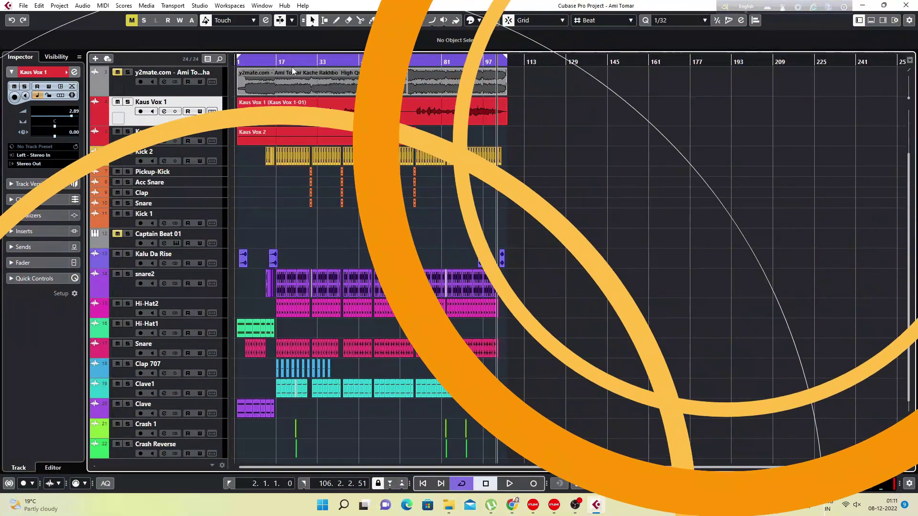
{"action": "left_click", "coordinate": [282, 60]}
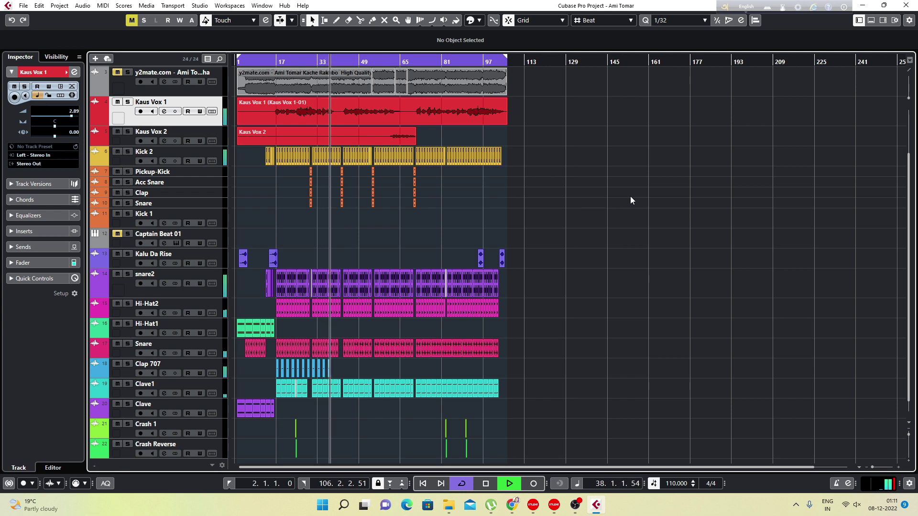
{"action": "key", "text": "space"}
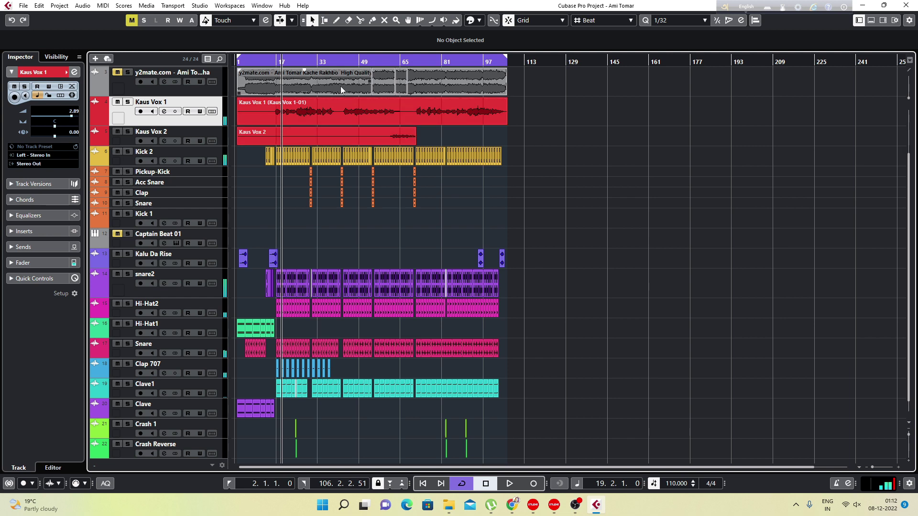
Duplicate the last Snare event before bar 41 to fill the gap in bar 41.
{"action": "left_click", "coordinate": [320, 62]}
{"action": "left_click_drag", "start_coordinate": [319, 64], "coordinate": [424, 292]}
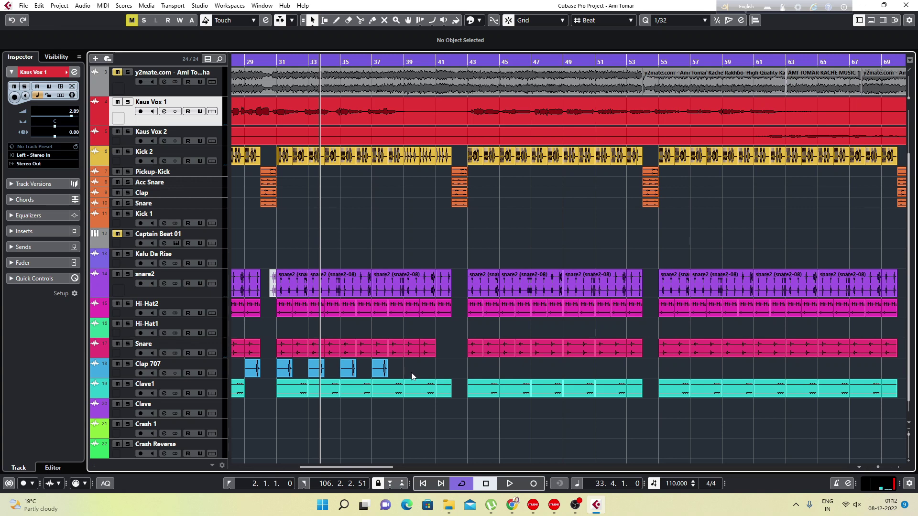
{"action": "left_click", "coordinate": [427, 351]}
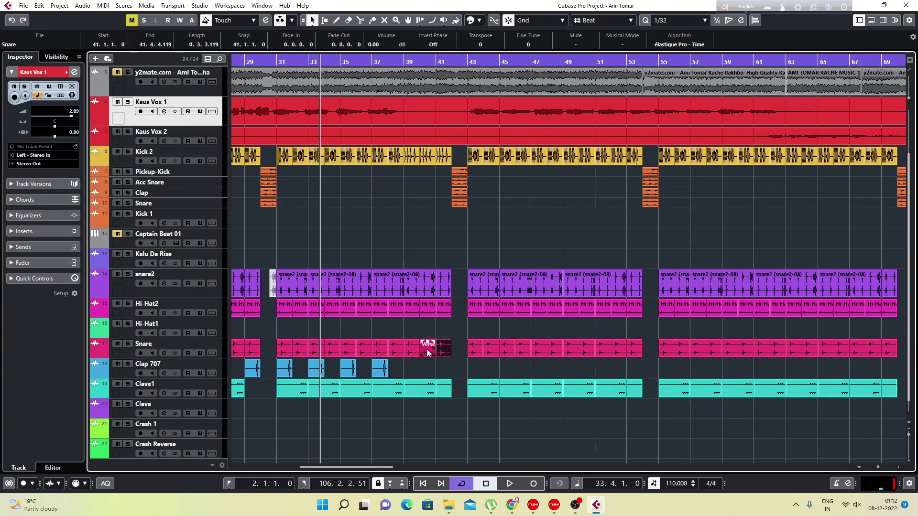
Try bouncing the Clap 707 events at bars 35 and 37 into one three-bar event and duplicating it to bar 38.
{"action": "left_click", "coordinate": [410, 374]}
{"action": "left_click_drag", "start_coordinate": [419, 369], "coordinate": [362, 369]}
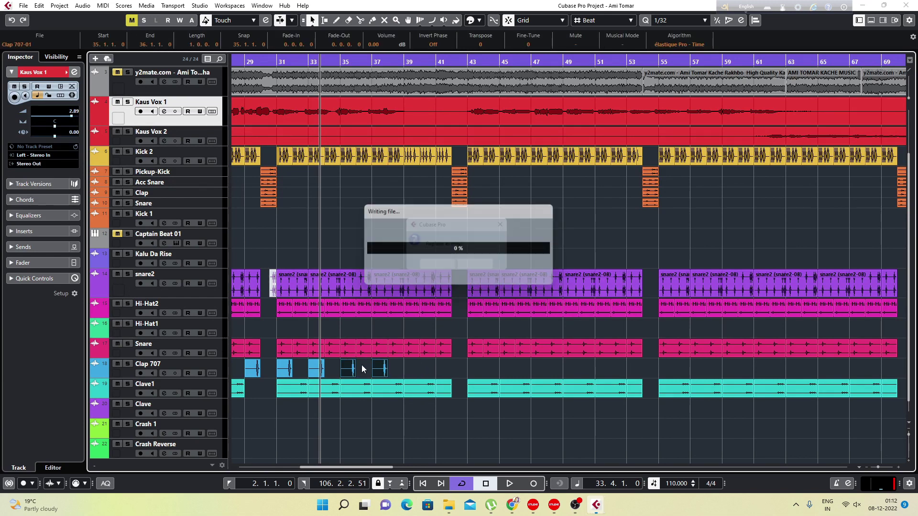
{"action": "left_click", "coordinate": [438, 267]}
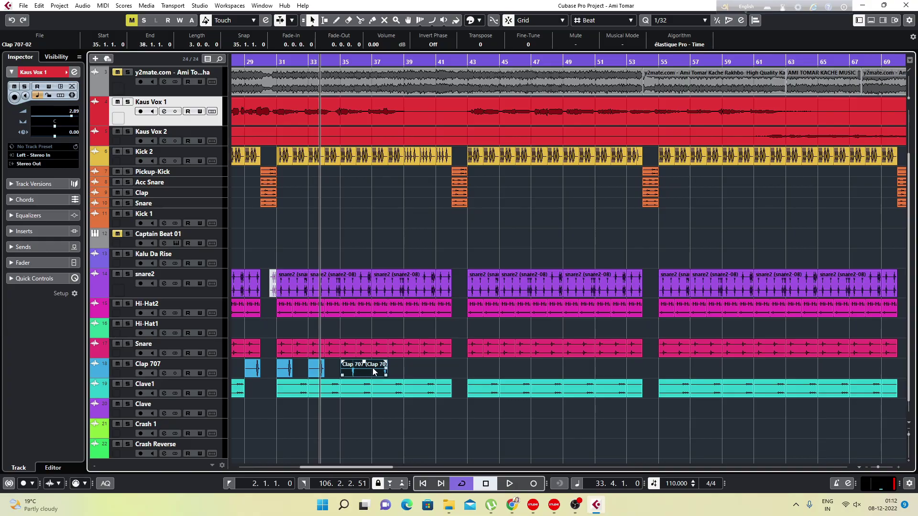
{"action": "key", "text": "ctrl+d"}
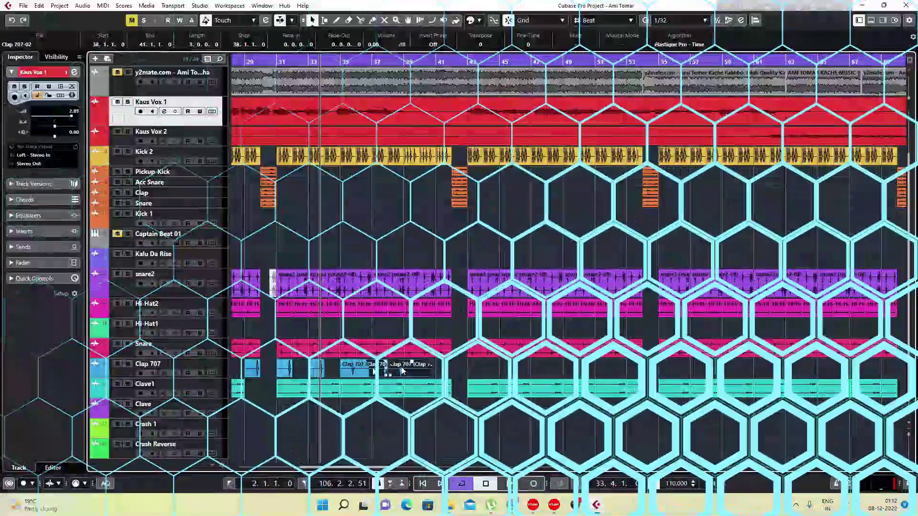
{"action": "left_click_drag", "start_coordinate": [399, 372], "coordinate": [414, 373]}
{"action": "key", "text": "ctrl+z"}
{"action": "key", "text": "ctrl+z"}
{"action": "key", "text": "ctrl+z"}
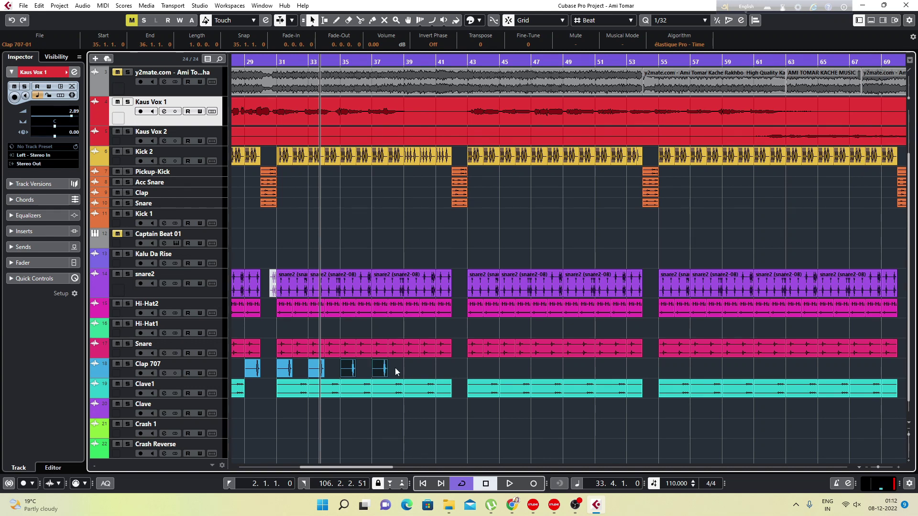
Bounce the Clap 707 event at bar 37 into a two-bar event and repeat it up to bar 42.
{"action": "left_click_drag", "start_coordinate": [396, 406], "coordinate": [397, 405]}
{"action": "left_click_drag", "start_coordinate": [415, 375], "coordinate": [484, 374]}
{"action": "key", "text": "alt+b"}
{"action": "key", "text": "Return"}
{"action": "key", "text": "ctrl+d"}
{"action": "key", "text": "ctrl+d"}
{"action": "key", "text": "ctrl+d"}
{"action": "key", "text": "ctrl+d"}
{"action": "key", "text": "ctrl+d"}
{"action": "left_click_drag", "start_coordinate": [657, 375], "coordinate": [642, 376]}
Copy the two-bar Clap 707 events into the sections starting at bars 43 and 55, duplicating them up to bar 71.
{"action": "left_click_drag", "start_coordinate": [458, 370], "coordinate": [669, 372]}
{"action": "double_click", "coordinate": [822, 371]}
{"action": "left_click", "coordinate": [792, 371]}
{"action": "left_click", "coordinate": [765, 371], "text": "shift"}
{"action": "left_click", "coordinate": [737, 372], "text": "shift"}
{"action": "key", "text": "ctrl+d"}
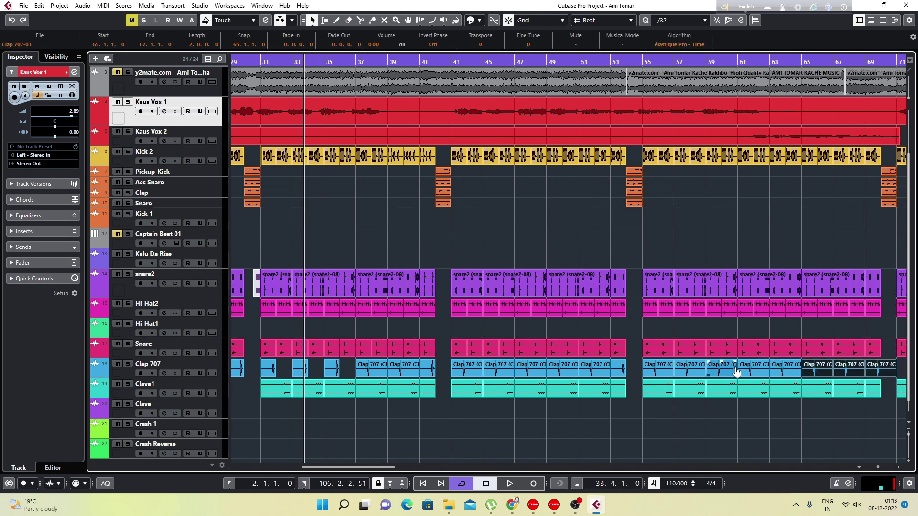
Shorten the last Clap 707 event so that it ends at bar 70, before the drum fill.
{"action": "key", "text": "g"}
{"action": "key", "text": "g"}
{"action": "key", "text": "g"}
{"action": "key", "text": "g"}
{"action": "left_click_drag", "start_coordinate": [481, 62], "coordinate": [482, 191]}
{"action": "left_click", "coordinate": [553, 389]}
{"action": "left_click_drag", "start_coordinate": [563, 376], "coordinate": [532, 377]}
Copy two Clap 707 events to bar 71 and duplicate them through the final section up to bar 103.
{"action": "left_click", "coordinate": [329, 370]}
{"action": "left_click", "coordinate": [397, 371], "text": "shift"}
{"action": "left_click_drag", "start_coordinate": [340, 371], "coordinate": [598, 371]}
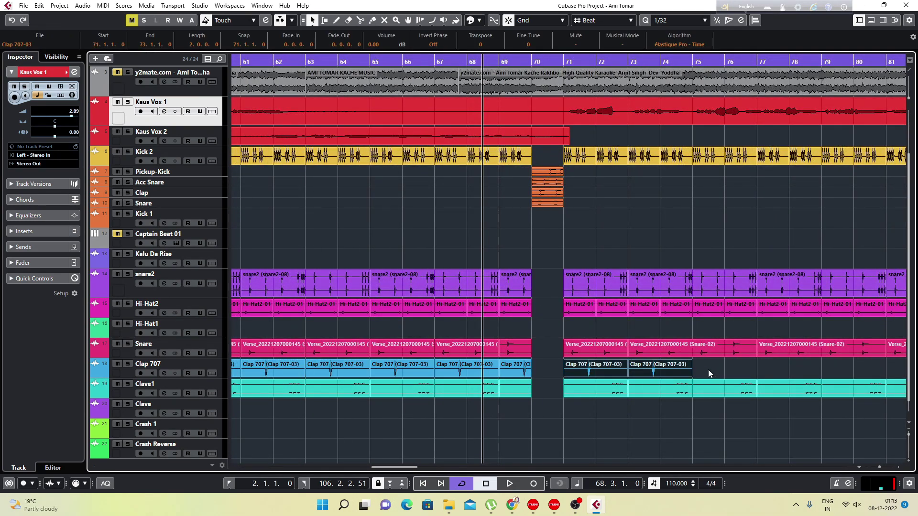
{"action": "key", "text": "ctrl+d"}
{"action": "key", "text": "ctrl+d"}
{"action": "key", "text": "ctrl+d"}
{"action": "key", "text": "ctrl+d"}
{"action": "key", "text": "ctrl+d"}
{"action": "key", "text": "ctrl+d"}
{"action": "key", "text": "ctrl+d"}
{"action": "key", "text": "g"}
Split the Clap 707 and Clave1 events at 82.3 and 83 and delete the pieces in between.
{"action": "left_click", "coordinate": [341, 370]}
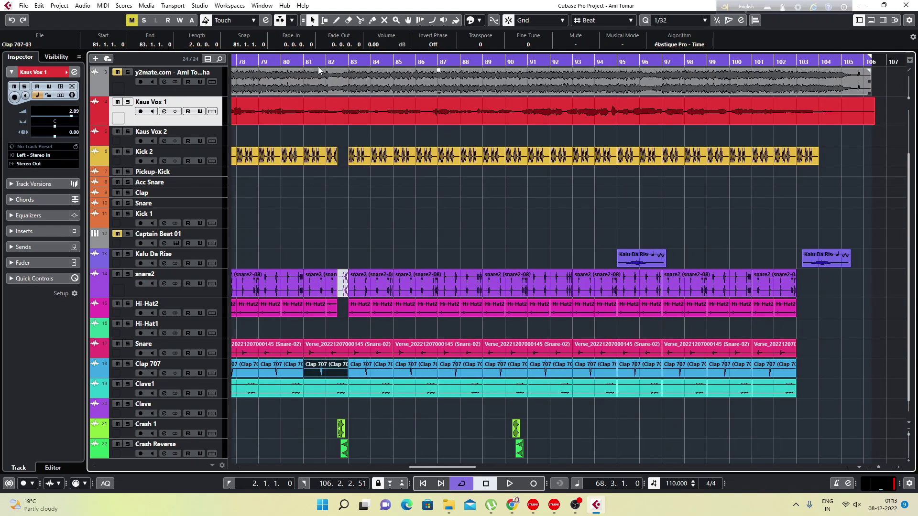
{"action": "left_click_drag", "start_coordinate": [317, 65], "coordinate": [317, 125]}
{"action": "left_click", "coordinate": [438, 370], "text": "alt"}
{"action": "key", "text": "Delete"}
{"action": "left_click", "coordinate": [438, 391], "text": "alt"}
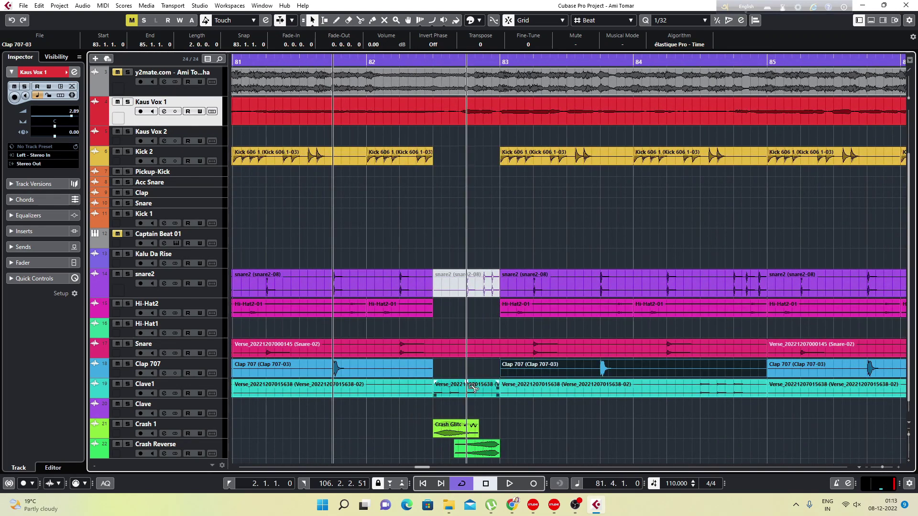
{"action": "left_click", "coordinate": [472, 388]}
{"action": "key", "text": "Delete"}
Cut a drum break from 90.2 to 90.4 in the snare2, Hi-Hat2, Snare, Clap 707 and Clave1 tracks.
{"action": "key", "text": "g"}
{"action": "key", "text": "g"}
{"action": "key", "text": "g"}
{"action": "key", "text": "g"}
{"action": "left_click_drag", "start_coordinate": [682, 62], "coordinate": [671, 98]}
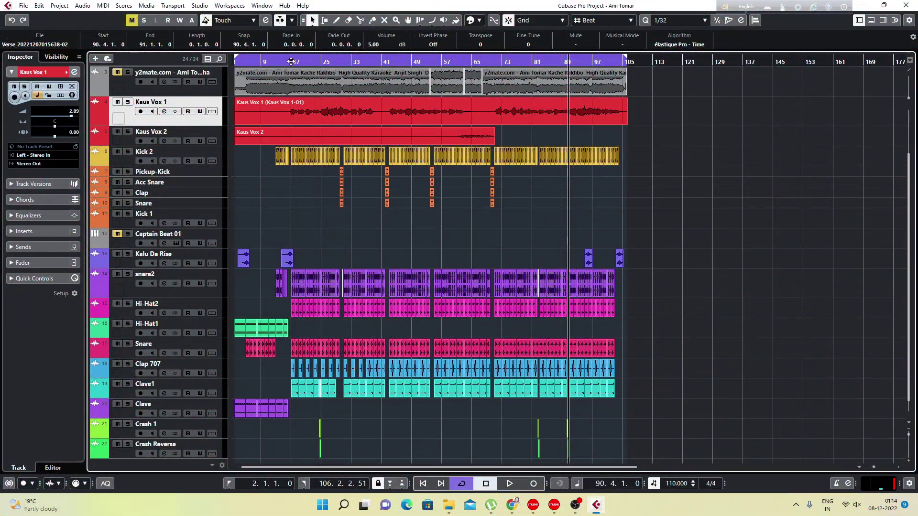
Play back the arrangement from bar 17 and look over all its tracks.
{"action": "left_click", "coordinate": [291, 62]}
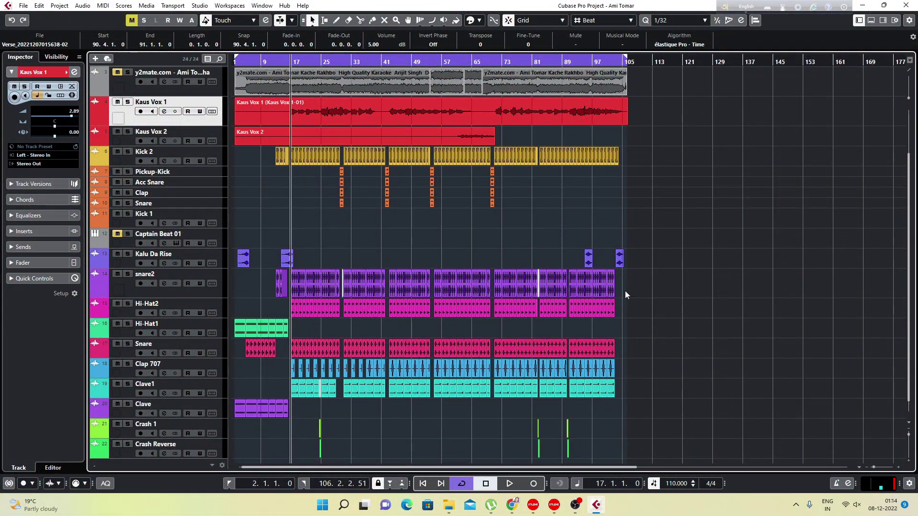
{"action": "key", "text": "space"}
{"action": "scroll", "coordinate": [372, 283], "scroll_direction": "down", "scroll_amount": 1}
{"action": "scroll", "coordinate": [288, 246], "scroll_direction": "up", "scroll_amount": 4}
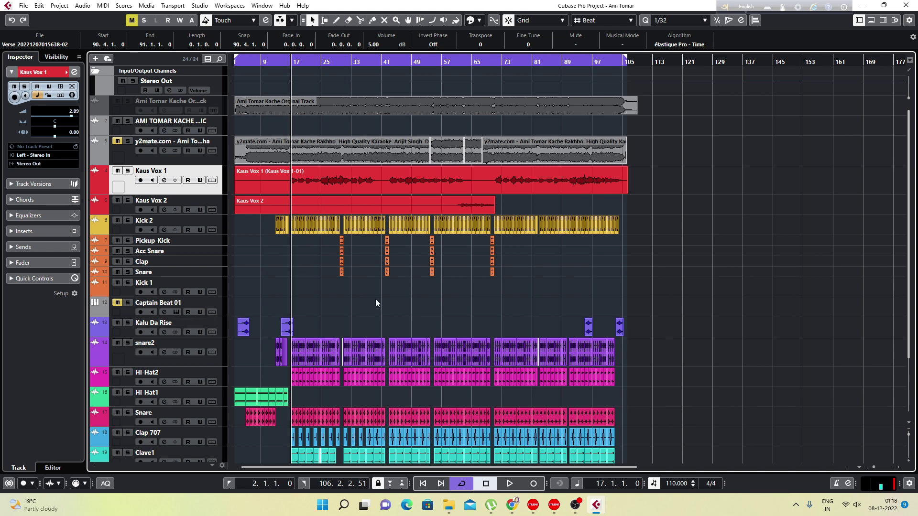
{"action": "scroll", "coordinate": [385, 273], "scroll_direction": "down", "scroll_amount": 4}
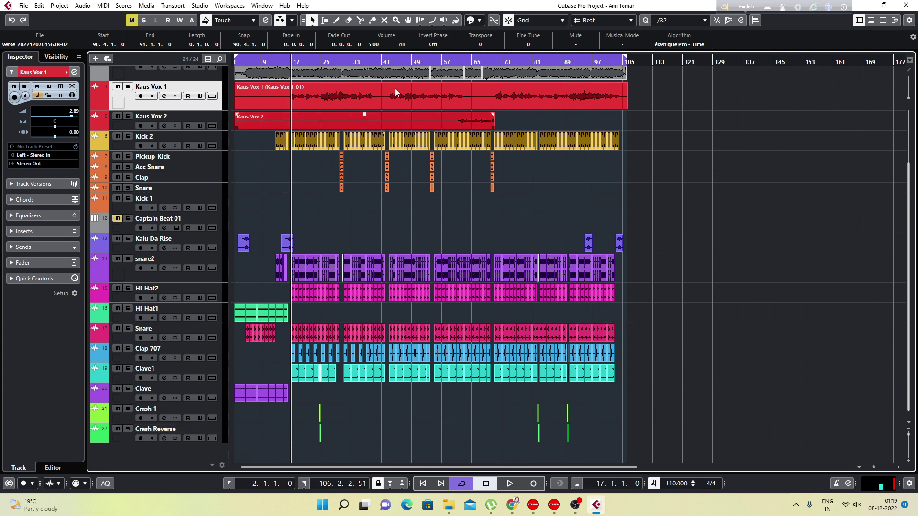
Play back from 23.3 to check the crash transition into bar 25.
{"action": "left_click_drag", "start_coordinate": [321, 62], "coordinate": [319, 90]}
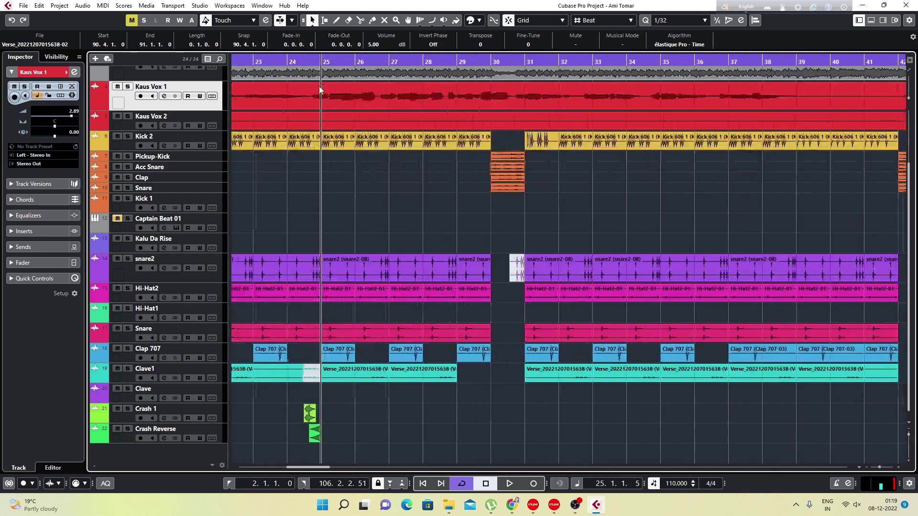
{"action": "left_click", "coordinate": [270, 61]}
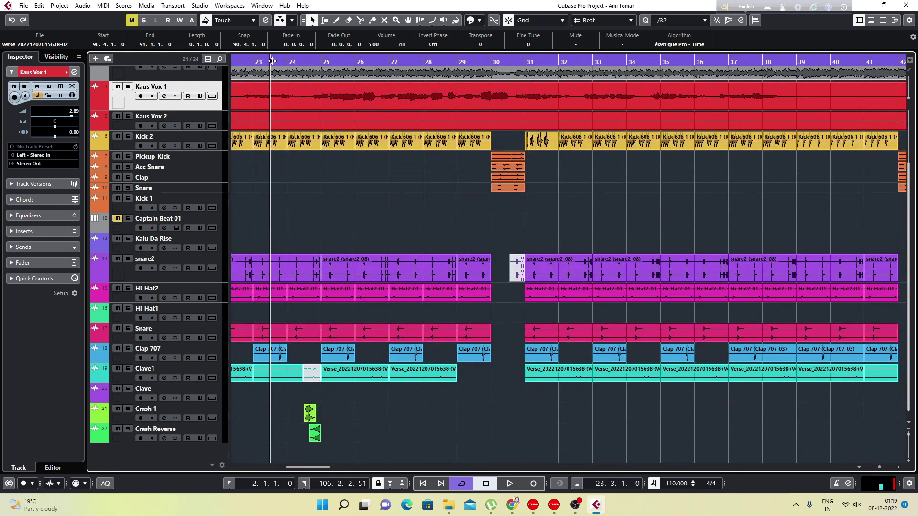
{"action": "key", "text": "space"}
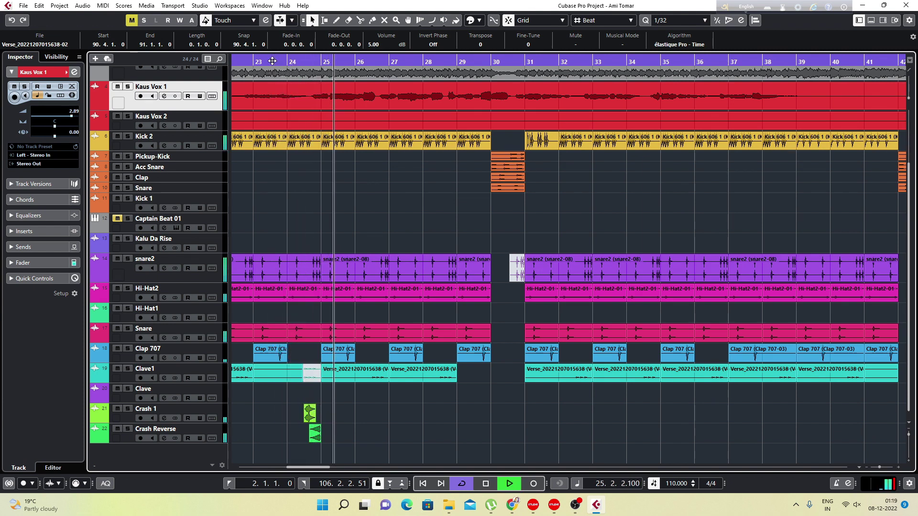
{"action": "key", "text": "space"}
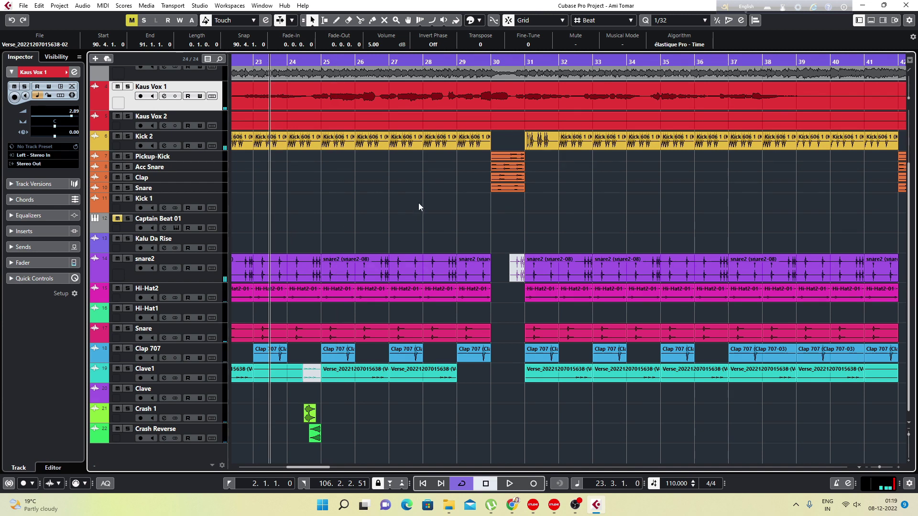
Delete the muted snare2 piece just before bar 31.
{"action": "left_click", "coordinate": [520, 271]}
{"action": "key", "text": "Delete"}
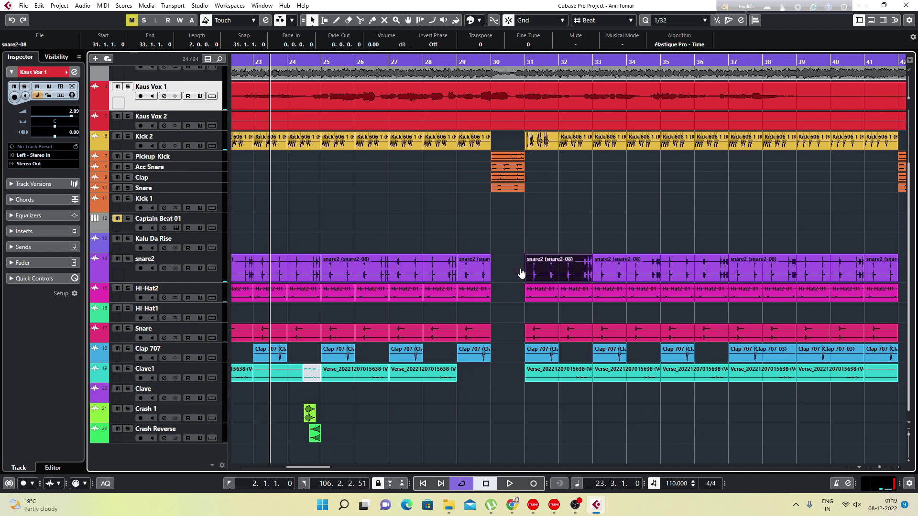
{"action": "key", "text": "g"}
{"action": "key", "text": "g"}
{"action": "key", "text": "g"}
{"action": "key", "text": "g"}
{"action": "key", "text": "g"}
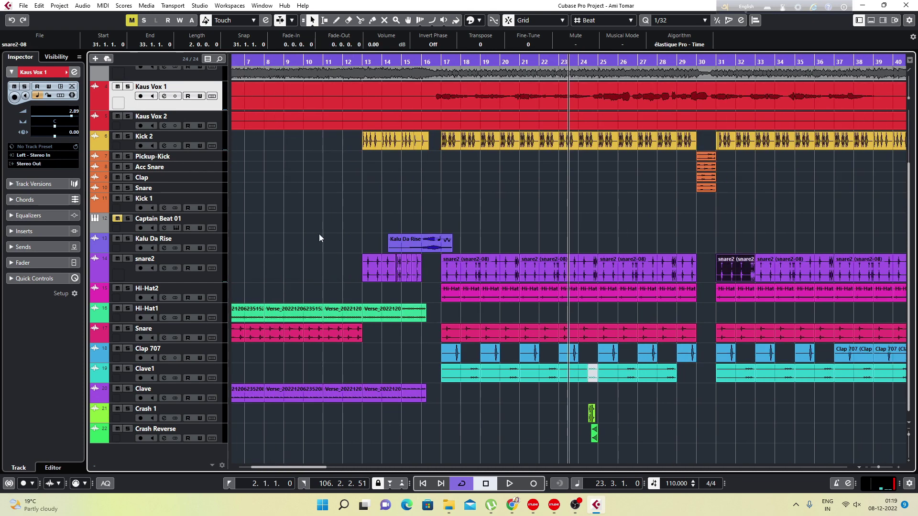
{"action": "key", "text": "g"}
{"action": "key", "text": "g"}
{"action": "key", "text": "g"}
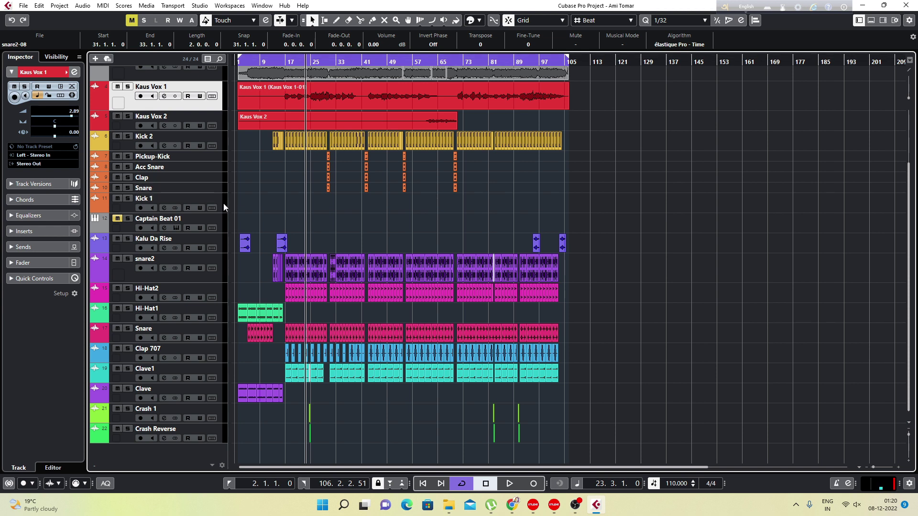
Remove the unused Kick 1 and Captain Beat 01 tracks from the project.
{"action": "right_click", "coordinate": [130, 209]}
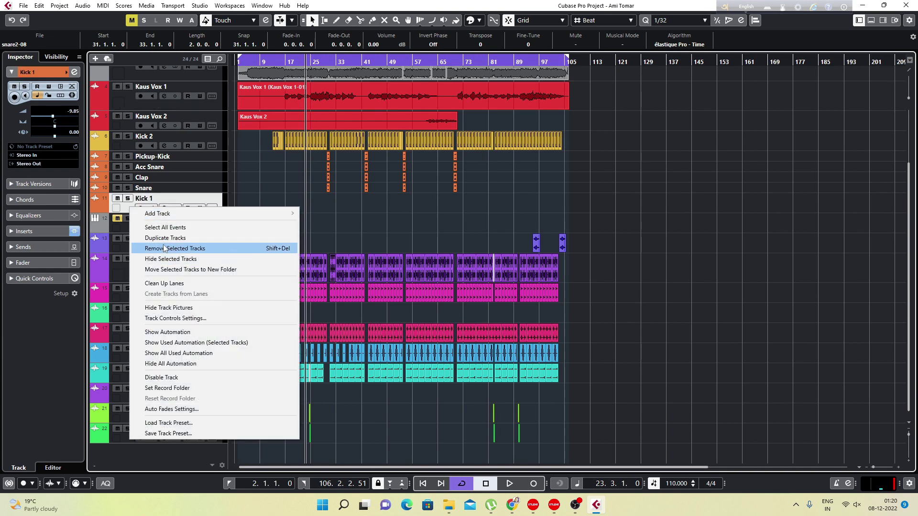
{"action": "left_click", "coordinate": [167, 249]}
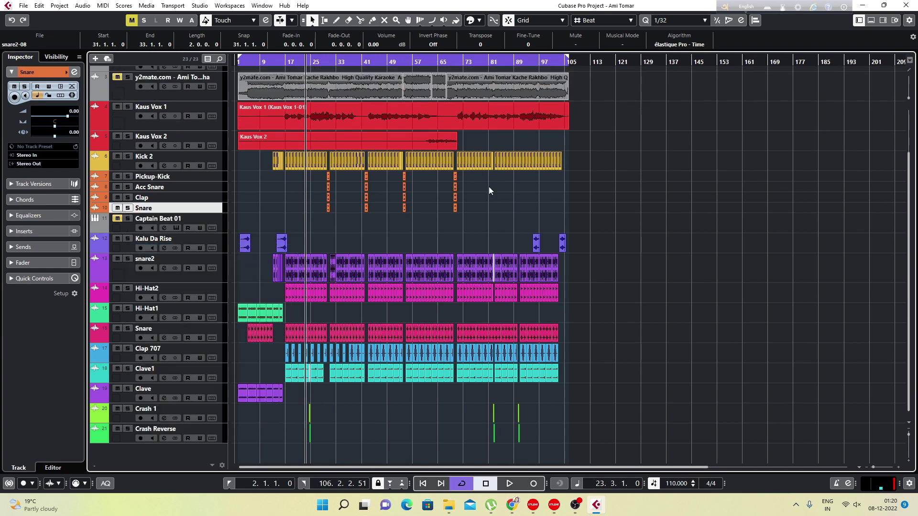
{"action": "left_click", "coordinate": [625, 196]}
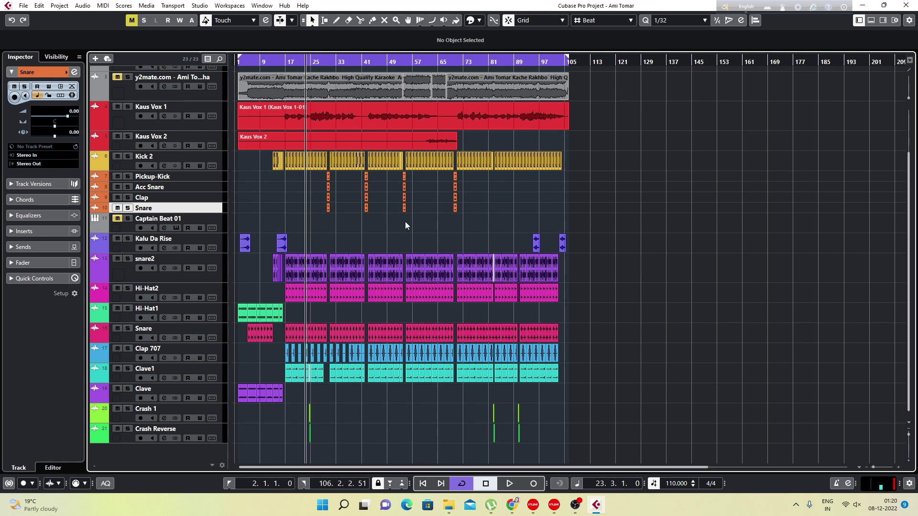
{"action": "right_click", "coordinate": [221, 227]}
{"action": "left_click", "coordinate": [252, 263]}
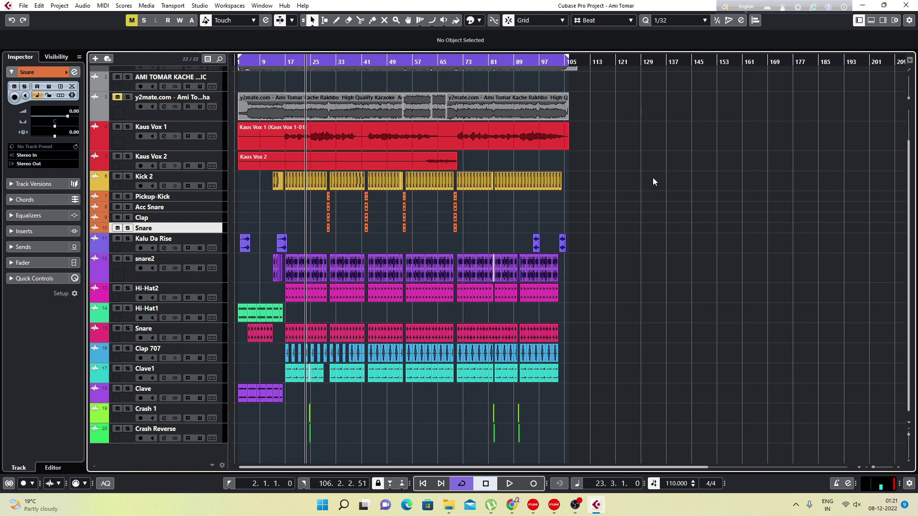
Delete the muted snare2 piece in the second half of bar 82.
{"action": "left_click", "coordinate": [493, 76]}
{"action": "key", "text": "h"}
{"action": "key", "text": "h"}
{"action": "key", "text": "h"}
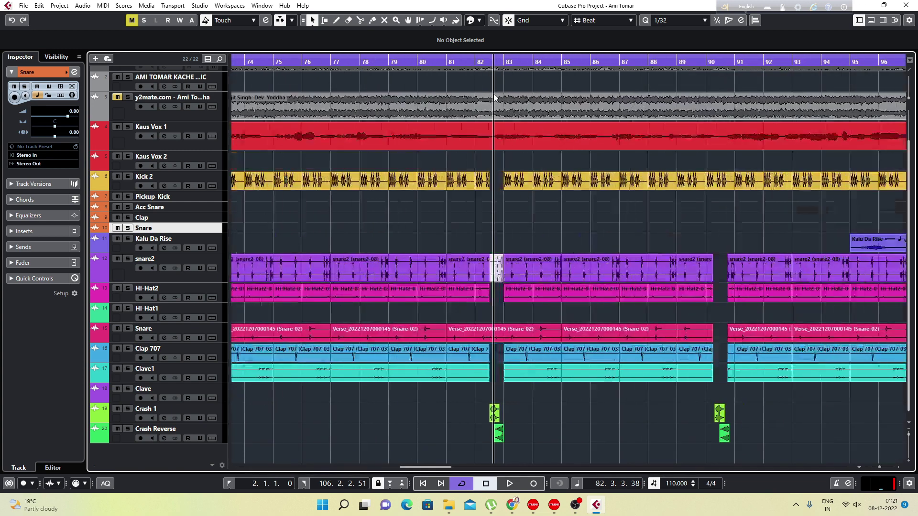
{"action": "left_click", "coordinate": [498, 269]}
{"action": "key", "text": "Delete"}
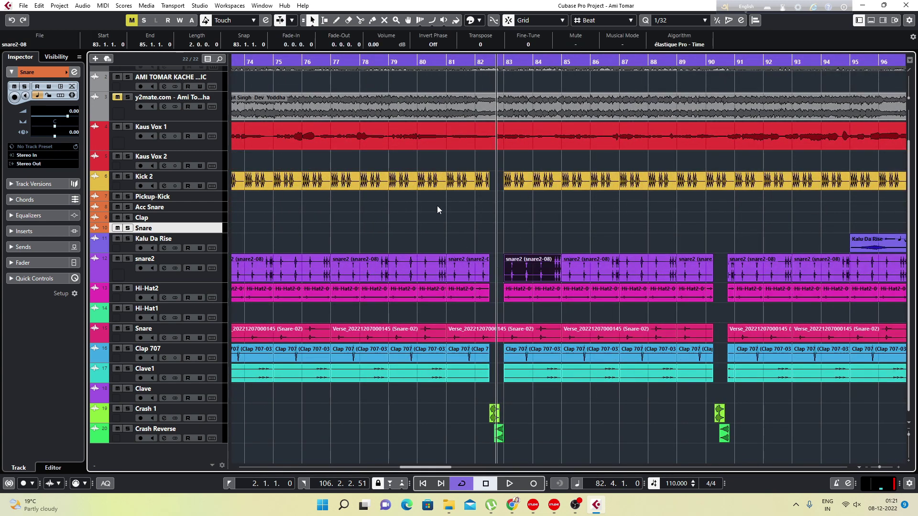
{"action": "key", "text": "g"}
{"action": "key", "text": "g"}
{"action": "key", "text": "g"}
{"action": "key", "text": "g"}
{"action": "key", "text": "g"}
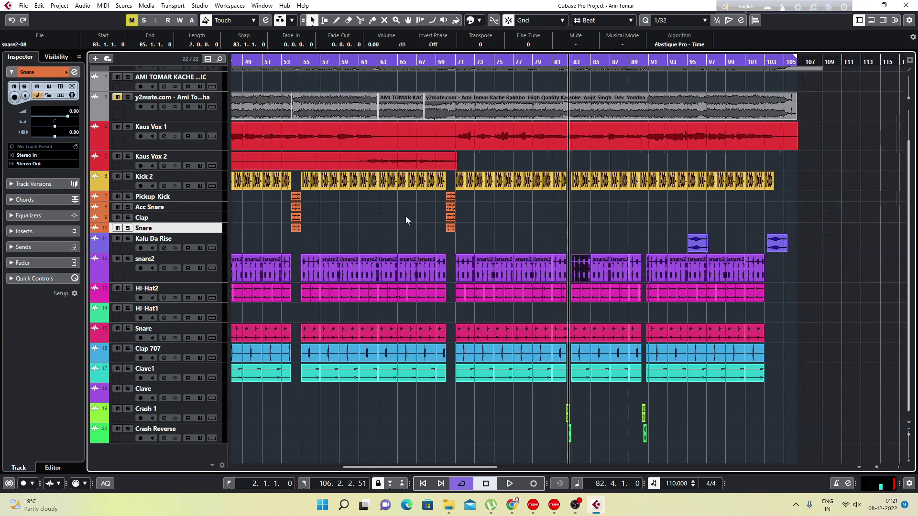
{"action": "key", "text": "g"}
{"action": "key", "text": "g"}
{"action": "key", "text": "g"}
{"action": "key", "text": "g"}
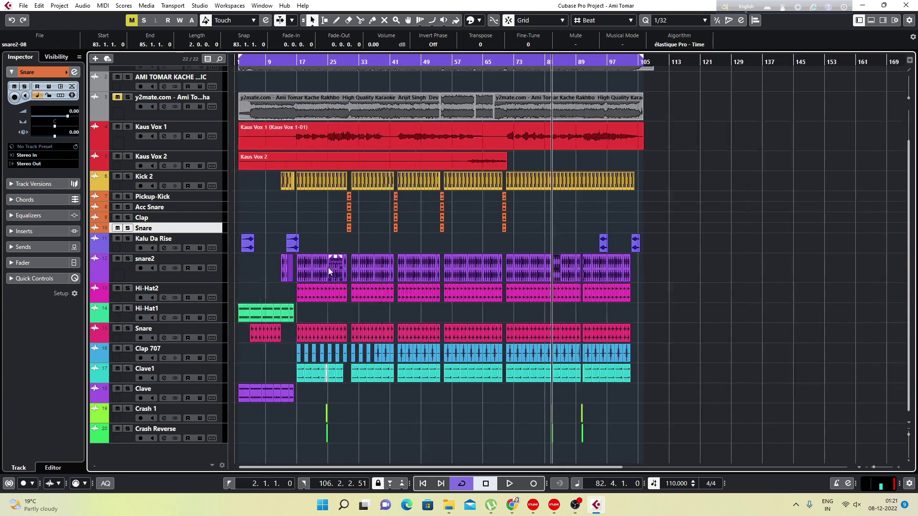
{"action": "key", "text": "g"}
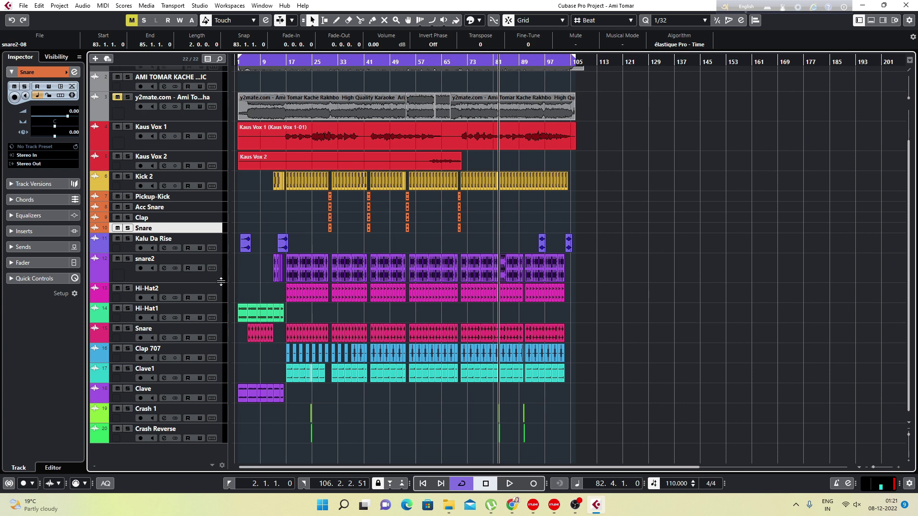
Reduce the snare2 track's height to match the other drum tracks, place the playhead in bar 4 and select the Hi-Hat2 track.
{"action": "left_click_drag", "start_coordinate": [220, 282], "coordinate": [221, 275]}
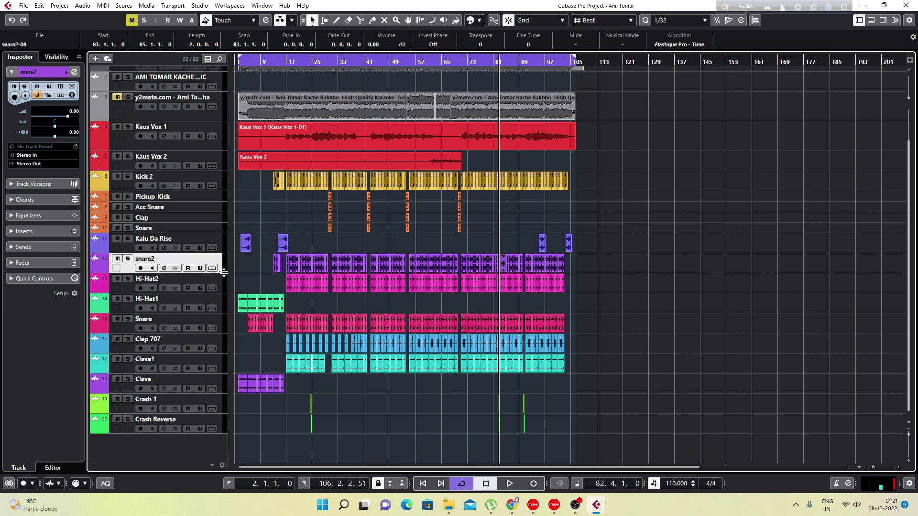
{"action": "scroll", "coordinate": [251, 285], "scroll_direction": "up", "scroll_amount": 1}
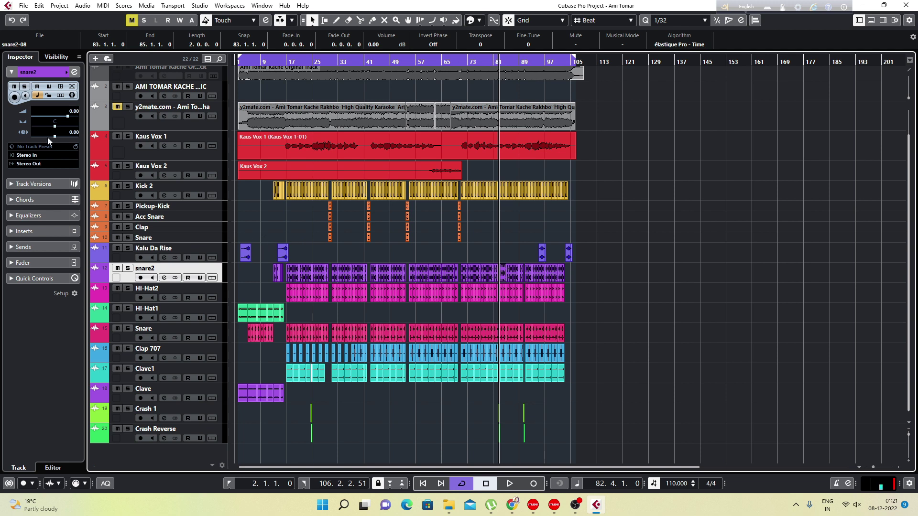
{"action": "left_click", "coordinate": [303, 176]}
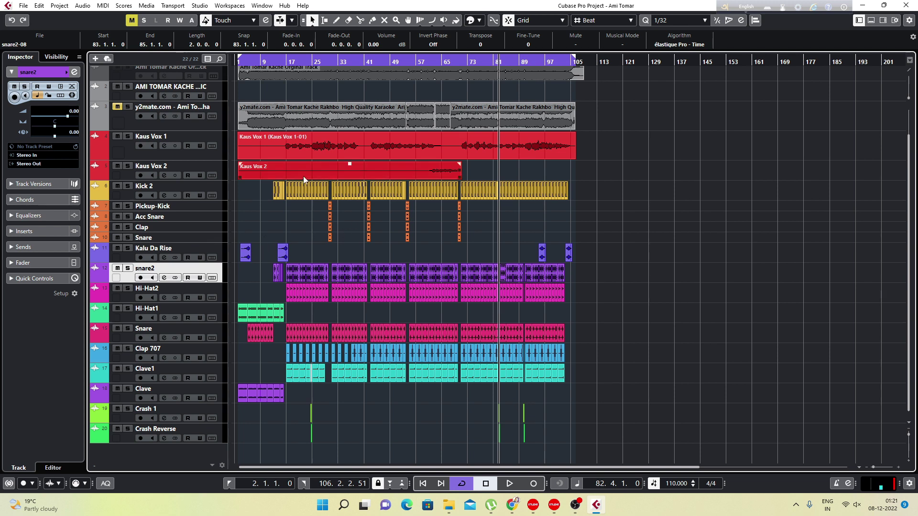
{"action": "left_click", "coordinate": [246, 64]}
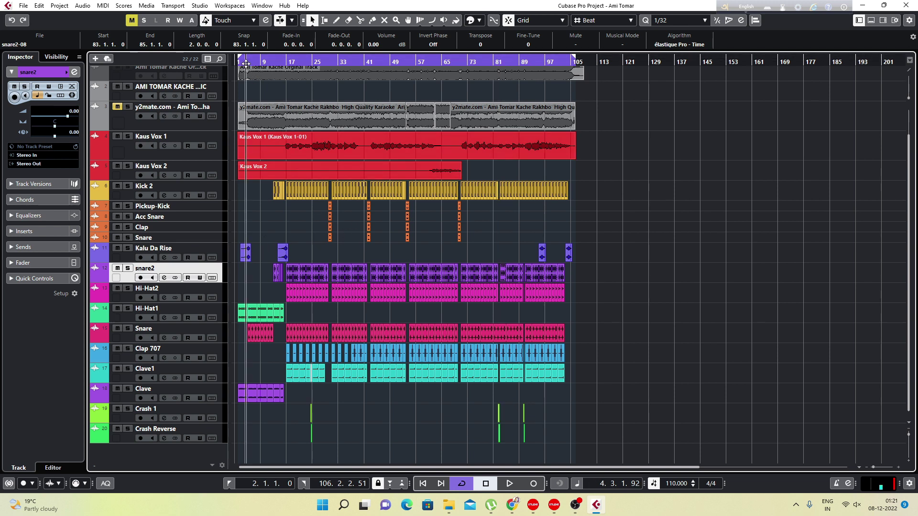
{"action": "left_click", "coordinate": [218, 289]}
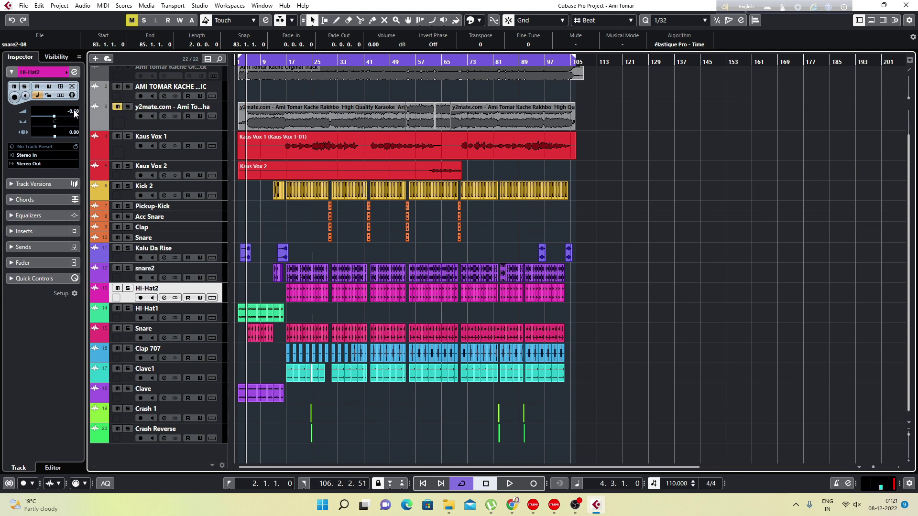
Select Hi-Hat1, narrow the MixConsole channels until Stereo Out fits in view, and reset its peak reading during playback.
{"action": "left_click", "coordinate": [215, 311]}
{"action": "left_click", "coordinate": [132, 322]}
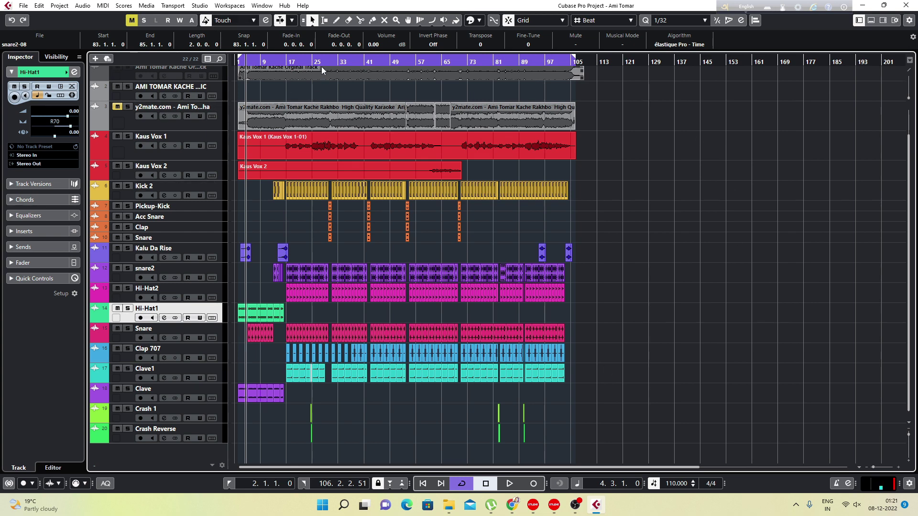
{"action": "key", "text": "F3"}
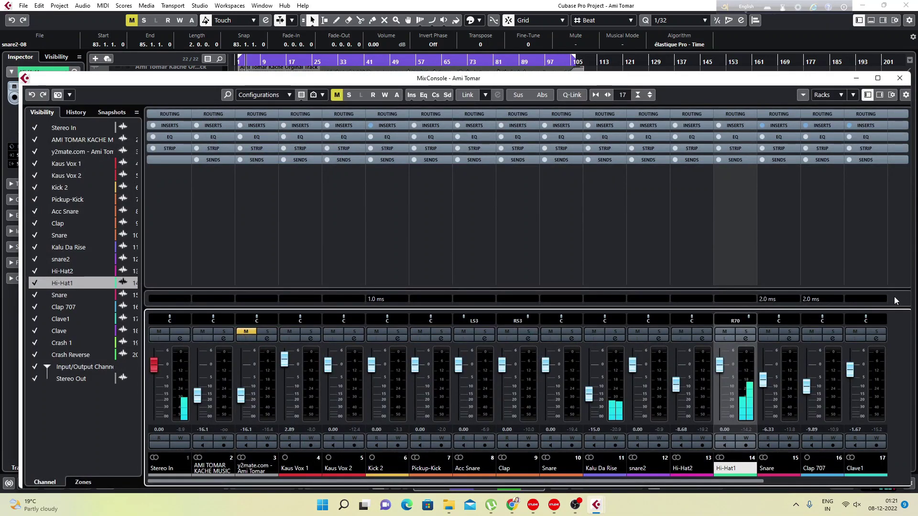
{"action": "key", "text": "g"}
{"action": "key", "text": "g"}
{"action": "key", "text": "g"}
{"action": "key", "text": "g"}
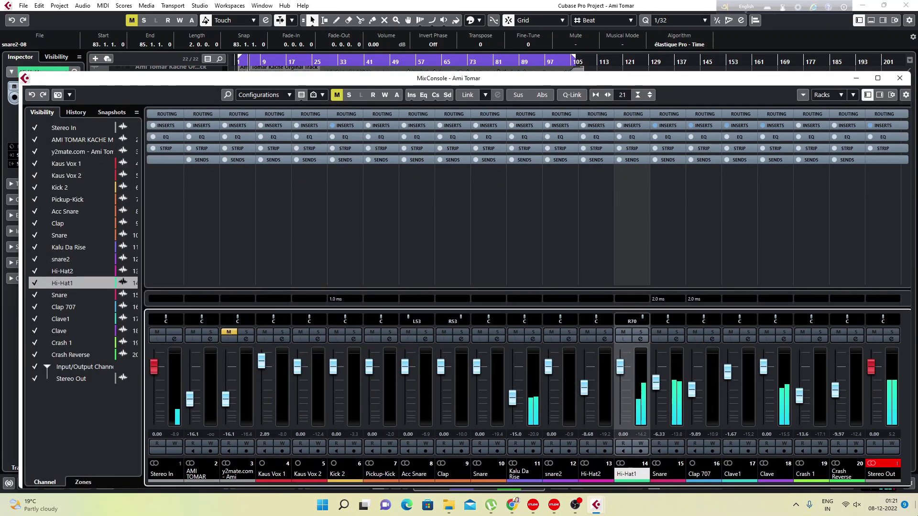
{"action": "key", "text": "g"}
{"action": "key", "text": "g"}
{"action": "key", "text": "g"}
{"action": "key", "text": "g"}
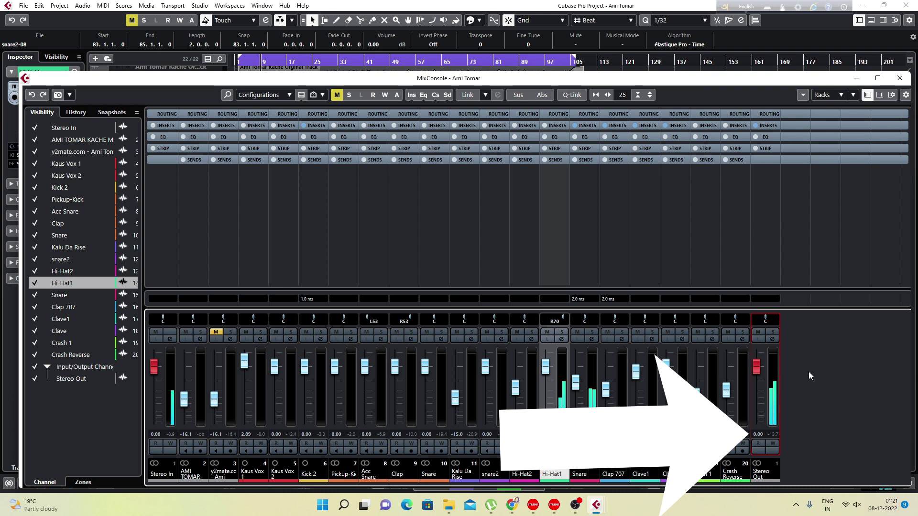
{"action": "left_click", "coordinate": [773, 433]}
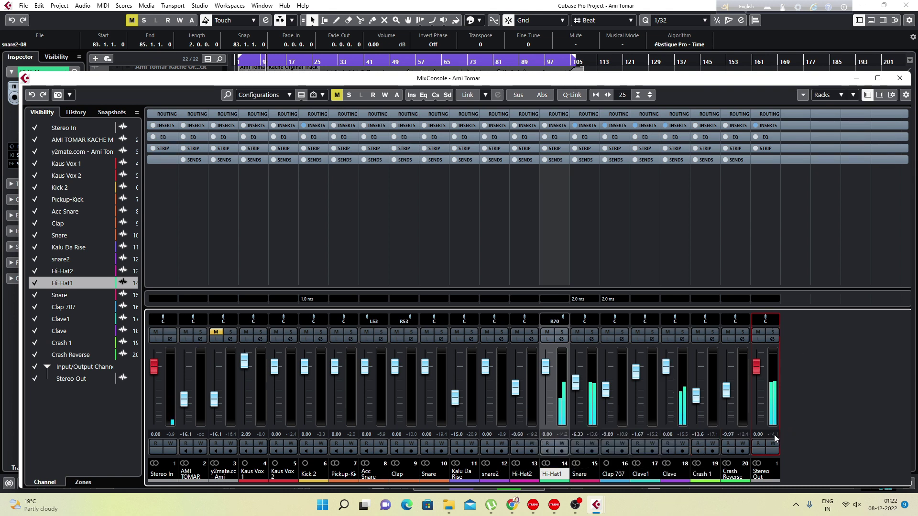
{"action": "left_click", "coordinate": [900, 78]}
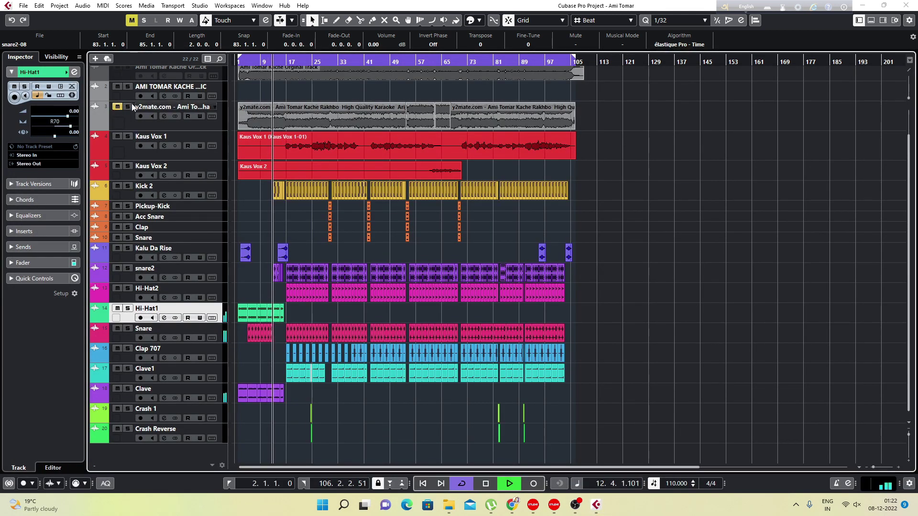
Unmute the y2mate.com karaoke track, lower its volume to -22.3 dB and restart playback.
{"action": "left_click", "coordinate": [119, 107]}
{"action": "left_click", "coordinate": [165, 124]}
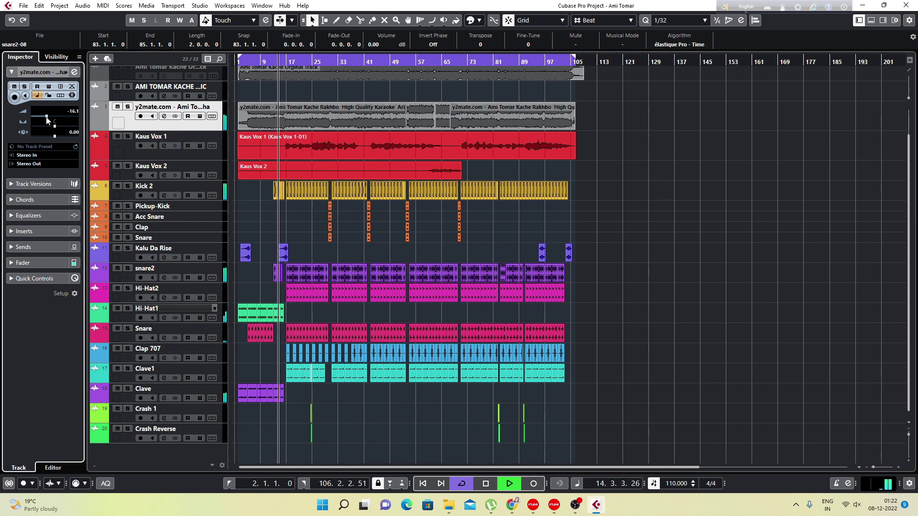
{"action": "left_click_drag", "start_coordinate": [47, 118], "coordinate": [43, 118]}
{"action": "key", "text": "space"}
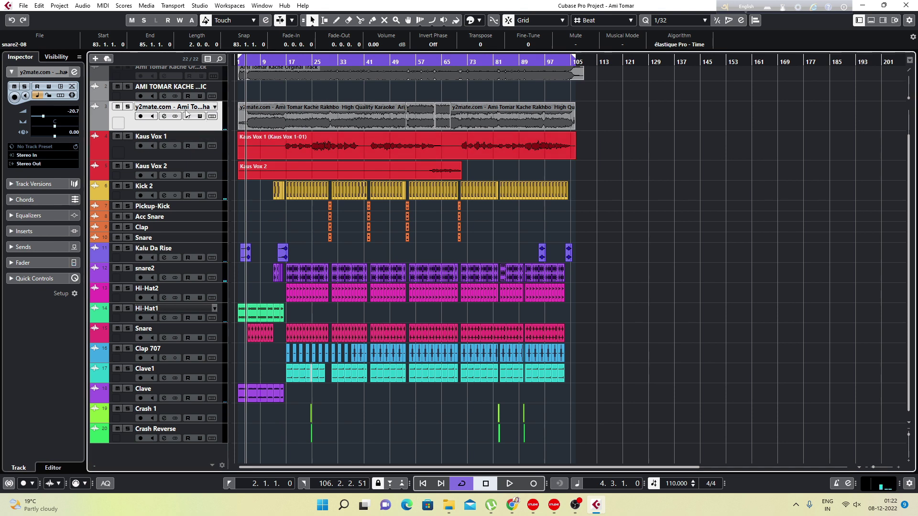
{"action": "scroll", "coordinate": [286, 113], "scroll_direction": "up", "scroll_amount": 2}
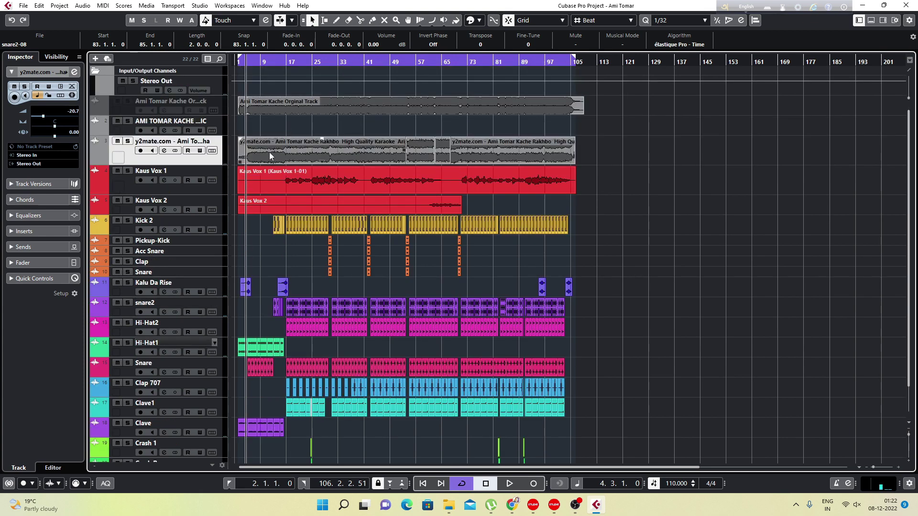
{"action": "scroll", "coordinate": [282, 183], "scroll_direction": "down", "scroll_amount": 2}
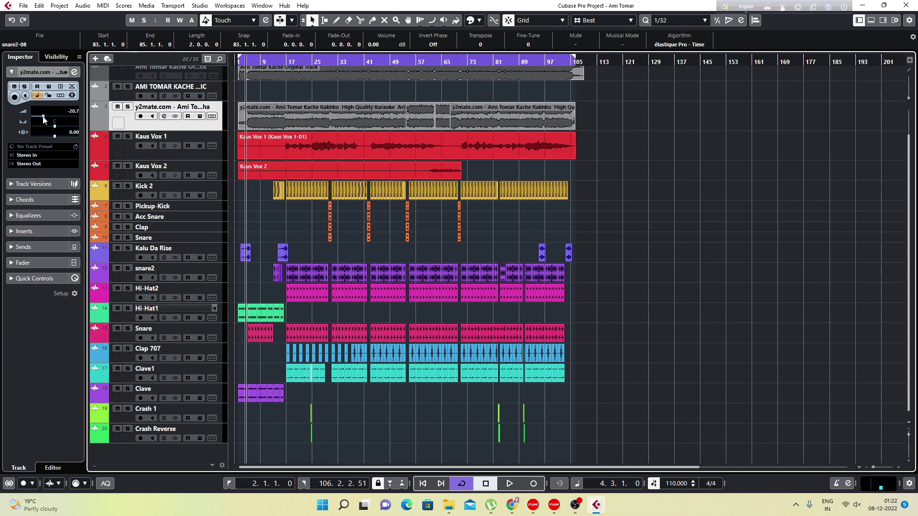
{"action": "key", "text": "space"}
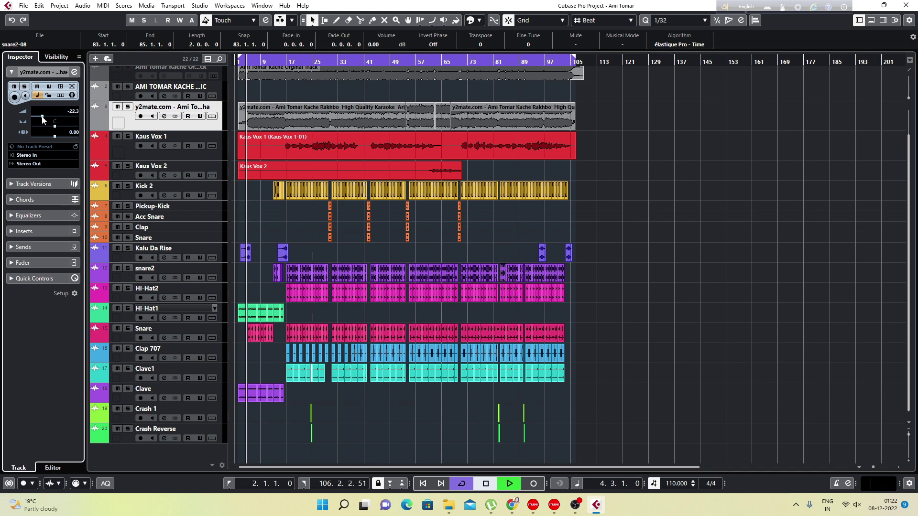
Audition the y2mate.com karaoke track briefly in solo, and return to the full mix.
{"action": "left_click", "coordinate": [128, 107]}
{"action": "left_click", "coordinate": [128, 107]}
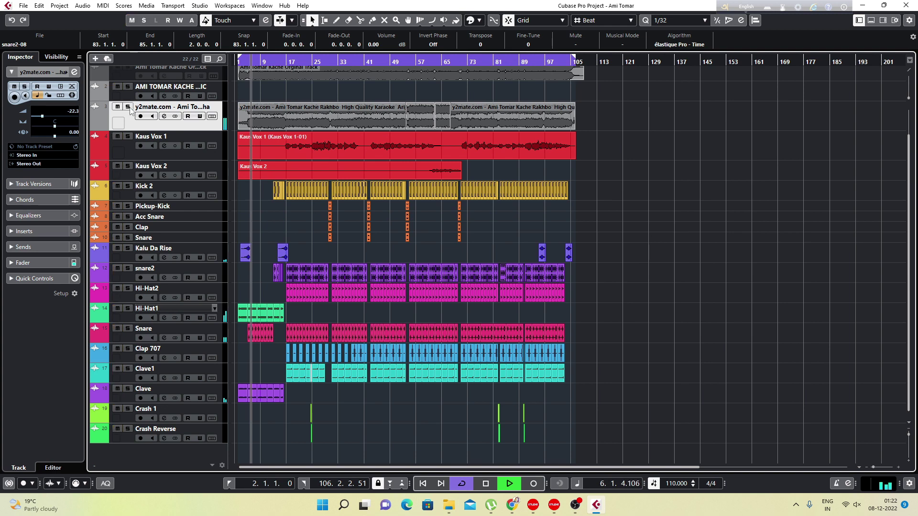
{"action": "left_click", "coordinate": [305, 165]}
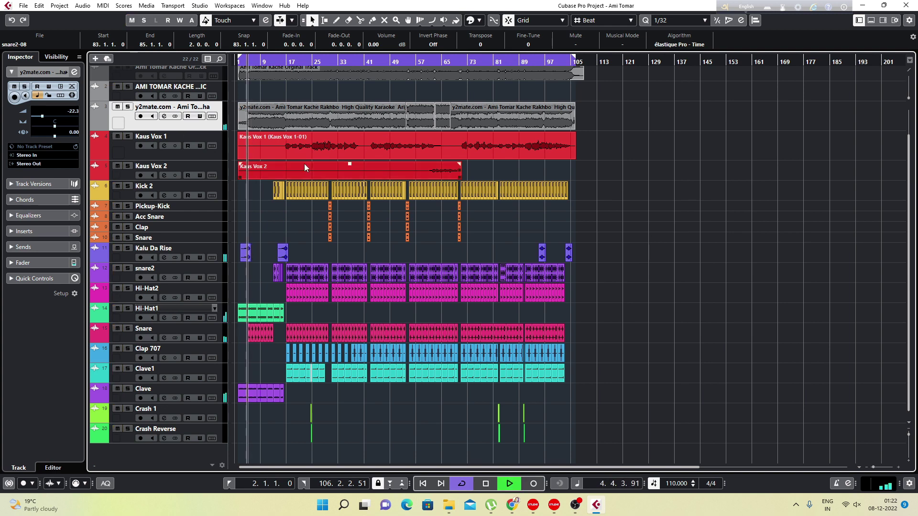
Check the Stereo Out peak level in the MixConsole for the intro and the full drum section, resetting the reading for each.
{"action": "key", "text": "F3"}
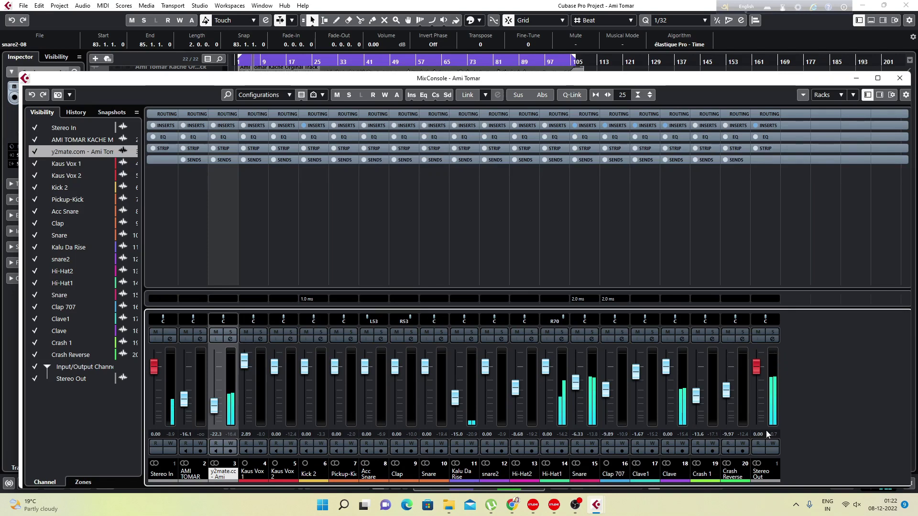
{"action": "left_click", "coordinate": [774, 443]}
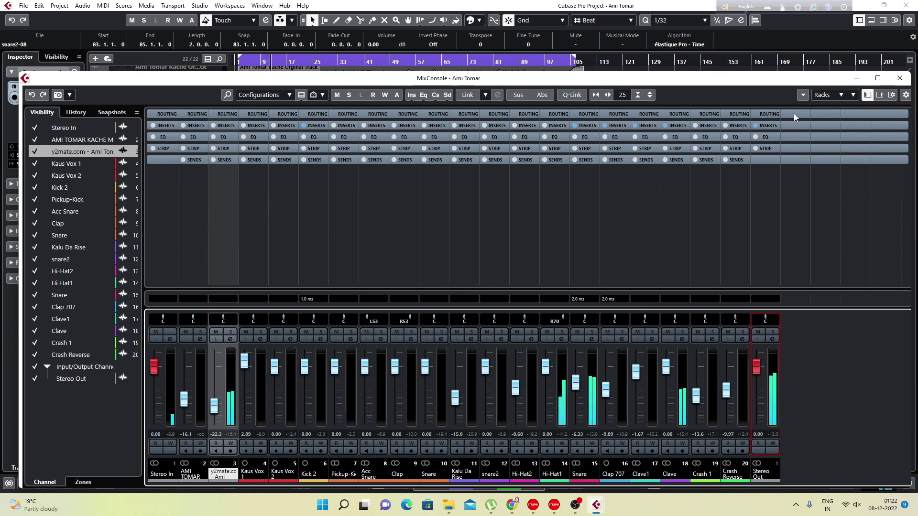
{"action": "left_click", "coordinate": [900, 78]}
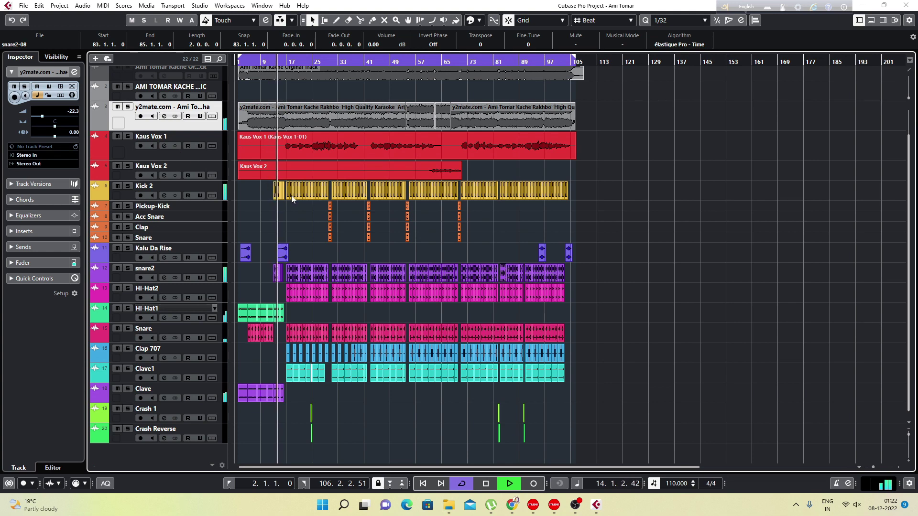
{"action": "key", "text": "F3"}
{"action": "left_click", "coordinate": [773, 435]}
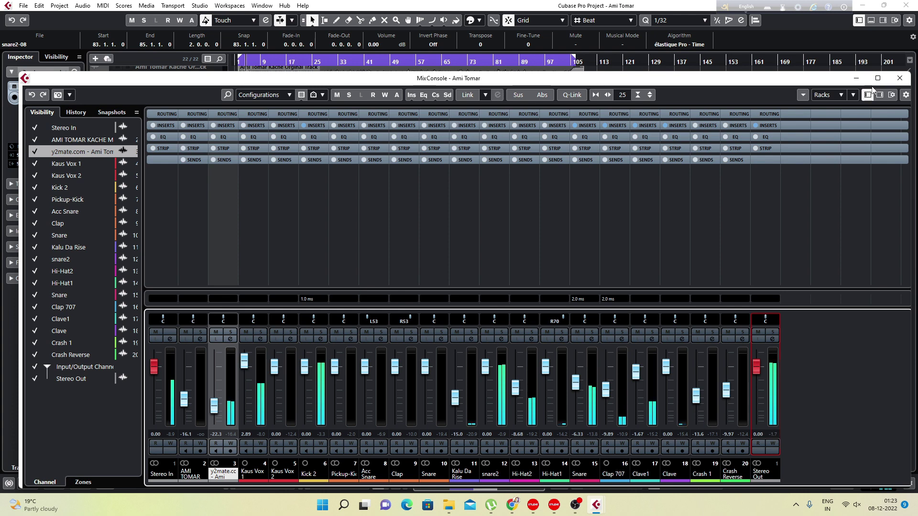
{"action": "left_click", "coordinate": [899, 78]}
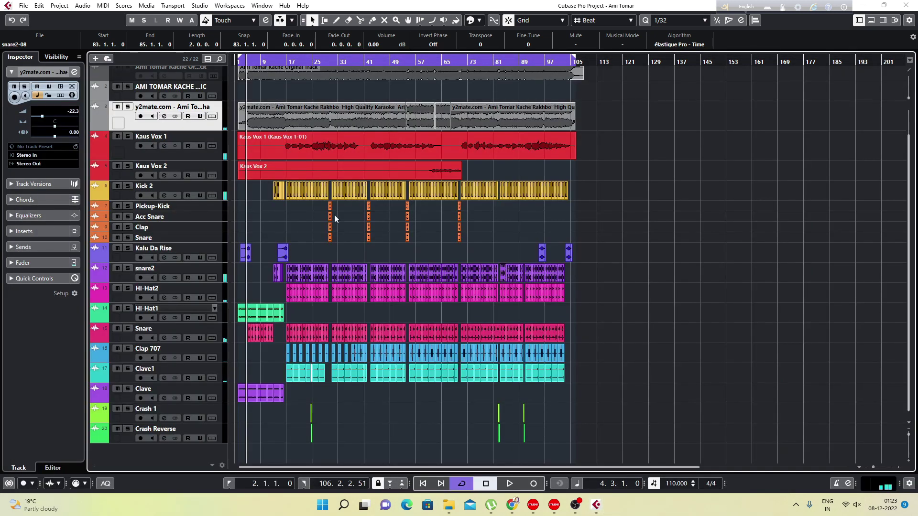
Lower the Kick 2 track's volume to -8.68 dB and play the song from around bar 12.
{"action": "left_click", "coordinate": [219, 188]}
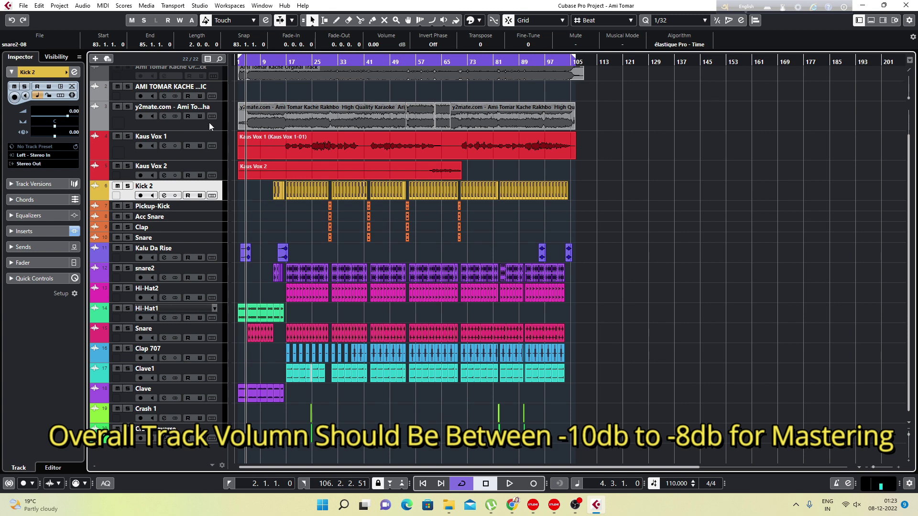
{"action": "left_click_drag", "start_coordinate": [67, 115], "coordinate": [54, 116]}
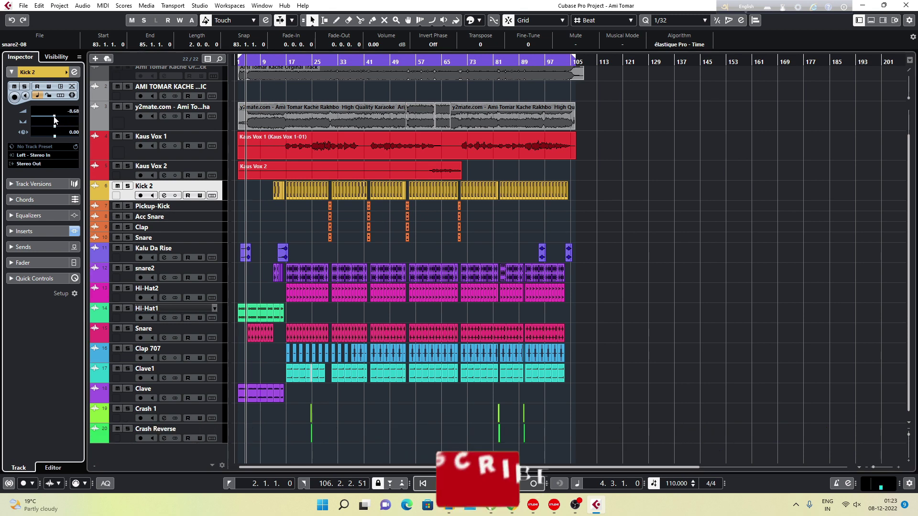
{"action": "key", "text": "space"}
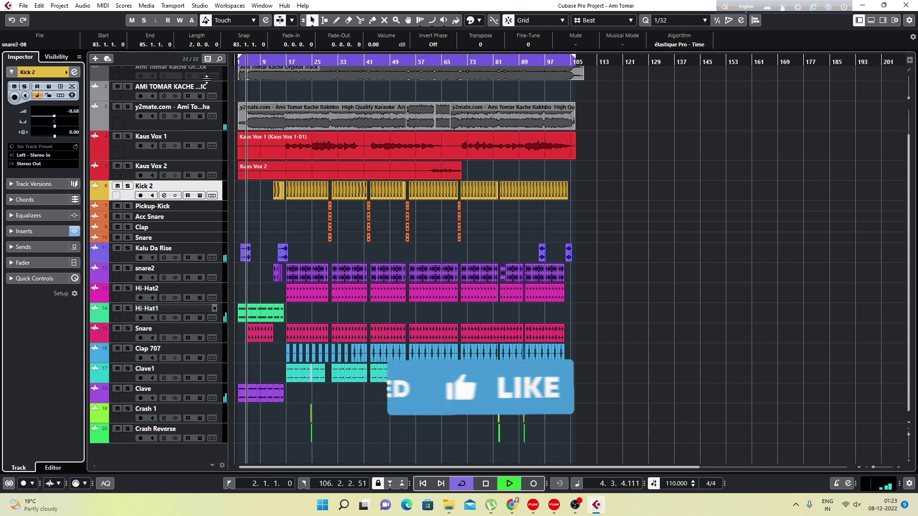
{"action": "left_click_drag", "start_coordinate": [269, 61], "coordinate": [269, 65]}
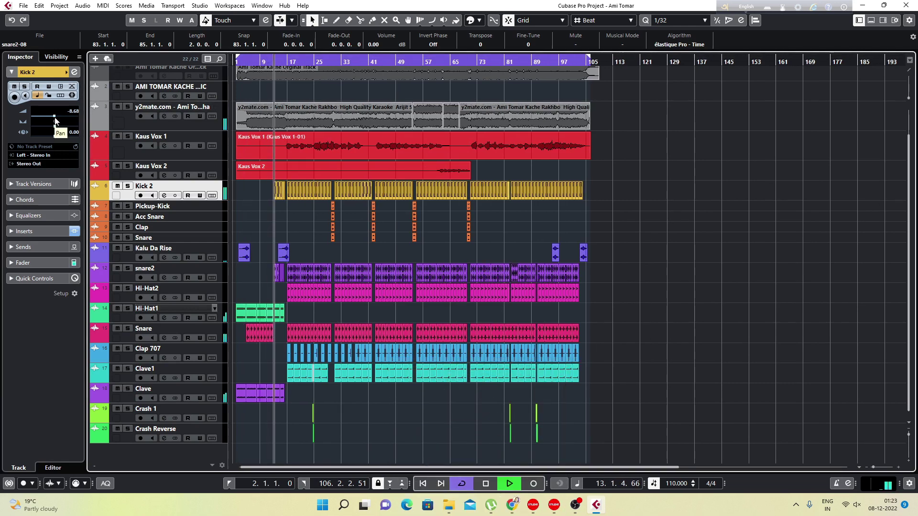
Recheck the mix's peak level on Stereo Out with the quieter kick, resetting the reading repeatedly during playback.
{"action": "key", "text": "F3"}
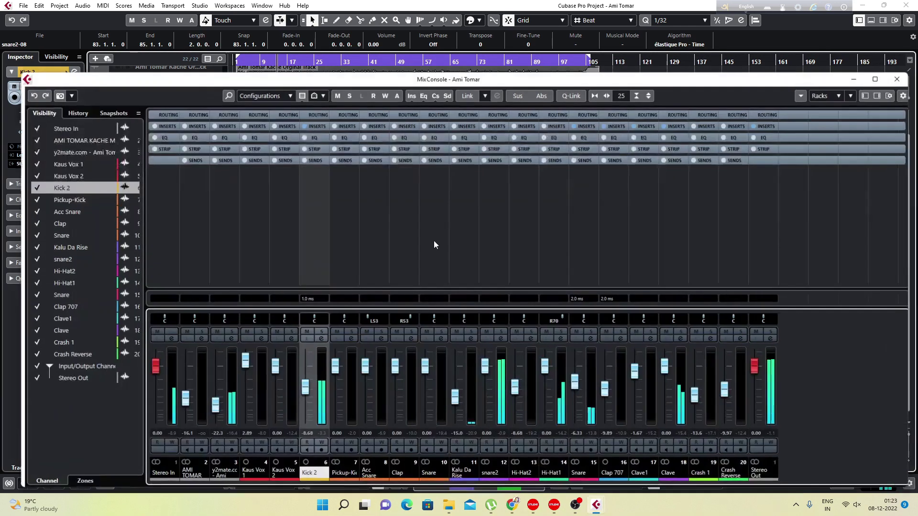
{"action": "left_click", "coordinate": [775, 436]}
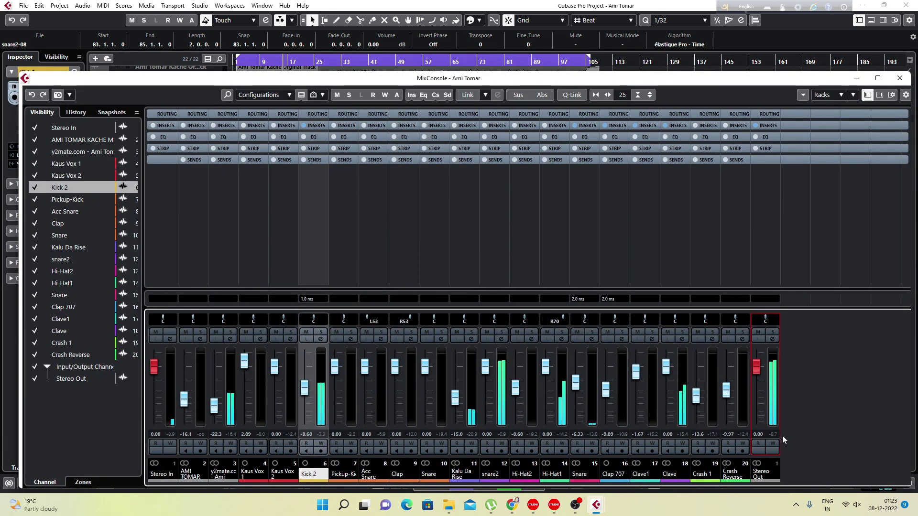
{"action": "left_click", "coordinate": [773, 434]}
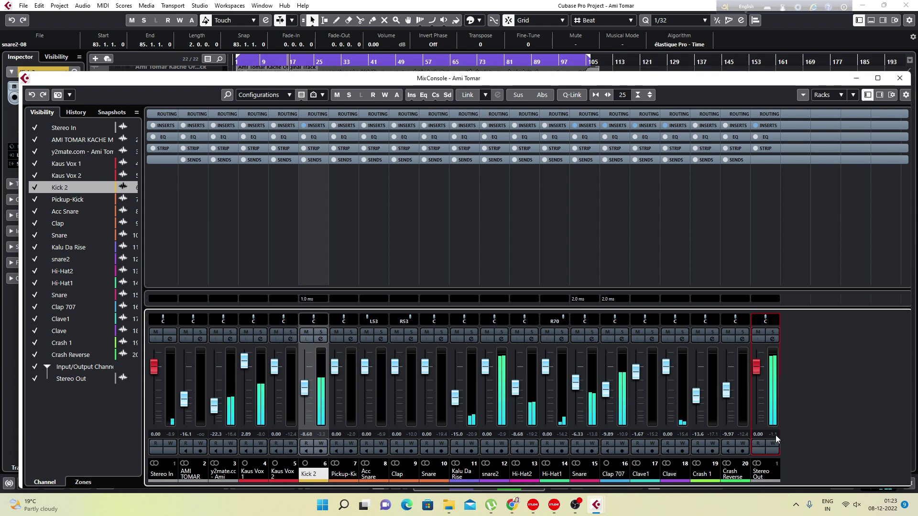
{"action": "left_click", "coordinate": [774, 435]}
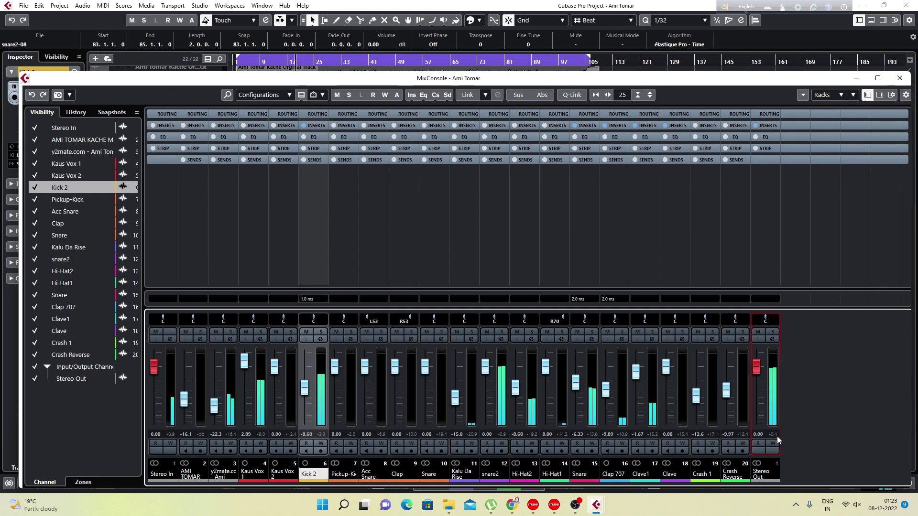
Inspect the Stereo Out channel settings with their insert effects, close the mixer and return to the drum tracks.
{"action": "left_click", "coordinate": [773, 339]}
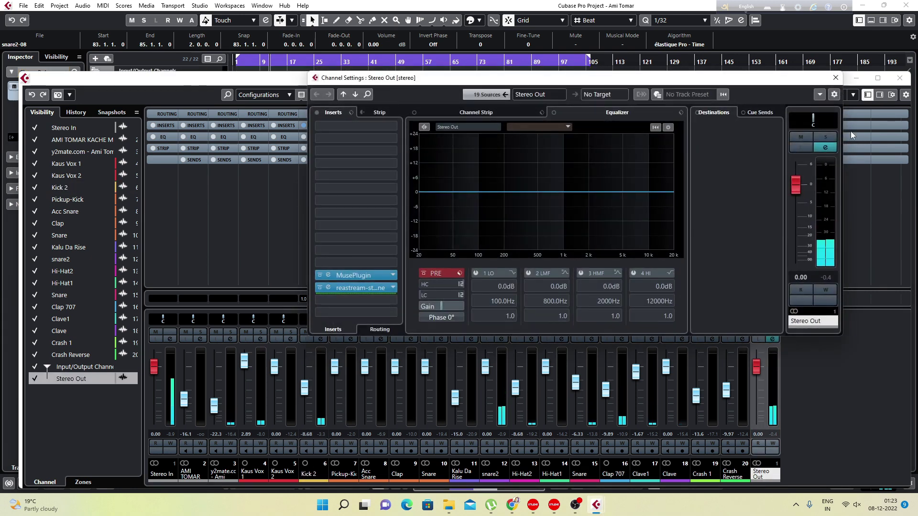
{"action": "left_click", "coordinate": [835, 78]}
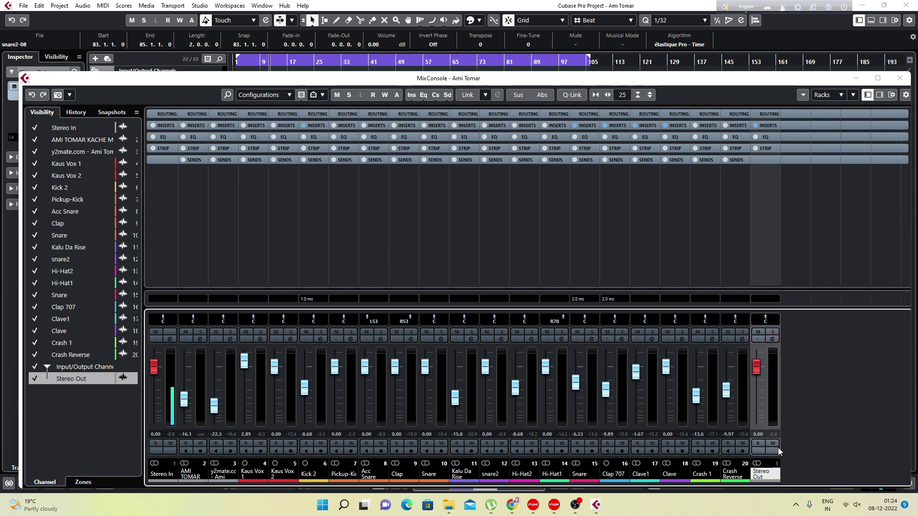
{"action": "left_click", "coordinate": [899, 79]}
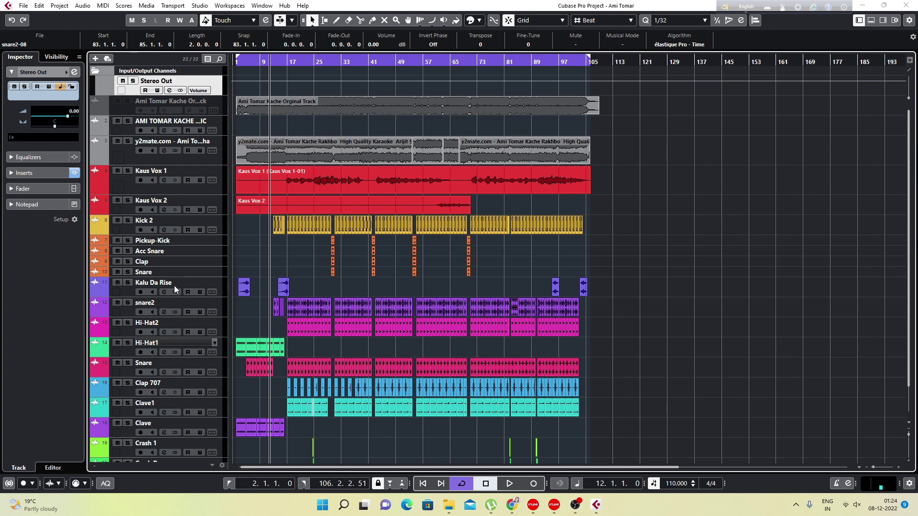
{"action": "scroll", "coordinate": [171, 345], "scroll_direction": "down", "scroll_amount": 2}
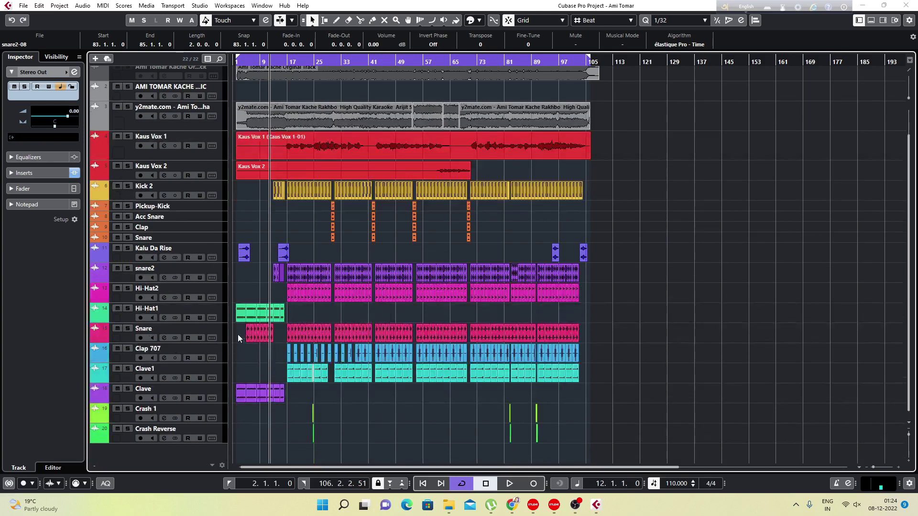